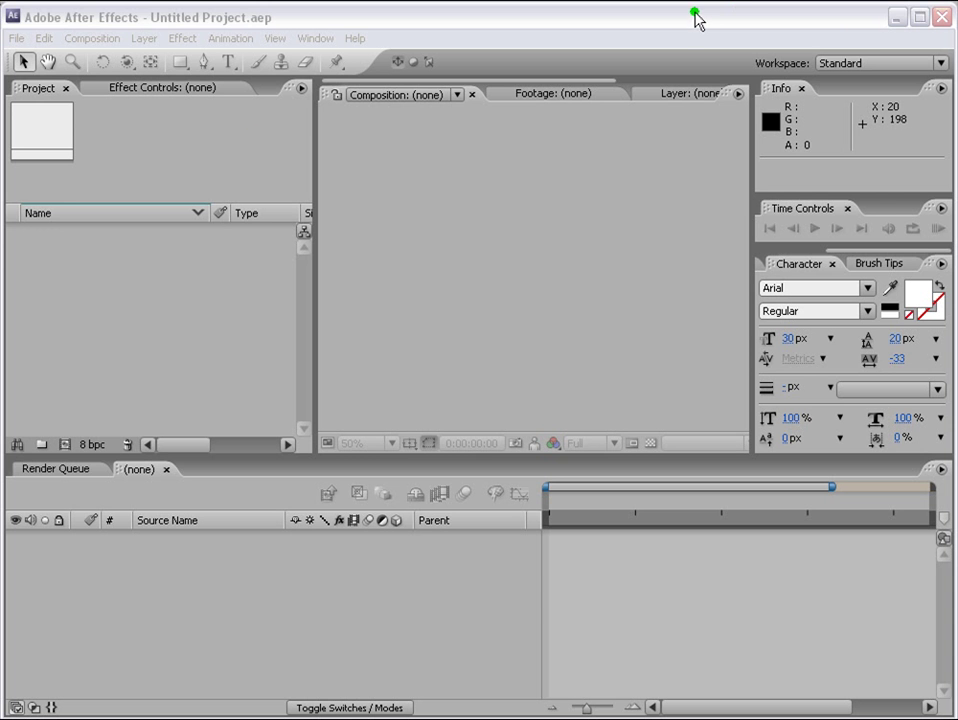
- Create a new composition with the NTSC D1 Widescreen Square Pixel preset and a duration of 5 seconds
{"action": "left_click", "coordinate": [98, 39]}
{"action": "left_click", "coordinate": [100, 58]}
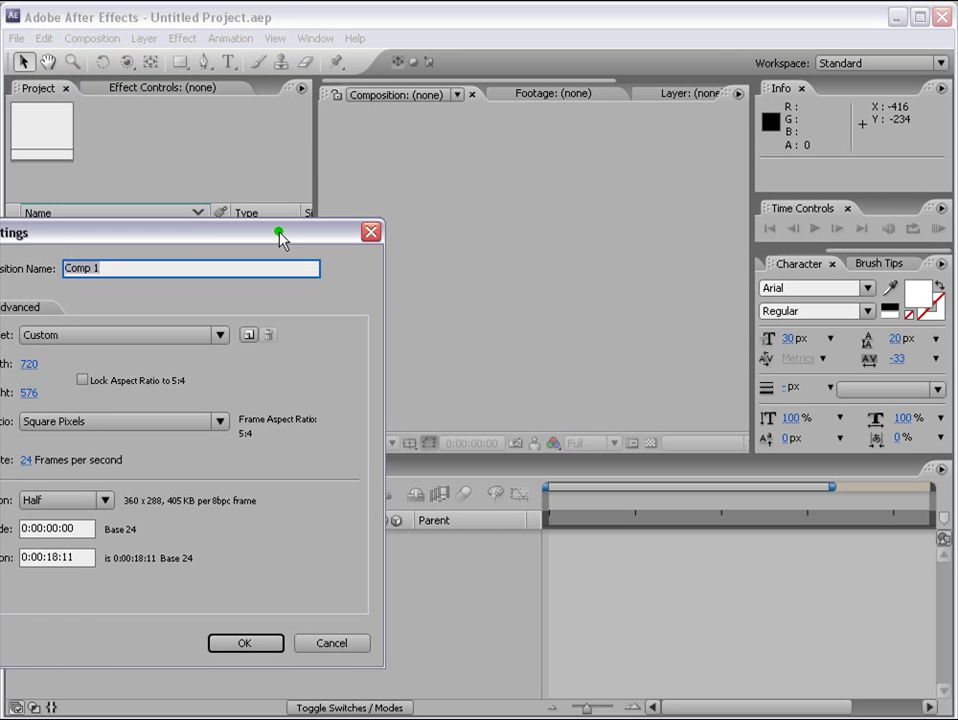
{"action": "left_click_drag", "start_coordinate": [279, 230], "coordinate": [592, 190]}
{"action": "left_click", "coordinate": [495, 297]}
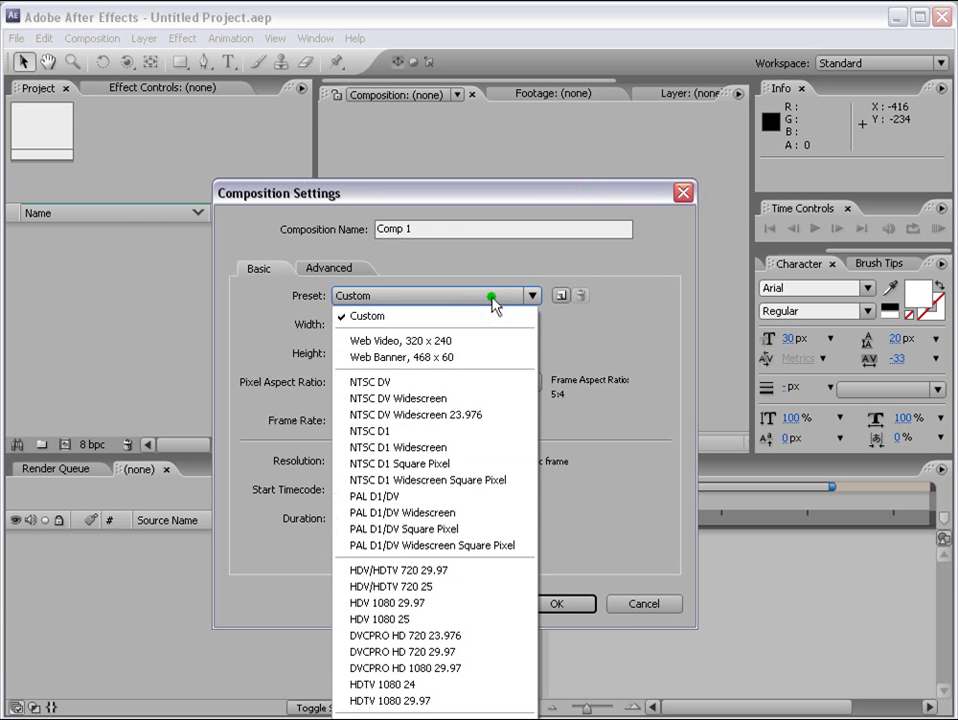
{"action": "left_click", "coordinate": [466, 484]}
{"action": "left_click", "coordinate": [366, 518]}
{"action": "double_click", "coordinate": [362, 518]}
{"action": "type", "text": "05"}
{"action": "double_click", "coordinate": [379, 518]}
{"action": "type", "text": "00"}
{"action": "left_click", "coordinate": [557, 604]}
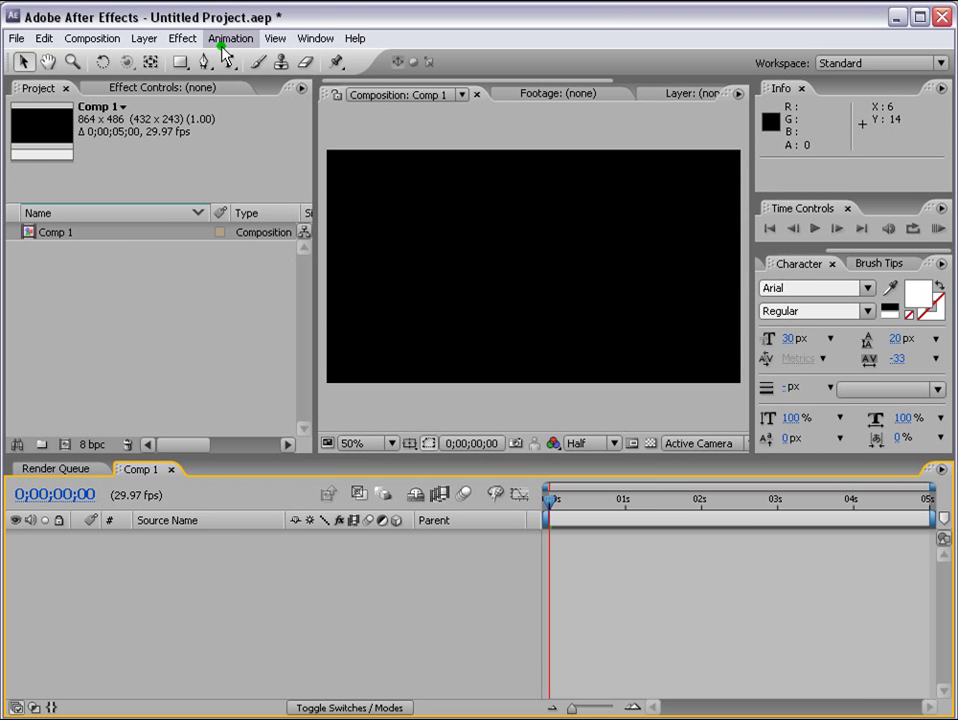
- Add a black solid layer named "particular" to the composition
{"action": "left_click", "coordinate": [145, 39]}
{"action": "mouse_move", "coordinate": [155, 59]}
{"action": "left_click", "coordinate": [432, 73]}
{"action": "left_click", "coordinate": [468, 389]}
{"action": "left_click", "coordinate": [461, 391]}
{"action": "left_click_drag", "start_coordinate": [443, 182], "coordinate": [321, 177]}
{"action": "type", "text": "particular"}
{"action": "left_click", "coordinate": [490, 497]}
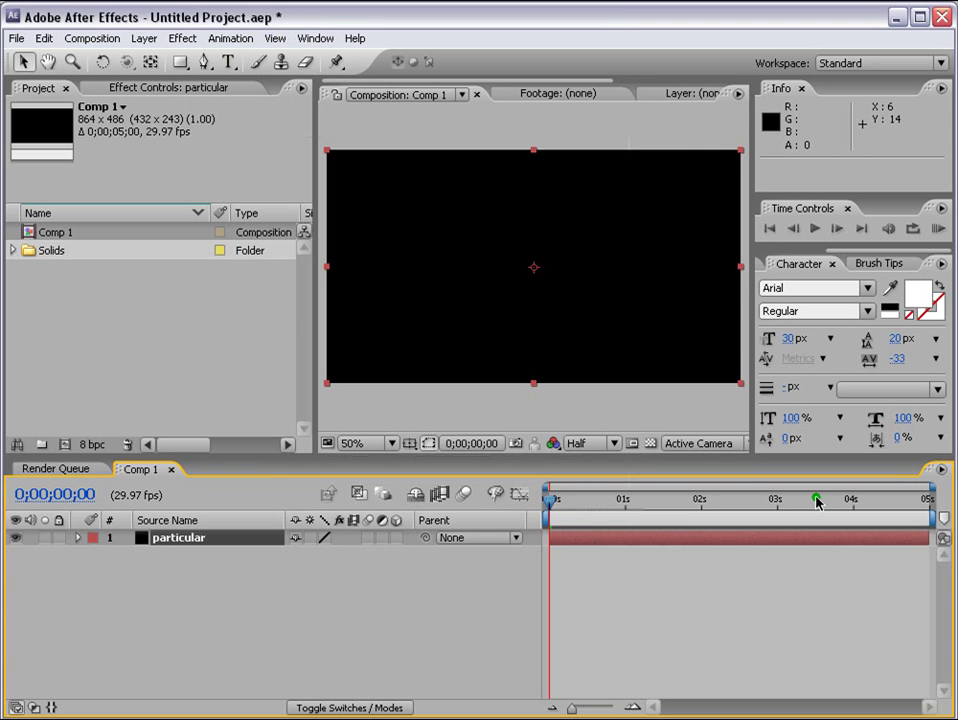
- Find the Trapcode Particular effect, apply it to the particular solid, and preview the particles at frame 13
{"action": "key", "text": "ctrl+5"}
{"action": "left_click", "coordinate": [842, 281]}
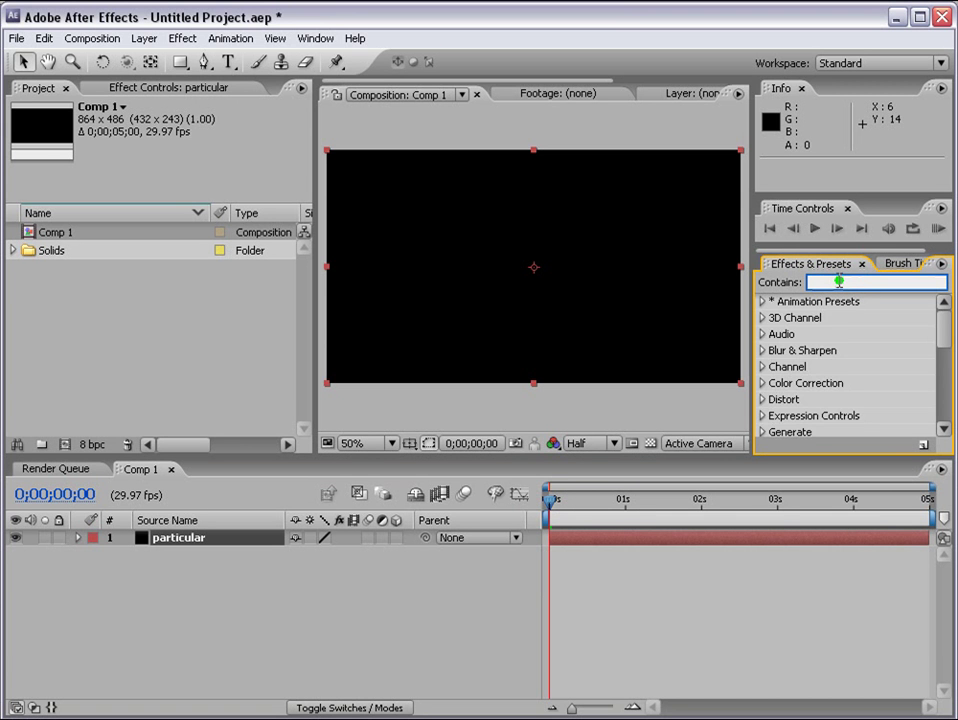
{"action": "type", "text": "particu"}
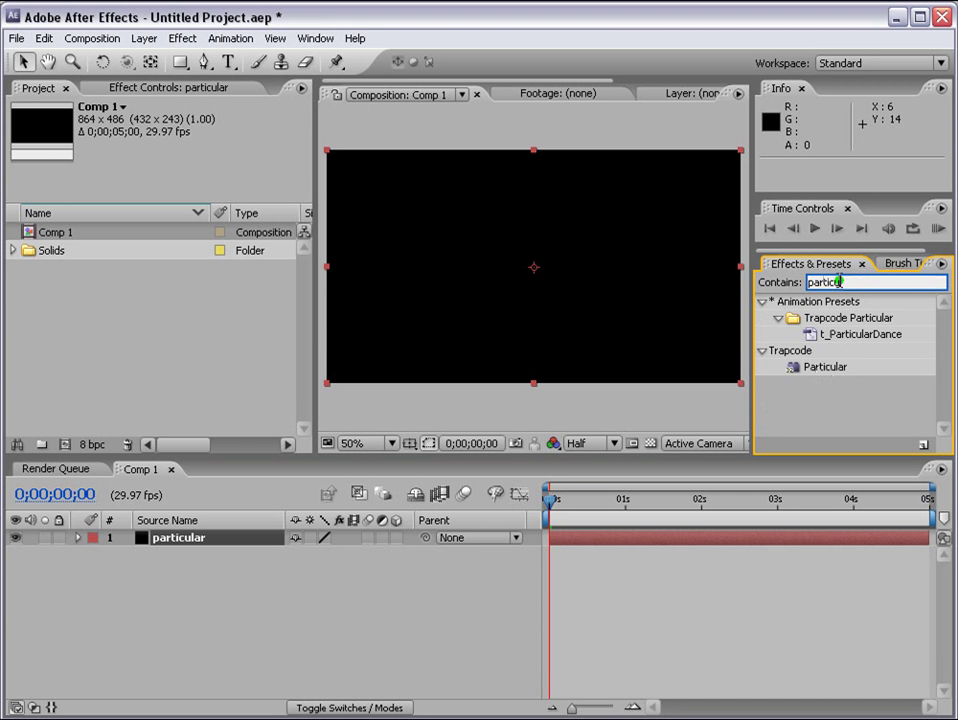
{"action": "left_click_drag", "start_coordinate": [817, 368], "coordinate": [630, 536]}
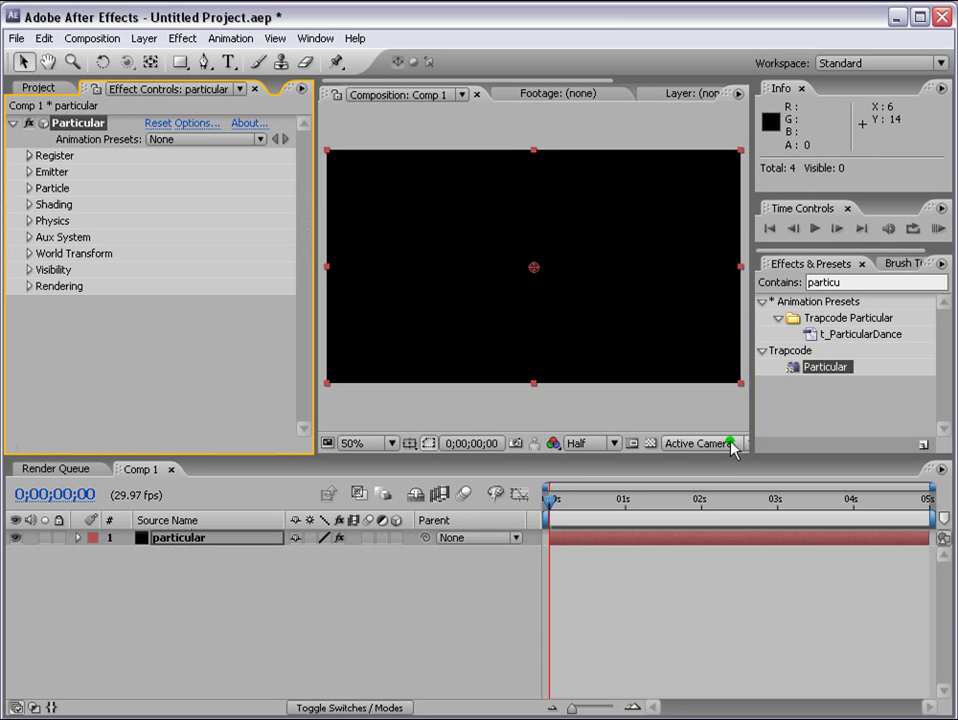
{"action": "left_click_drag", "start_coordinate": [575, 519], "coordinate": [585, 508]}
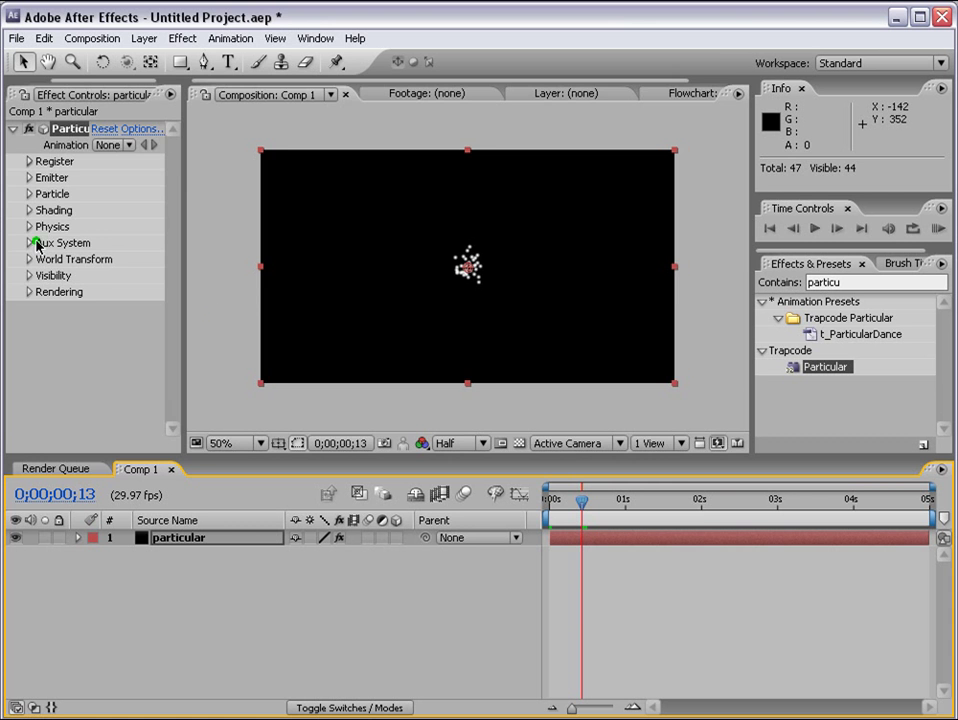
- Set the emitter's Particles/sec to 2000 at 0;00;00;00, keyframe it, and reveal the keyframe on the layer
{"action": "left_click", "coordinate": [29, 177]}
{"action": "left_click_drag", "start_coordinate": [184, 215], "coordinate": [305, 215]}
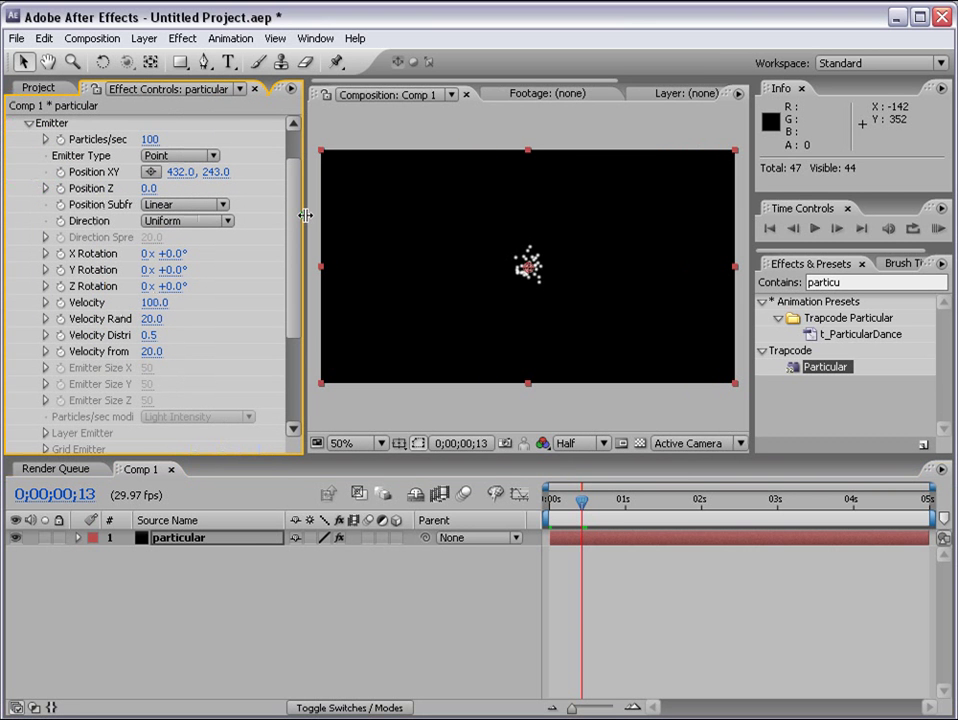
{"action": "left_click_drag", "start_coordinate": [581, 505], "coordinate": [548, 505]}
{"action": "left_click", "coordinate": [147, 141]}
{"action": "type", "text": "2000"}
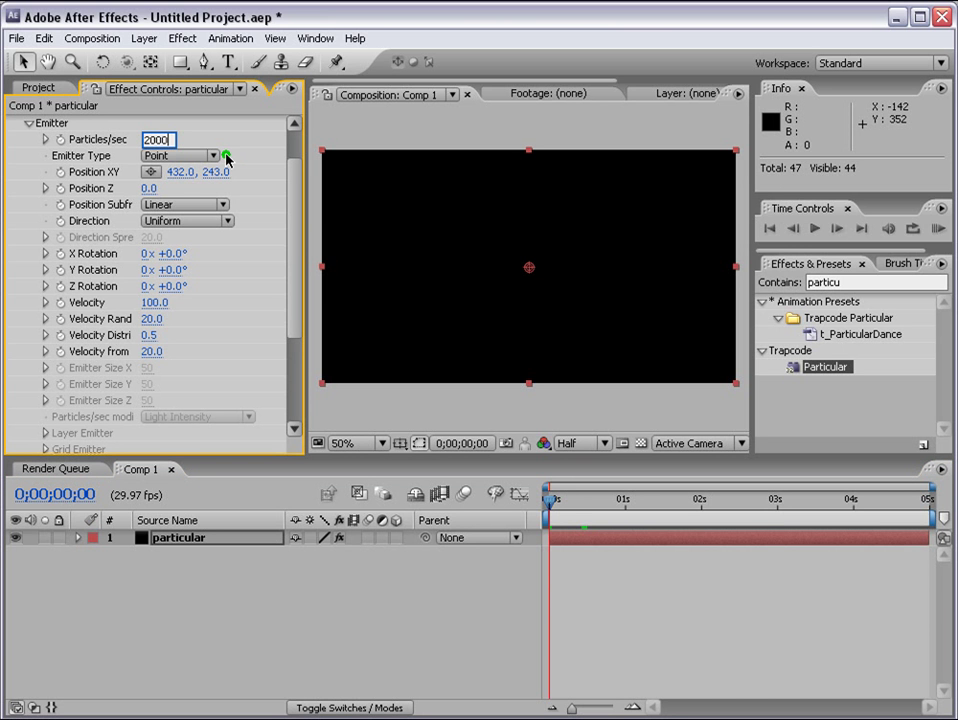
{"action": "left_click", "coordinate": [61, 140]}
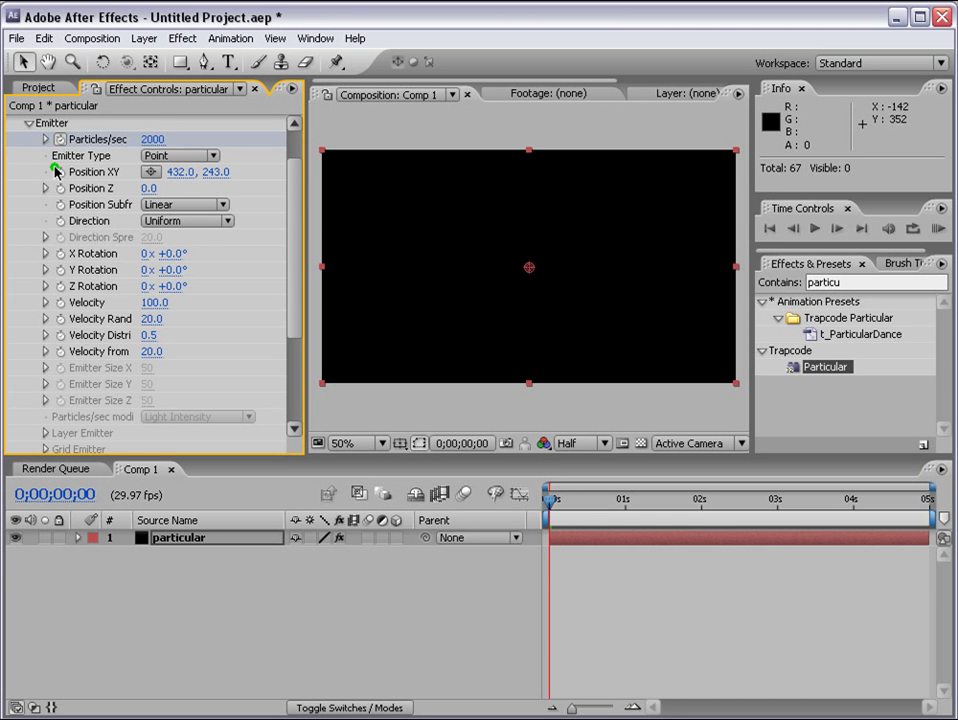
{"action": "left_click", "coordinate": [560, 541]}
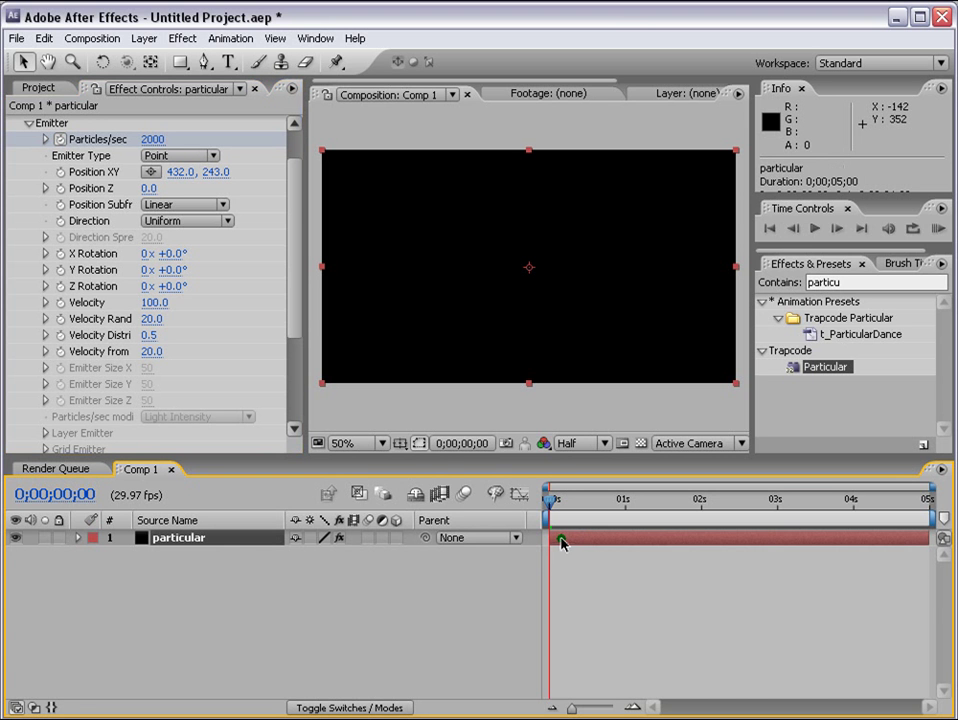
{"action": "key", "text": "u"}
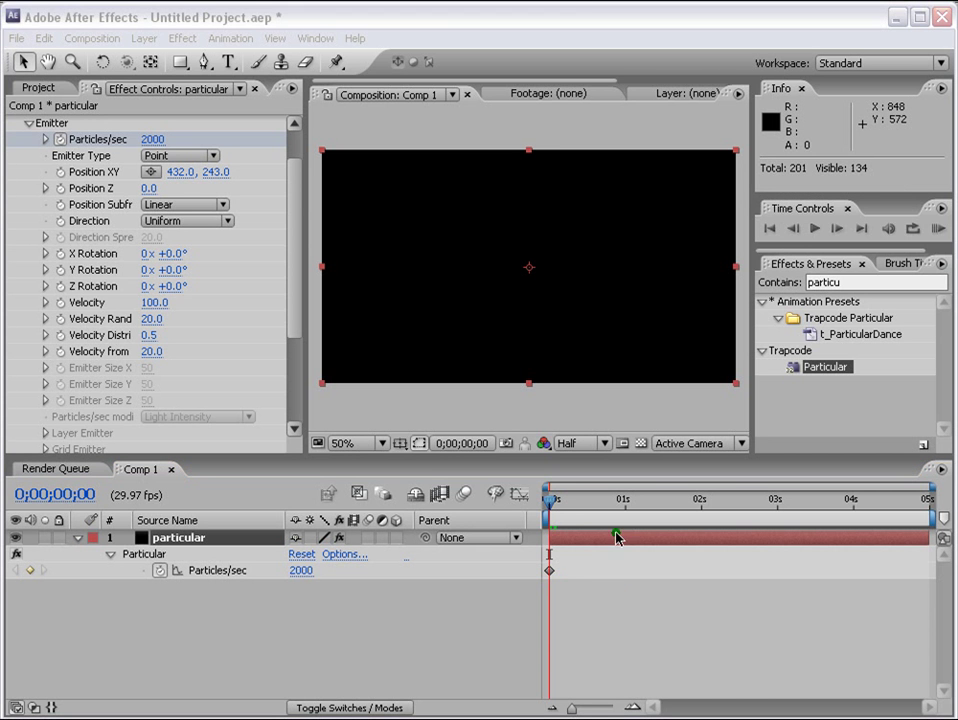
- Keyframe Particles/sec to 0 at 0;00;00;01 and check the burst at frame 13
{"action": "left_click_drag", "start_coordinate": [551, 504], "coordinate": [554, 504]}
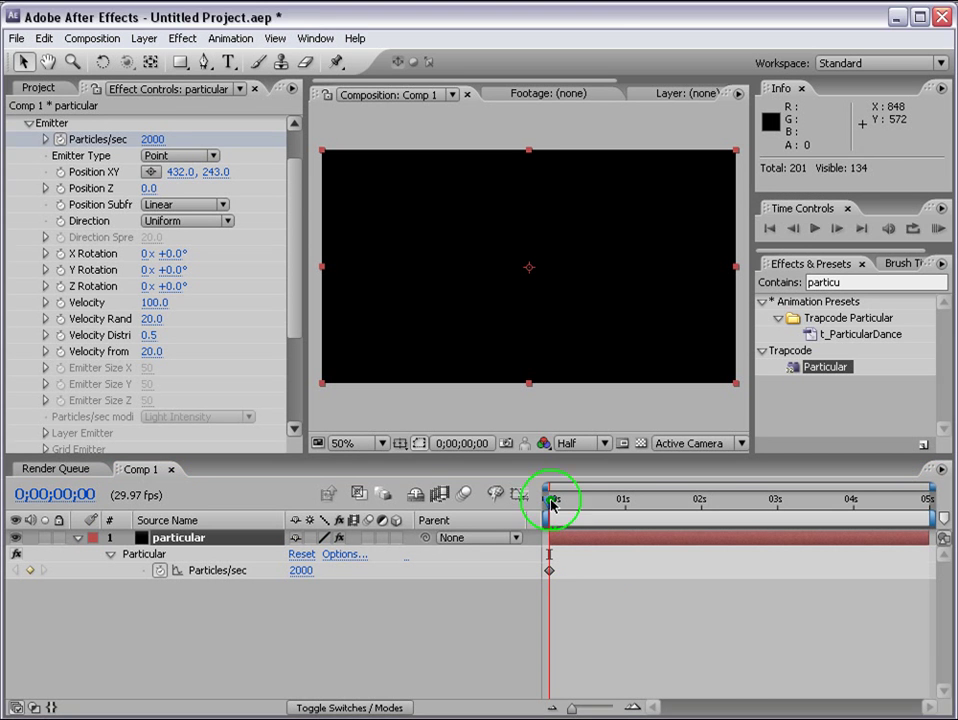
{"action": "left_click", "coordinate": [302, 574]}
{"action": "type", "text": "0"}
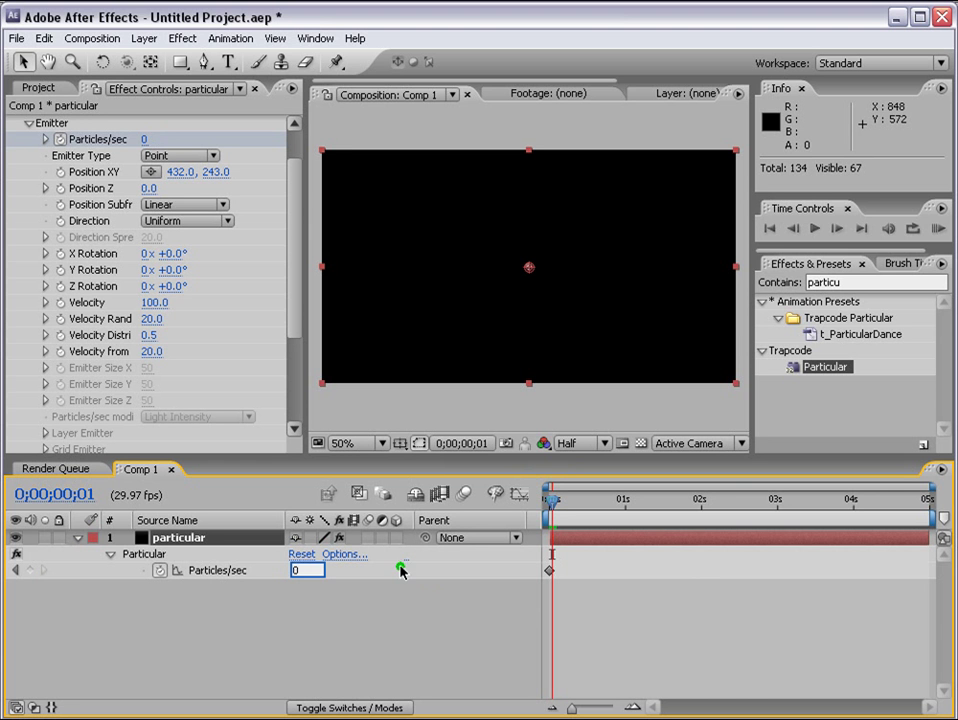
{"action": "key", "text": "Return"}
{"action": "left_click_drag", "start_coordinate": [552, 500], "coordinate": [544, 506]}
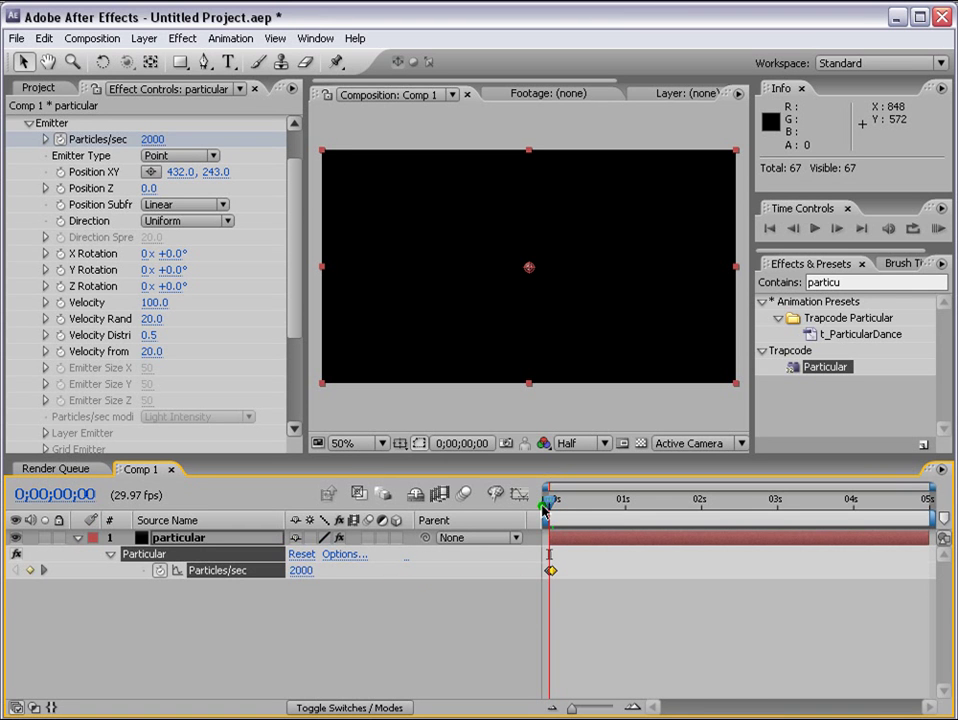
{"action": "left_click_drag", "start_coordinate": [548, 506], "coordinate": [582, 506]}
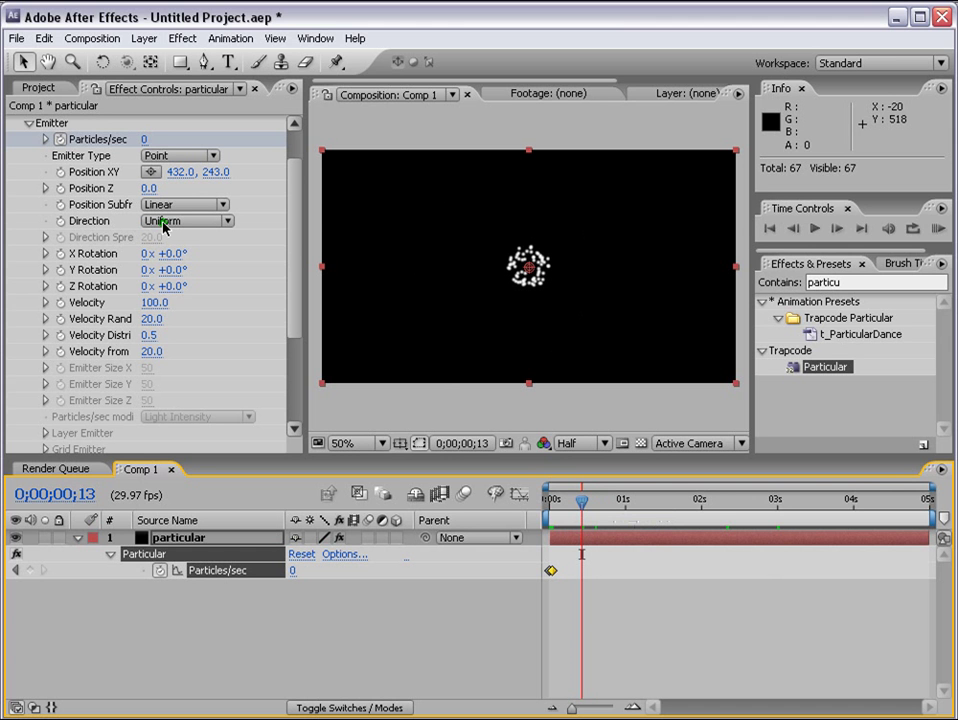
- Set the emitter's Direction to Directional with a Direction Spread of 36
{"action": "left_click", "coordinate": [150, 221]}
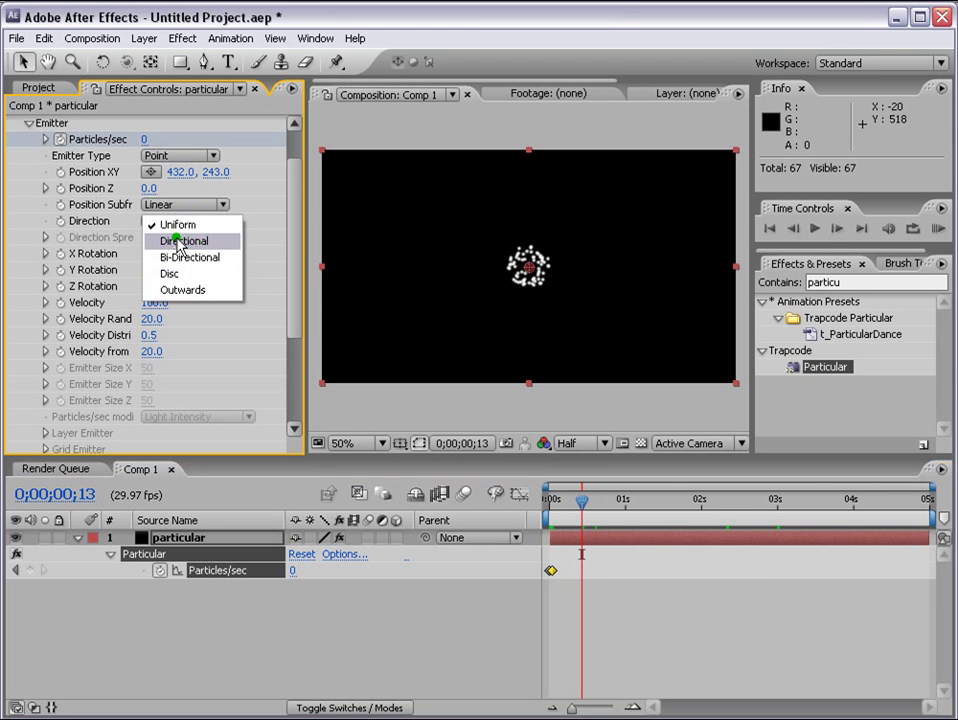
{"action": "left_click", "coordinate": [177, 242]}
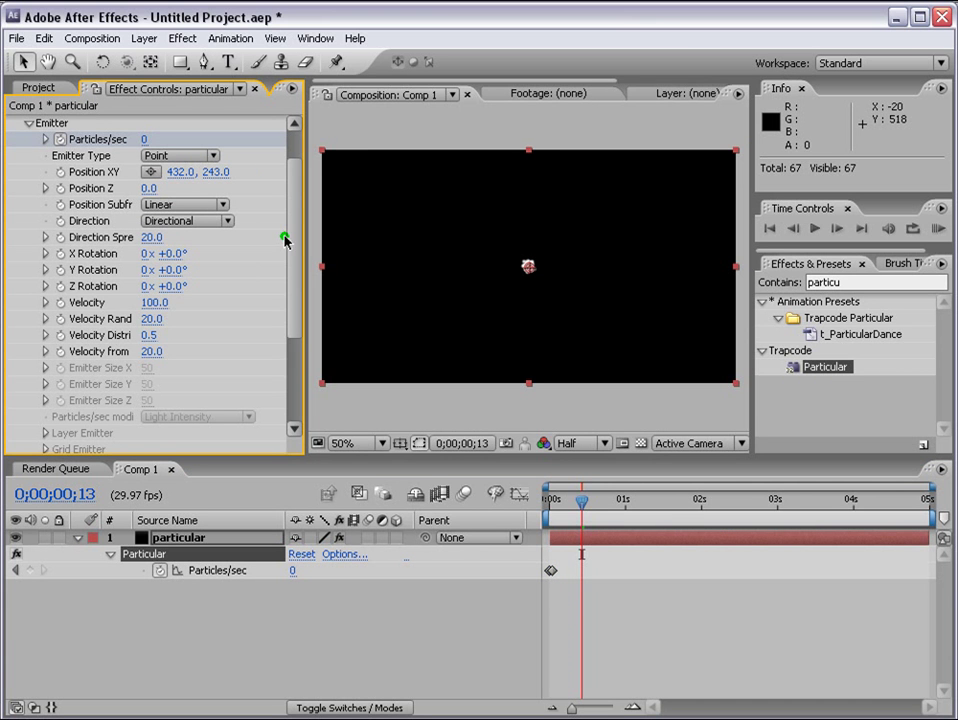
{"action": "left_click_drag", "start_coordinate": [285, 240], "coordinate": [348, 238]}
{"action": "left_click", "coordinate": [174, 237]}
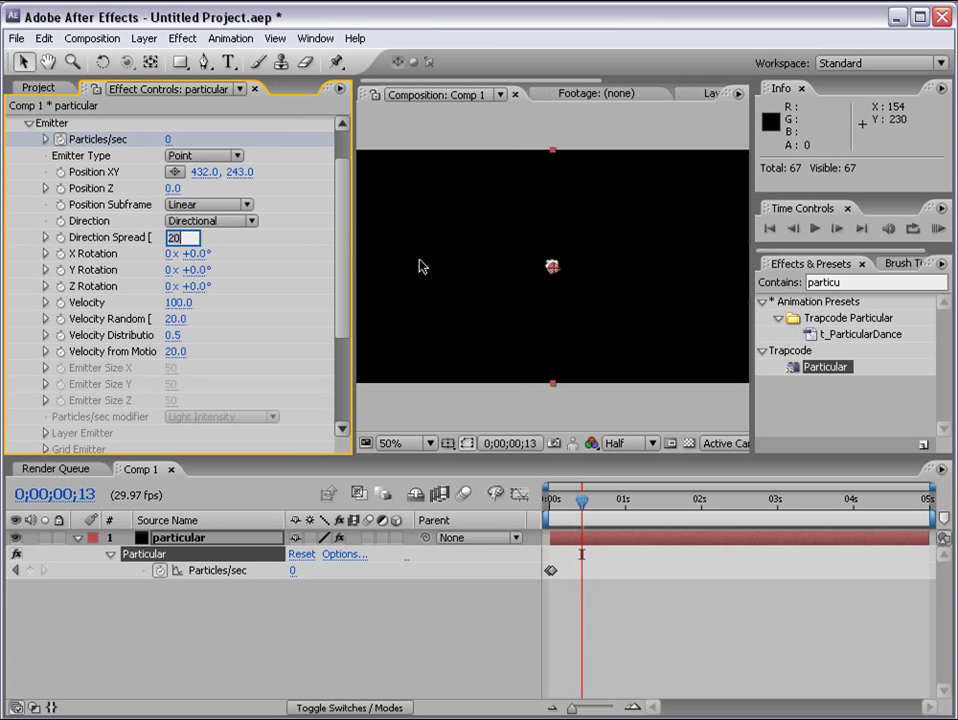
{"action": "type", "text": "36"}
{"action": "key", "text": "Return"}
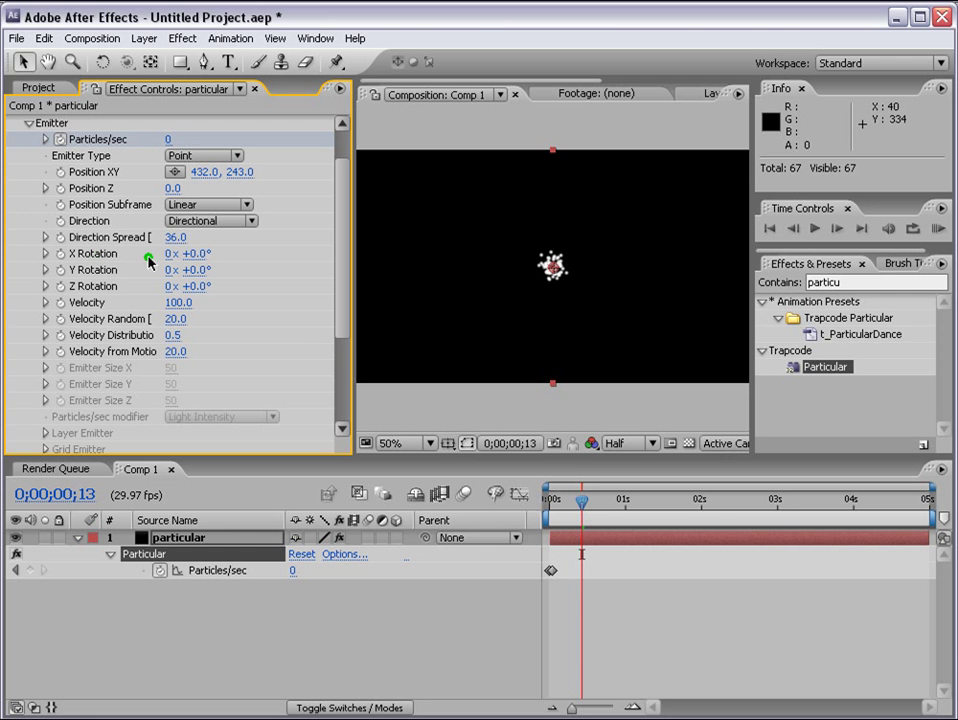
- Rotate the emitter to 90° in X and to 1 revolution plus 59° in Z
{"action": "left_click", "coordinate": [196, 254]}
{"action": "left_click", "coordinate": [212, 254]}
{"action": "type", "text": "90"}
{"action": "key", "text": "Return"}
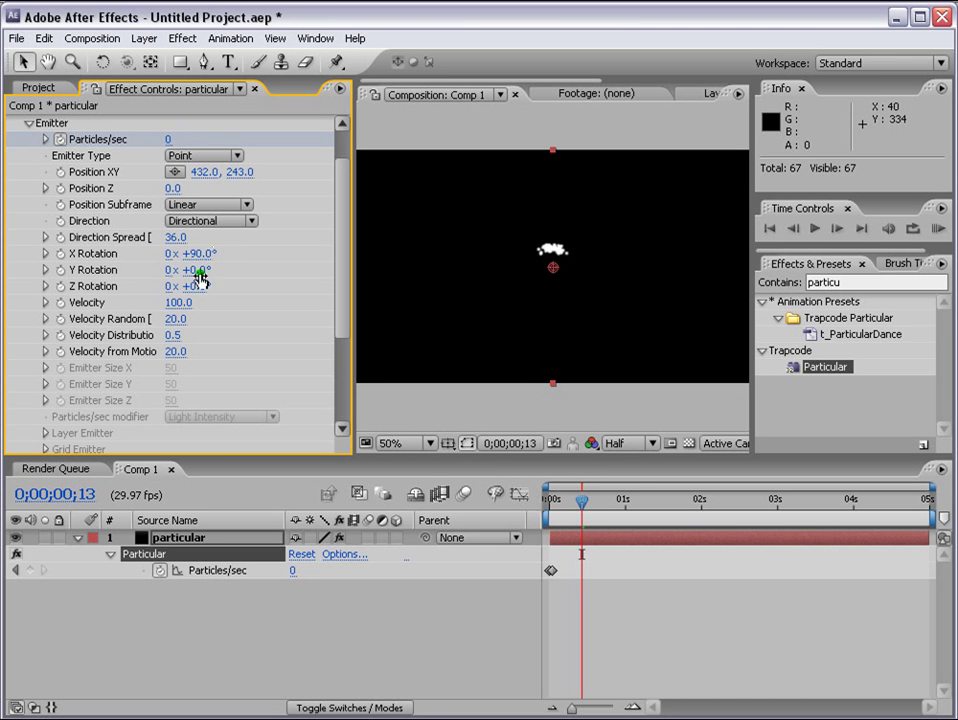
{"action": "left_click", "coordinate": [166, 288]}
{"action": "type", "text": "1"}
{"action": "key", "text": "Return"}
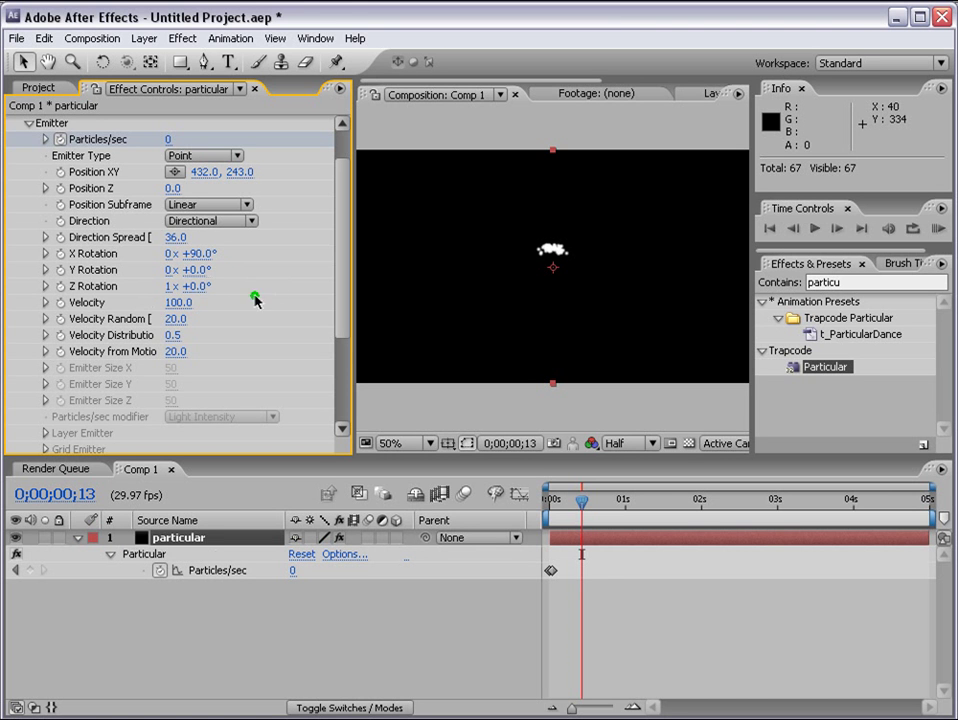
{"action": "left_click", "coordinate": [196, 286]}
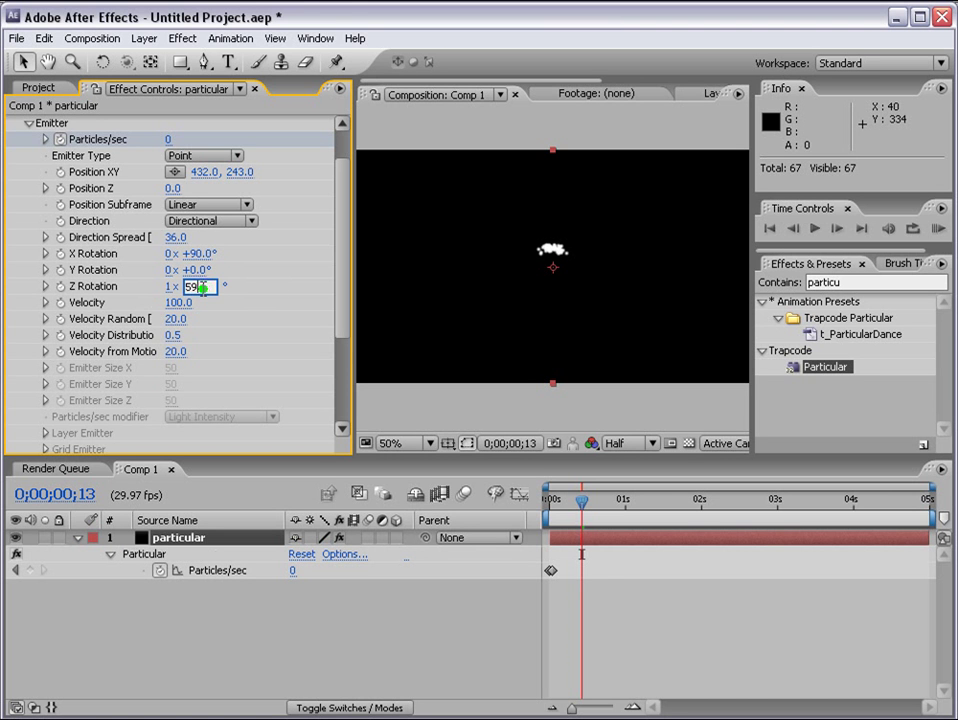
{"action": "type", "text": "59"}
{"action": "key", "text": "Return"}
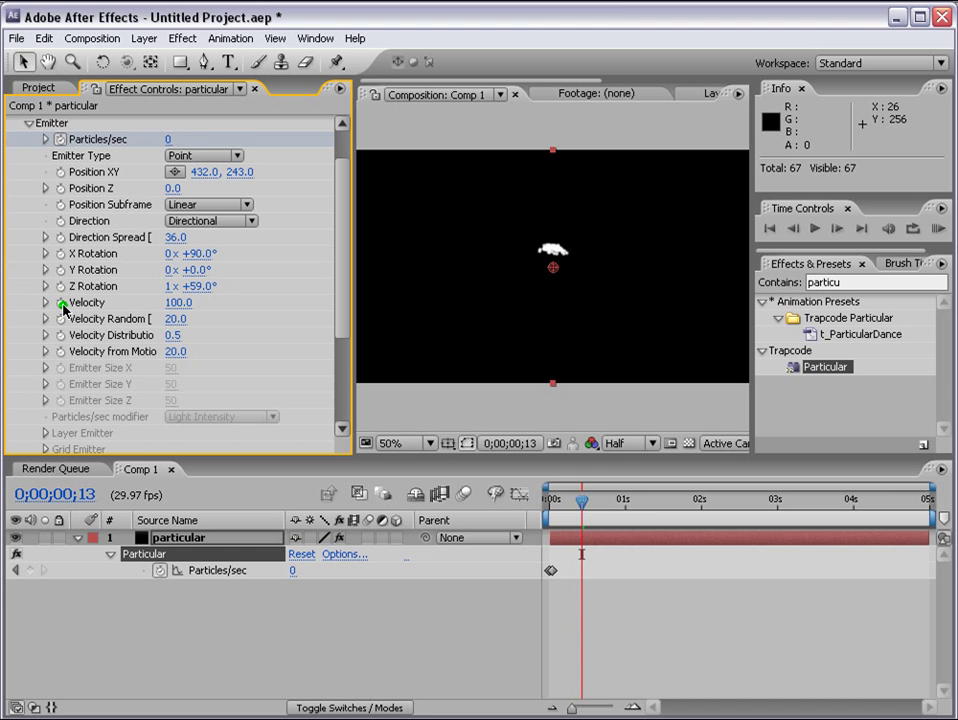
- Set the emitter's Velocity to 400 and its Velocity Distribution to 1
{"action": "left_click", "coordinate": [178, 302]}
{"action": "type", "text": "400"}
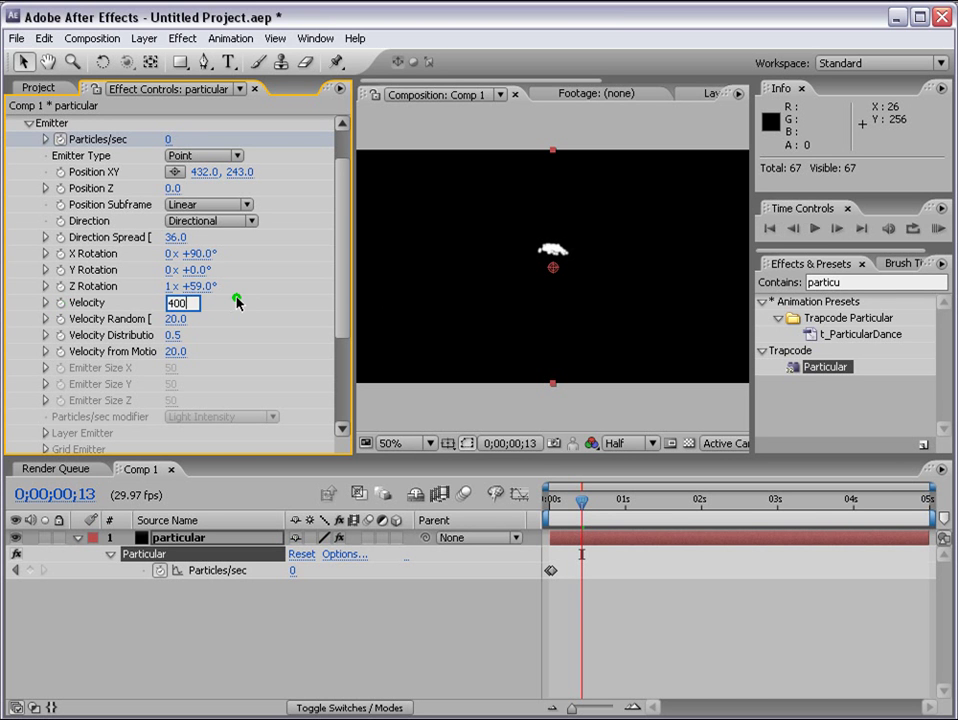
{"action": "key", "text": "Return"}
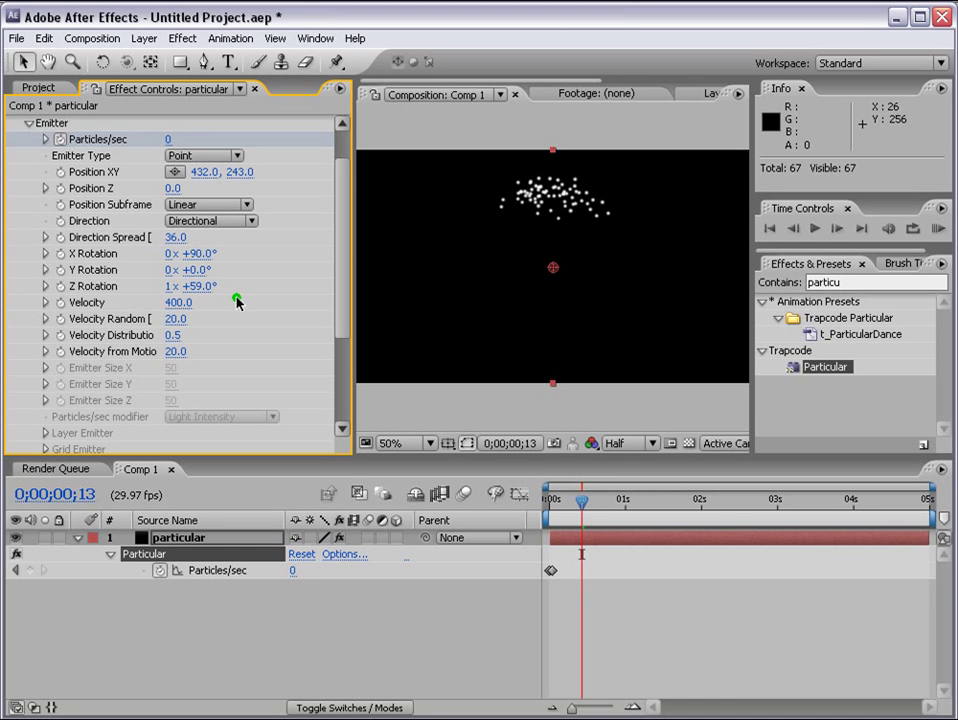
{"action": "left_click", "coordinate": [174, 338]}
{"action": "type", "text": "1"}
{"action": "key", "text": "Return"}
{"action": "left_click", "coordinate": [198, 332]}
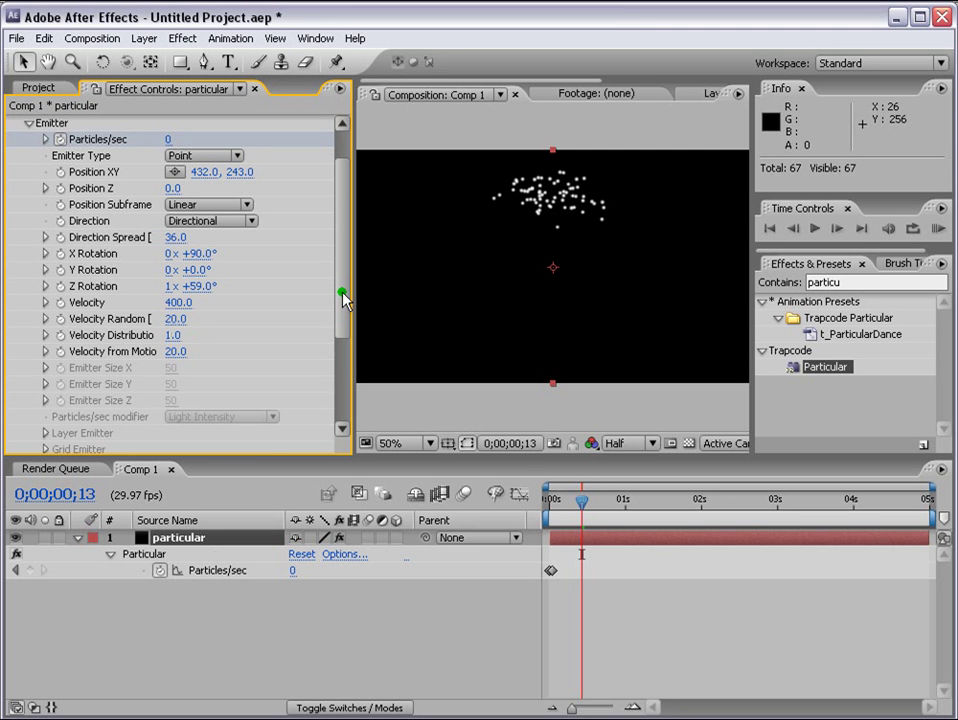
- Collapse the Emitter settings, then set the particles' Life to 8 seconds and Sphere Feather to 62
{"action": "left_click_drag", "start_coordinate": [343, 297], "coordinate": [360, 262]}
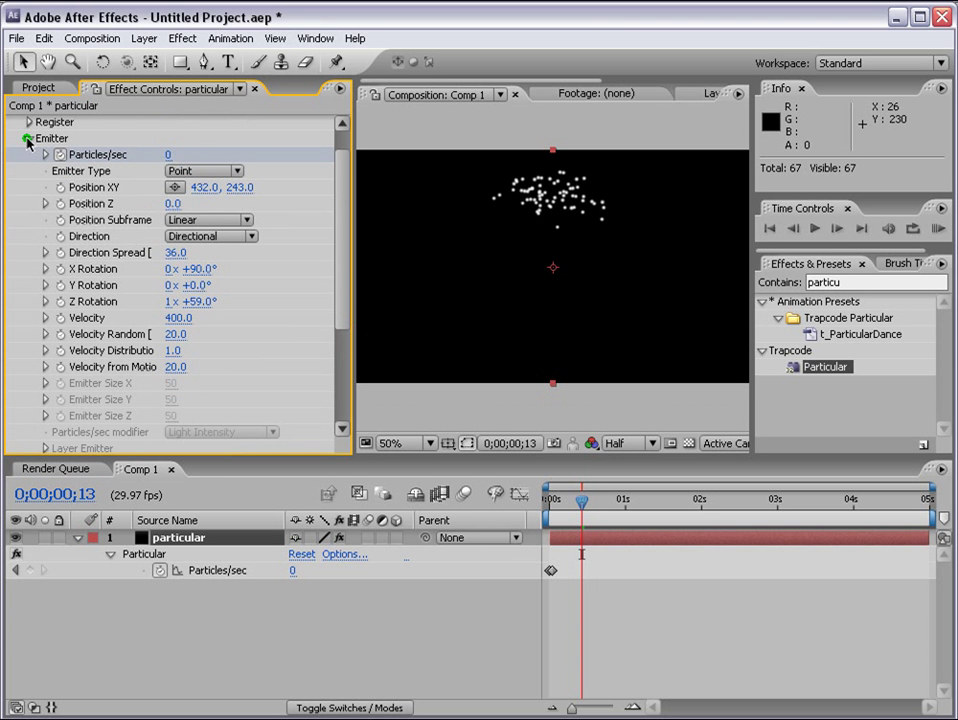
{"action": "left_click", "coordinate": [27, 140]}
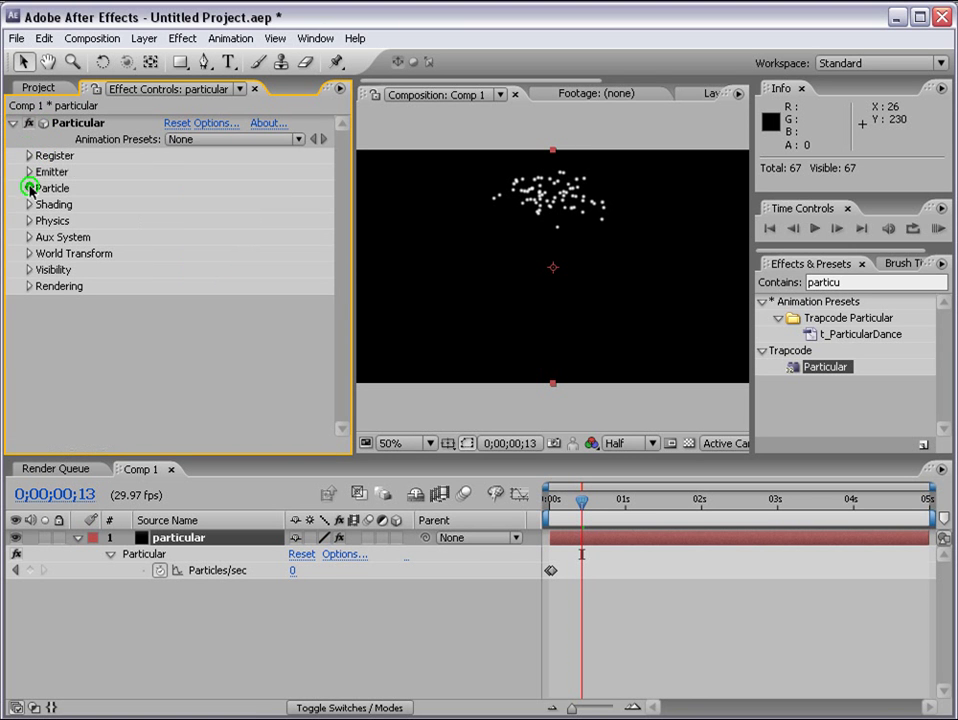
{"action": "left_click", "coordinate": [29, 188]}
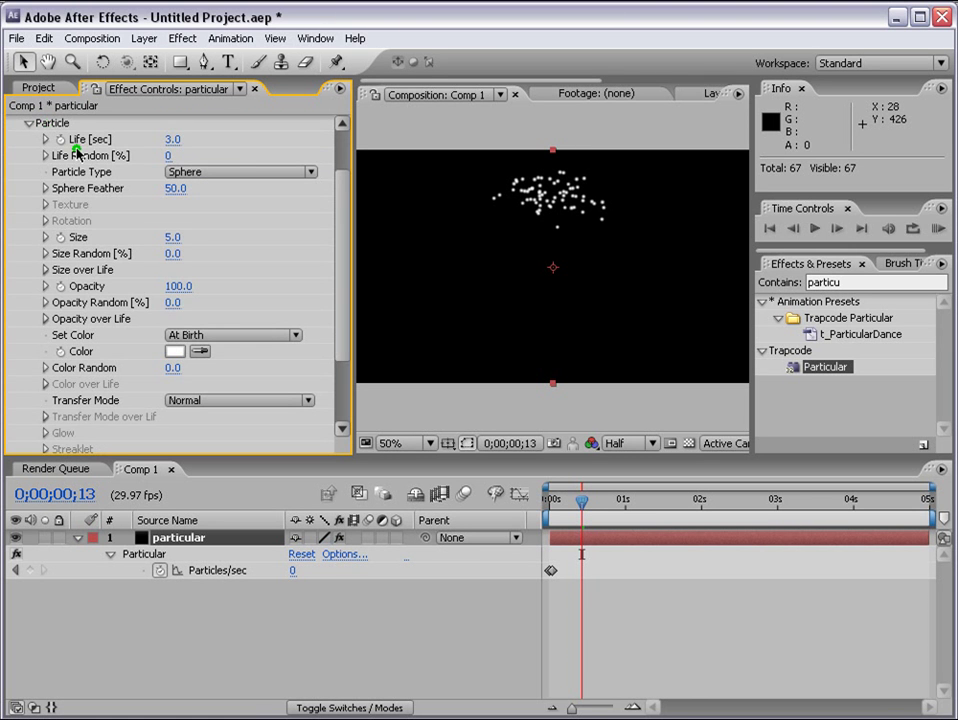
{"action": "left_click", "coordinate": [172, 140]}
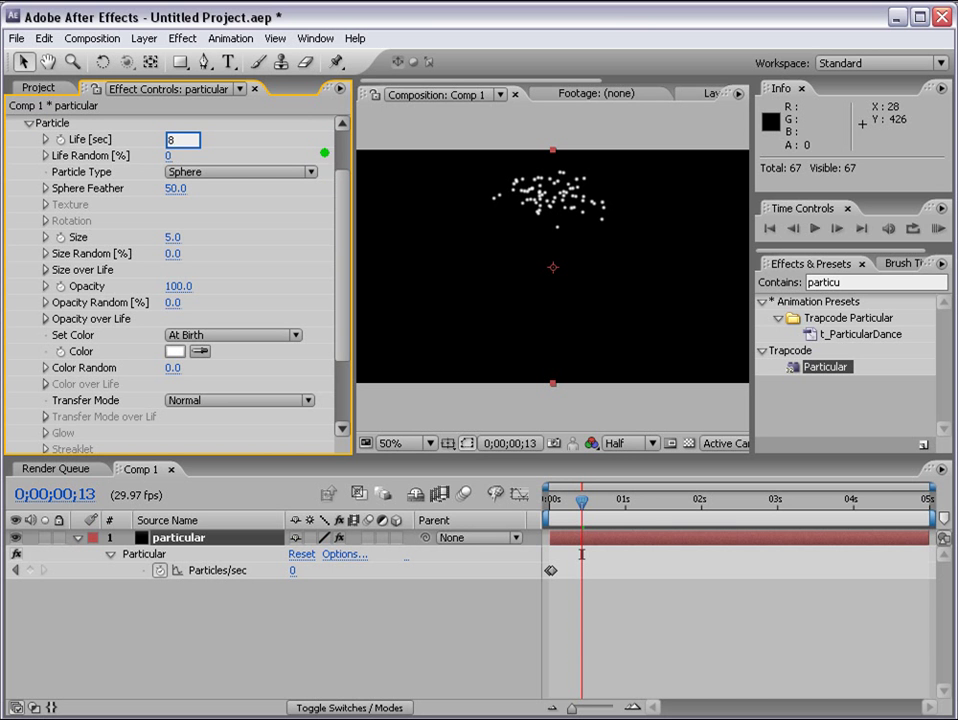
{"action": "type", "text": "8"}
{"action": "key", "text": "Return"}
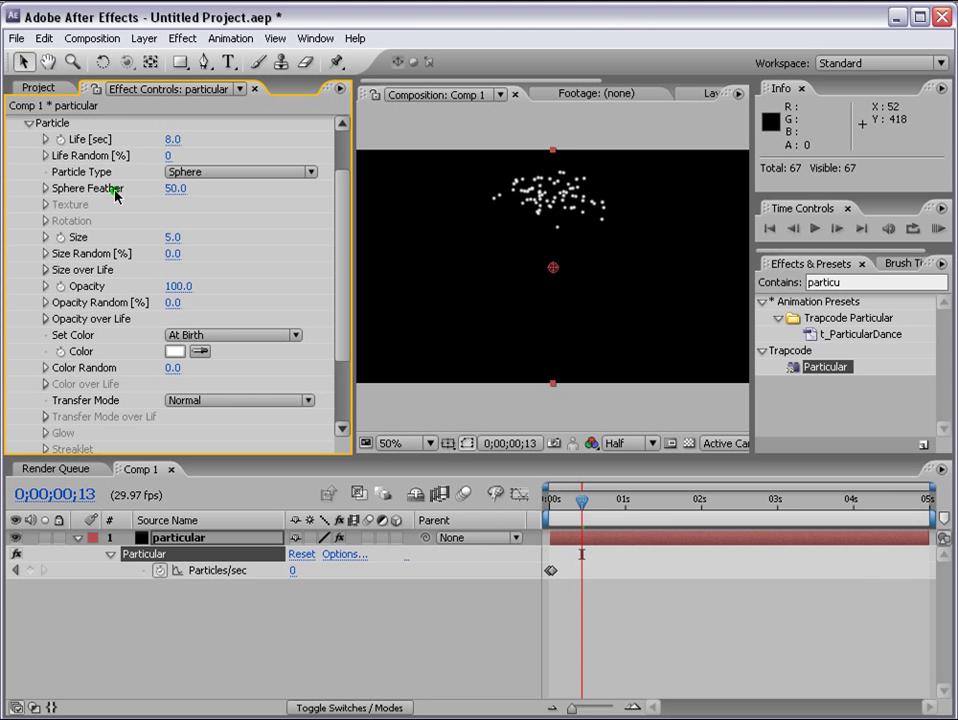
{"action": "left_click", "coordinate": [176, 190]}
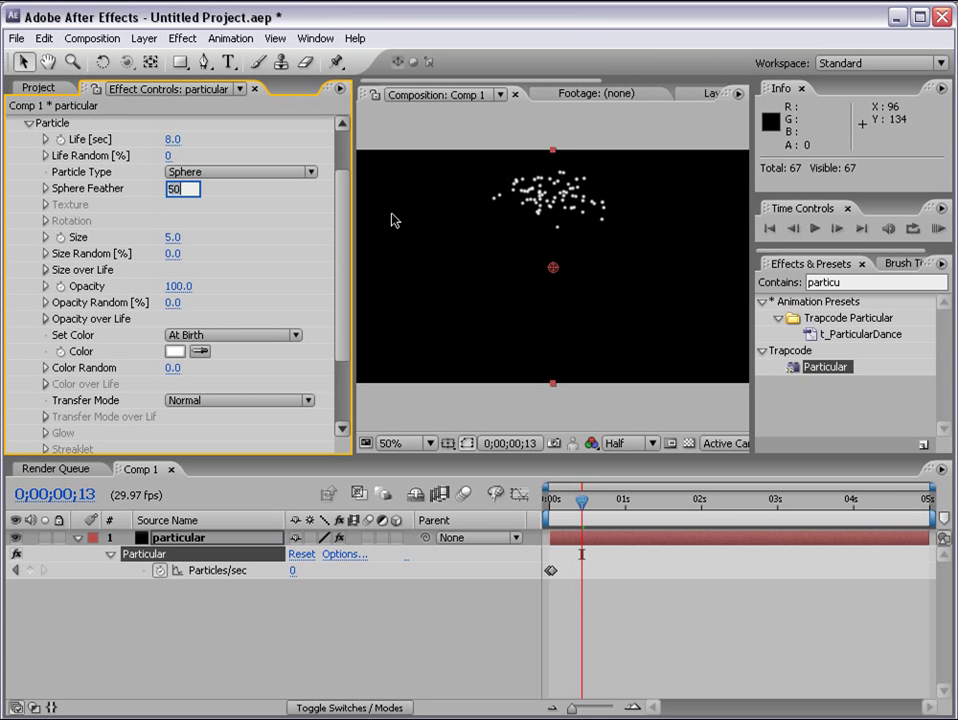
{"action": "key", "text": "Return"}
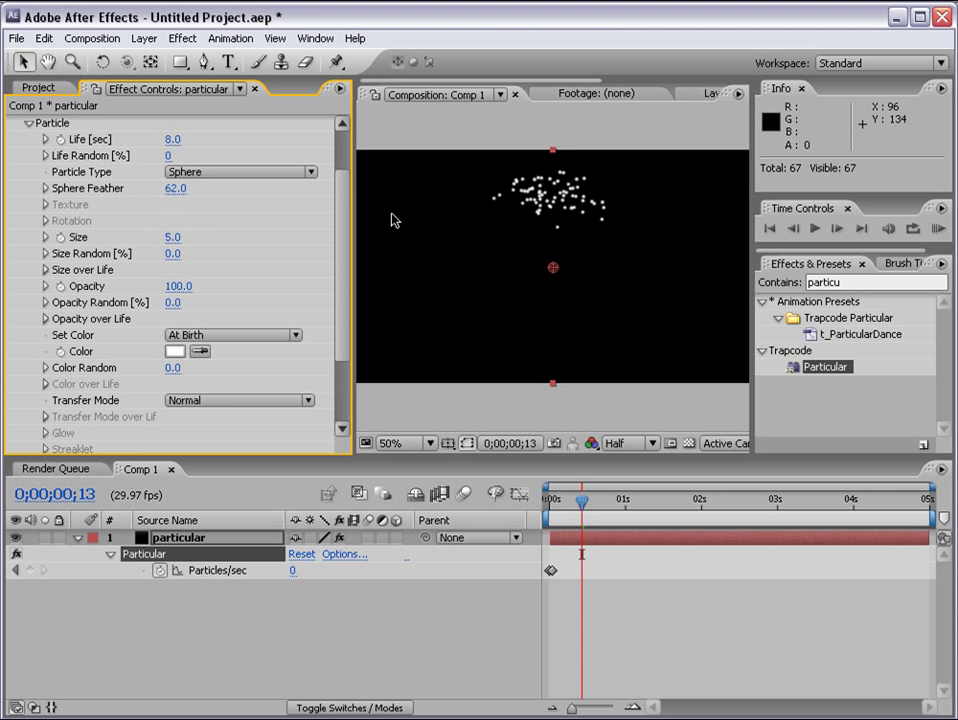
- Draw the particles' Size over Life curve rising from birth to a plateau and tapering off towards death
{"action": "left_click", "coordinate": [46, 269]}
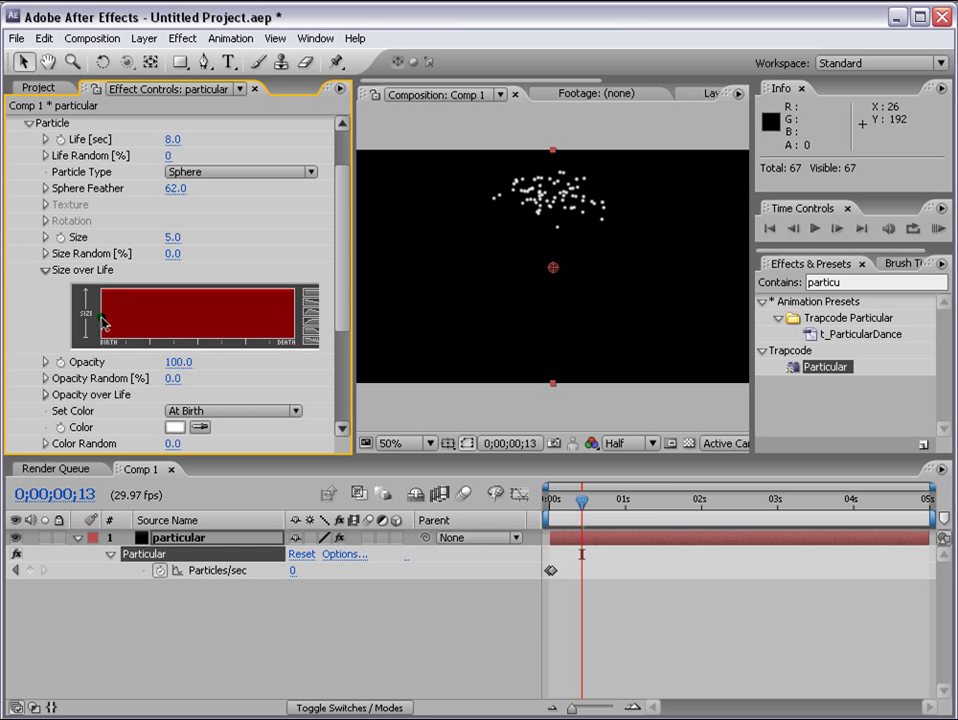
{"action": "mouse_move", "coordinate": [104, 328]}
{"action": "left_mouse_down"}
{"action": "mouse_move", "coordinate": [153, 286]}
{"action": "mouse_move", "coordinate": [189, 286]}
{"action": "mouse_move", "coordinate": [297, 338]}
{"action": "left_mouse_up"}
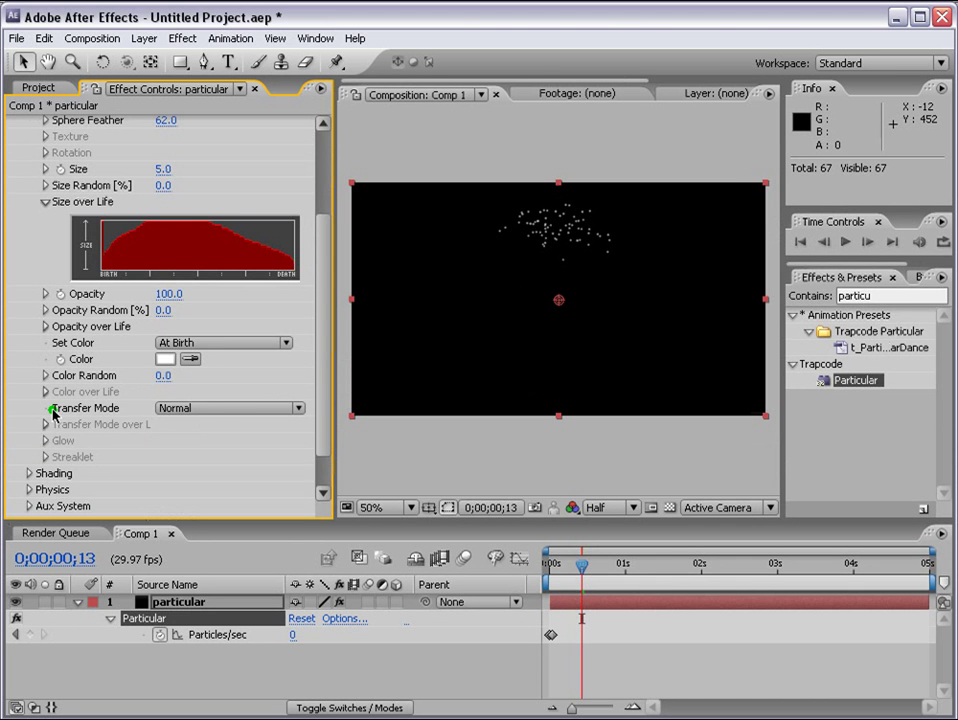
- Set the particles' Transfer Mode to Add and their Color Random to 59
{"action": "left_click", "coordinate": [216, 409]}
{"action": "left_click", "coordinate": [216, 429]}
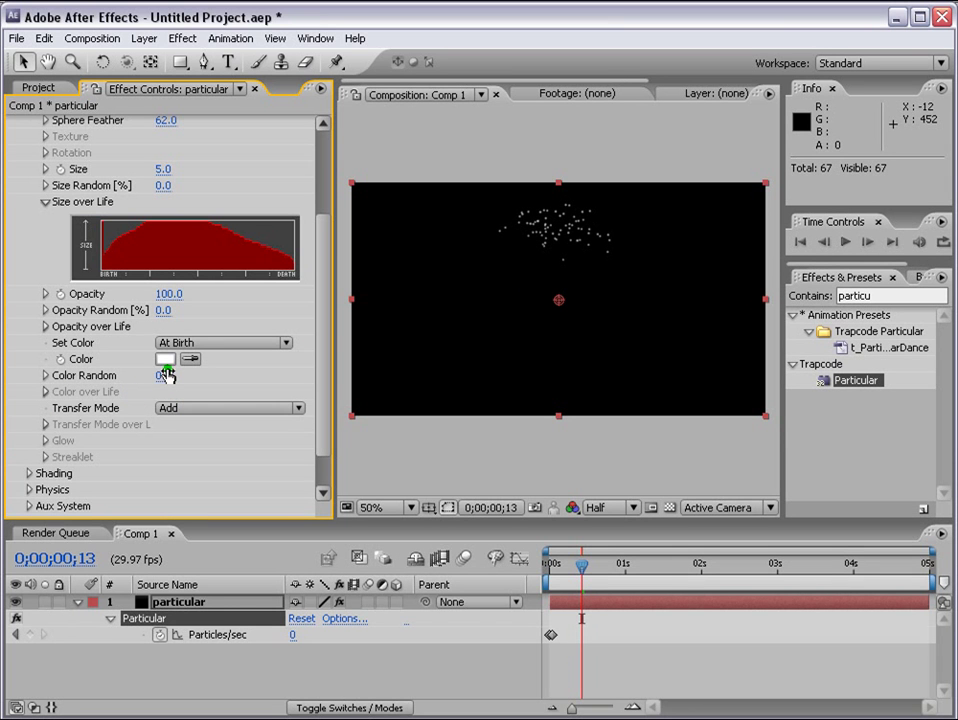
{"action": "left_click_drag", "start_coordinate": [163, 376], "coordinate": [220, 376]}
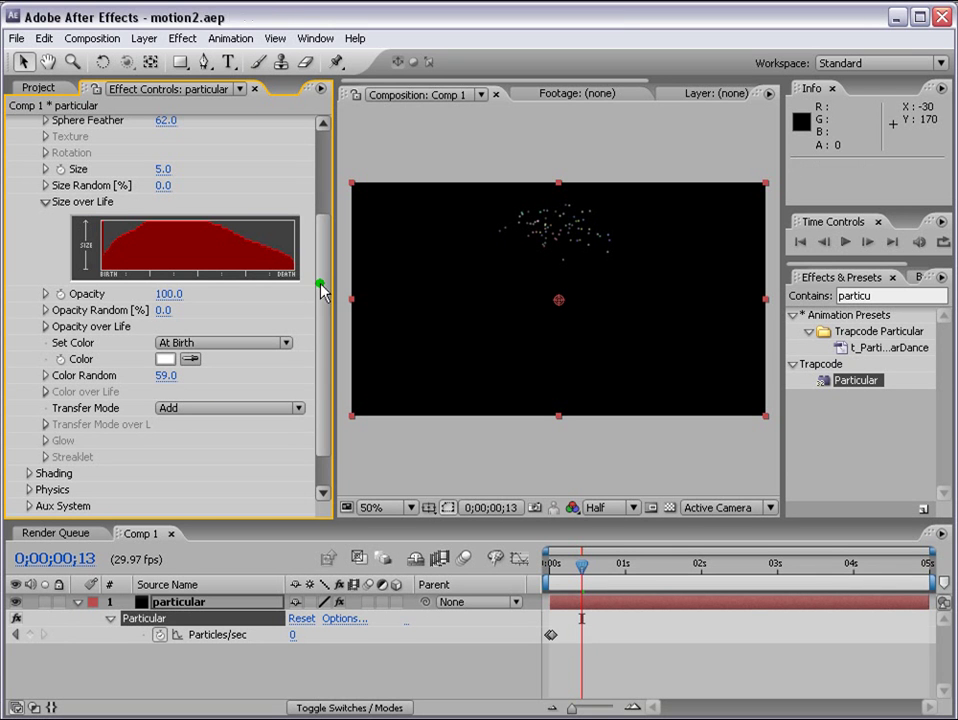
- Collapse the Particle settings and set the Gravity in Particular's Physics group to 250
{"action": "scroll", "coordinate": [321, 306], "scroll_direction": "down", "scroll_amount": 3}
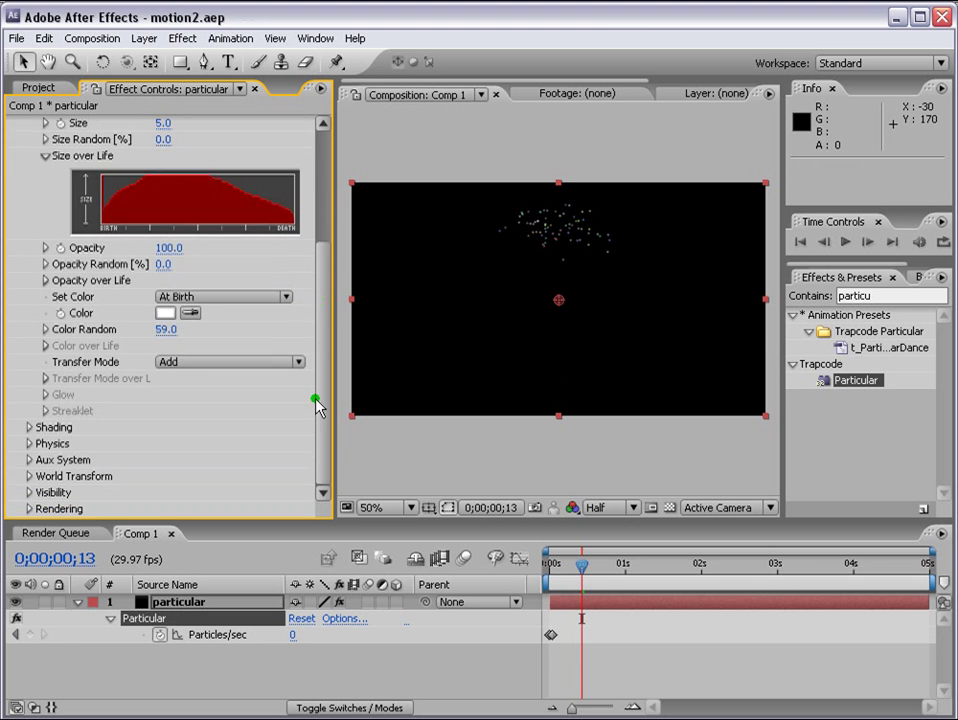
{"action": "left_click", "coordinate": [30, 444]}
{"action": "left_click_drag", "start_coordinate": [326, 256], "coordinate": [330, 369]}
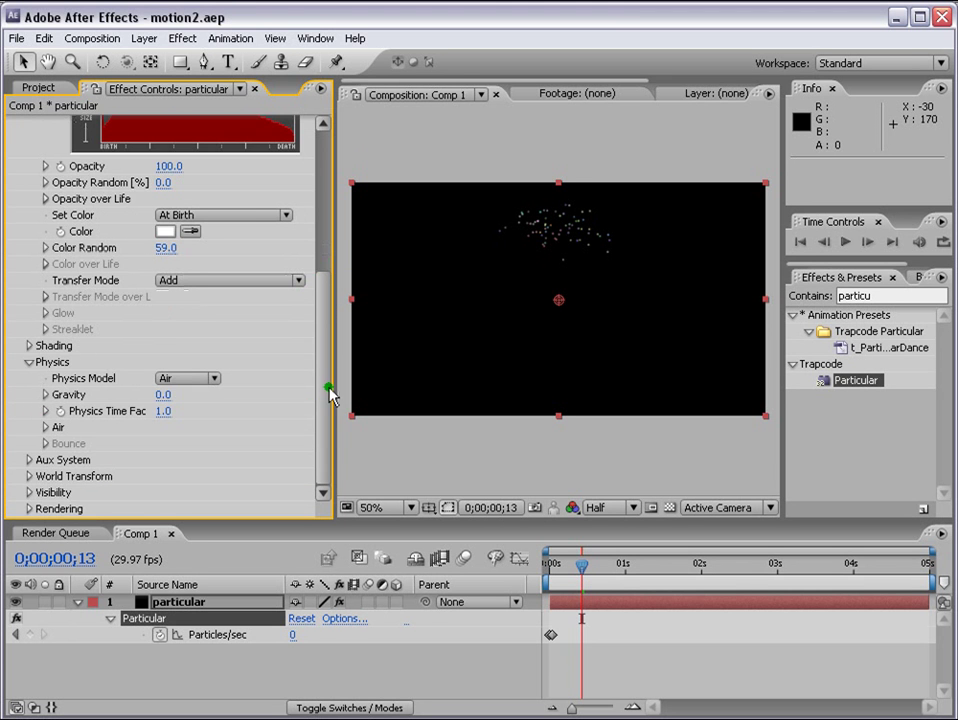
{"action": "left_click_drag", "start_coordinate": [325, 310], "coordinate": [340, 125]}
{"action": "left_click", "coordinate": [31, 164]}
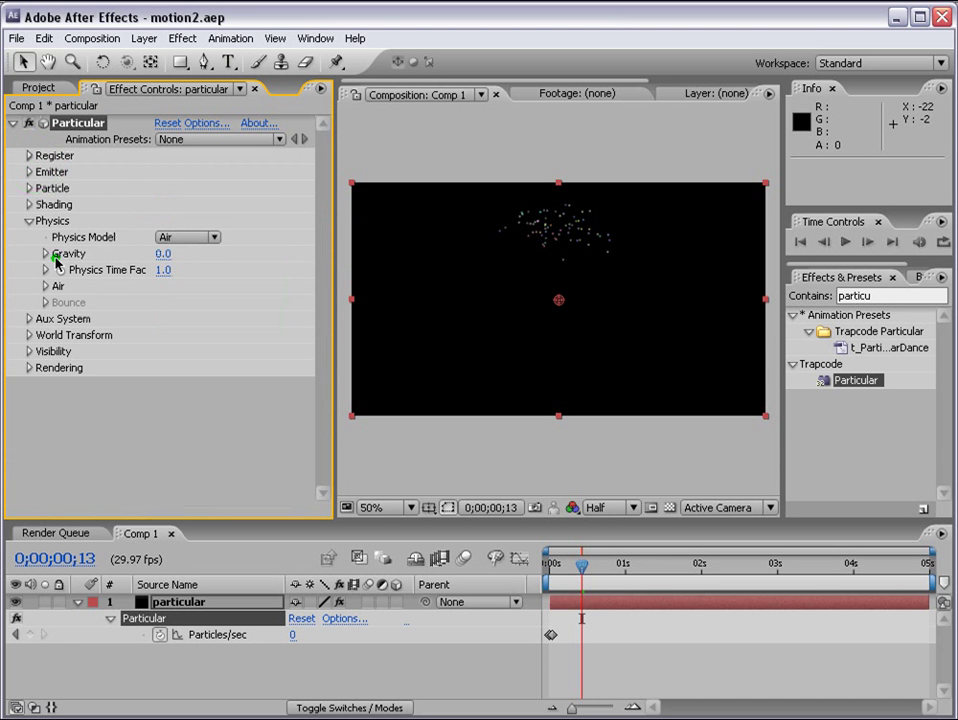
{"action": "left_click", "coordinate": [162, 256]}
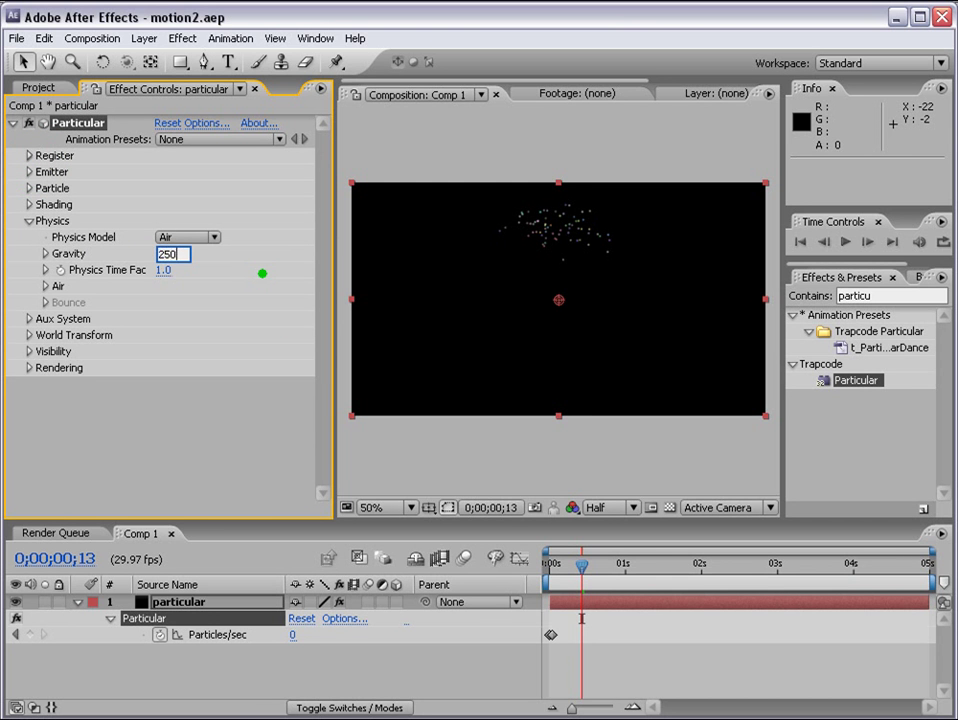
{"action": "key", "text": "Return"}
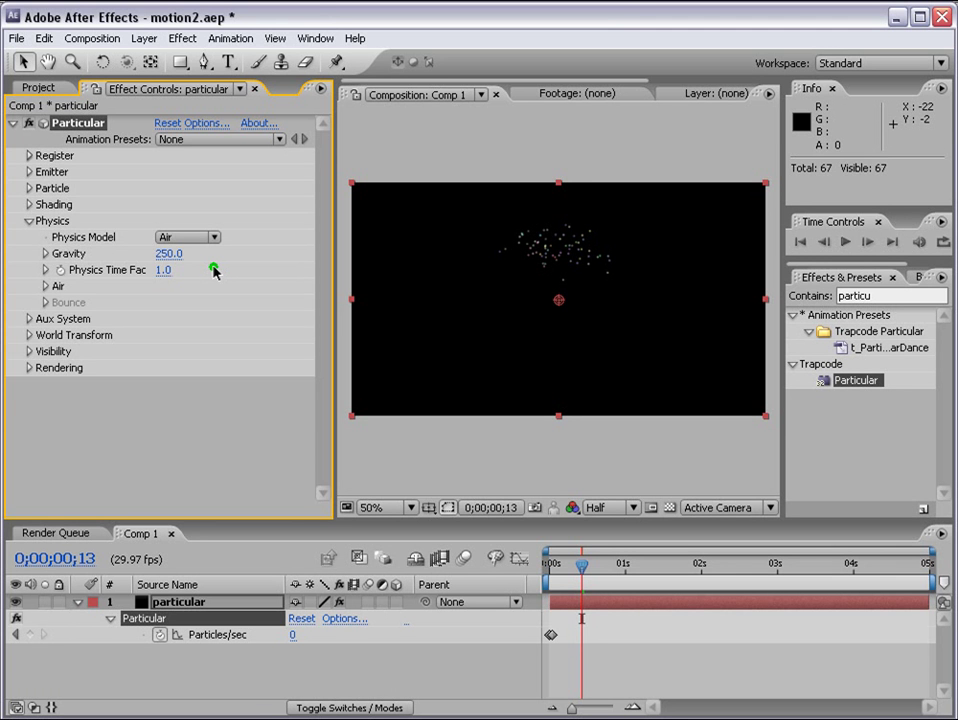
- Set the Aux System's Emit option to Continously, then collapse its settings
{"action": "left_click", "coordinate": [29, 318]}
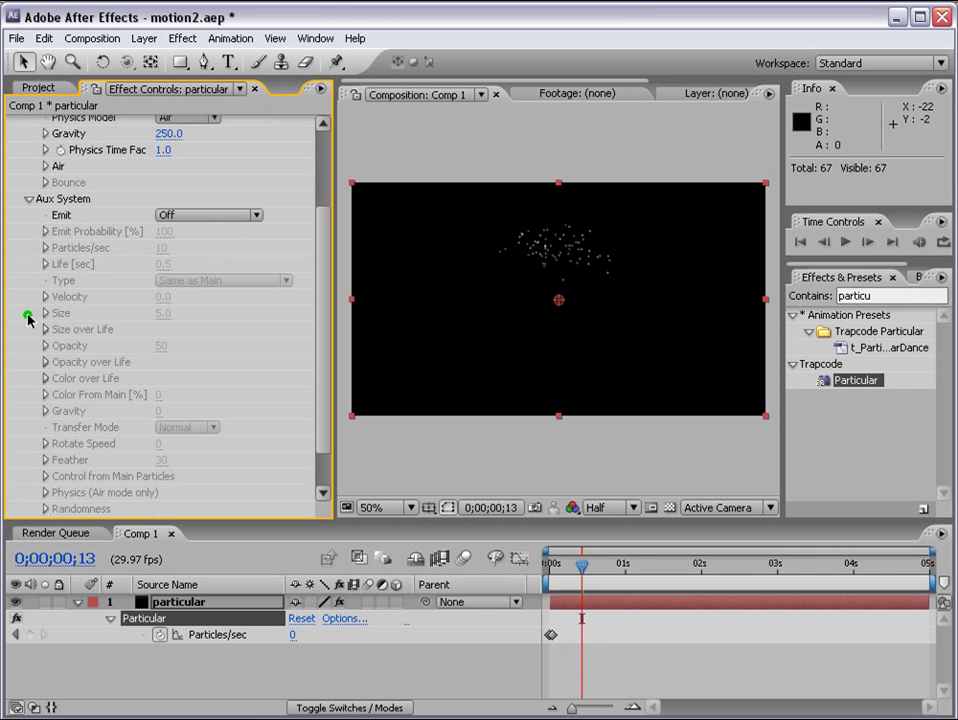
{"action": "left_click", "coordinate": [214, 215]}
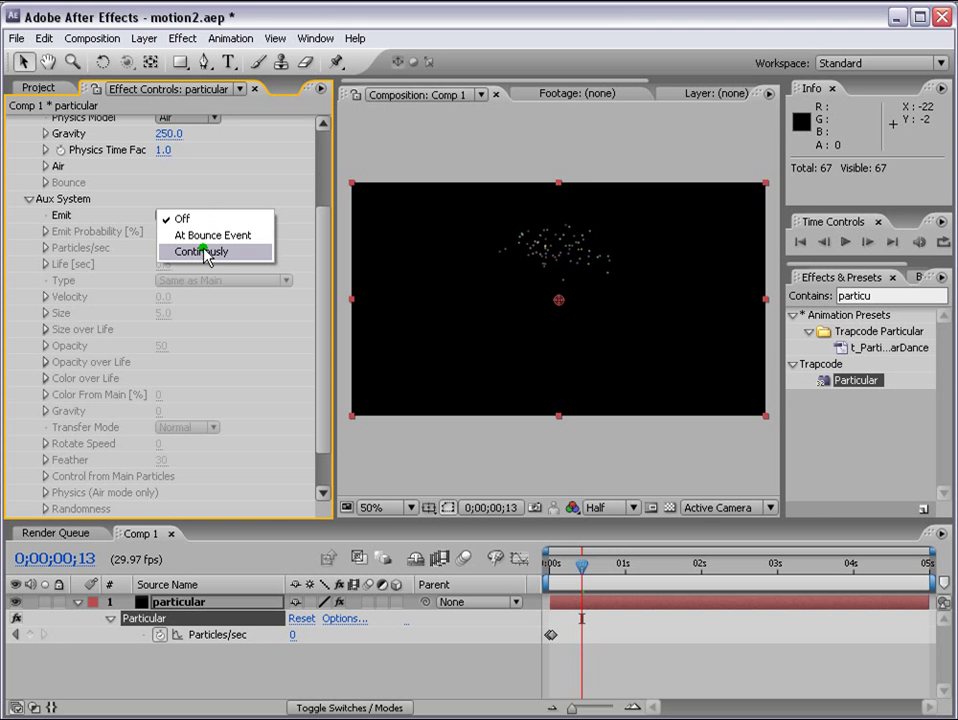
{"action": "left_click", "coordinate": [205, 252]}
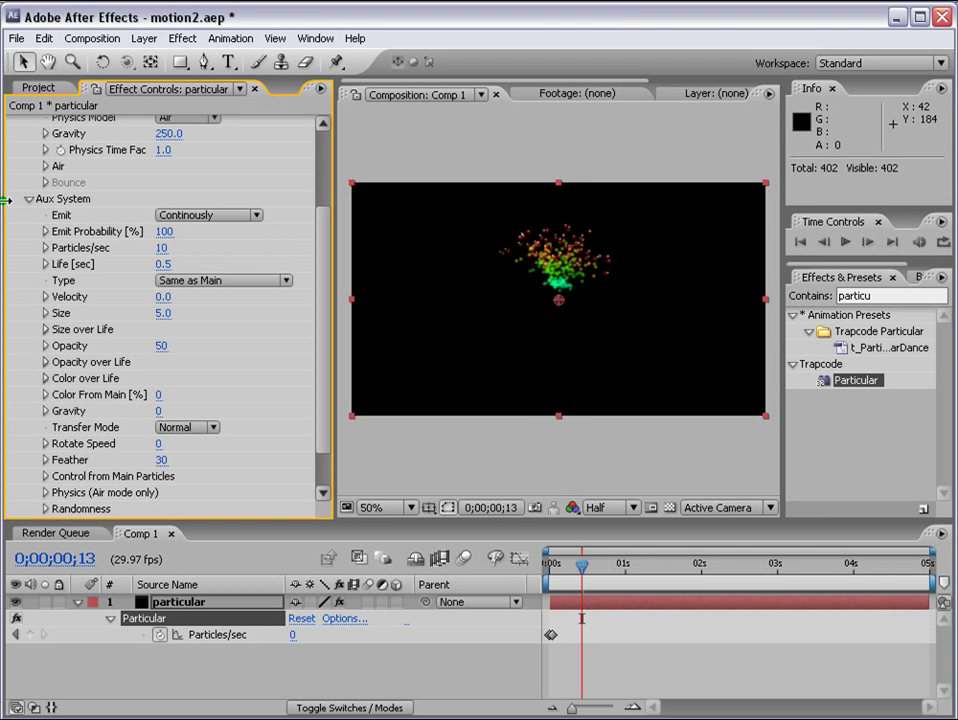
{"action": "left_click", "coordinate": [29, 200]}
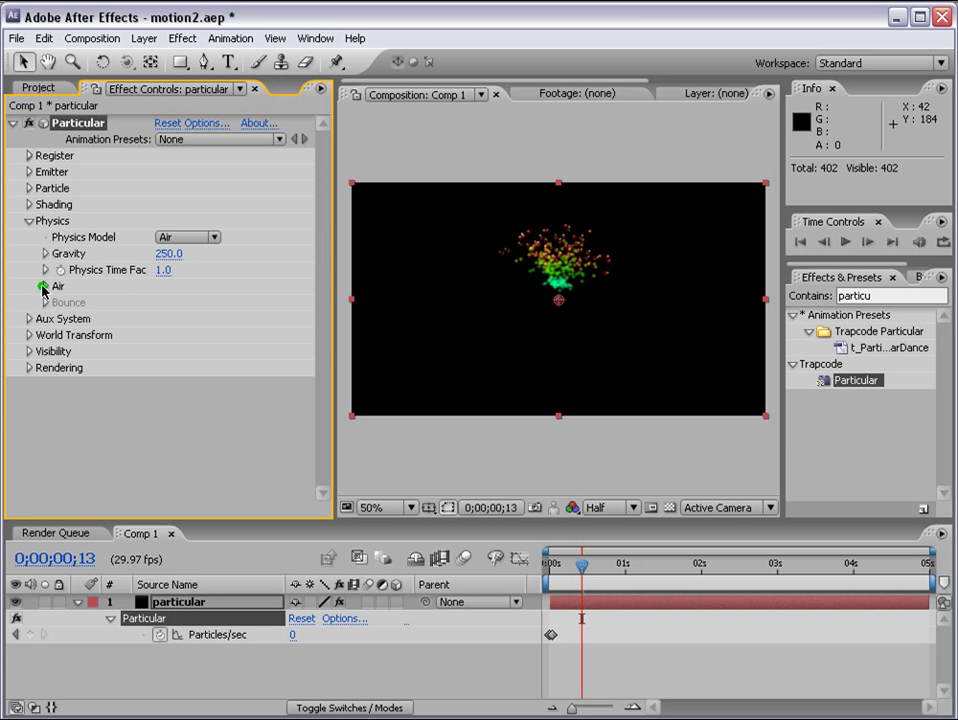
- In the Air physics settings, set the Spin Amplitude to 18 and the Spin Frequency to 3
{"action": "left_click", "coordinate": [45, 286]}
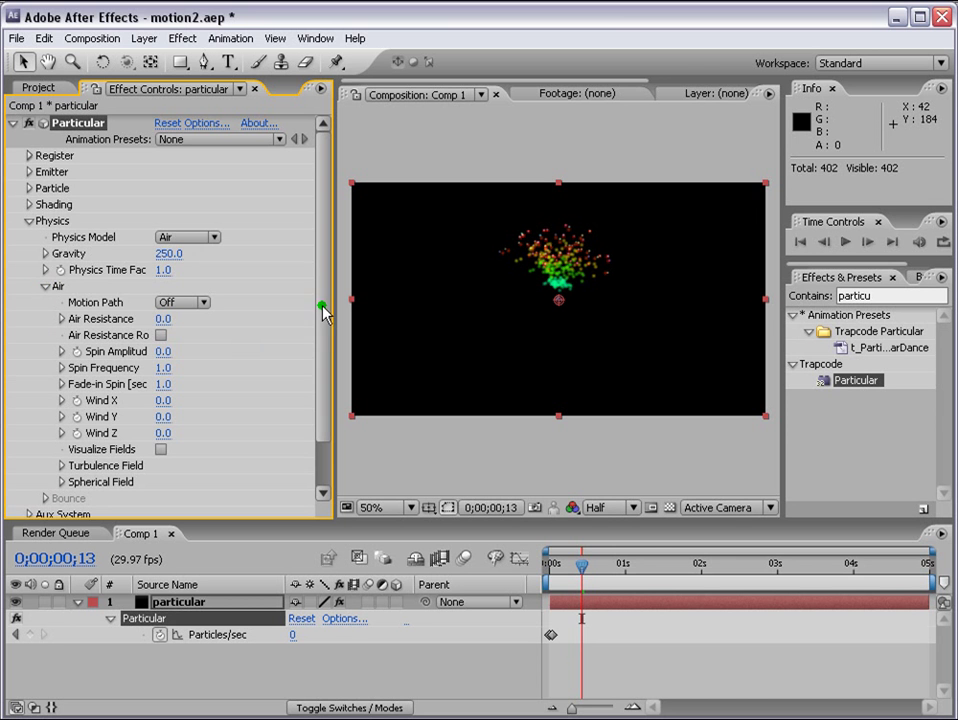
{"action": "left_click_drag", "start_coordinate": [327, 270], "coordinate": [333, 368]}
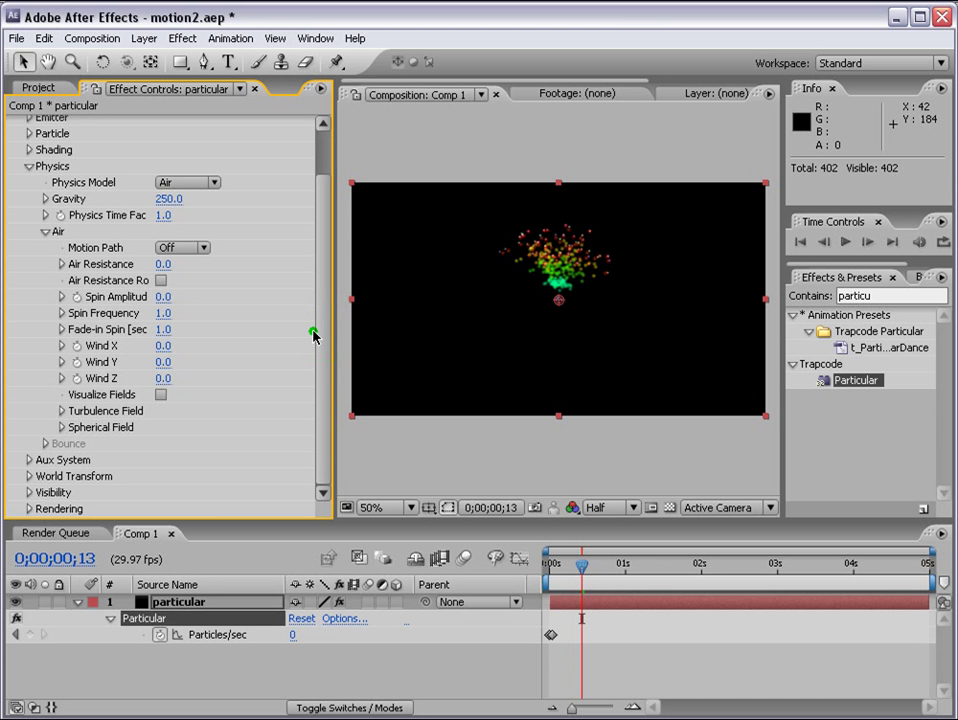
{"action": "left_click", "coordinate": [162, 298]}
{"action": "type", "text": "18"}
{"action": "key", "text": "Return"}
{"action": "left_click", "coordinate": [173, 315]}
{"action": "type", "text": "3"}
{"action": "key", "text": "Return"}
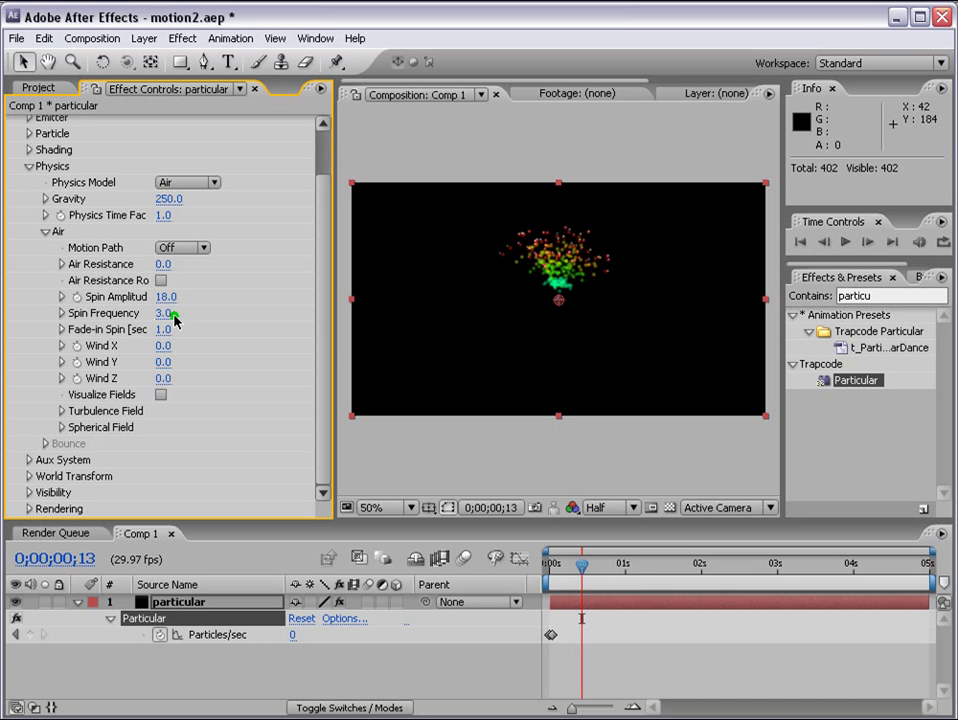
- Set Wind X in the Air physics settings to 1.6
{"action": "left_click", "coordinate": [158, 348]}
{"action": "type", "text": "1.6"}
{"action": "key", "text": "Return"}
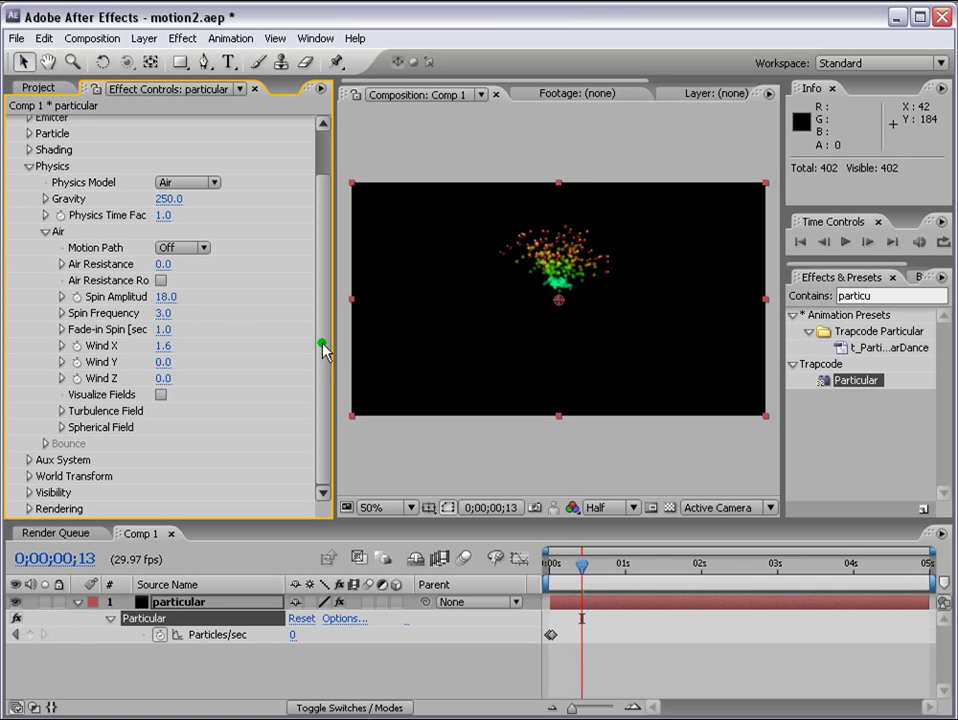
- Set the Aux System's emission rate to 4000 particles per second
{"action": "left_click", "coordinate": [30, 461]}
{"action": "left_click", "coordinate": [322, 318]}
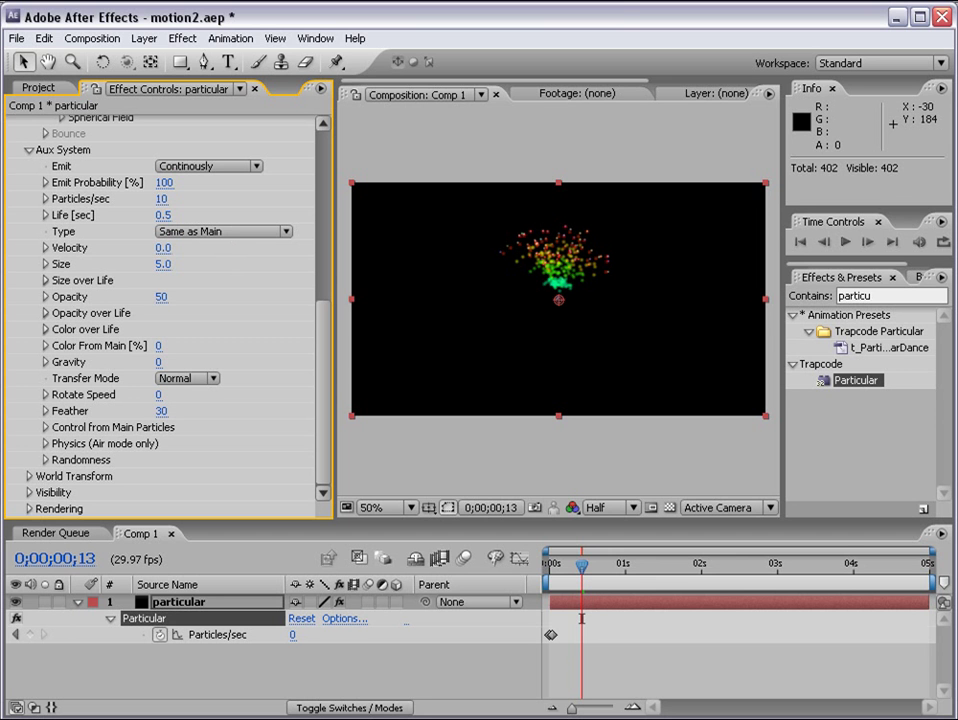
{"action": "left_click", "coordinate": [162, 199]}
{"action": "type", "text": "10"}
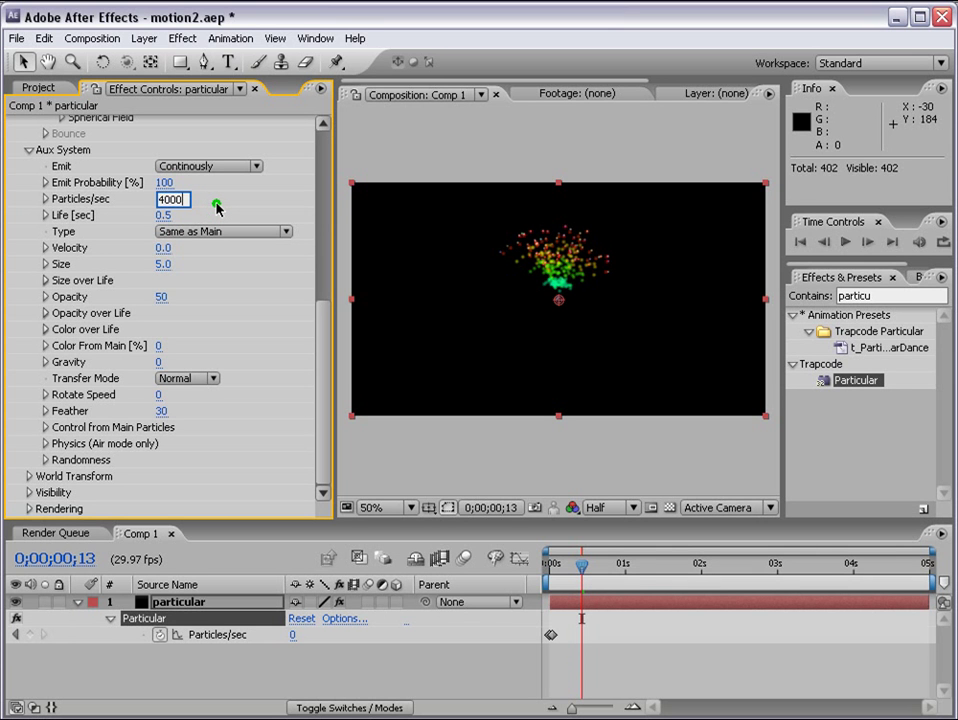
{"action": "type", "text": "00"}
{"action": "key", "text": "Return"}
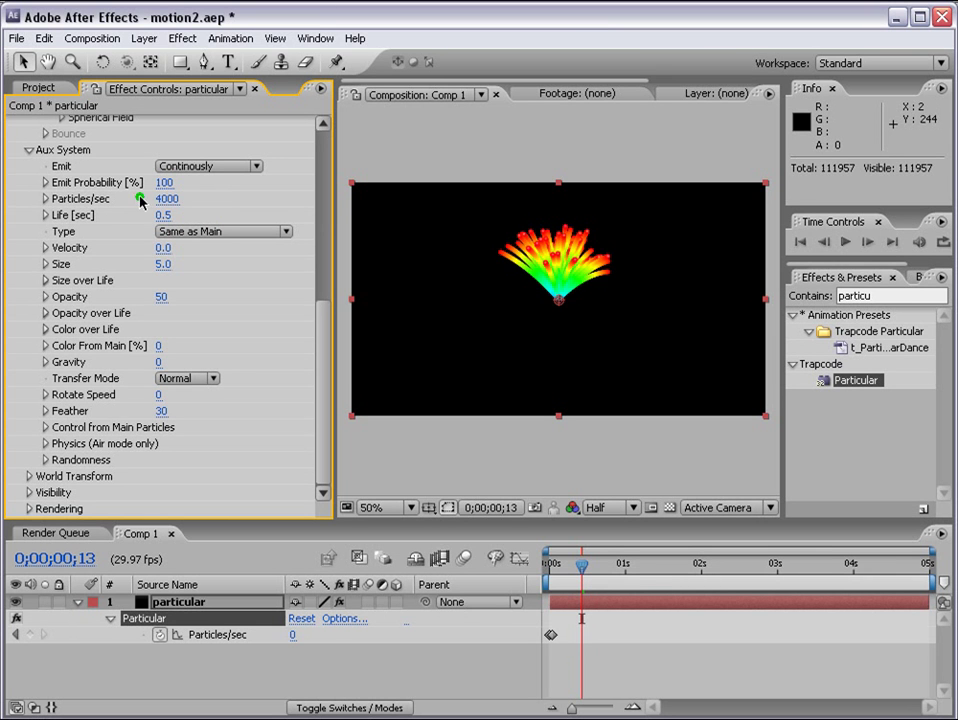
- Set the auxiliary particles' Life to 1 second and their Size to 1
{"action": "left_click", "coordinate": [166, 215]}
{"action": "key", "text": "Return"}
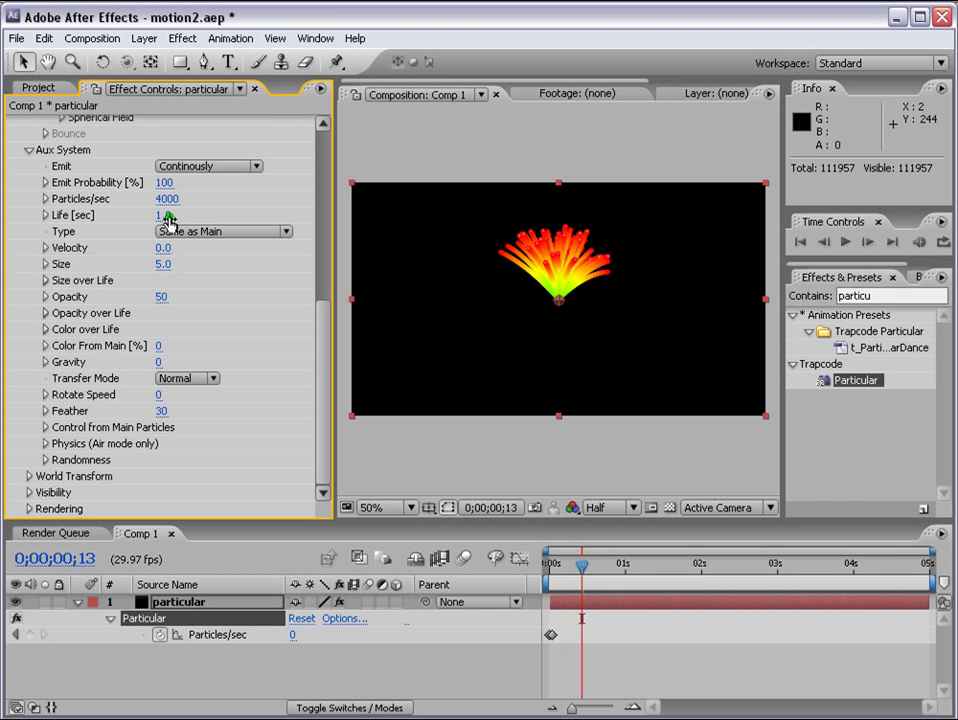
{"action": "left_click", "coordinate": [163, 264]}
{"action": "type", "text": "5"}
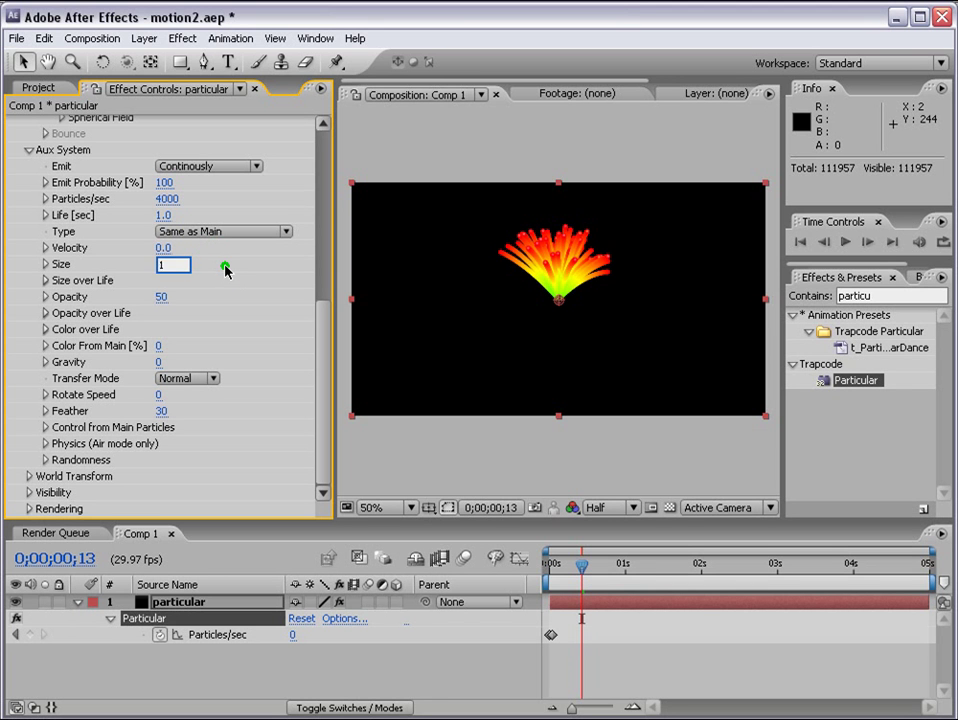
{"action": "key", "text": "Return"}
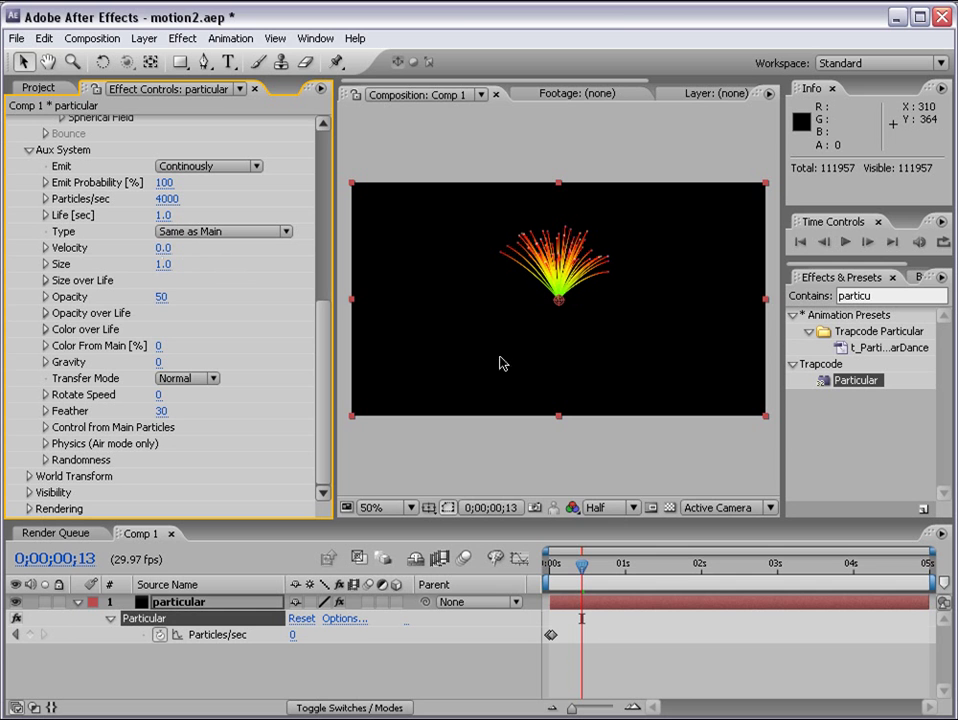
- Expand the Aux System's Size over Life graph and set Color From Main to 100%
{"action": "left_click", "coordinate": [45, 280]}
{"action": "left_click_drag", "start_coordinate": [331, 321], "coordinate": [398, 323]}
{"action": "left_click", "coordinate": [317, 316]}
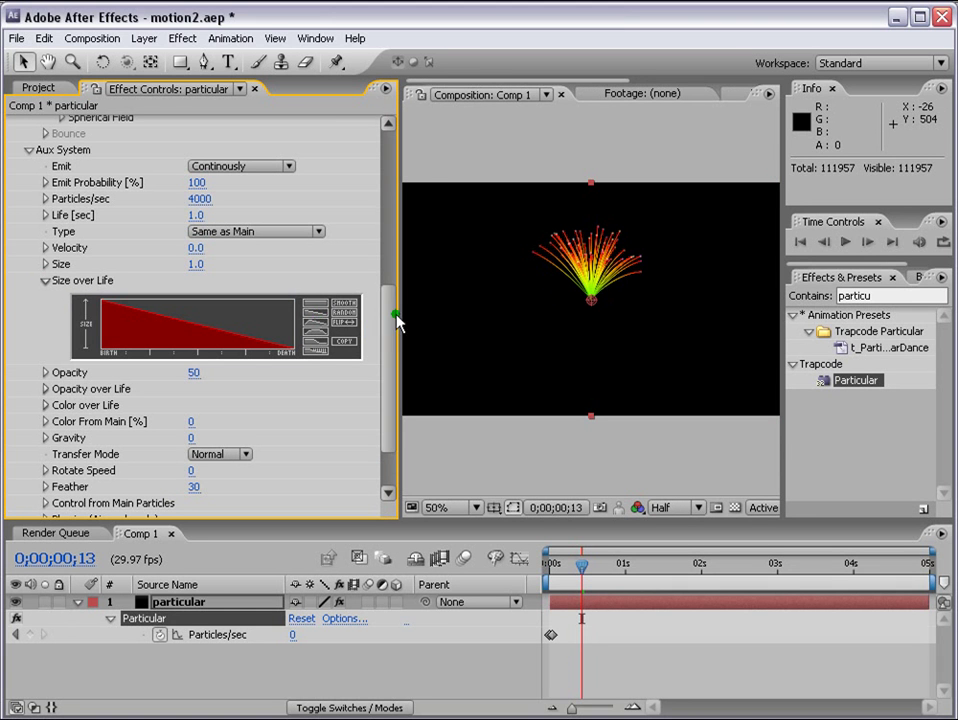
{"action": "left_click_drag", "start_coordinate": [397, 306], "coordinate": [298, 305]}
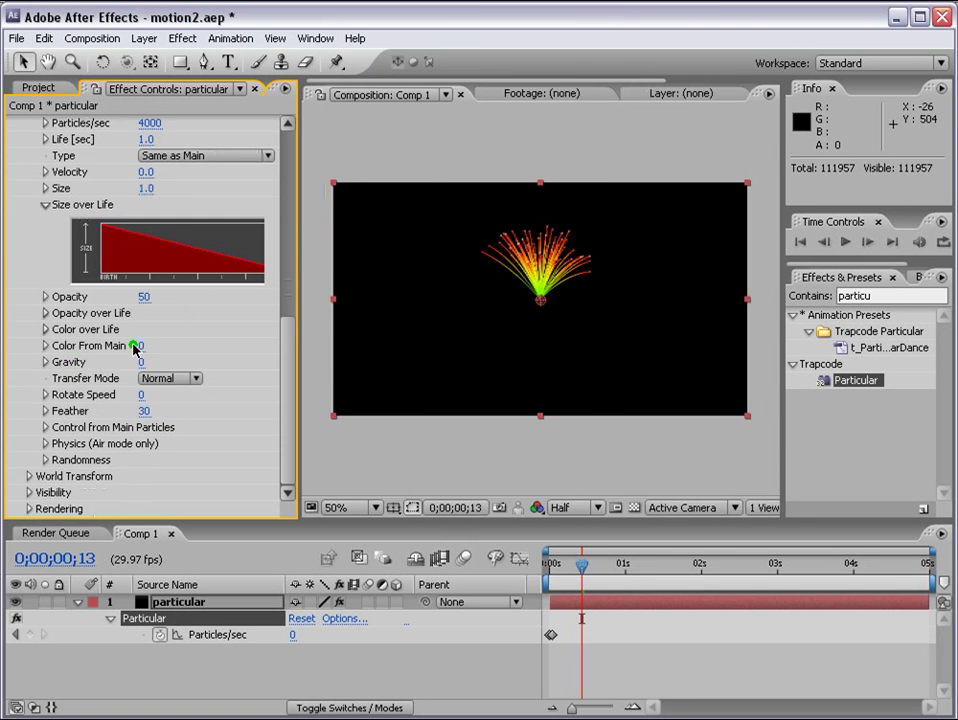
{"action": "left_click_drag", "start_coordinate": [140, 348], "coordinate": [304, 338]}
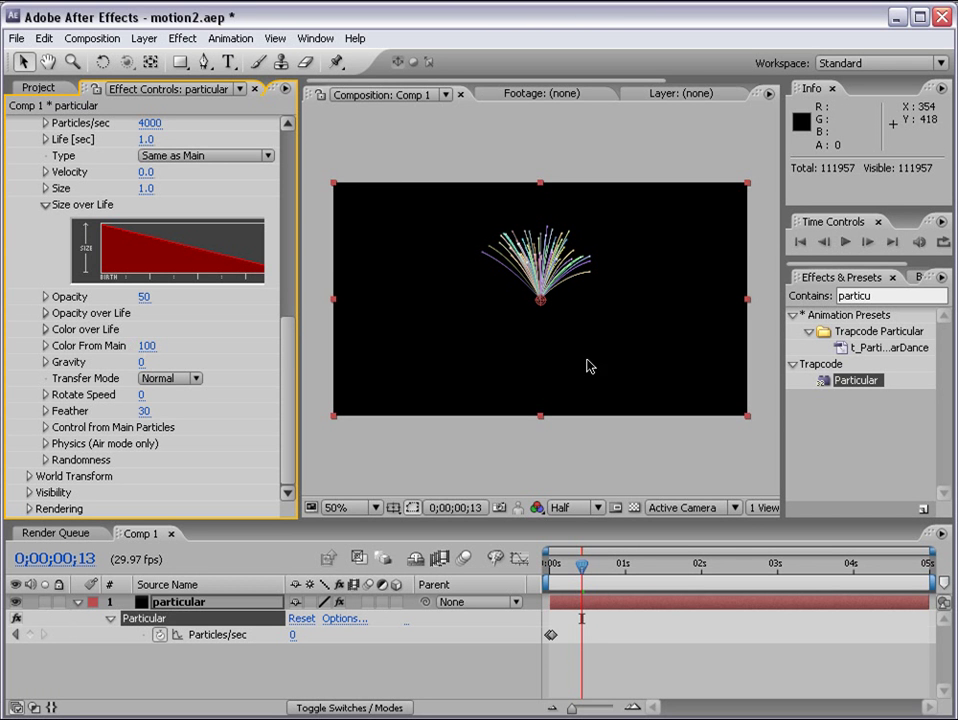
- Switch the Aux System's Emit to Off to view the main particles alone, then restore it to Continously
{"action": "left_click_drag", "start_coordinate": [287, 350], "coordinate": [292, 255]}
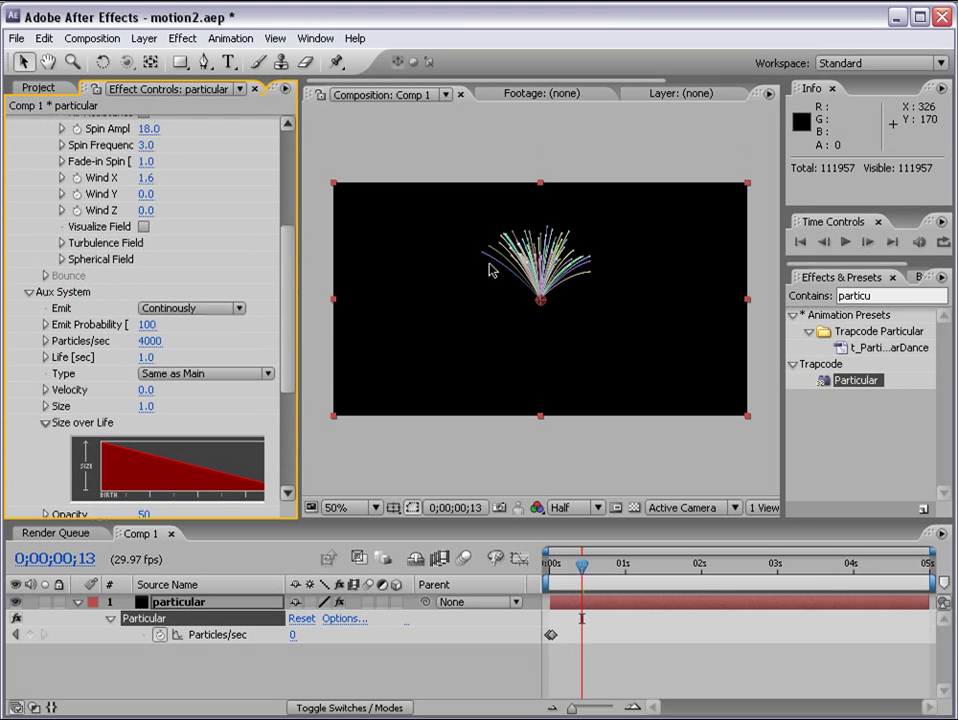
{"action": "scroll", "coordinate": [513, 295], "scroll_direction": "up", "scroll_amount": 1}
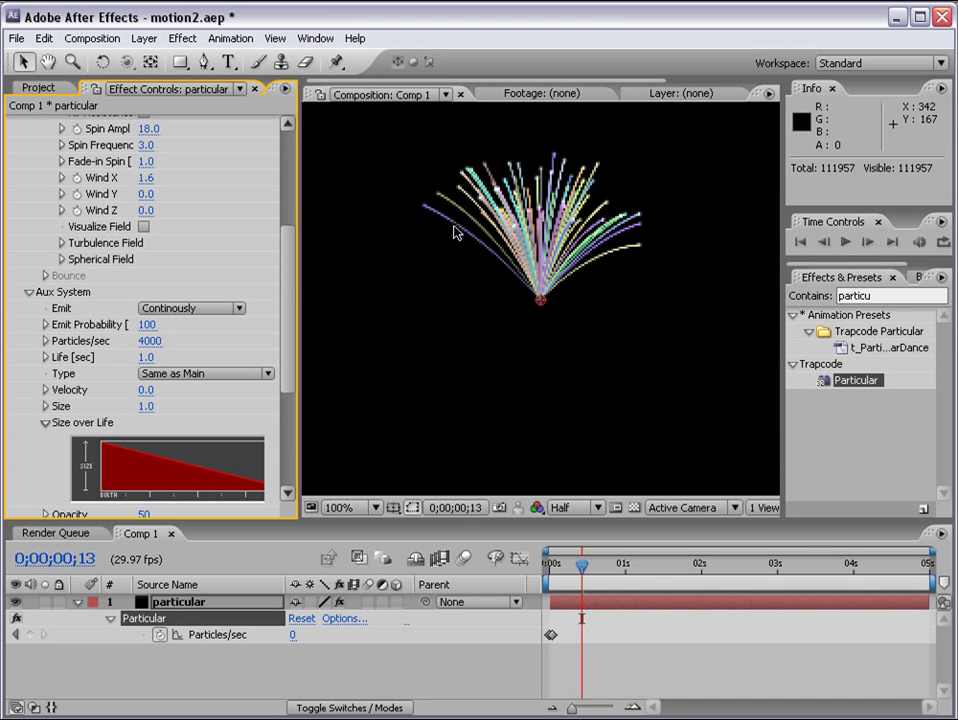
{"action": "left_click", "coordinate": [224, 308]}
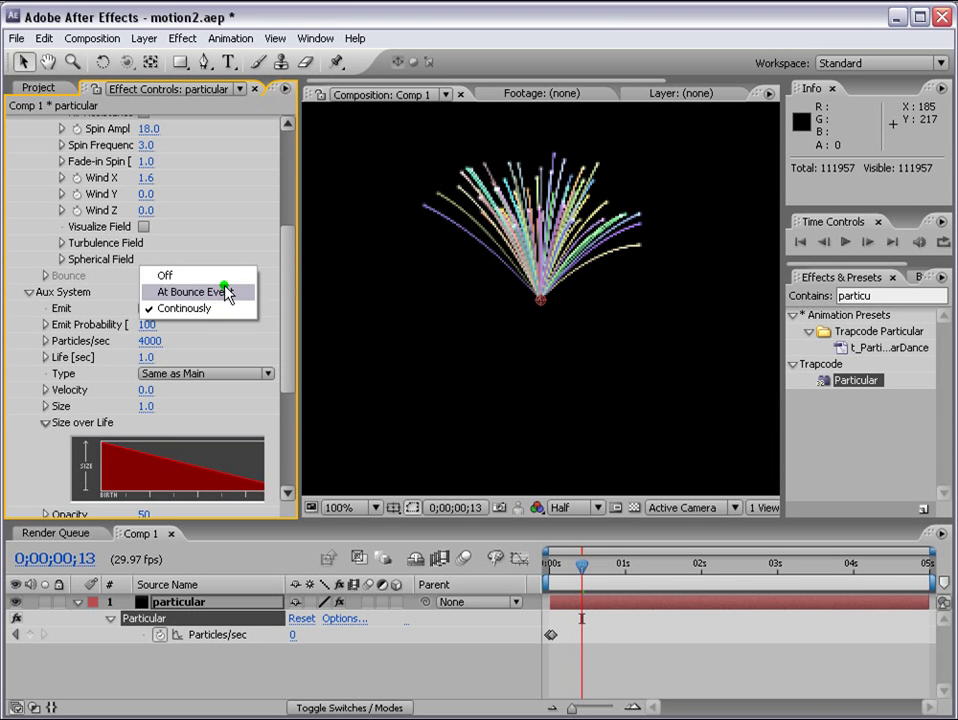
{"action": "left_click", "coordinate": [219, 275]}
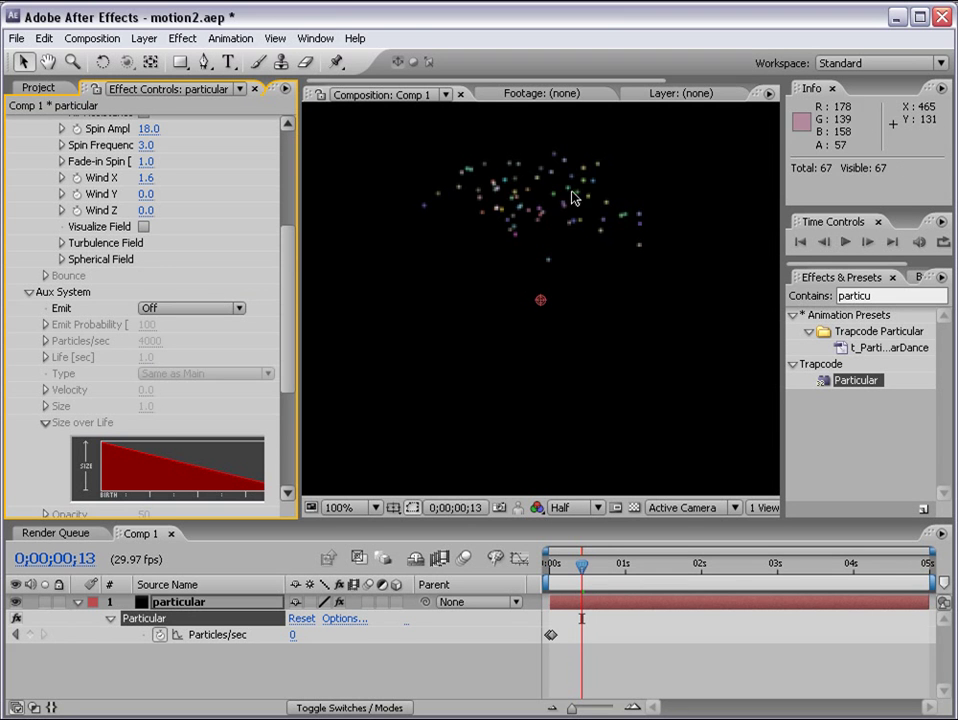
{"action": "left_click_drag", "start_coordinate": [288, 275], "coordinate": [284, 171]}
{"action": "left_click_drag", "start_coordinate": [287, 215], "coordinate": [299, 323]}
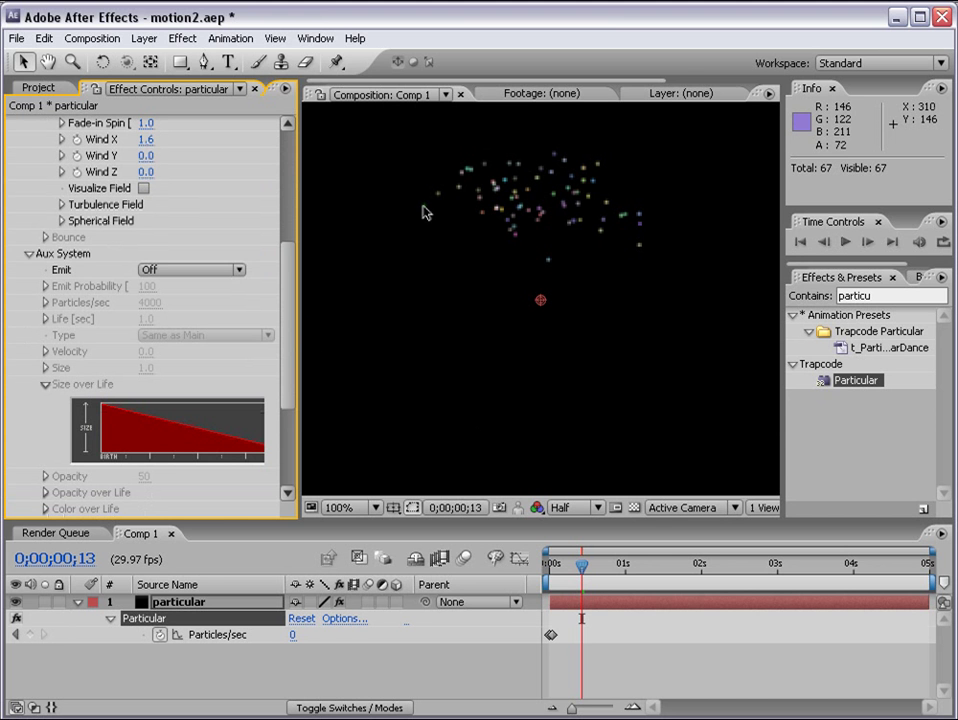
{"action": "left_click", "coordinate": [203, 270]}
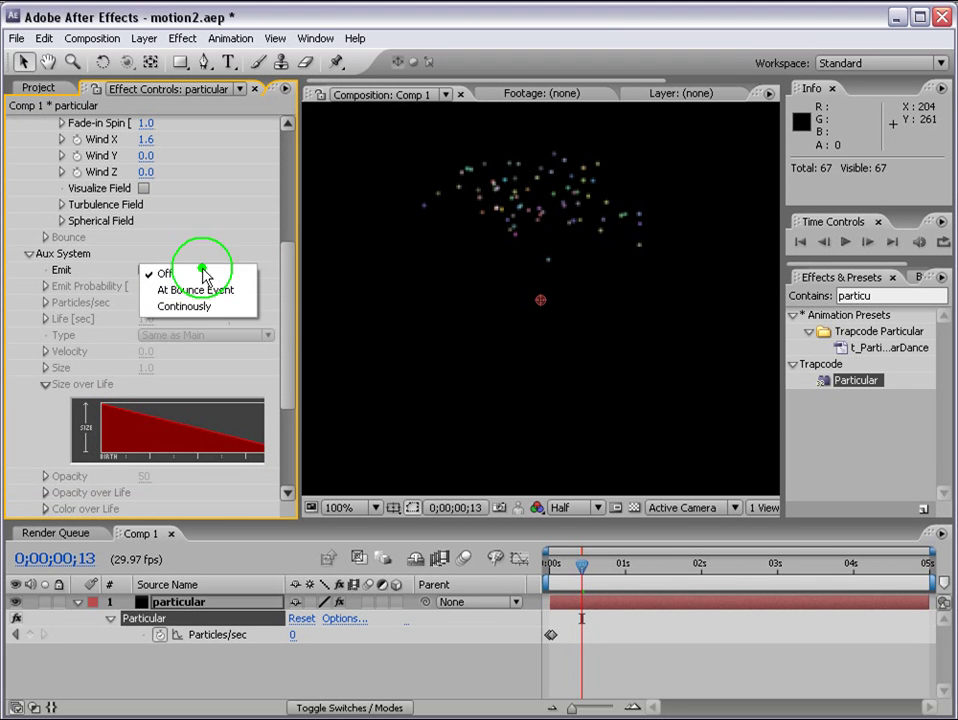
{"action": "left_click", "coordinate": [204, 307]}
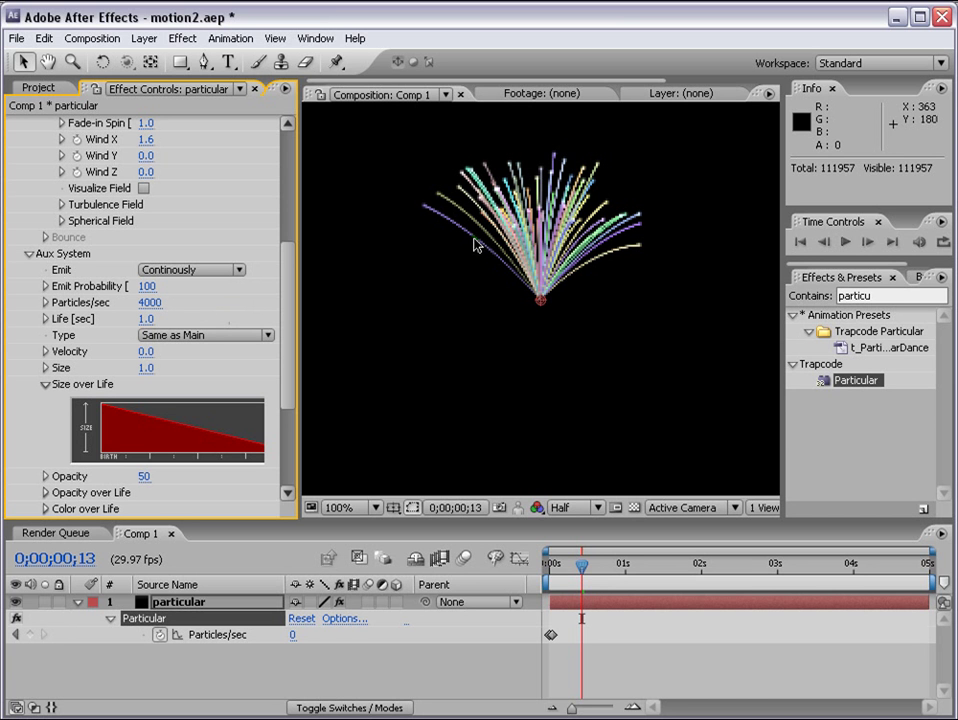
- Expand the Aux System's Physics (Air mode only) settings
{"action": "left_click_drag", "start_coordinate": [287, 314], "coordinate": [294, 424]}
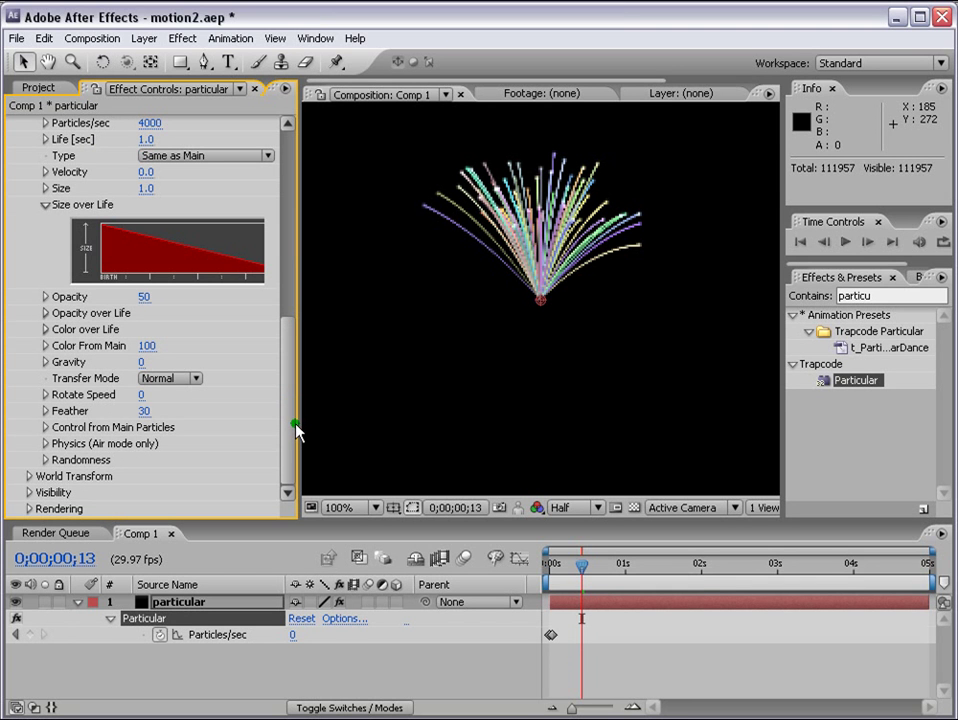
{"action": "left_click", "coordinate": [46, 443]}
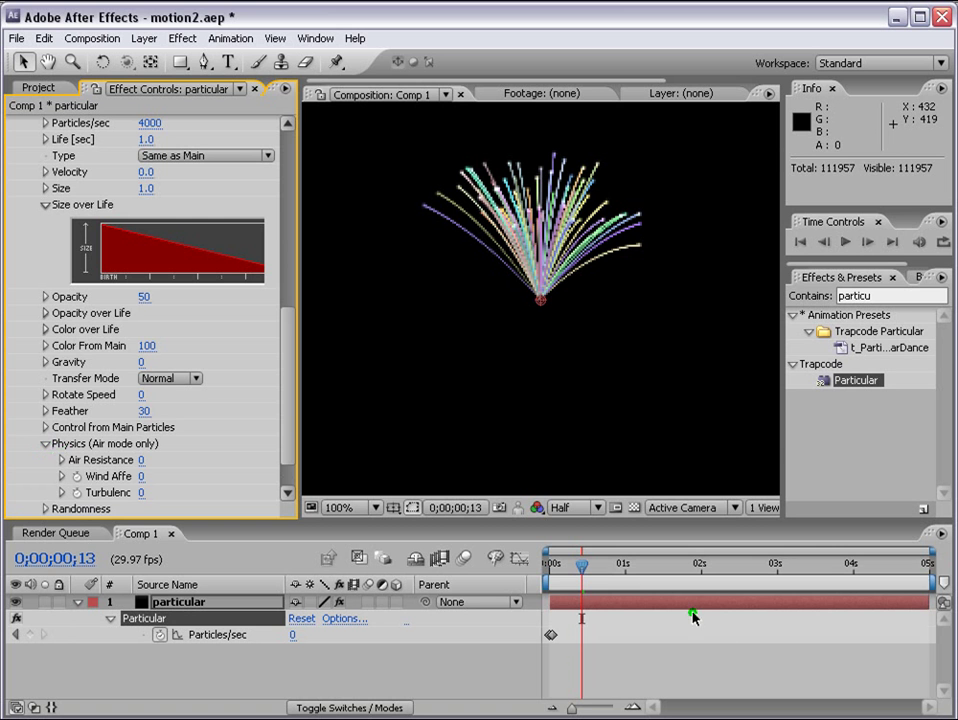
- Enable keyframing for the Aux System's Turbulence Position at 0;00;00;13 and reveal the layer's keyframed properties in the timeline
{"action": "left_click_drag", "start_coordinate": [285, 423], "coordinate": [360, 443]}
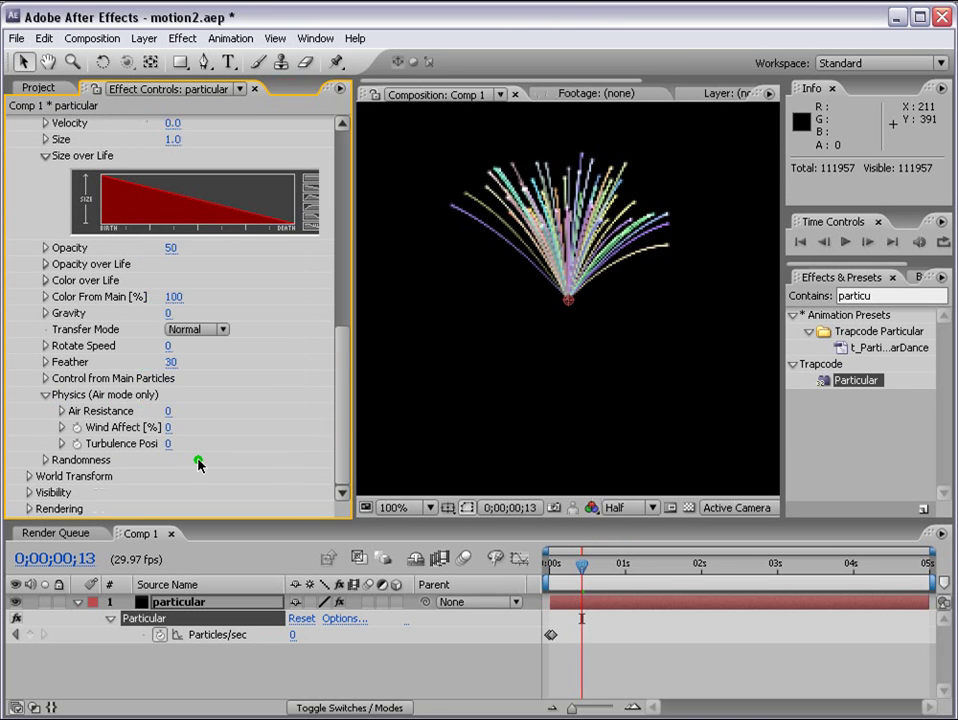
{"action": "left_click", "coordinate": [77, 443]}
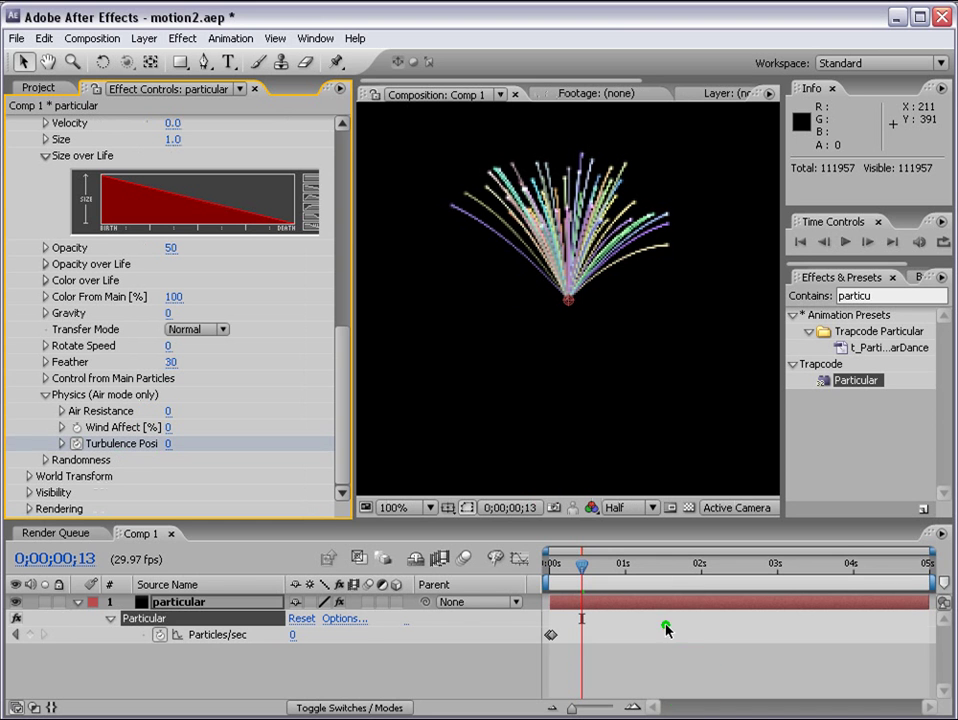
{"action": "left_click", "coordinate": [601, 605]}
{"action": "key", "text": "u"}
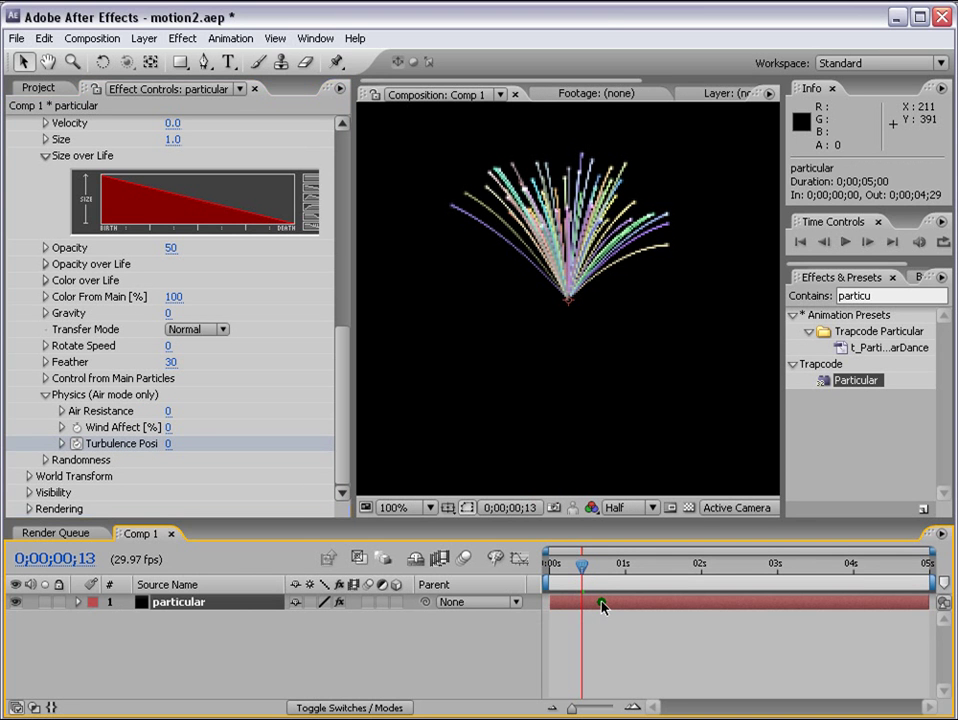
{"action": "key", "text": "u"}
- Set the Aux System's Turbulence Position to 370 at 0;00;01;05 and preview the animation
{"action": "left_click_drag", "start_coordinate": [584, 570], "coordinate": [639, 574]}
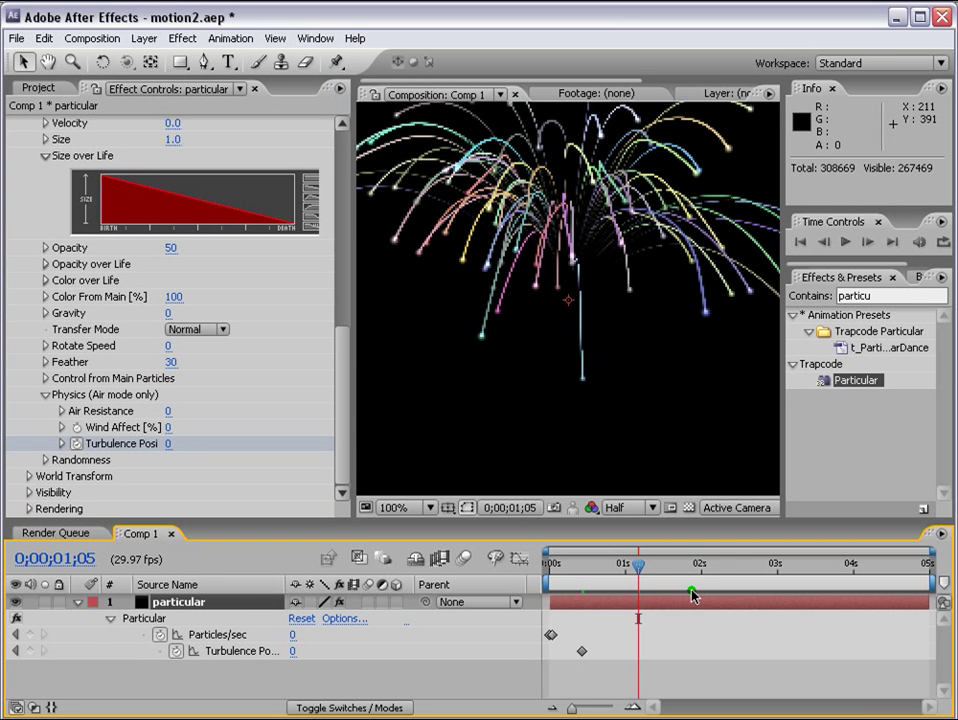
{"action": "left_click", "coordinate": [167, 446]}
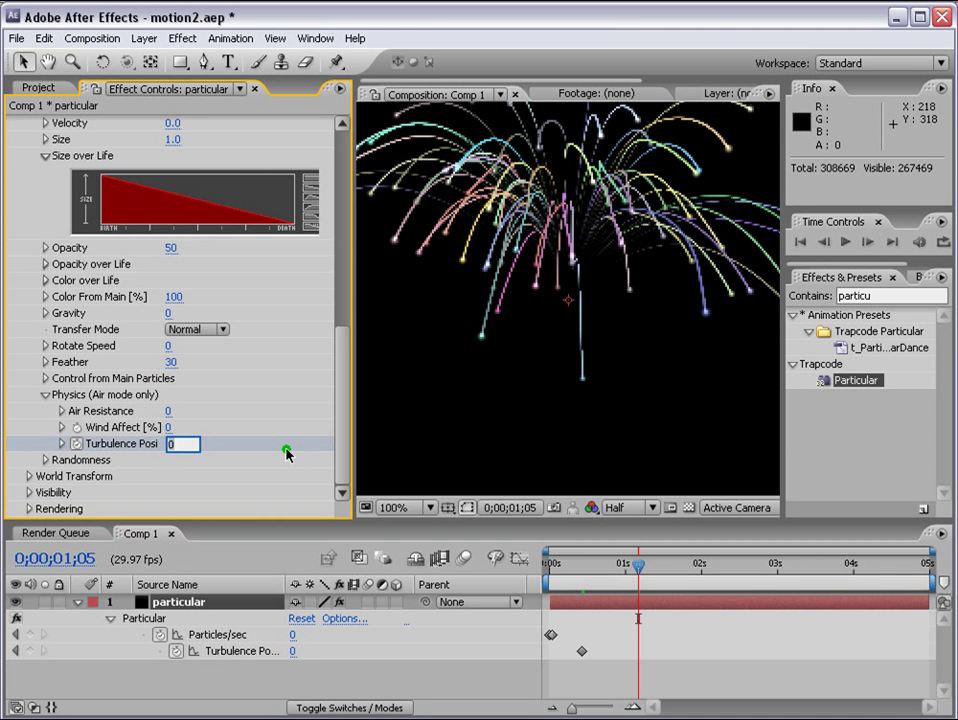
{"action": "key", "text": "Return"}
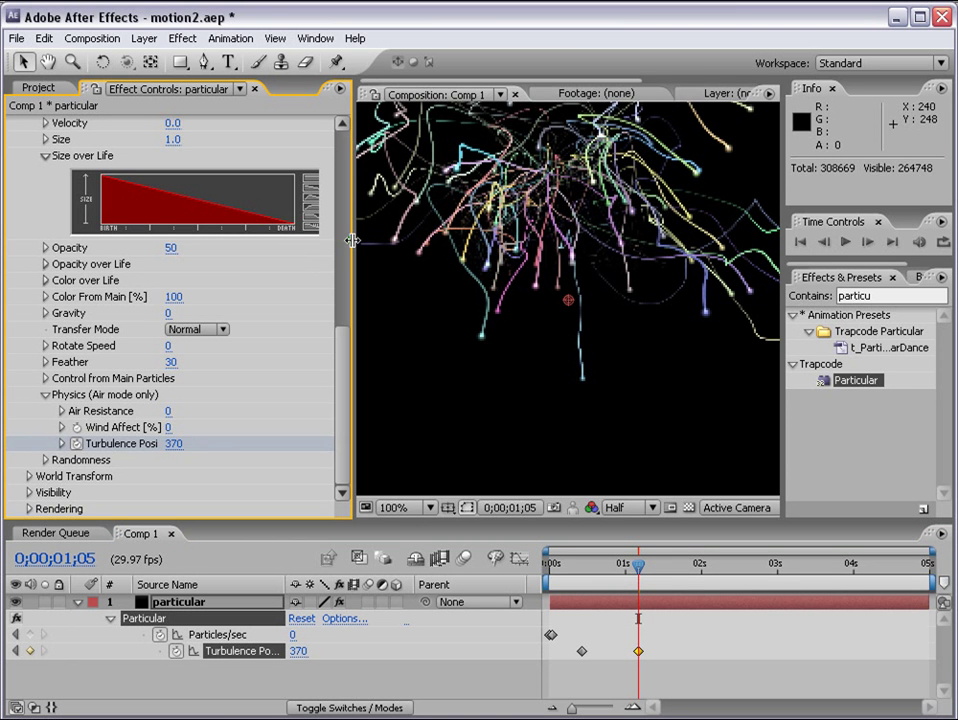
{"action": "left_click_drag", "start_coordinate": [352, 240], "coordinate": [260, 241]}
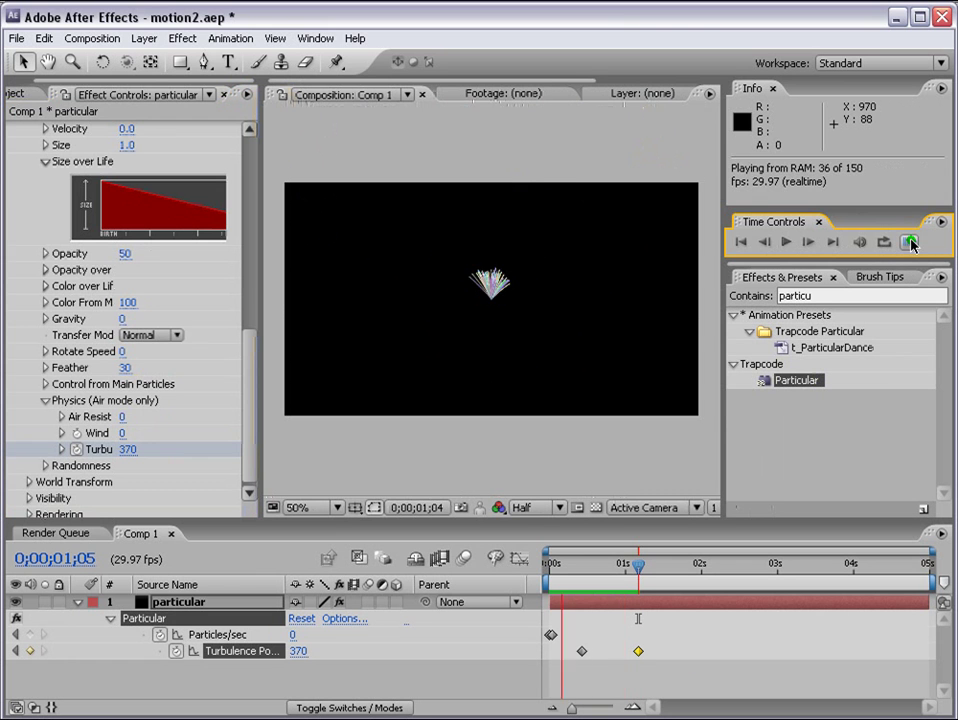
{"action": "left_click", "coordinate": [912, 243]}
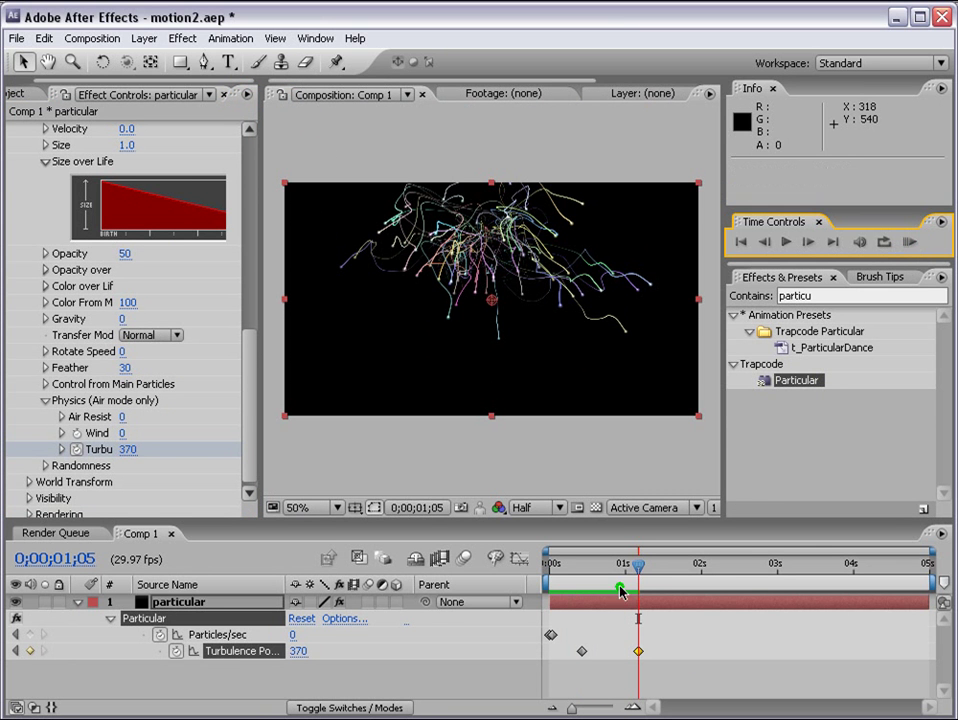
- Set the main particles' Spherical Field Strength to 100 and its Radius to 150
{"action": "left_click_drag", "start_coordinate": [250, 406], "coordinate": [279, 272]}
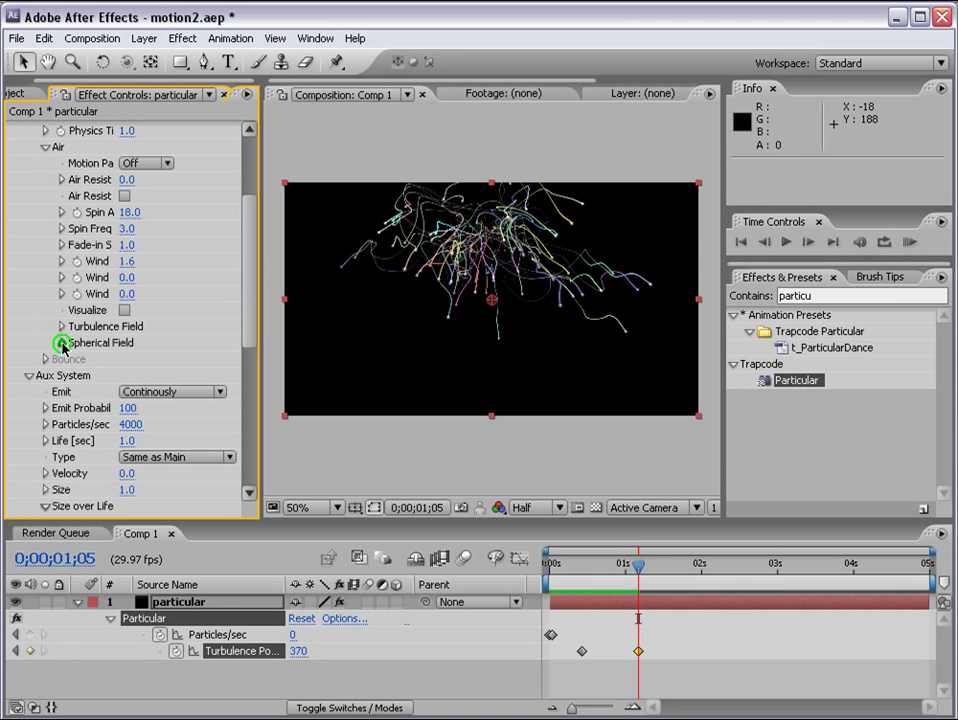
{"action": "left_click", "coordinate": [61, 344]}
{"action": "left_click_drag", "start_coordinate": [244, 319], "coordinate": [333, 334]}
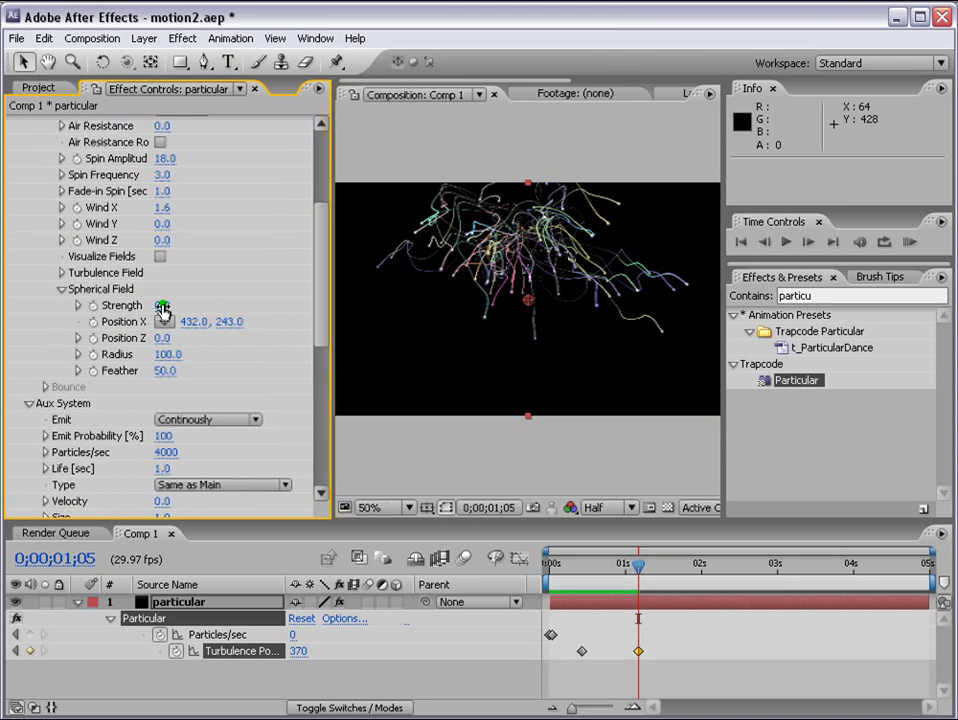
{"action": "left_click_drag", "start_coordinate": [166, 308], "coordinate": [486, 306]}
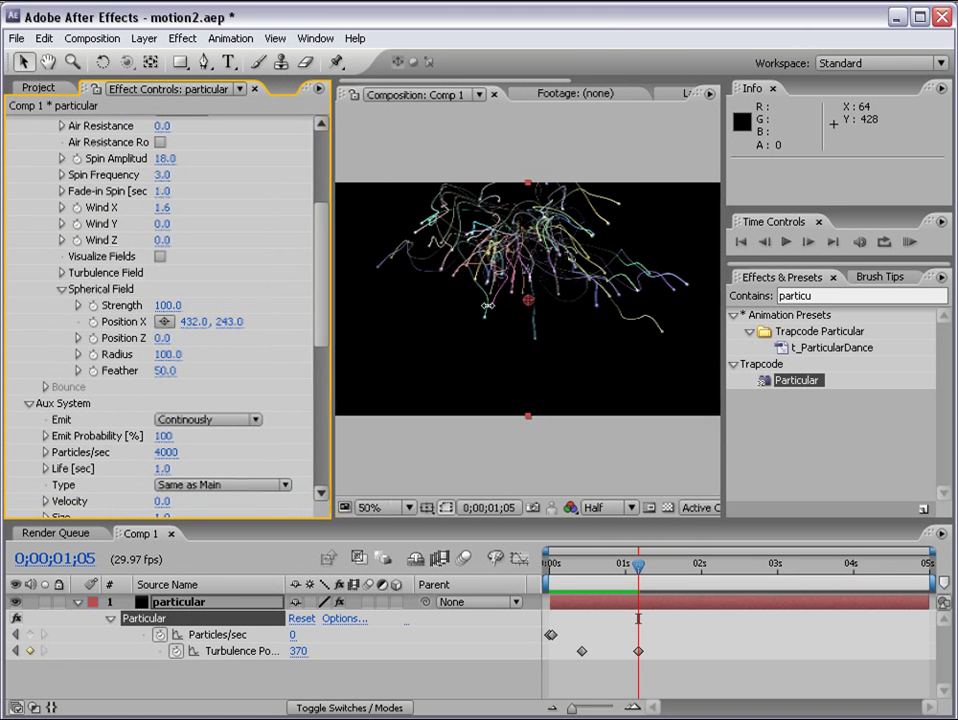
{"action": "left_click", "coordinate": [165, 354]}
{"action": "type", "text": "150"}
{"action": "key", "text": "Return"}
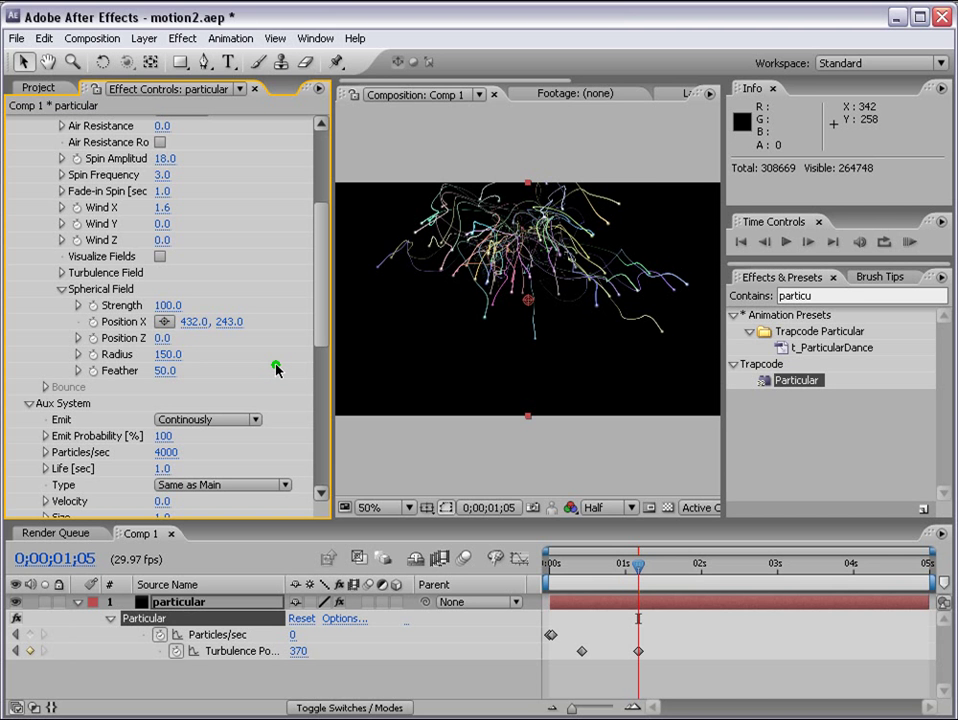
- Move the particle emitter straight down in the composition to position 432, 383, checking it at 0;00;00;13
{"action": "left_click", "coordinate": [529, 308]}
{"action": "left_click_drag", "start_coordinate": [528, 311], "coordinate": [534, 360]}
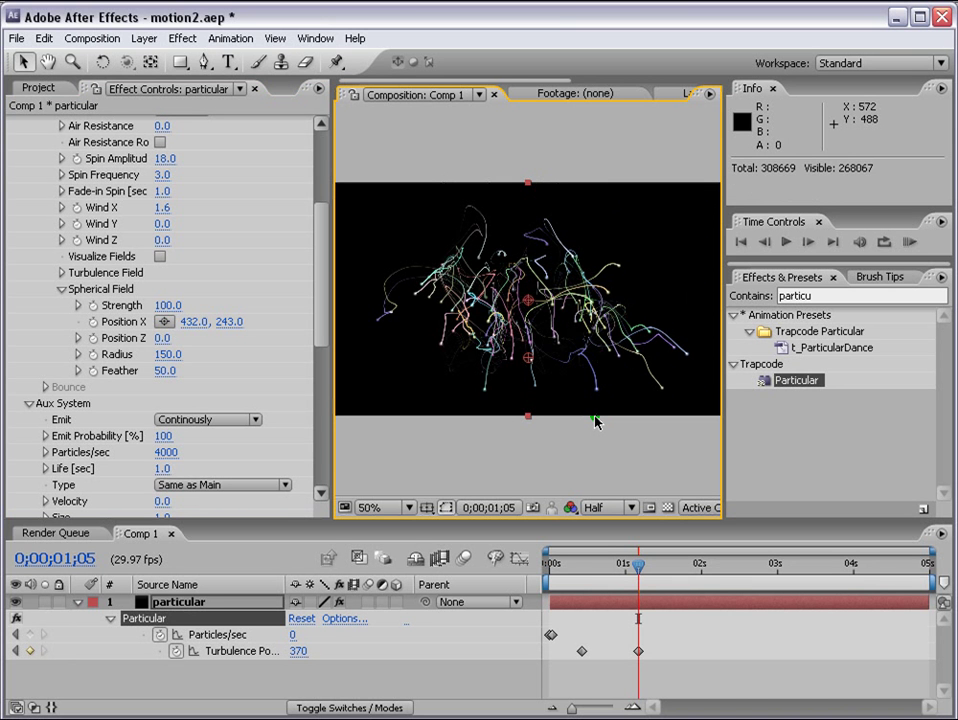
{"action": "left_click", "coordinate": [598, 566]}
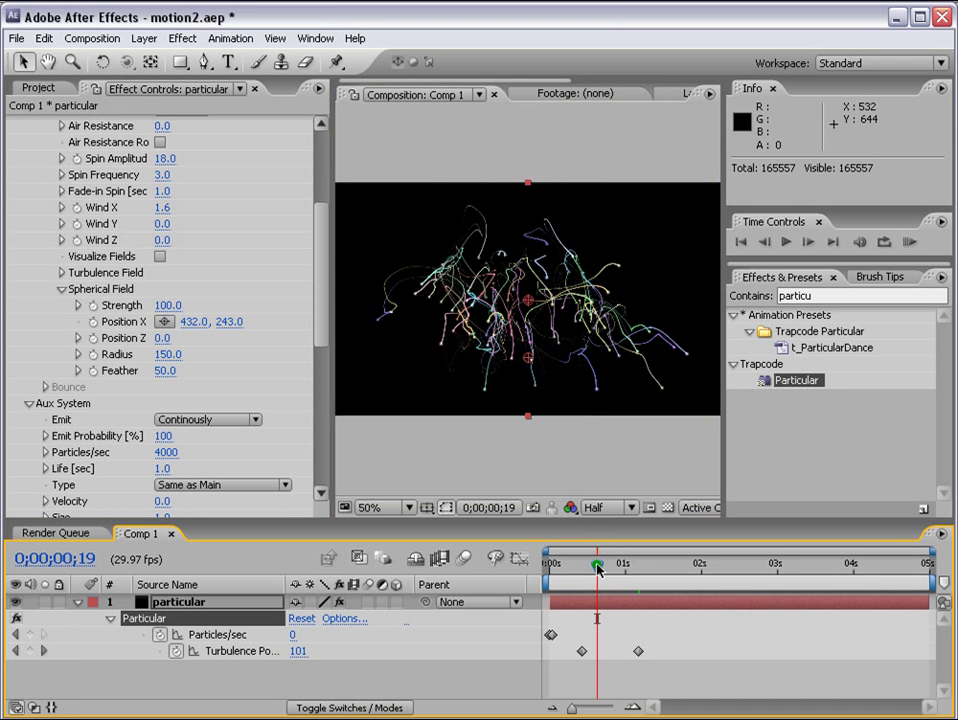
{"action": "left_click", "coordinate": [581, 568]}
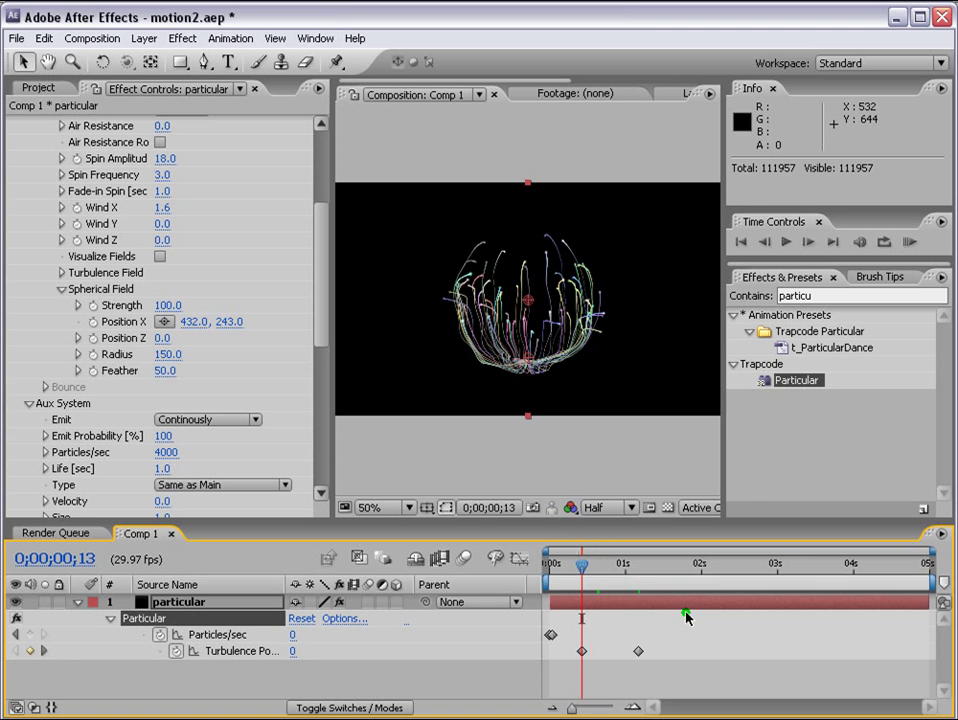
{"action": "left_click_drag", "start_coordinate": [530, 360], "coordinate": [530, 370]}
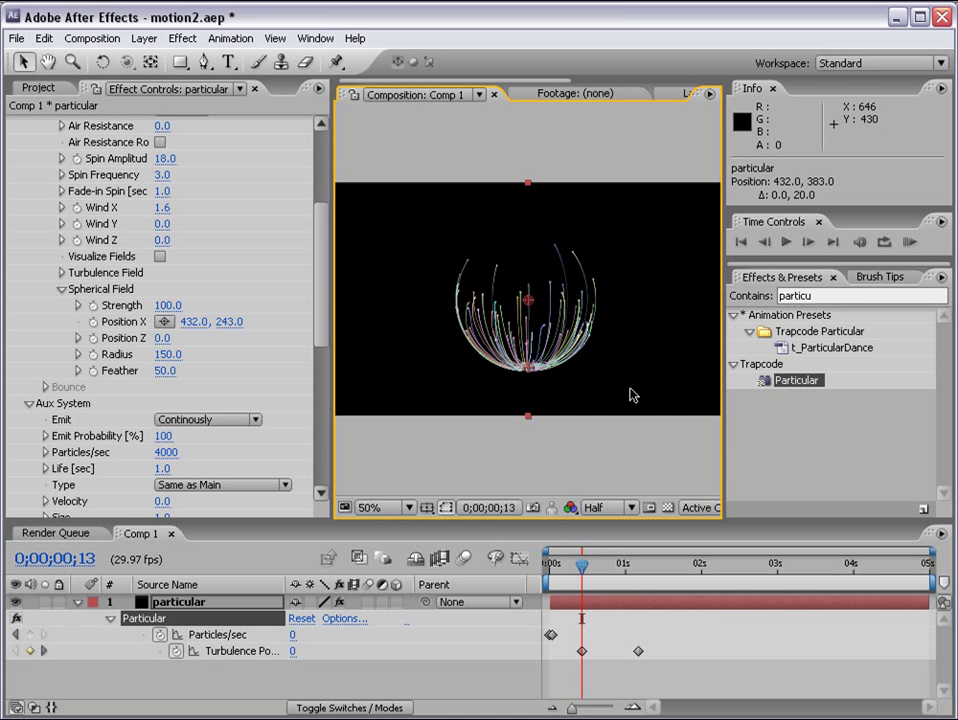
- Set the Spherical Field's Feather to 0 and run a RAM preview
{"action": "left_click", "coordinate": [168, 370]}
{"action": "type", "text": "0"}
{"action": "key", "text": "Return"}
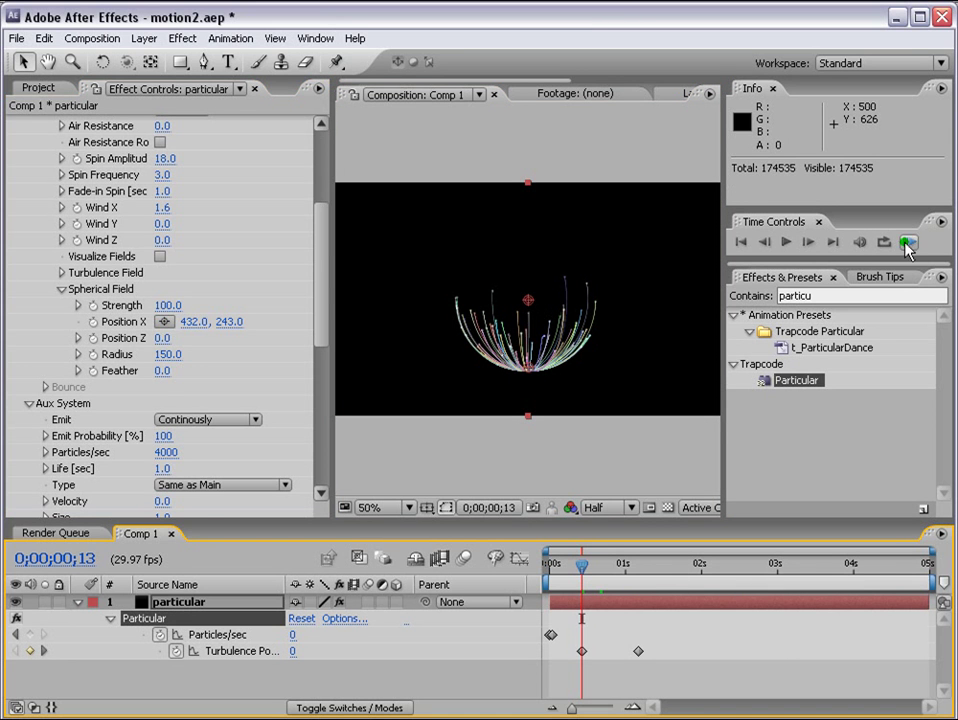
{"action": "left_click", "coordinate": [906, 243]}
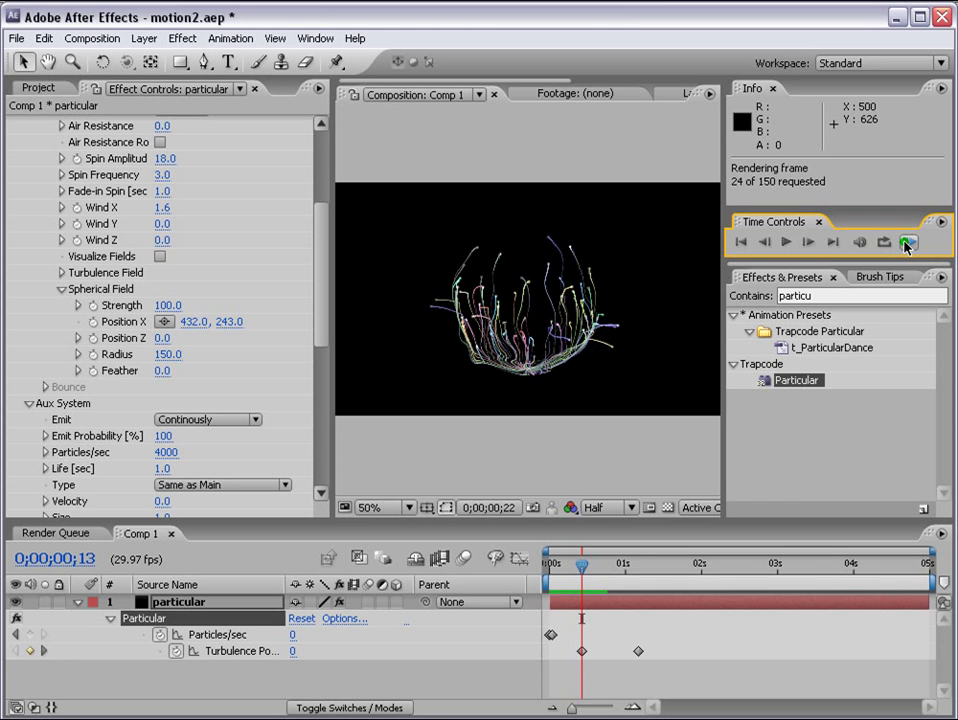
{"action": "left_click", "coordinate": [910, 244]}
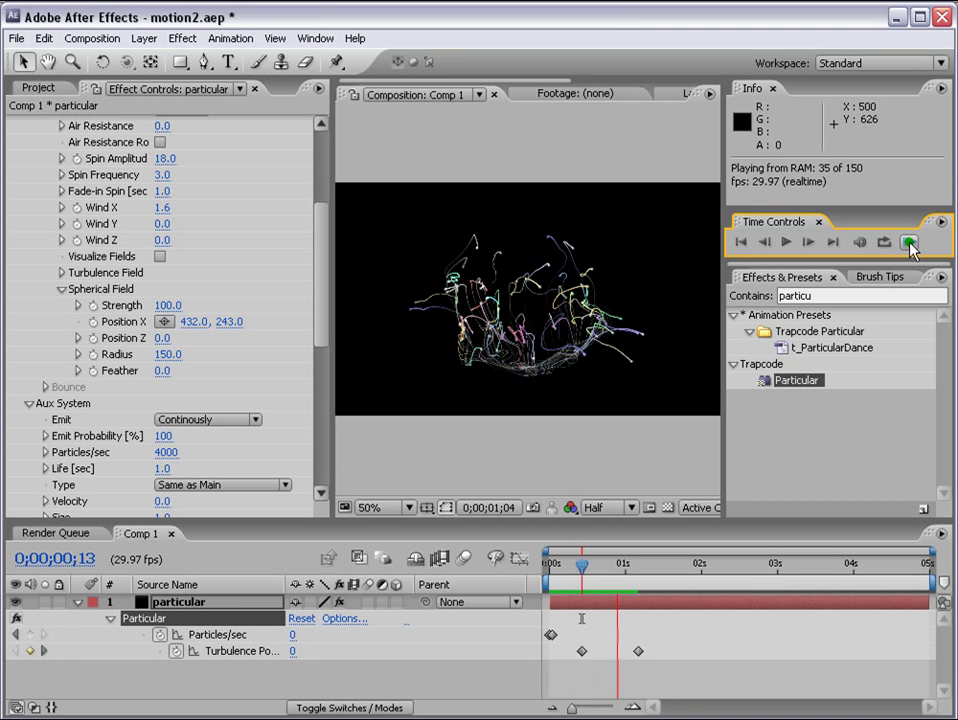
- Show the Aux System's Physics settings and open the Wind Affect value for editing
{"action": "scroll", "coordinate": [250, 400], "scroll_direction": "down", "scroll_amount": 10}
{"action": "left_click_drag", "start_coordinate": [331, 425], "coordinate": [379, 420]}
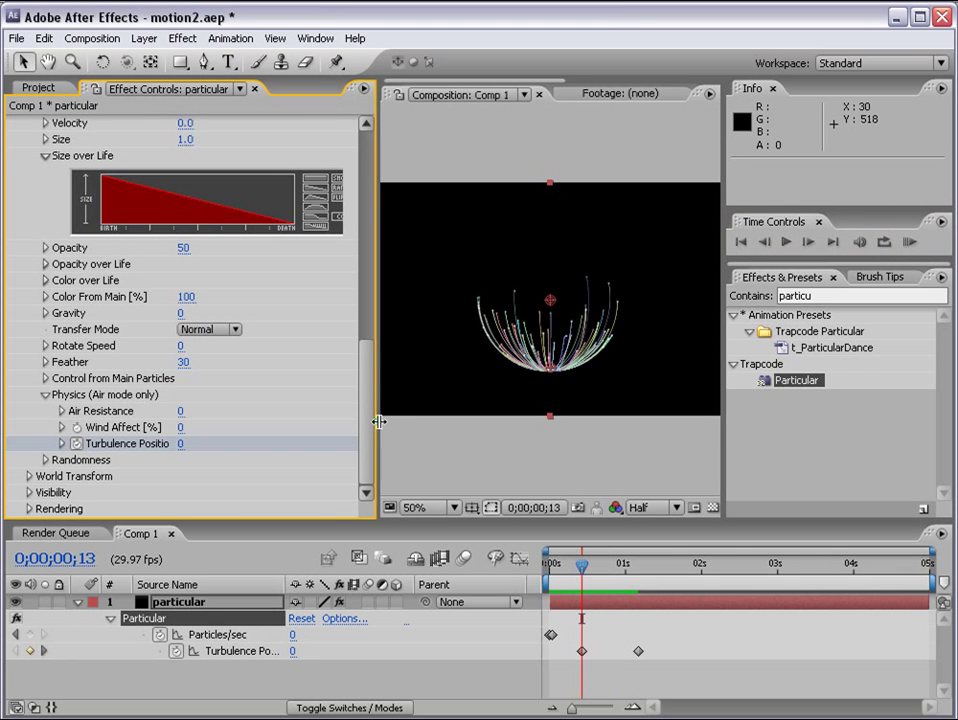
{"action": "left_click", "coordinate": [183, 427]}
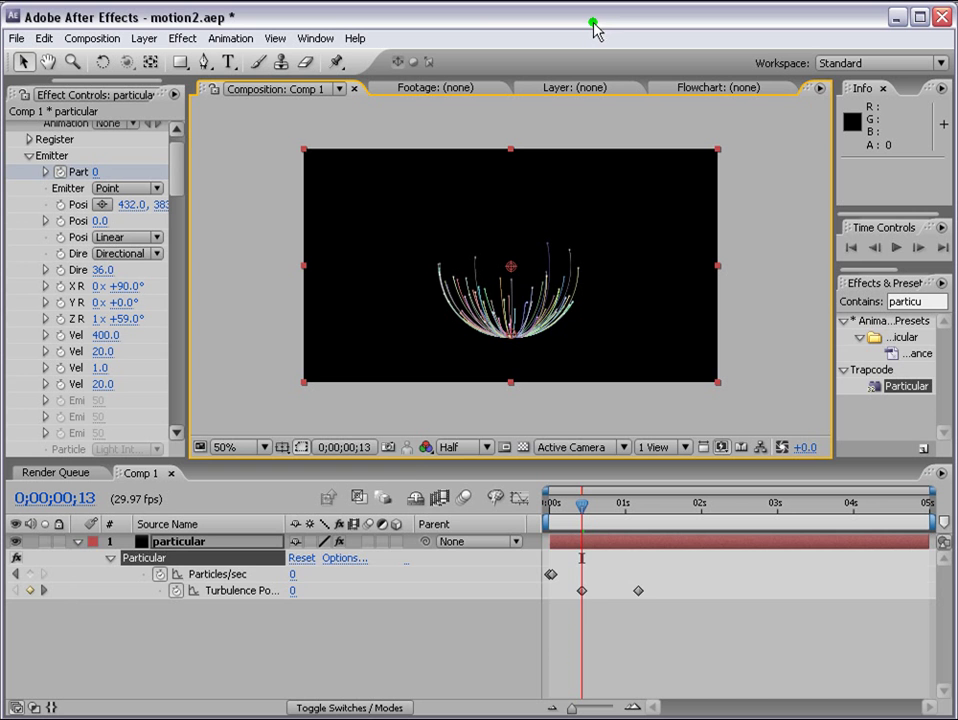
- Collapse the particular layer's properties and hide the layer
{"action": "left_click", "coordinate": [78, 541]}
{"action": "left_click", "coordinate": [17, 542]}
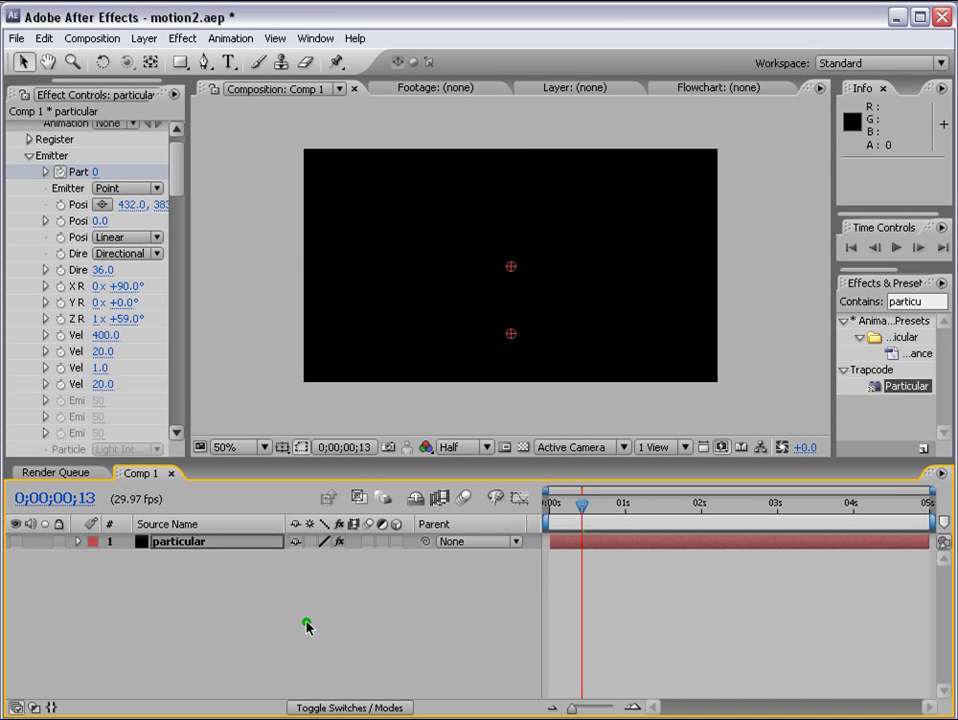
- Create a white (FFFFFF) 864 × 486 pixel solid named BG and place it beneath the particular layer
{"action": "left_click", "coordinate": [143, 40]}
{"action": "mouse_move", "coordinate": [192, 58]}
{"action": "left_click", "coordinate": [385, 73]}
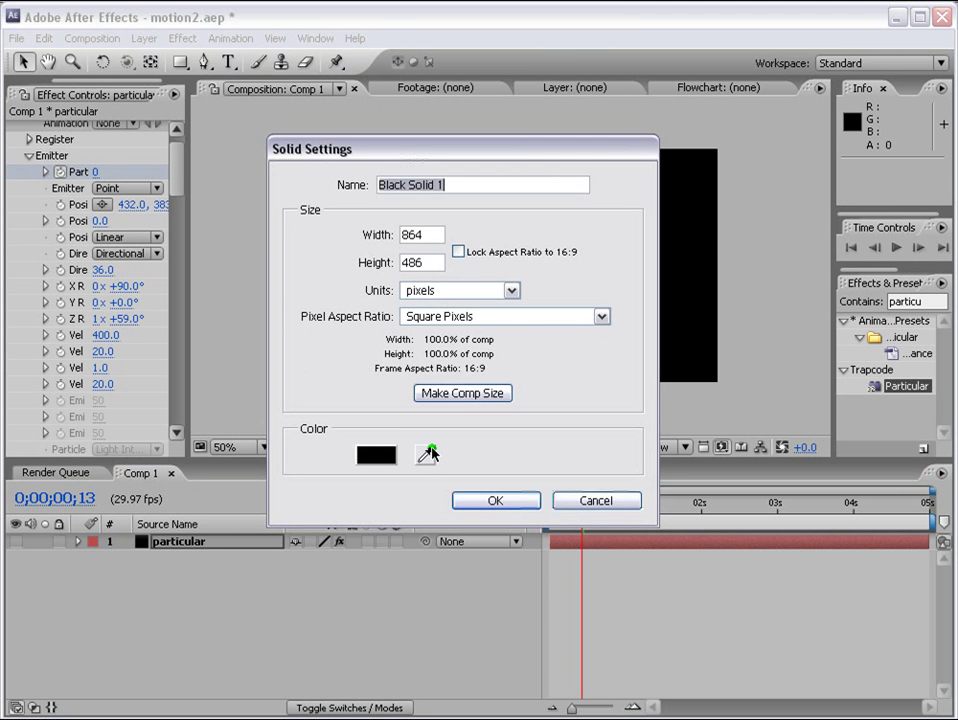
{"action": "left_click", "coordinate": [368, 455]}
{"action": "left_click_drag", "start_coordinate": [517, 462], "coordinate": [458, 428]}
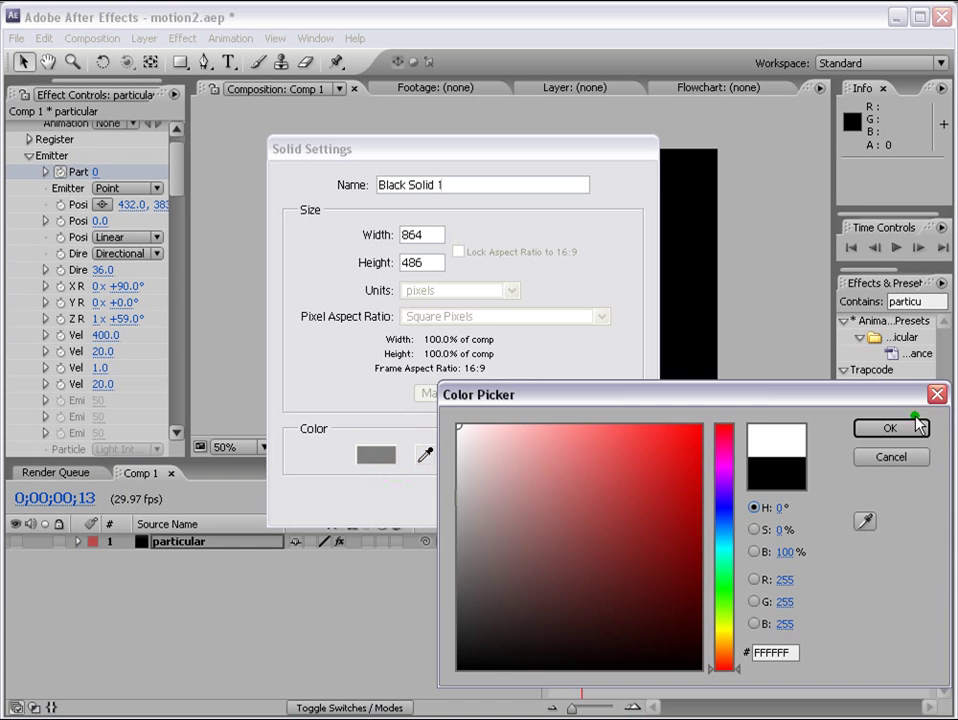
{"action": "left_click", "coordinate": [884, 430]}
{"action": "left_click_drag", "start_coordinate": [449, 187], "coordinate": [321, 188]}
{"action": "type", "text": "BG"}
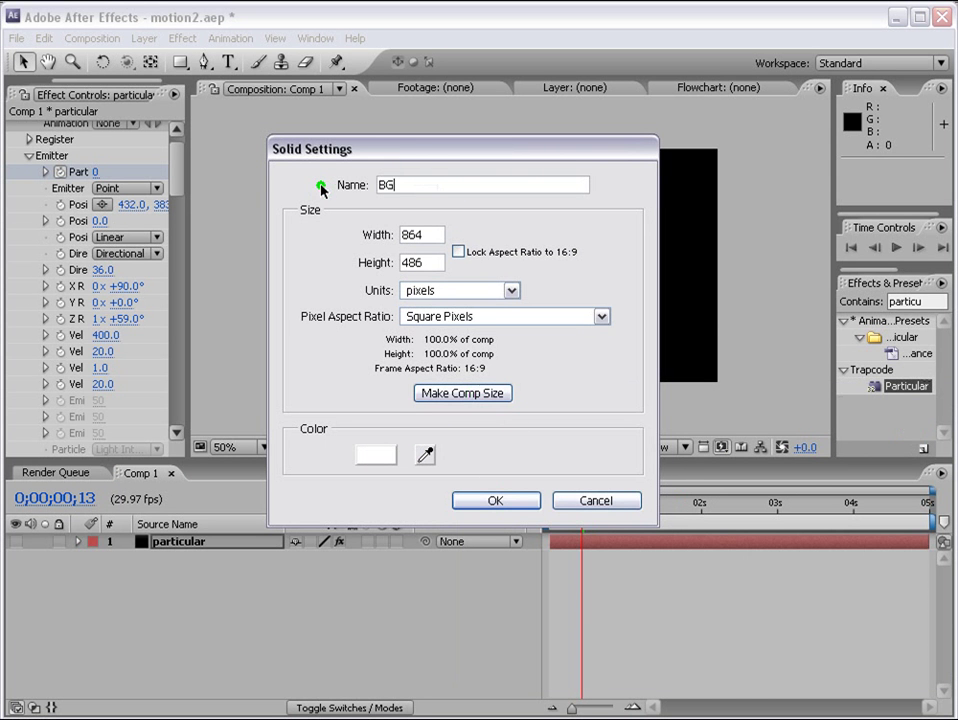
{"action": "left_click", "coordinate": [490, 500]}
{"action": "left_click_drag", "start_coordinate": [154, 541], "coordinate": [167, 612]}
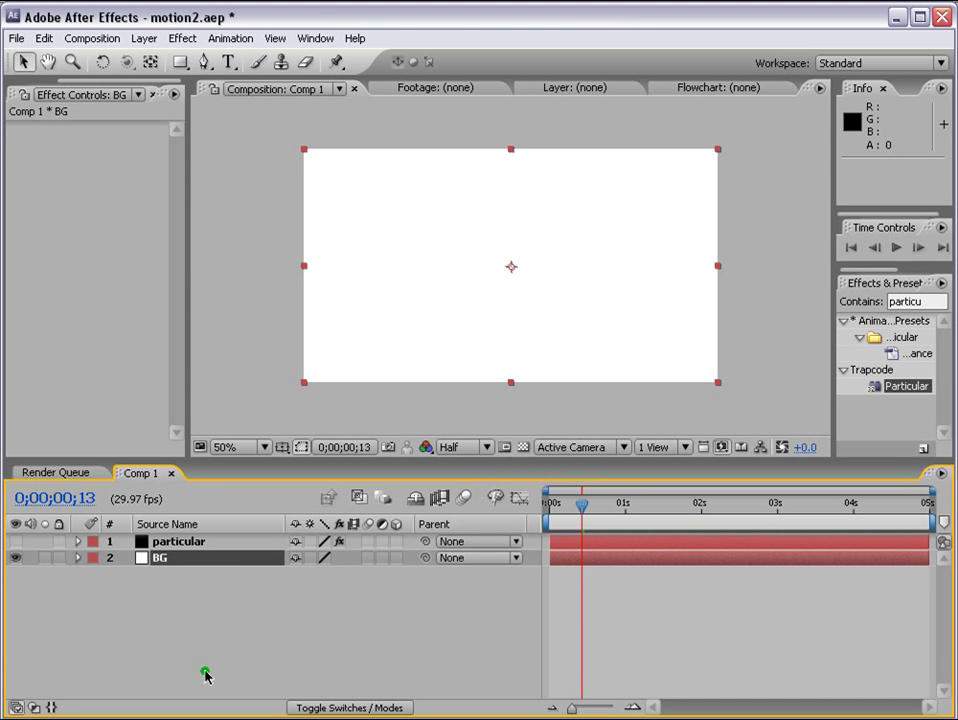
- Create a comp-sized solid named bubble in a medium blue with a hue of 195°
{"action": "left_click", "coordinate": [143, 38]}
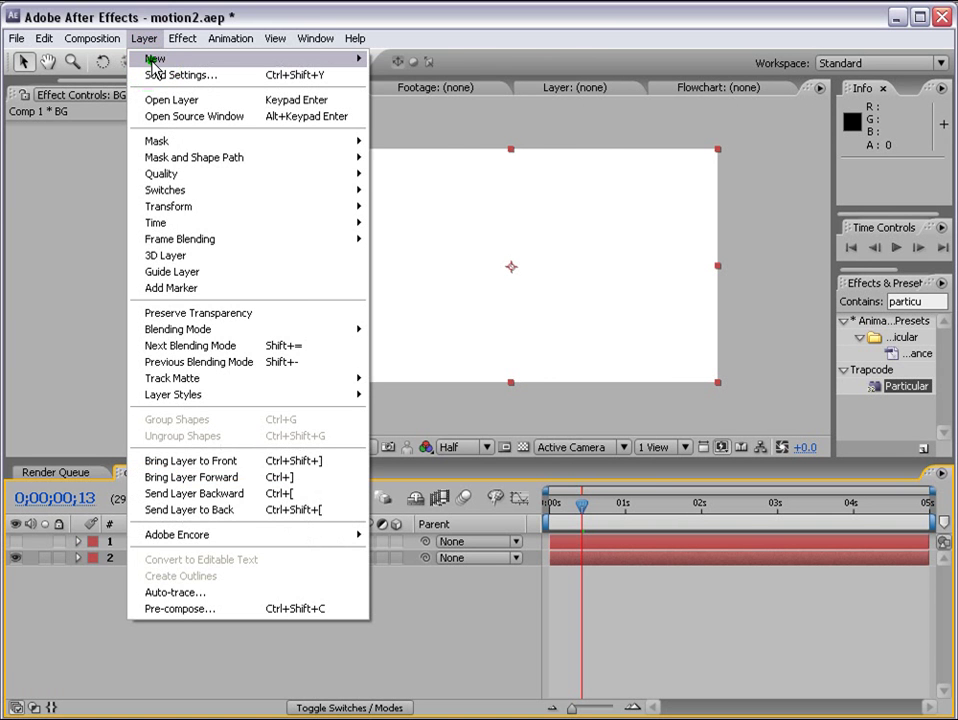
{"action": "left_click", "coordinate": [394, 74]}
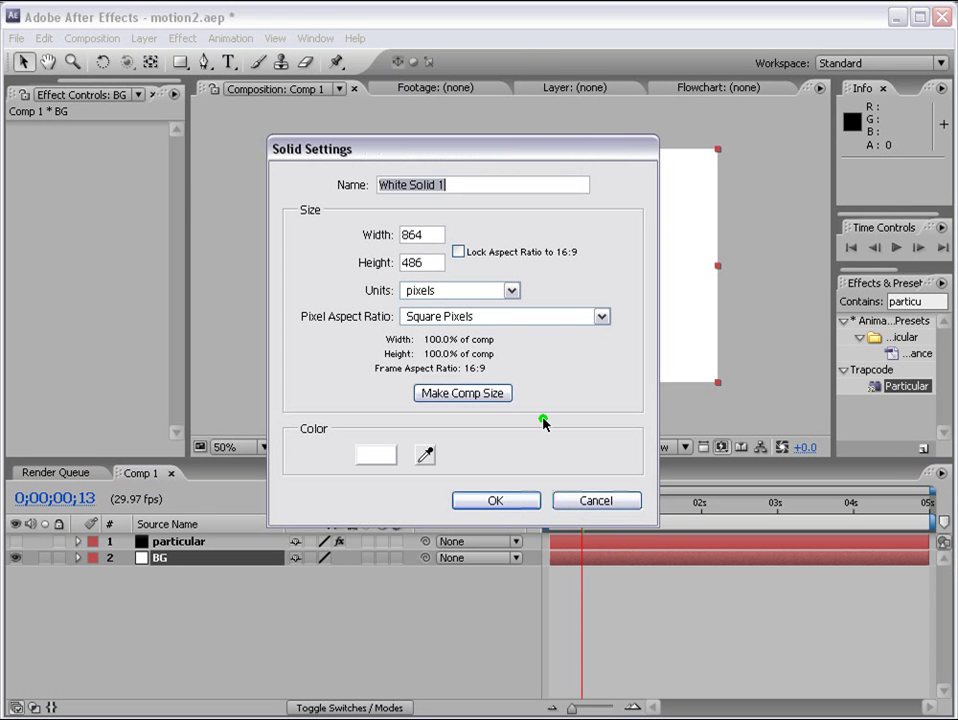
{"action": "left_click", "coordinate": [480, 394]}
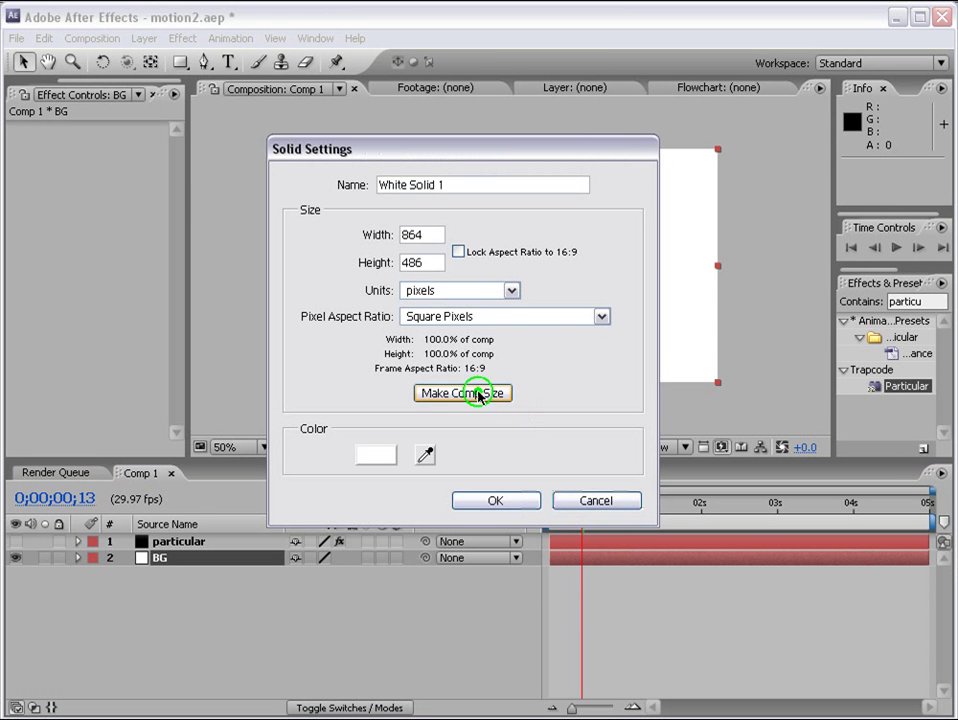
{"action": "left_click", "coordinate": [383, 460]}
{"action": "left_click", "coordinate": [725, 538]}
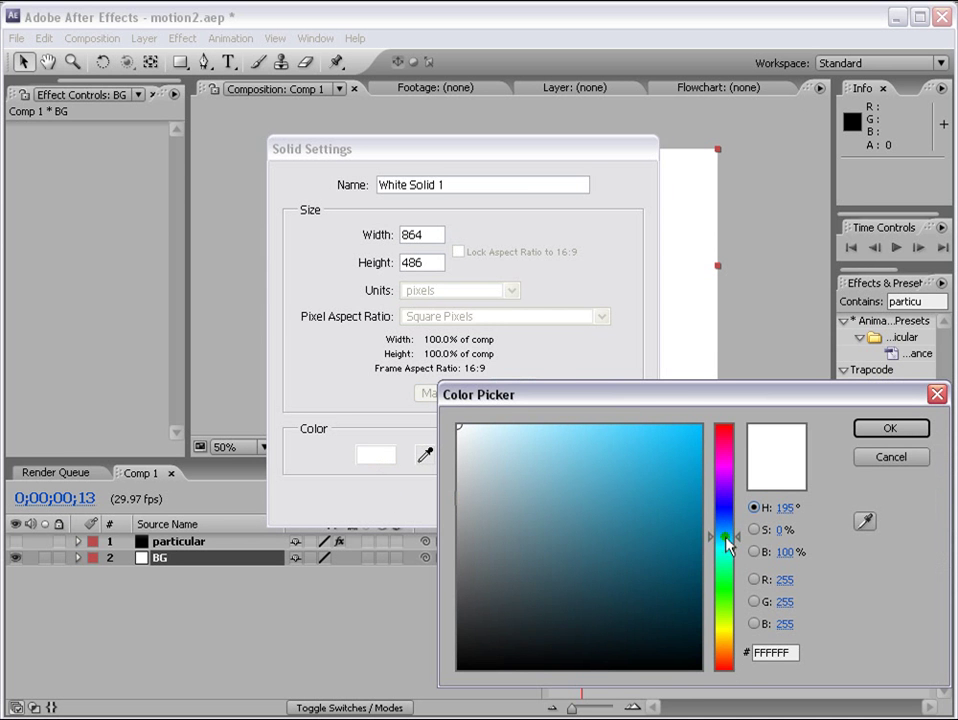
{"action": "left_click", "coordinate": [626, 487]}
{"action": "left_click", "coordinate": [905, 432]}
{"action": "left_click_drag", "start_coordinate": [540, 185], "coordinate": [187, 189]}
{"action": "type", "text": "bubble"}
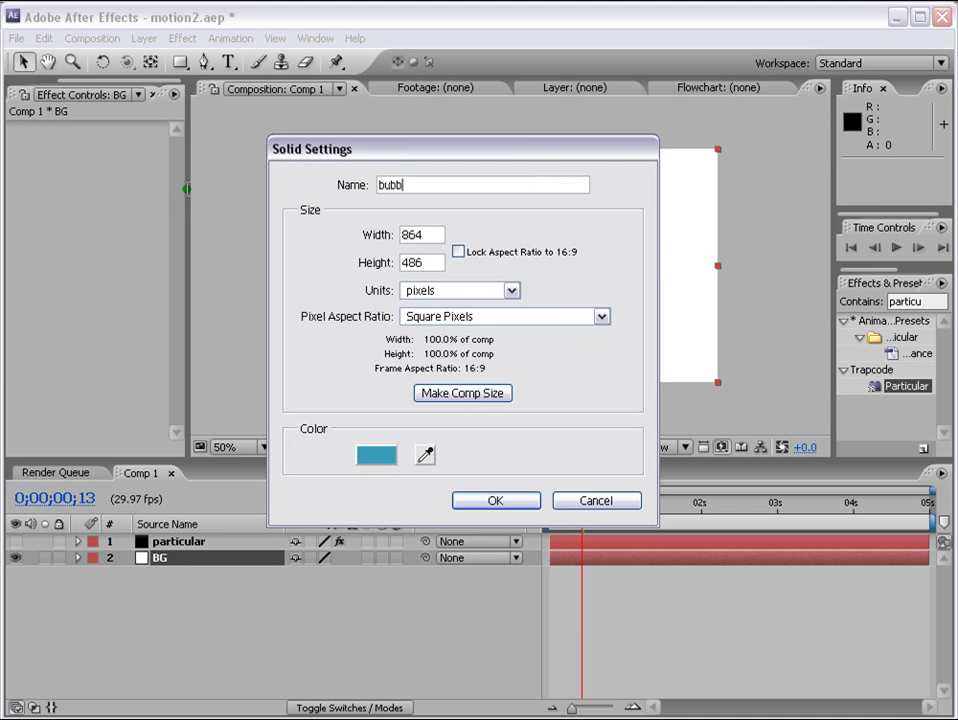
{"action": "left_click", "coordinate": [492, 502]}
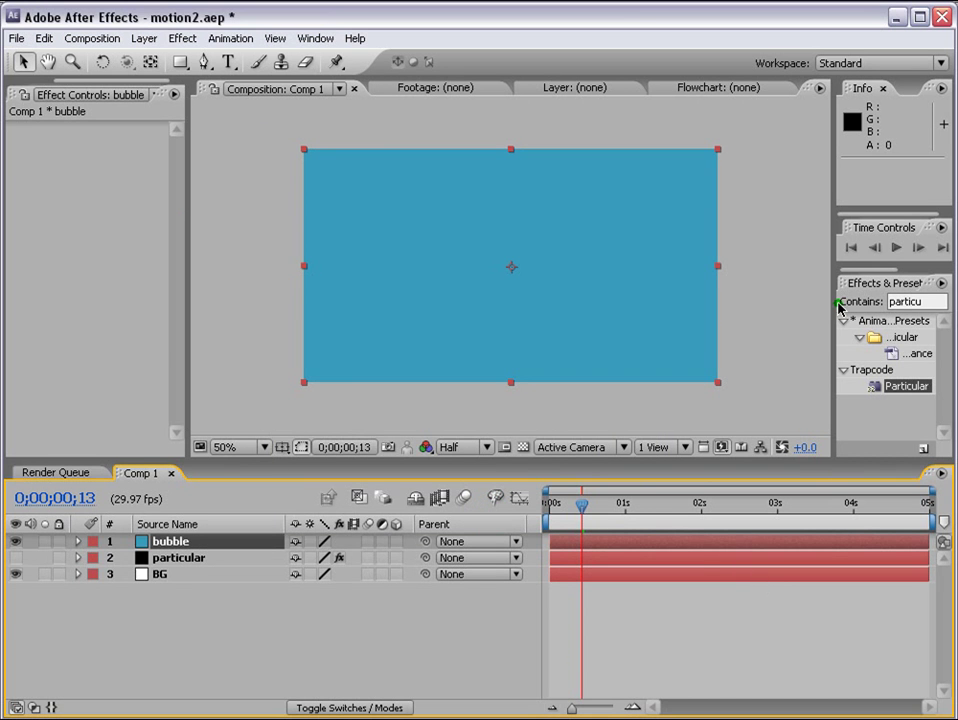
- Search the effects for "cc glu" and apply CC Glue Gun to the bubble layer
{"action": "left_click_drag", "start_coordinate": [831, 284], "coordinate": [726, 290]}
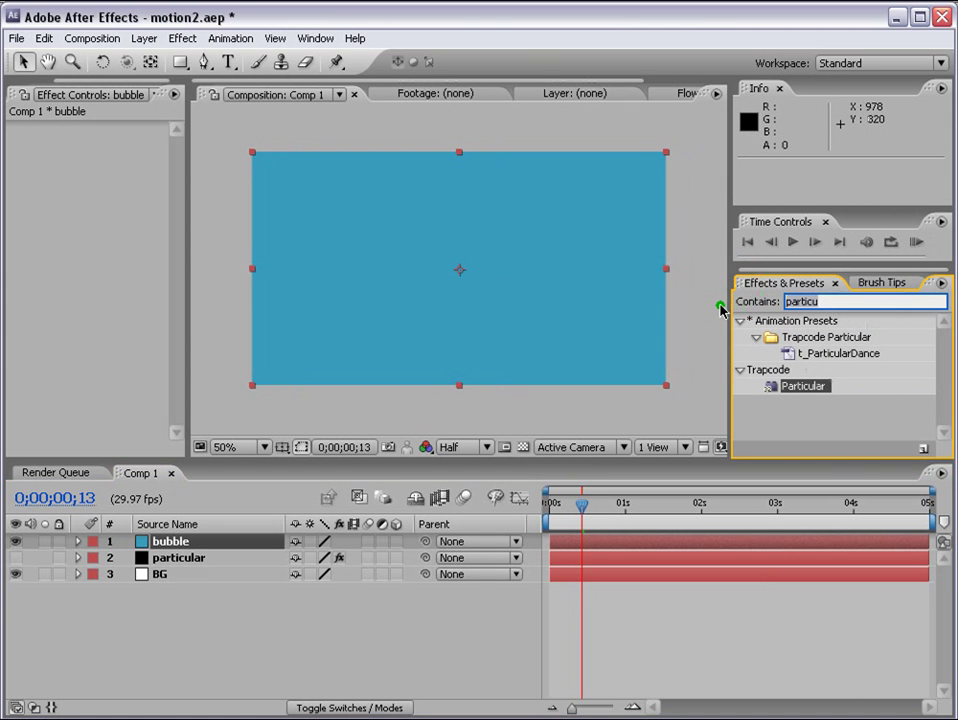
{"action": "type", "text": "cc glu"}
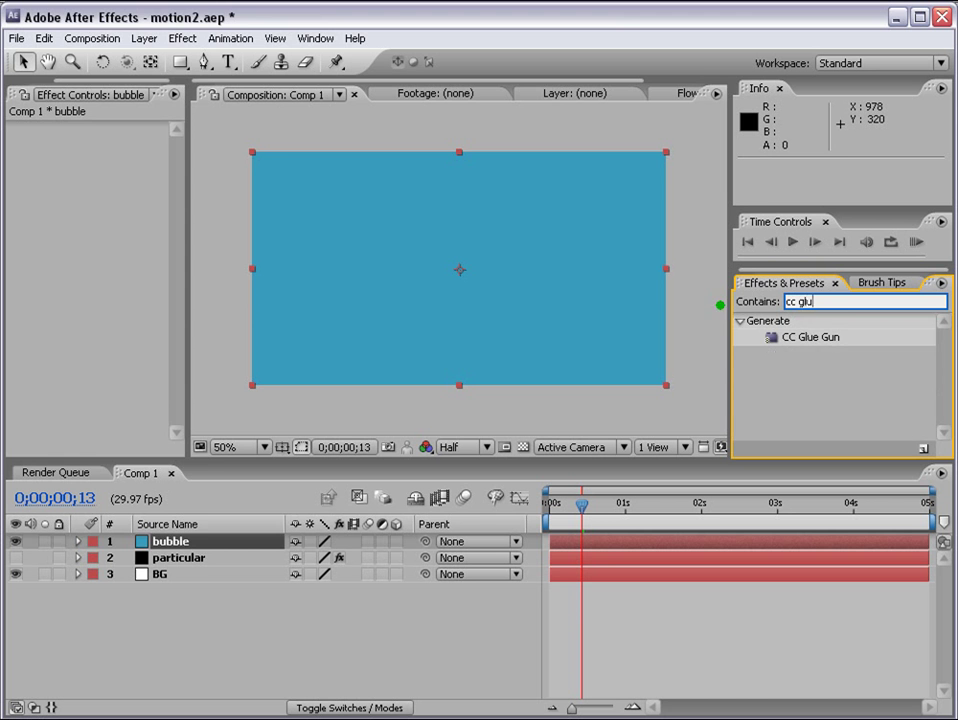
{"action": "left_click_drag", "start_coordinate": [812, 340], "coordinate": [645, 541]}
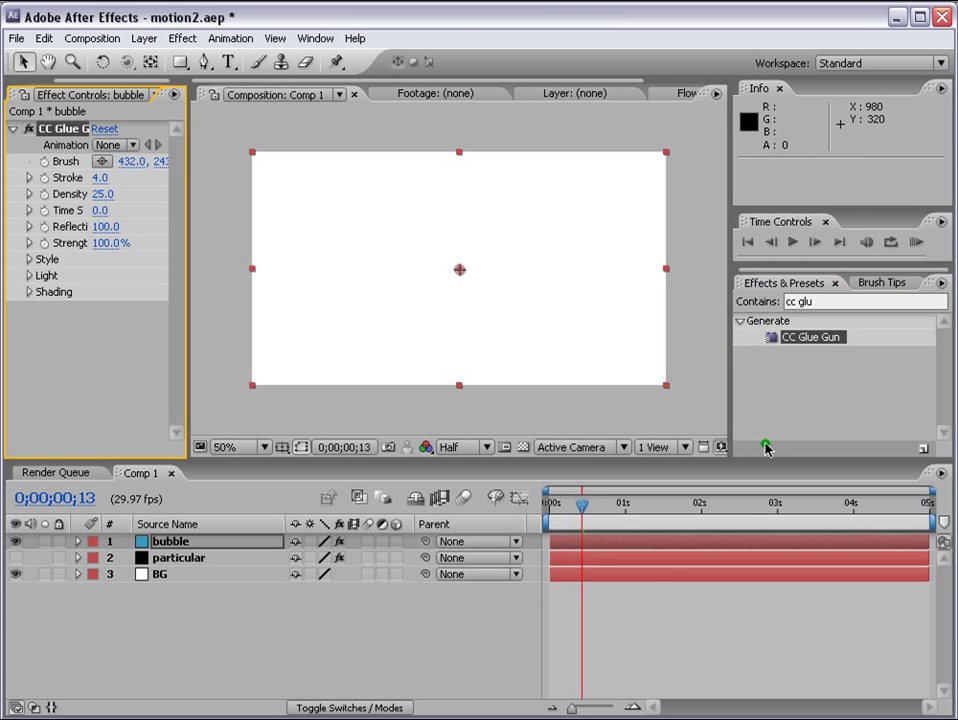
- Widen the effect settings area and set the bubble's CC Glue Gun Stroke Width to 106
{"action": "left_click_drag", "start_coordinate": [185, 172], "coordinate": [261, 171]}
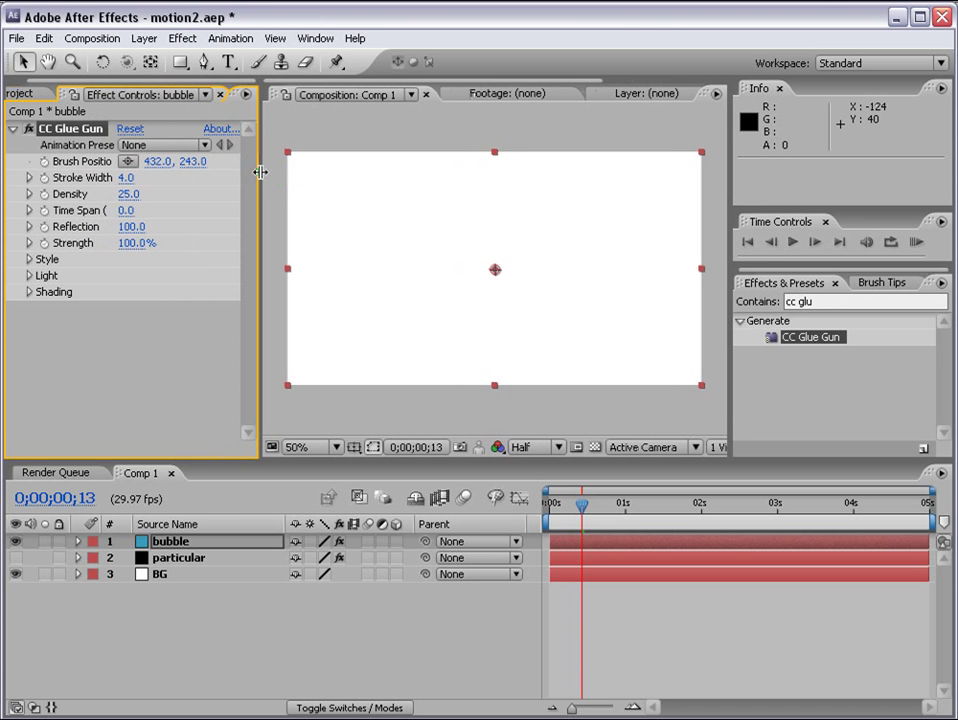
{"action": "left_click", "coordinate": [126, 177]}
{"action": "type", "text": "4"}
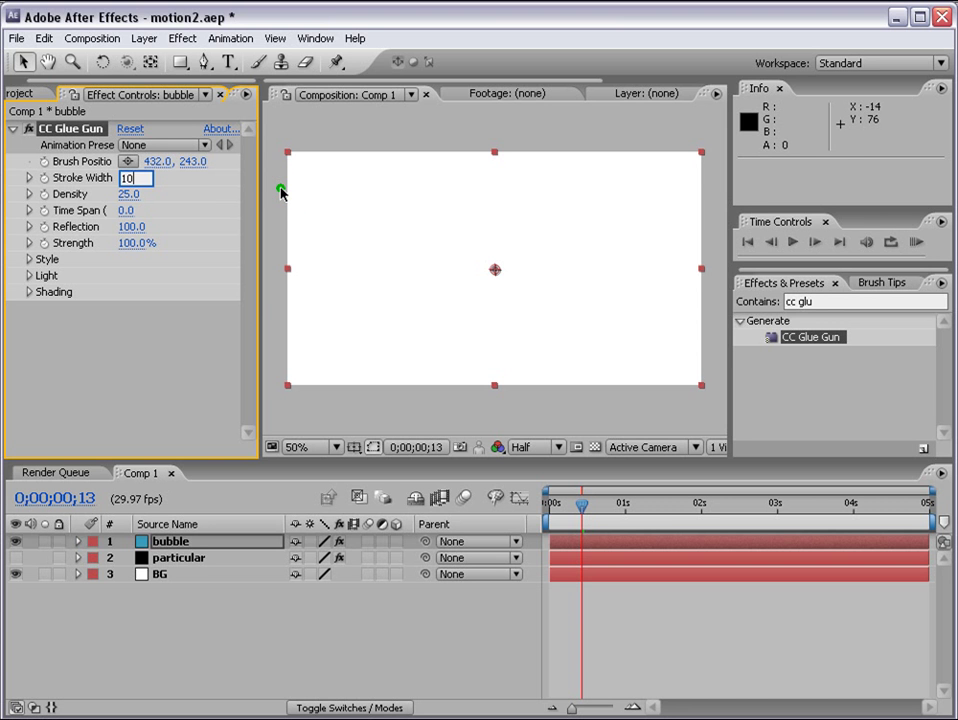
{"action": "type", "text": "06"}
{"action": "key", "text": "Return"}
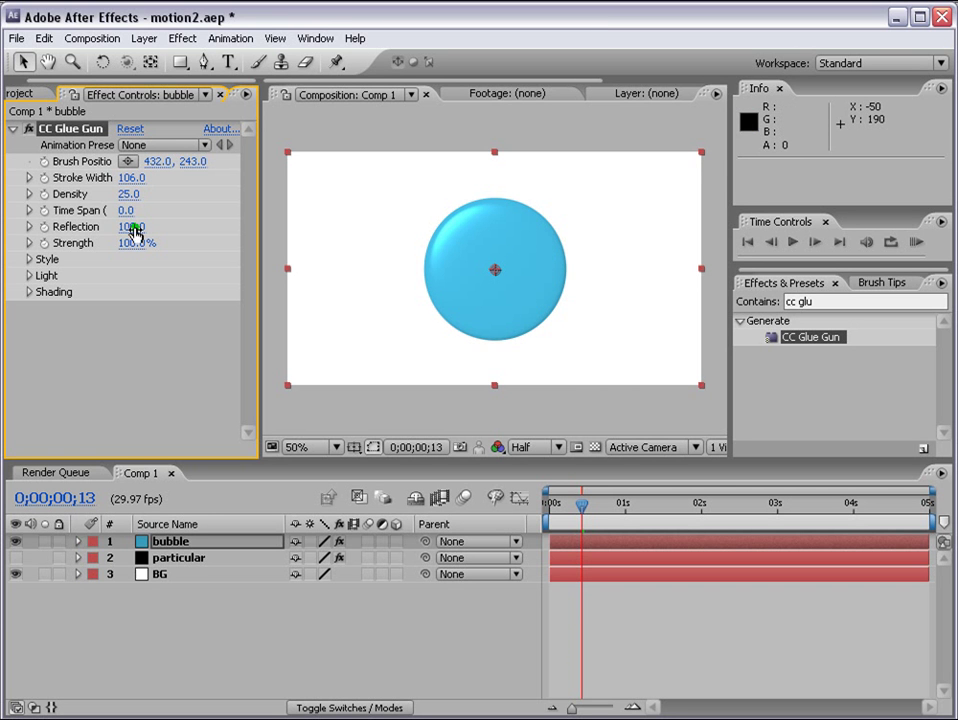
- Add the expression time*50 to the Light Direction of the bubble's CC Glue Gun effect
{"action": "left_click", "coordinate": [29, 260]}
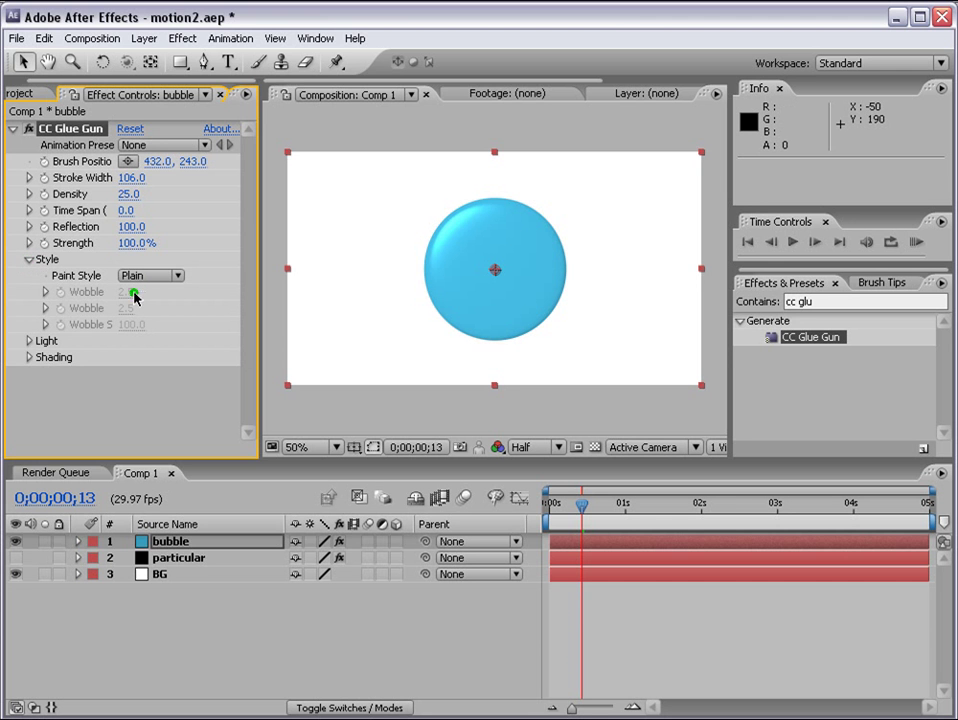
{"action": "left_click", "coordinate": [28, 341]}
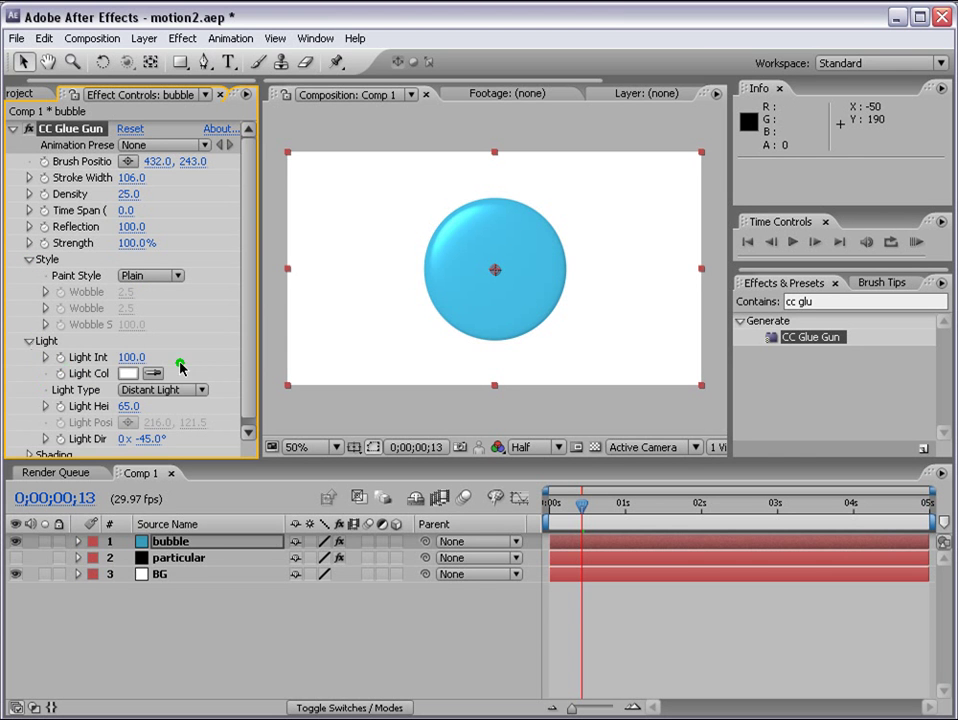
{"action": "left_click_drag", "start_coordinate": [249, 347], "coordinate": [252, 400]}
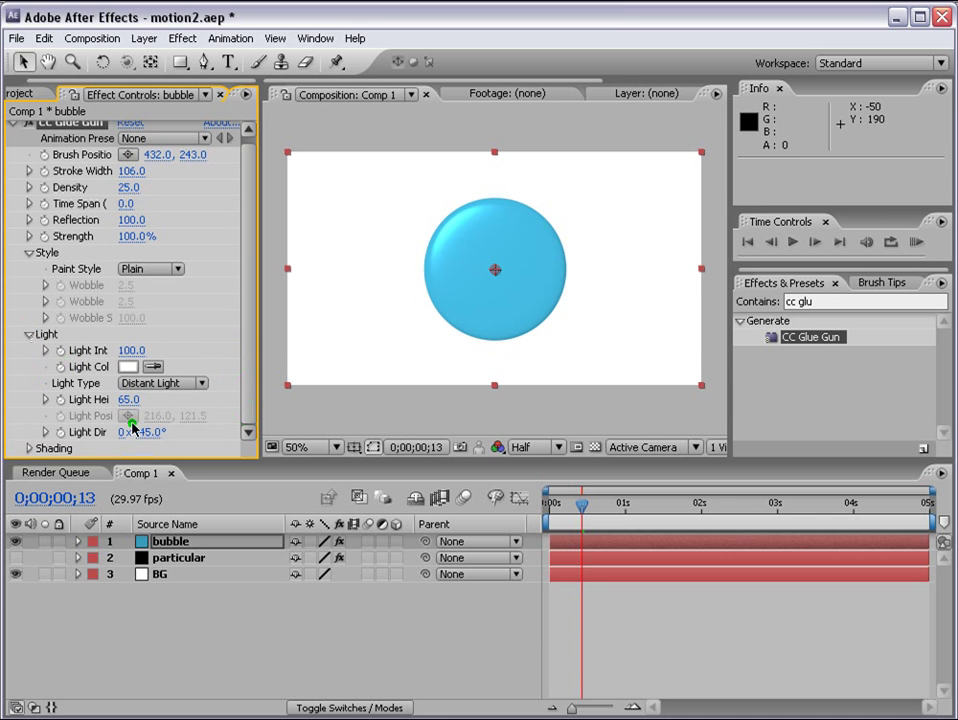
{"action": "left_click", "coordinate": [60, 433], "text": "alt"}
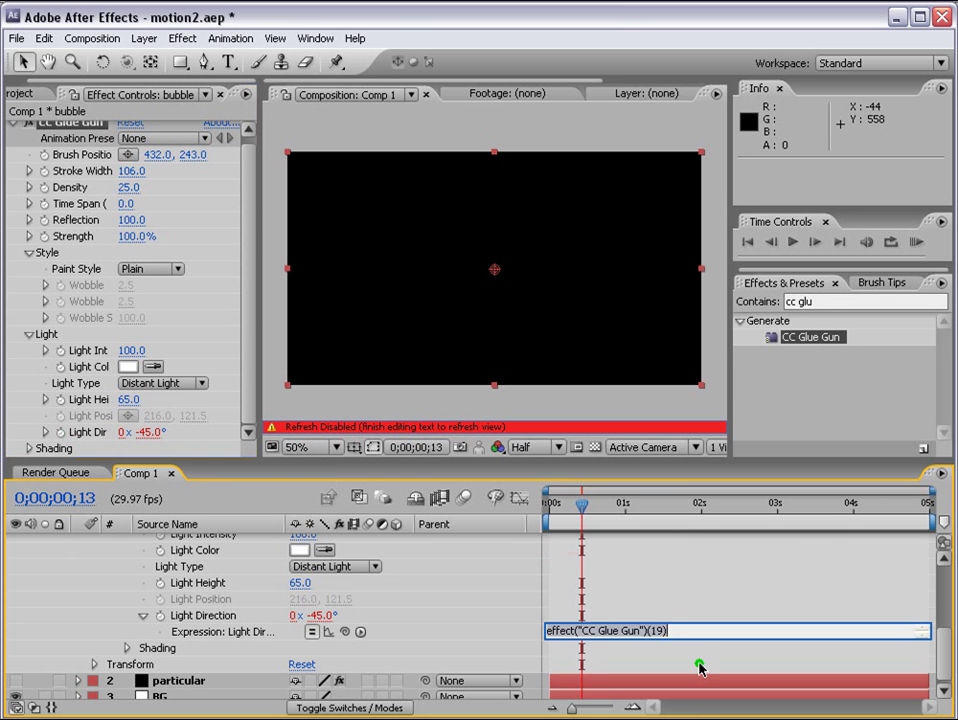
{"action": "type", "text": "time*50"}
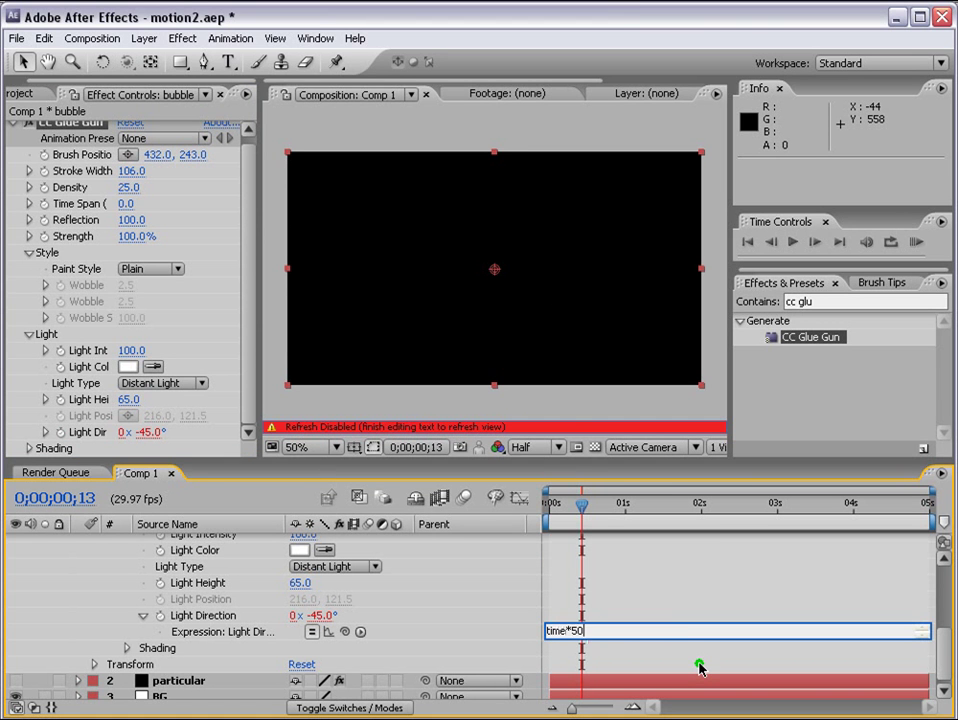
{"action": "left_click", "coordinate": [658, 582]}
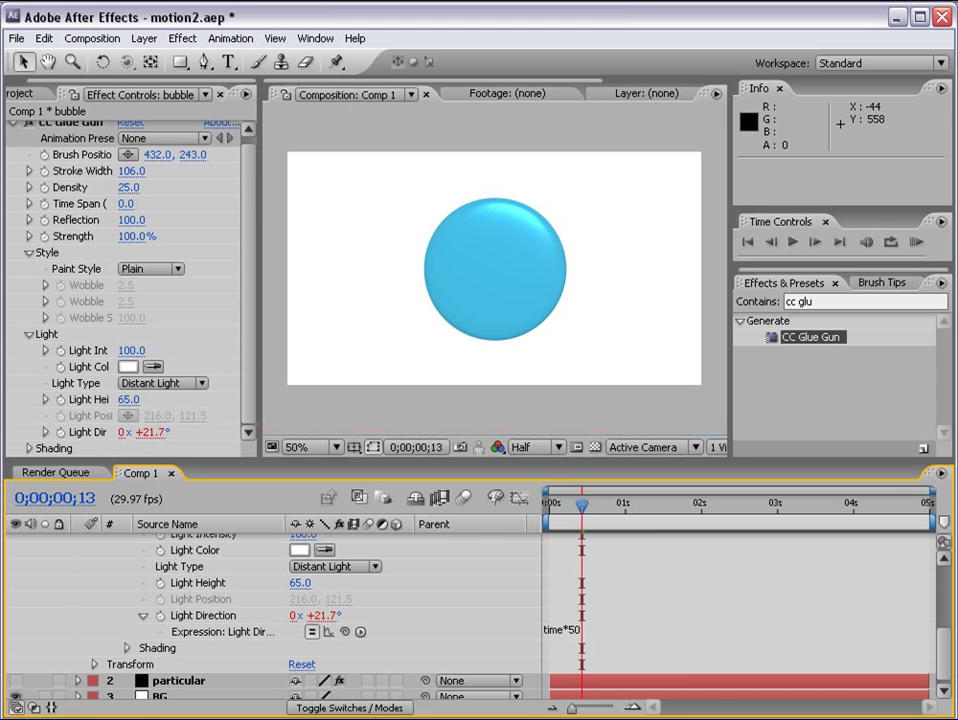
- Preview the moving highlight and change the Light Direction expression to time*20
{"action": "left_click", "coordinate": [915, 242]}
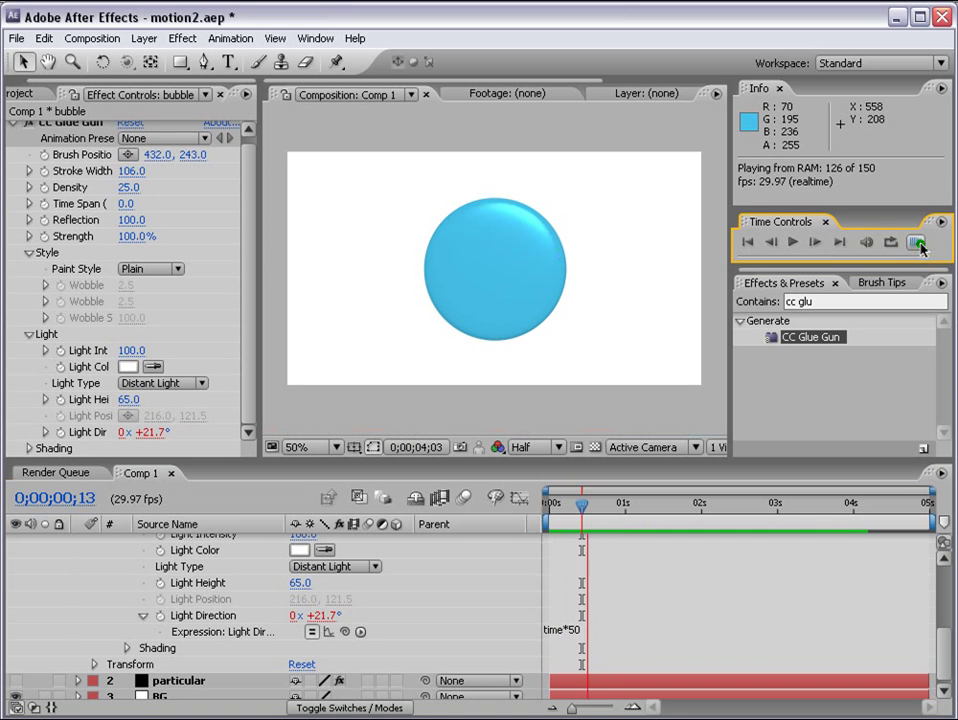
{"action": "key", "text": "space"}
{"action": "left_click", "coordinate": [579, 630]}
{"action": "left_click", "coordinate": [579, 630]}
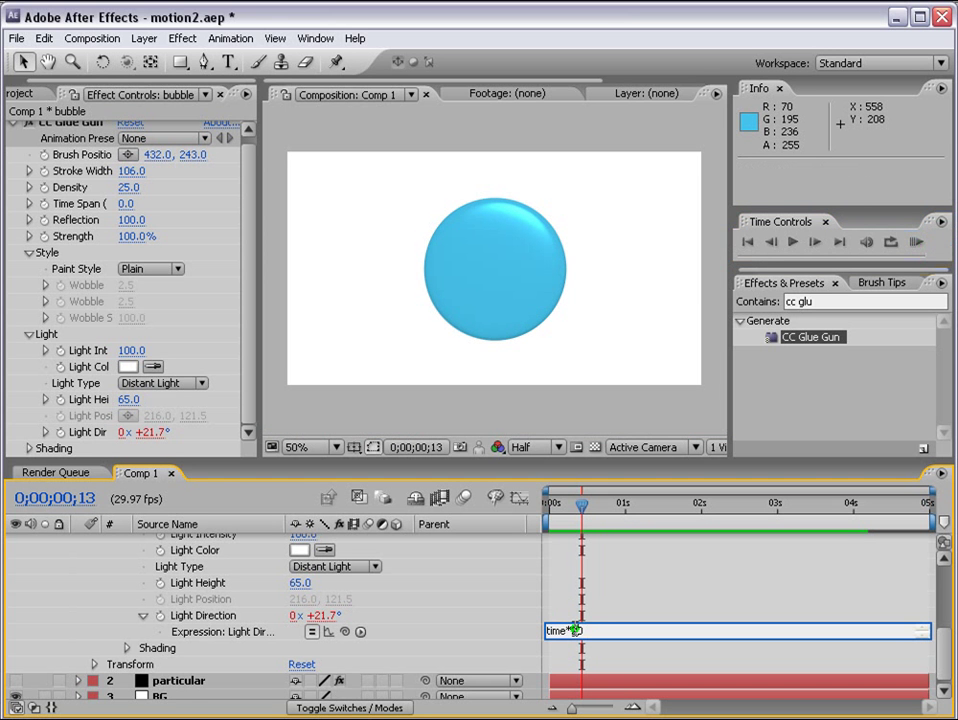
{"action": "left_click", "coordinate": [737, 550]}
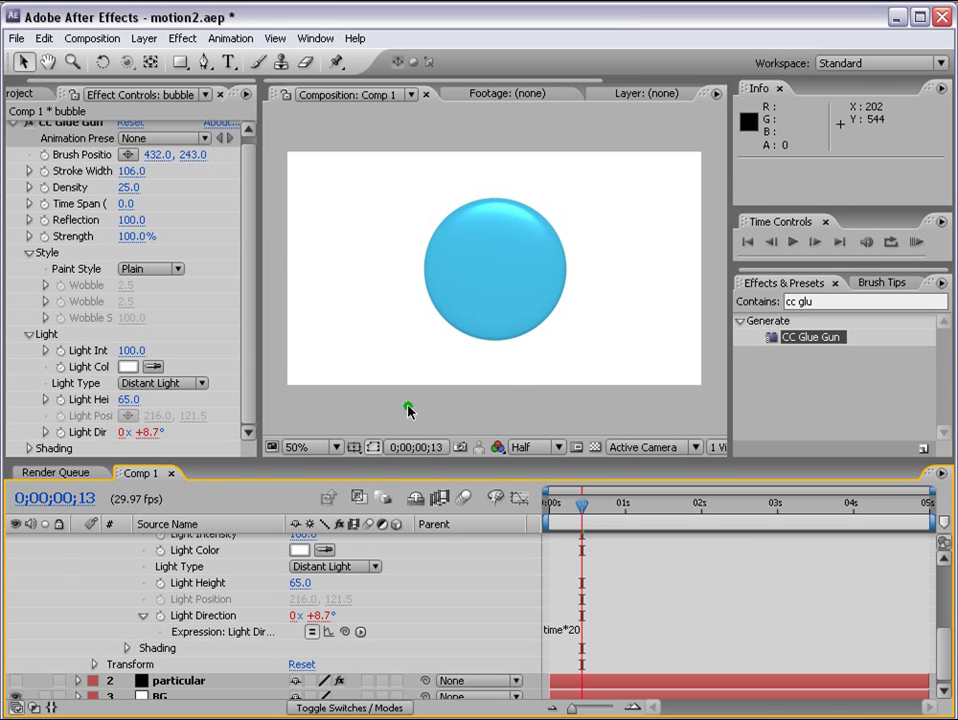
- Try a different Ambient value in the CC Glue Gun shading and undo the change
{"action": "left_click", "coordinate": [28, 449]}
{"action": "left_click", "coordinate": [28, 449]}
{"action": "scroll", "coordinate": [29, 451], "scroll_direction": "down", "scroll_amount": 3}
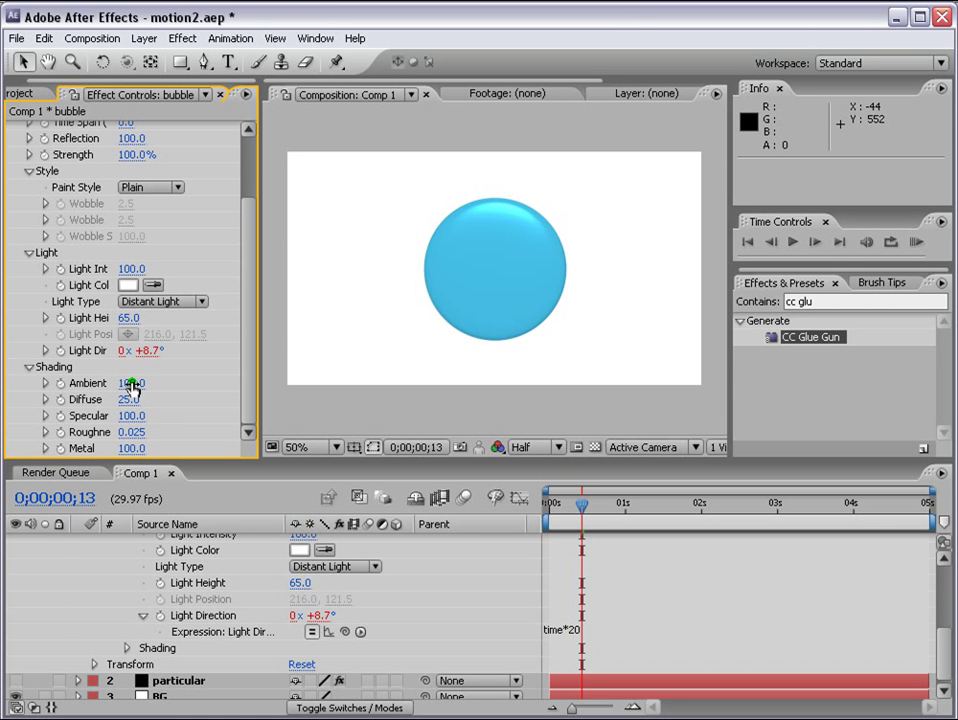
{"action": "mouse_move", "coordinate": [132, 384]}
{"action": "left_mouse_down"}
{"action": "mouse_move", "coordinate": [179, 383]}
{"action": "mouse_move", "coordinate": [154, 398]}
{"action": "left_mouse_up"}
{"action": "key", "text": "ctrl+z"}
{"action": "key", "text": "ctrl+z"}
{"action": "left_click", "coordinate": [27, 368]}
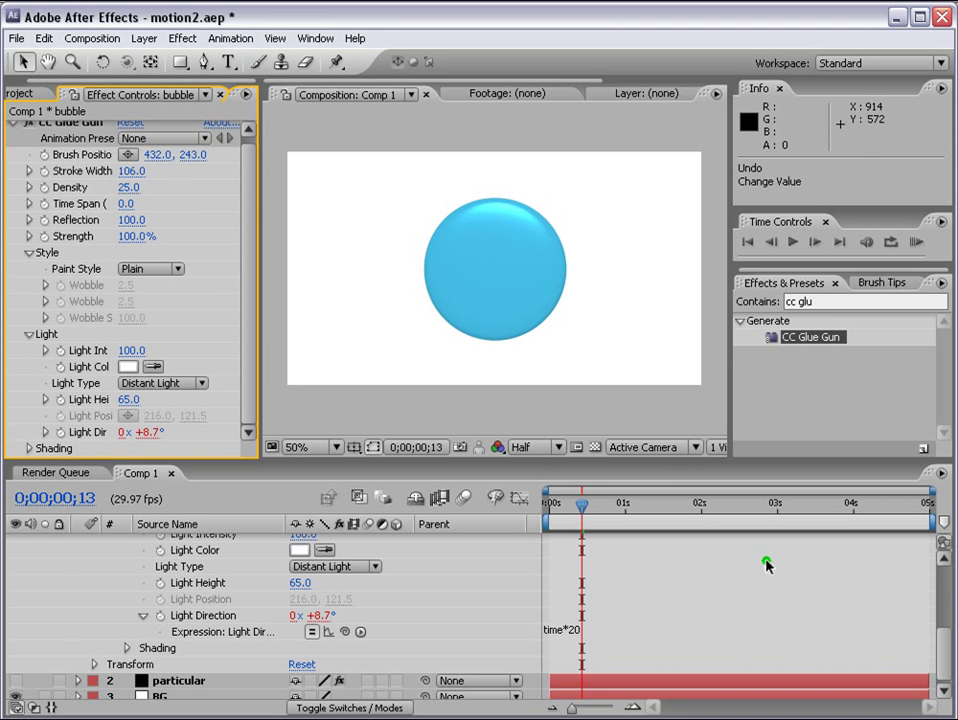
- Keyframe the bubble layer's opacity at 100% at 0;00;00;29 and 0% at 0;00;00;00
{"action": "scroll", "coordinate": [886, 629], "scroll_direction": "up", "scroll_amount": 4}
{"action": "left_click", "coordinate": [78, 542]}
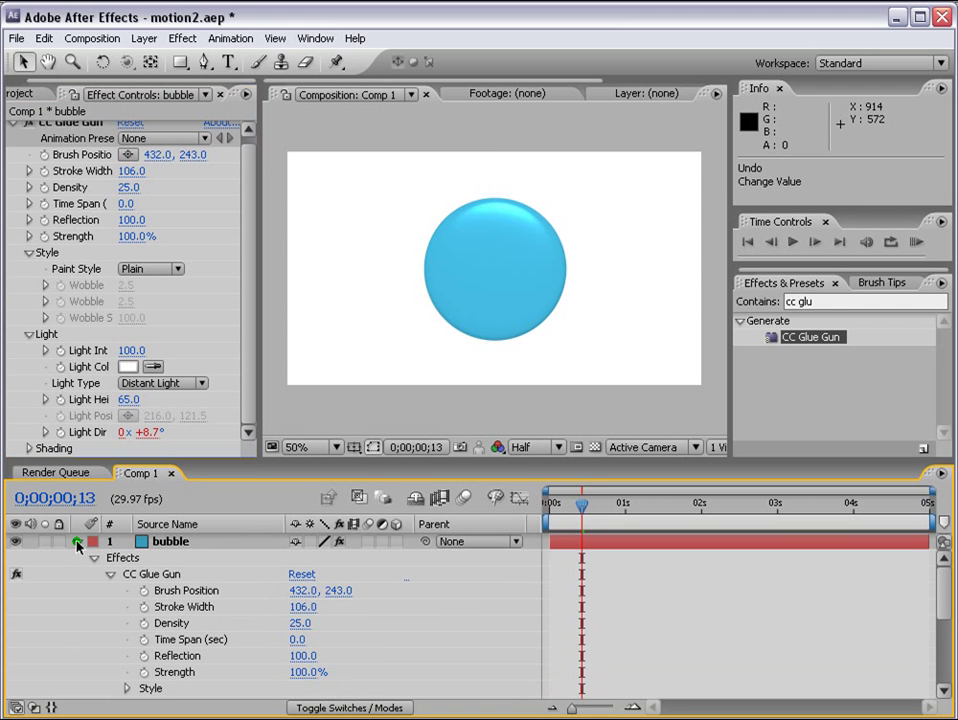
{"action": "left_click_drag", "start_coordinate": [582, 508], "coordinate": [622, 506]}
{"action": "left_click", "coordinate": [609, 546]}
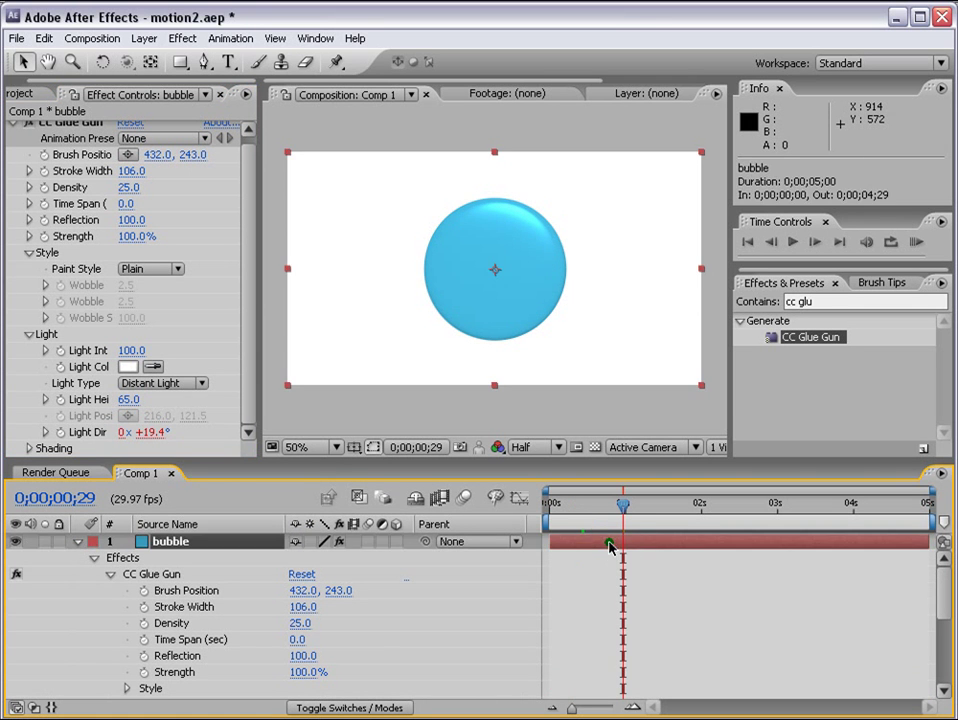
{"action": "key", "text": "t"}
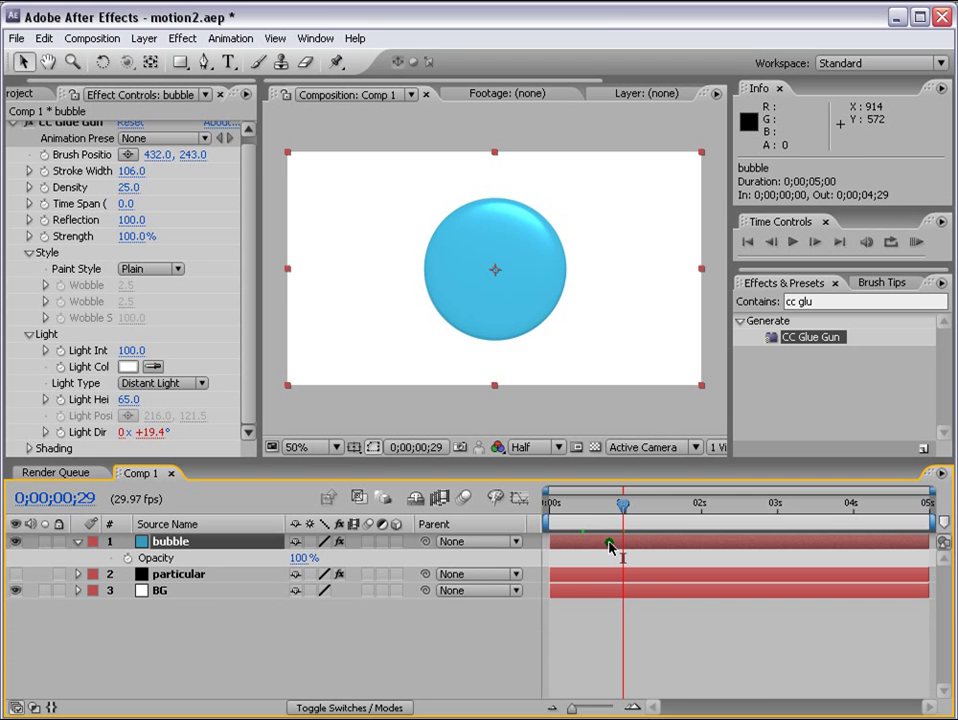
{"action": "left_click", "coordinate": [128, 558]}
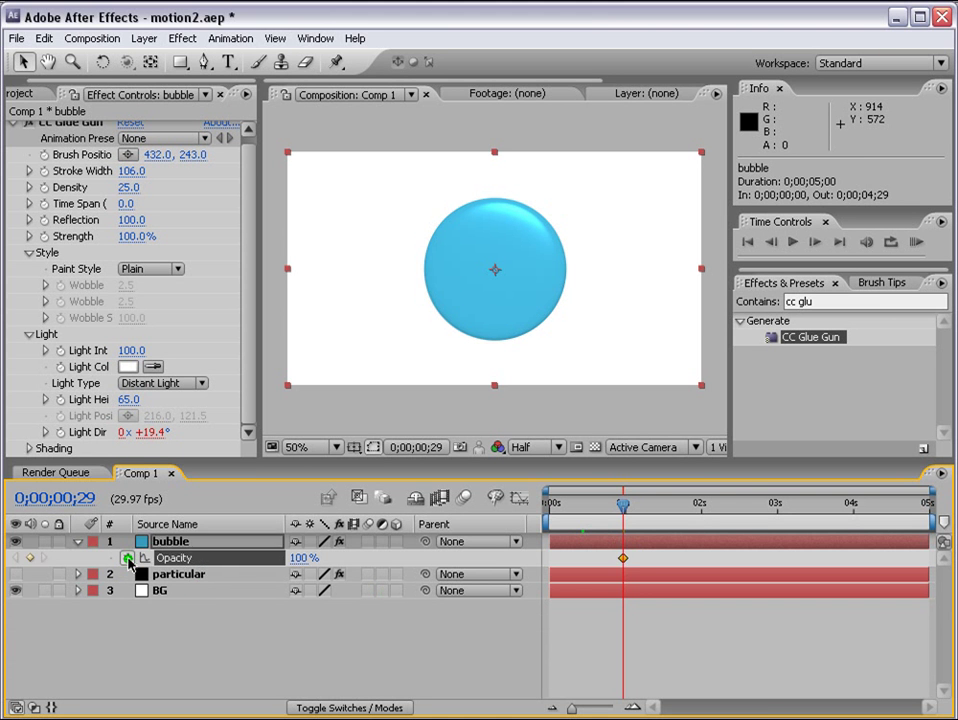
{"action": "key", "text": "ctrl+z"}
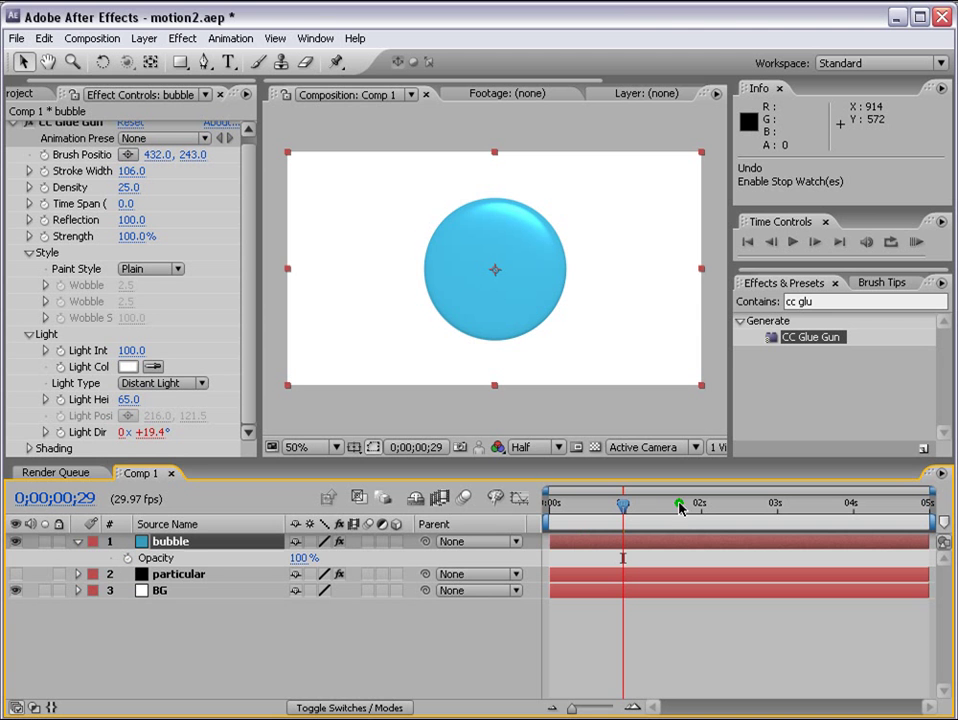
{"action": "left_click", "coordinate": [128, 558]}
{"action": "left_click_drag", "start_coordinate": [626, 510], "coordinate": [59, 594]}
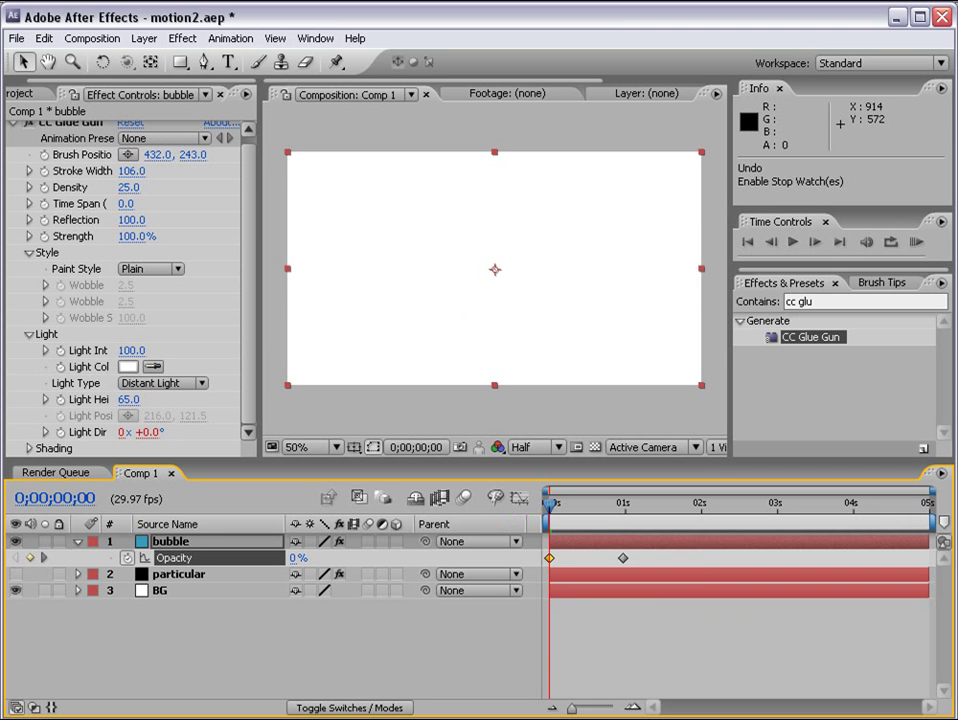
- Preview the bubble's fade-in, and collapse the CC Glue Gun settings with the current time at 0;00;00;20
{"action": "left_click", "coordinate": [913, 244]}
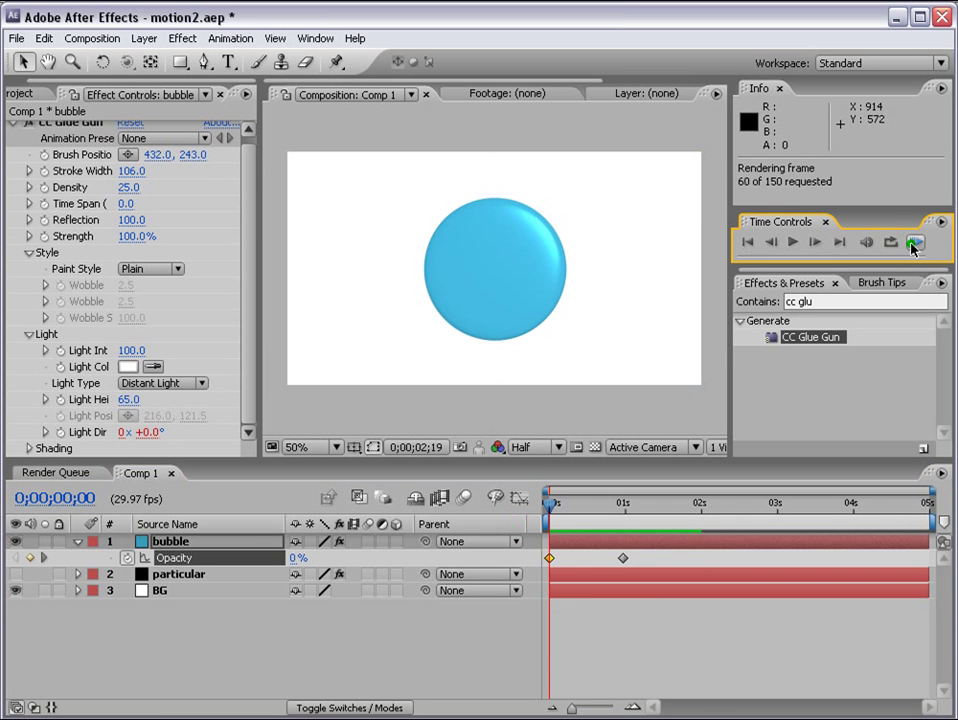
{"action": "key", "text": "space"}
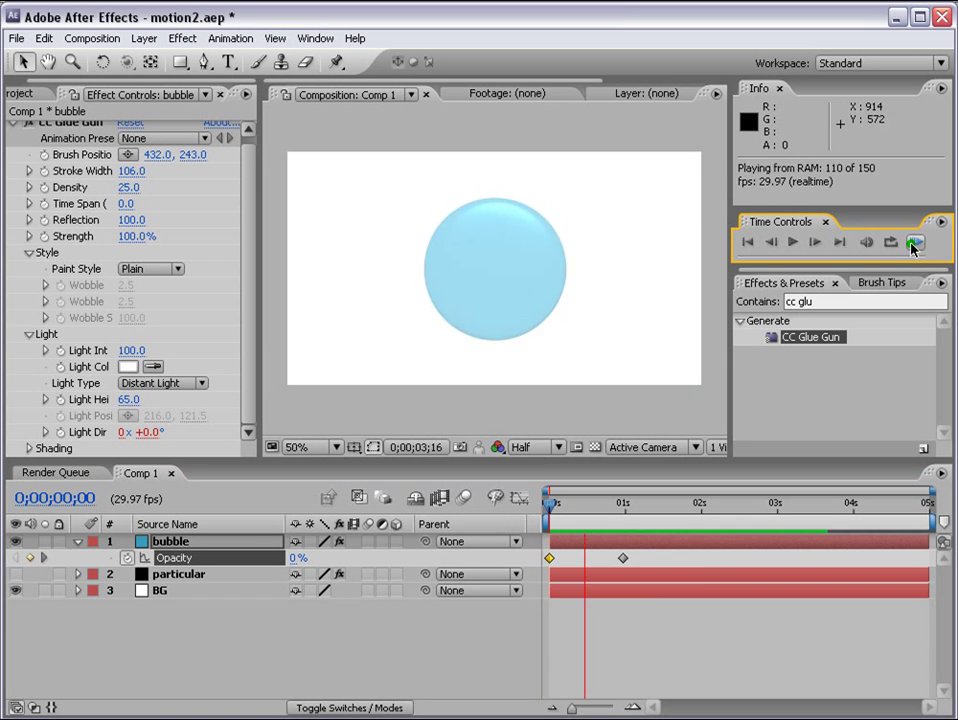
{"action": "key", "text": "space"}
{"action": "left_click", "coordinate": [600, 504]}
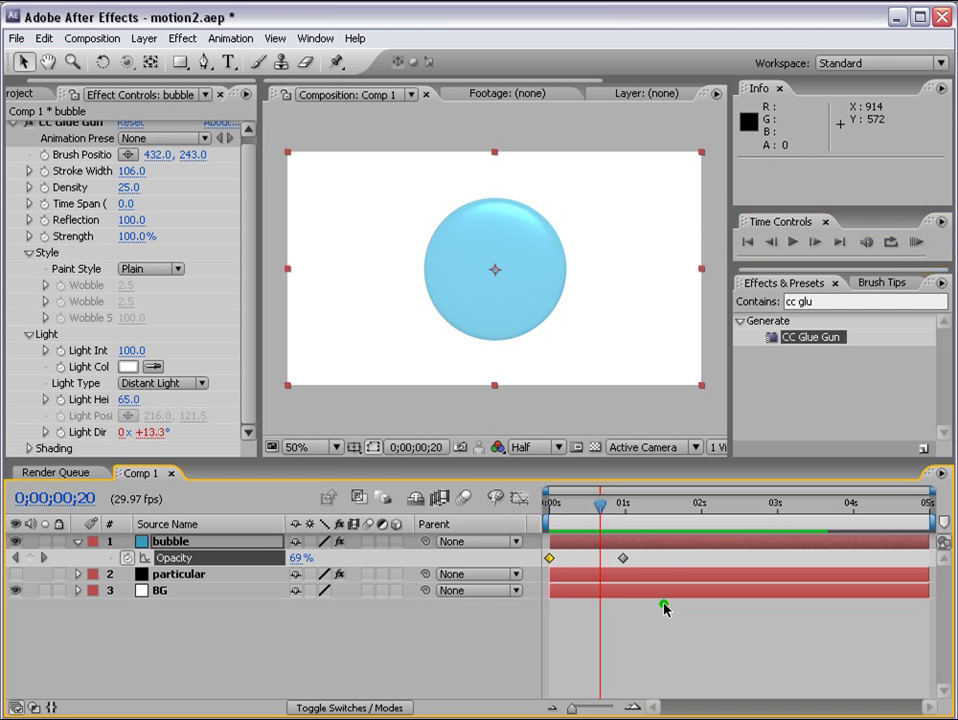
{"action": "left_click", "coordinate": [12, 124]}
{"action": "left_click", "coordinate": [754, 632]}
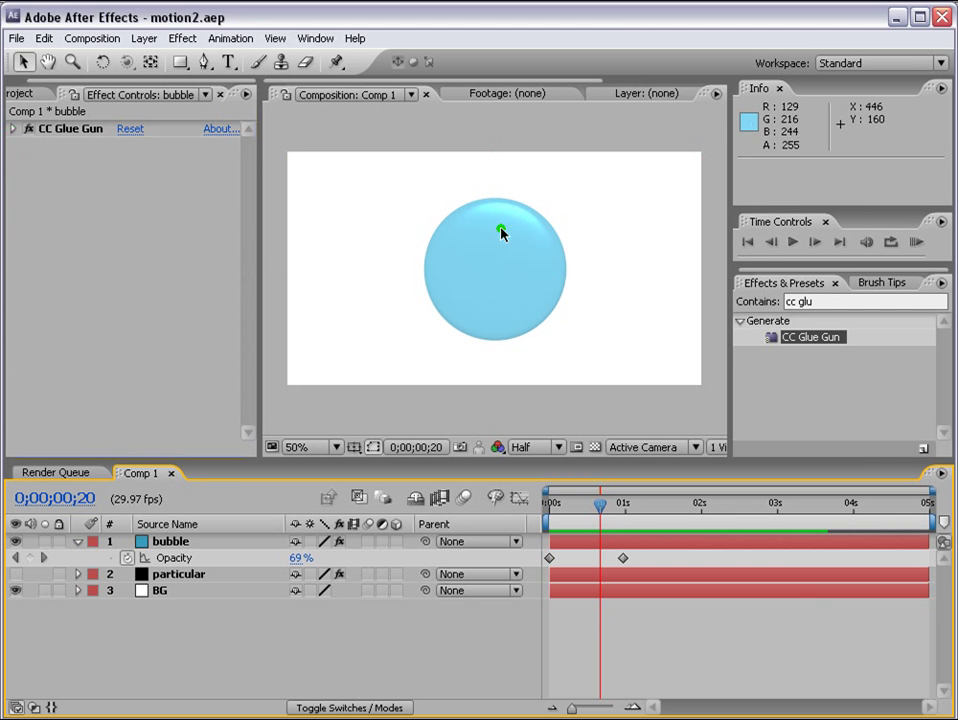
- Create an 864 × 486 pixel solid named ring in a darker blue (RGB 38, 136, 187) and place it beneath the bubble layer
{"action": "left_click", "coordinate": [573, 541]}
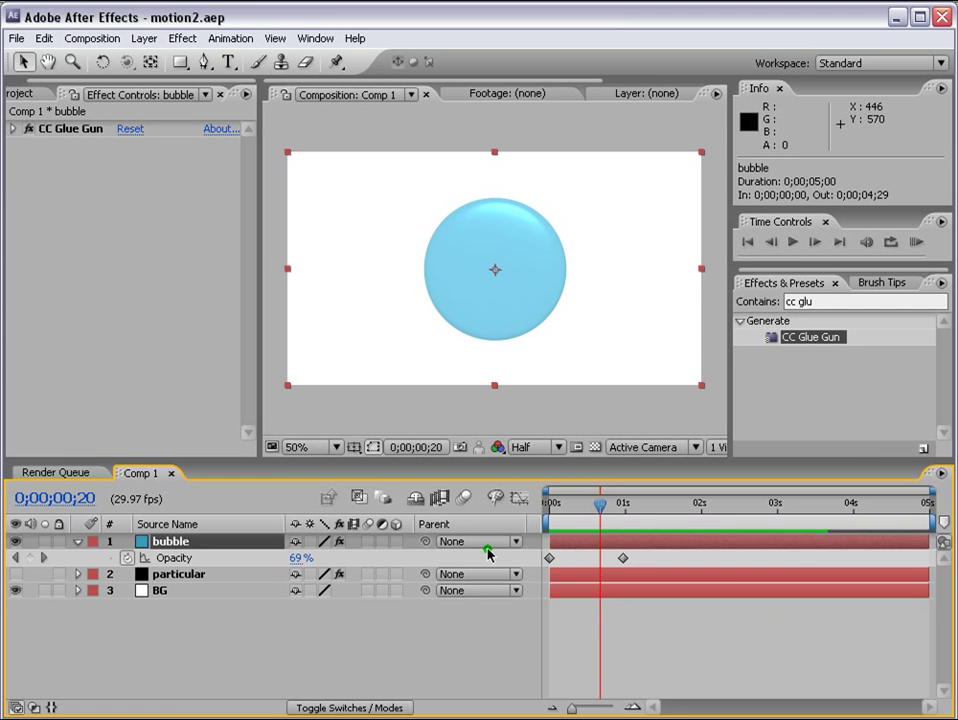
{"action": "left_click", "coordinate": [144, 38]}
{"action": "mouse_move", "coordinate": [214, 59]}
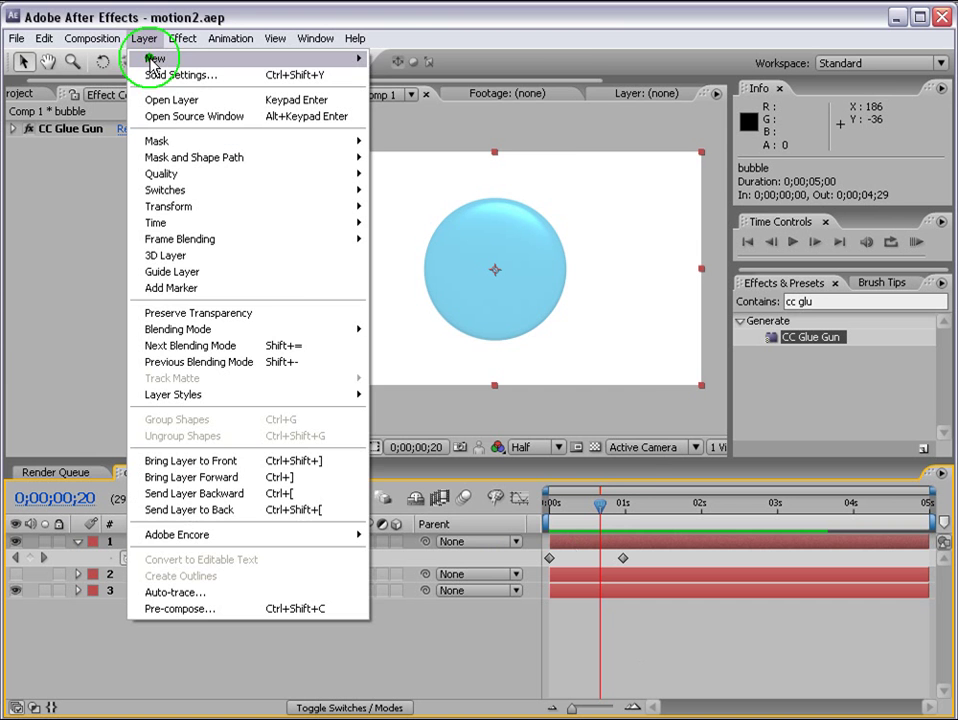
{"action": "left_click", "coordinate": [395, 75]}
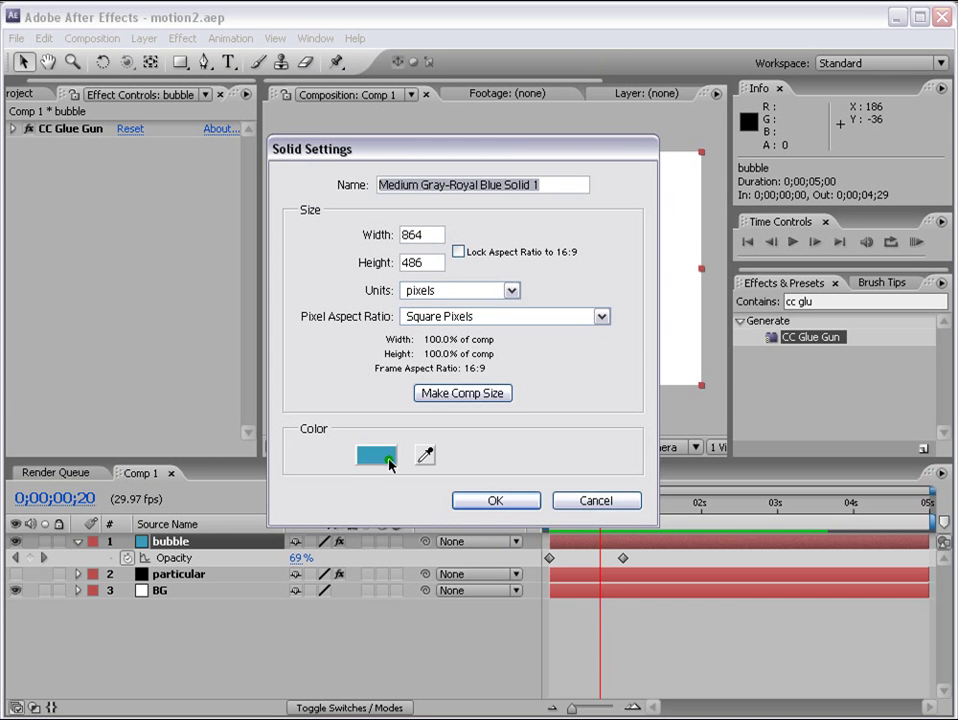
{"action": "left_click", "coordinate": [385, 455]}
{"action": "left_click_drag", "start_coordinate": [720, 528], "coordinate": [723, 532]}
{"action": "left_click", "coordinate": [889, 428]}
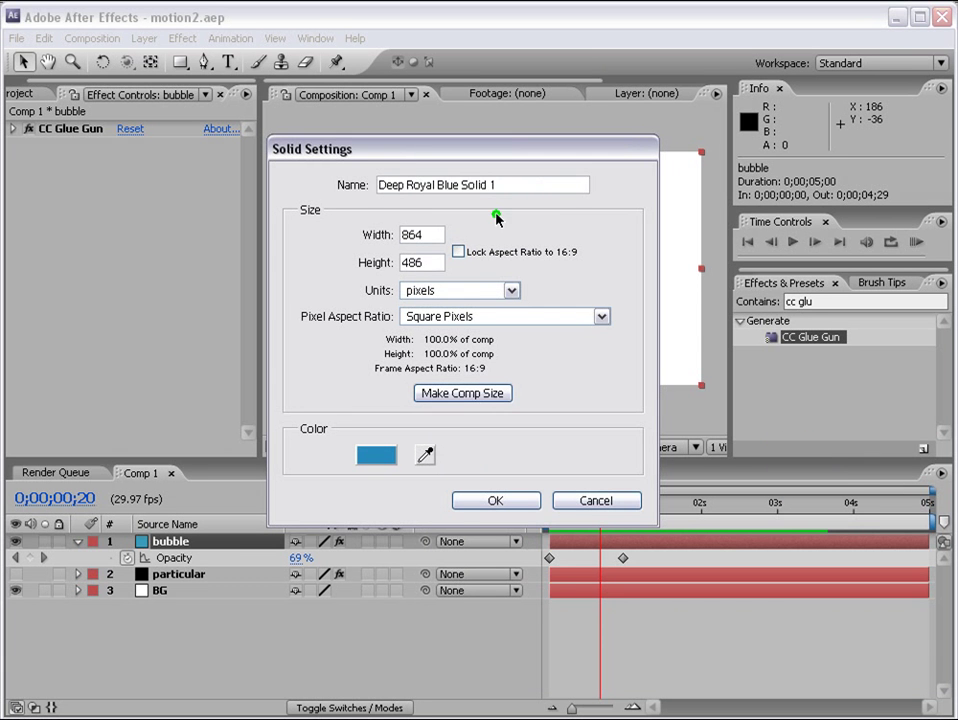
{"action": "type", "text": "ring"}
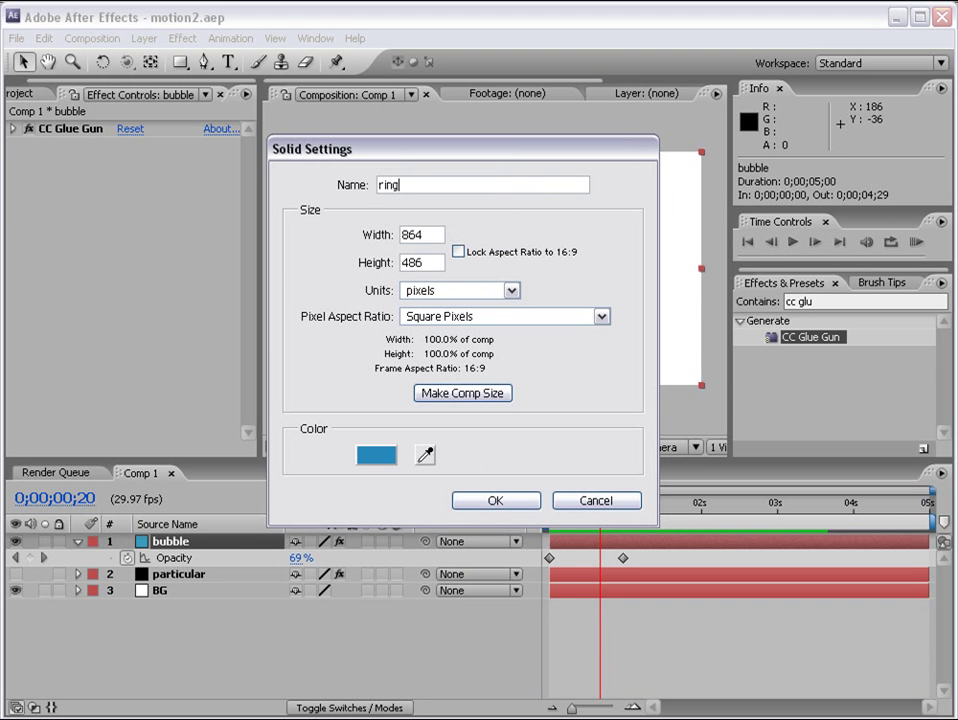
{"action": "left_click", "coordinate": [490, 500]}
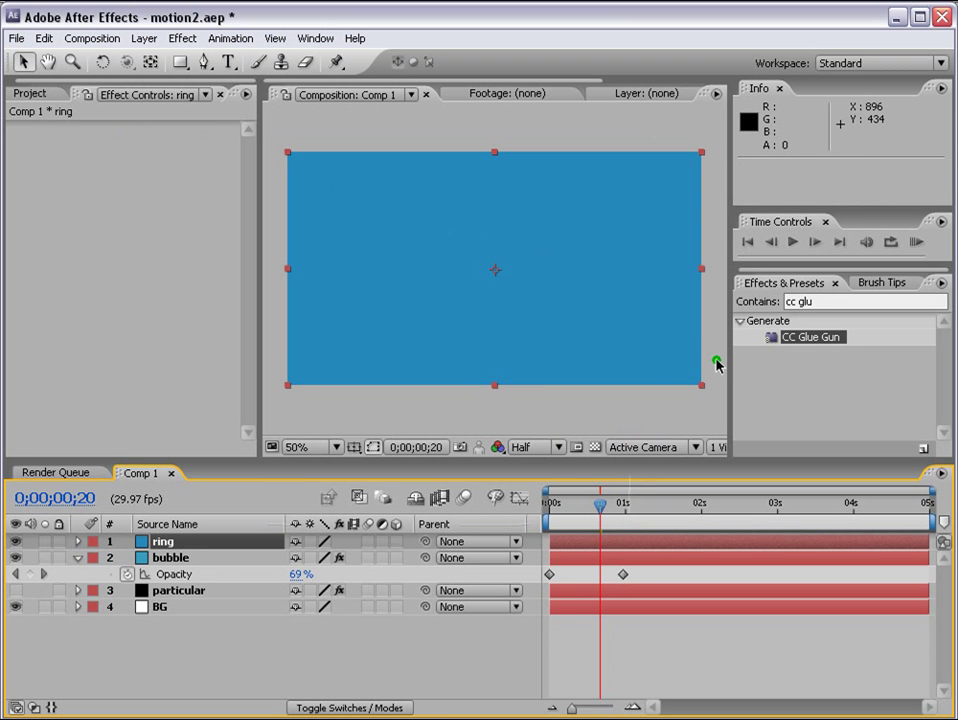
{"action": "left_click_drag", "start_coordinate": [163, 542], "coordinate": [172, 570]}
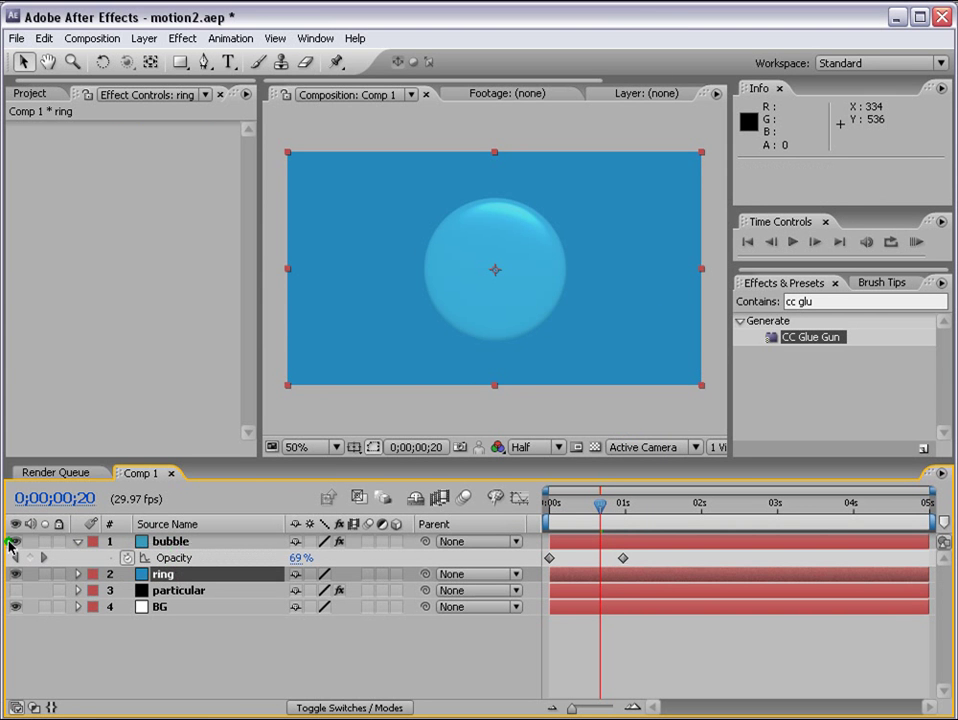
- Solo the ring layer and draw a circular mask on it from the centre, slightly larger than the bubble
{"action": "left_click", "coordinate": [44, 575]}
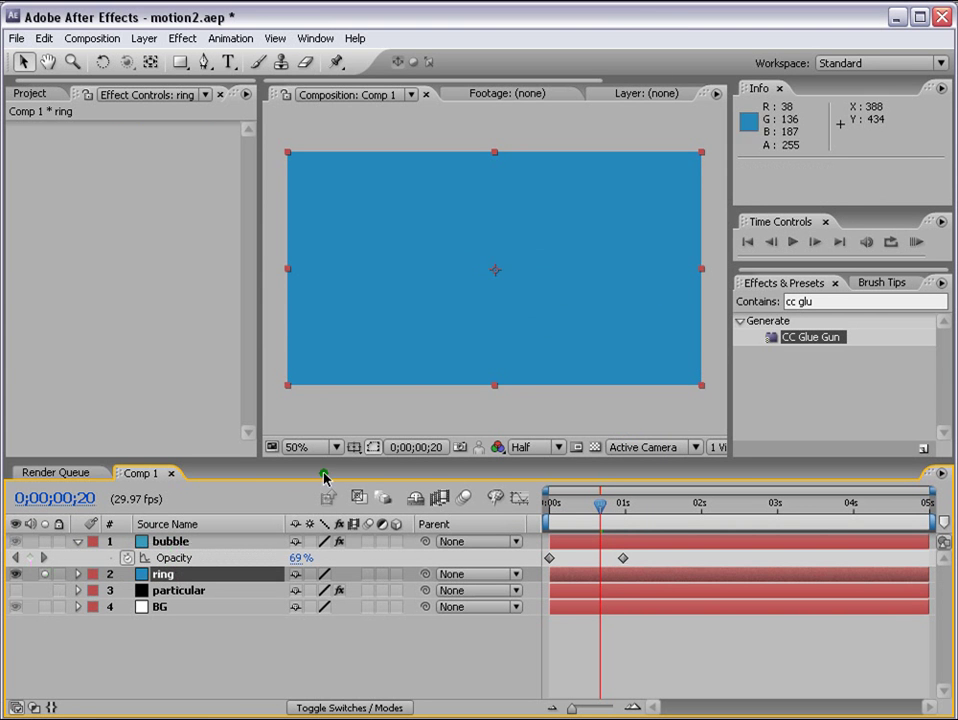
{"action": "left_click", "coordinate": [182, 63]}
{"action": "left_click", "coordinate": [181, 63]}
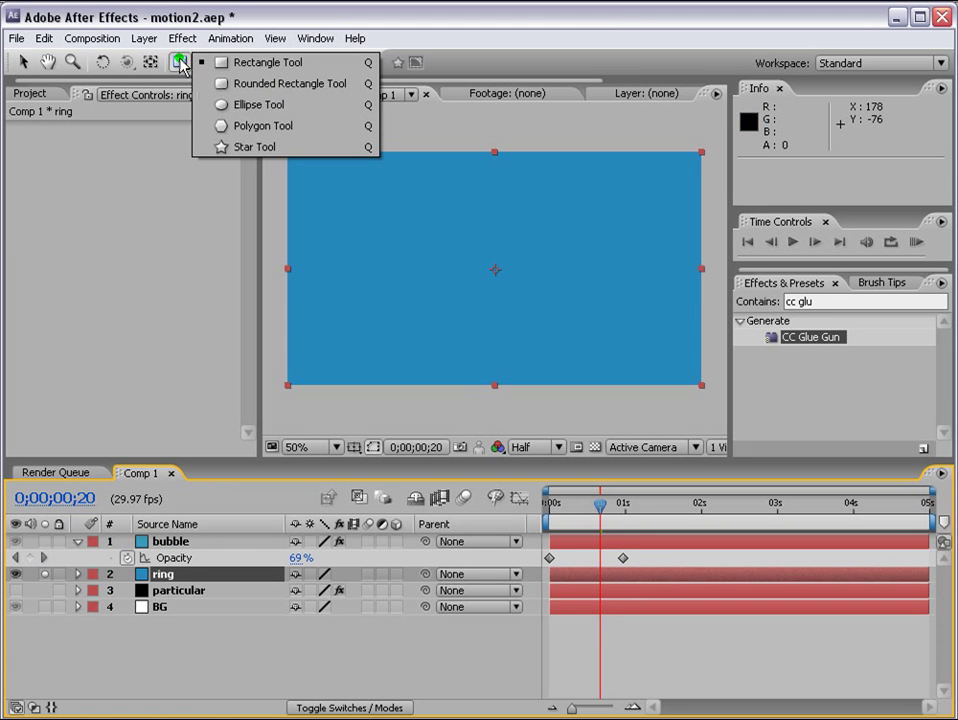
{"action": "left_click", "coordinate": [224, 104]}
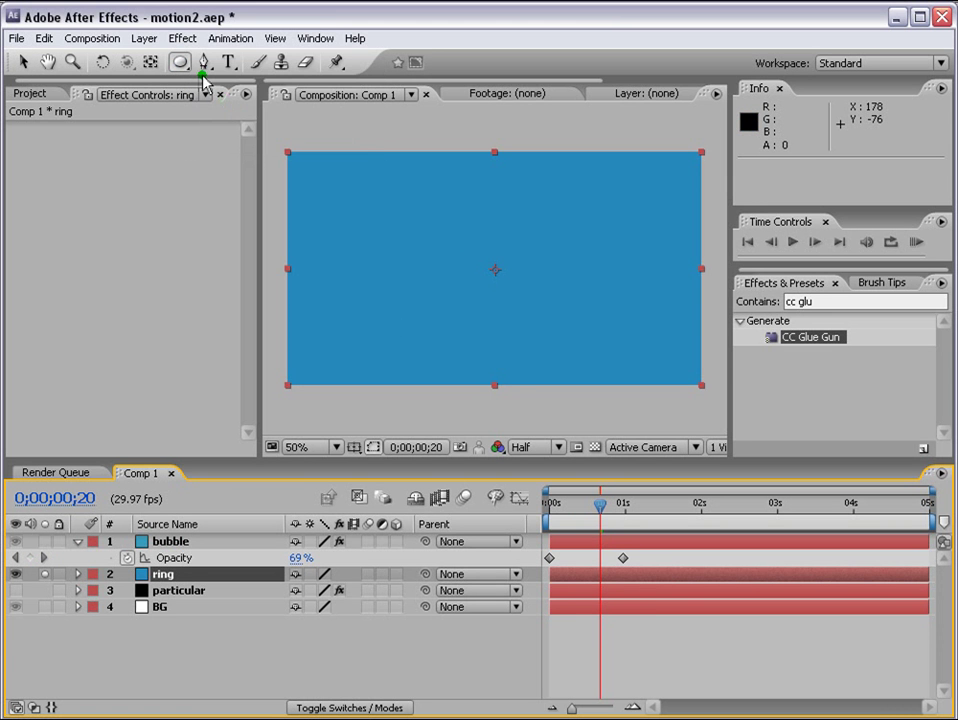
{"action": "left_click_drag", "start_coordinate": [495, 270], "coordinate": [566, 224]}
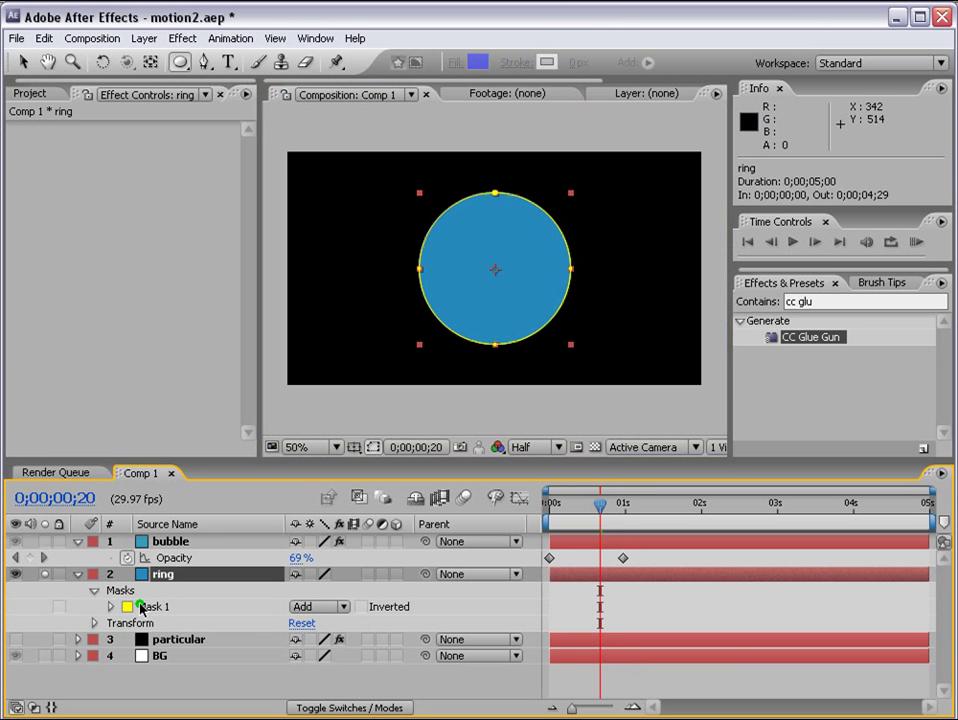
- Duplicate the ring layer's circular mask and set the duplicate, Mask 2, to Subtract mode
{"action": "left_click", "coordinate": [141, 607]}
{"action": "left_click", "coordinate": [155, 609]}
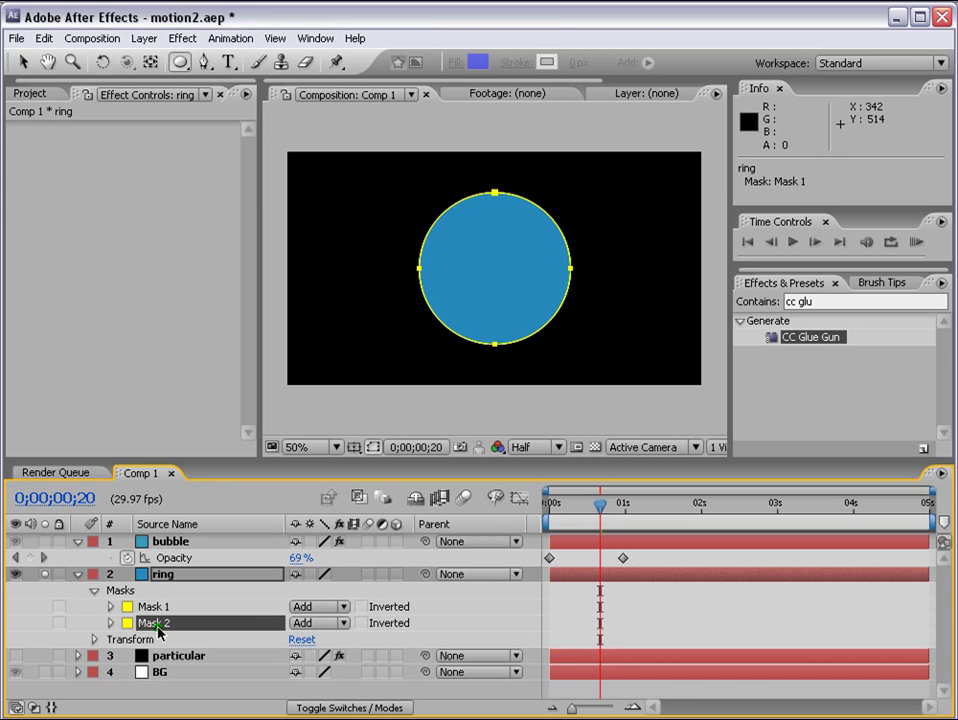
{"action": "left_click", "coordinate": [318, 622]}
{"action": "left_click", "coordinate": [316, 640]}
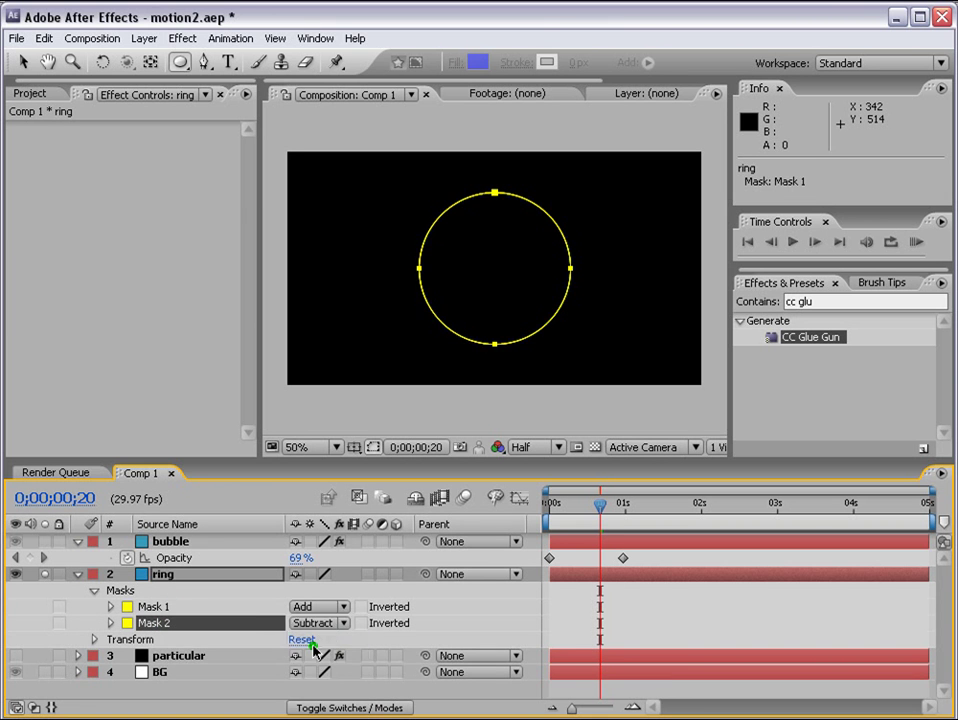
- Set Mask 2's expansion to -16 pixels to cut out the ring, and turn off solo on the ring layer
{"action": "key", "text": "m"}
{"action": "key", "text": "m"}
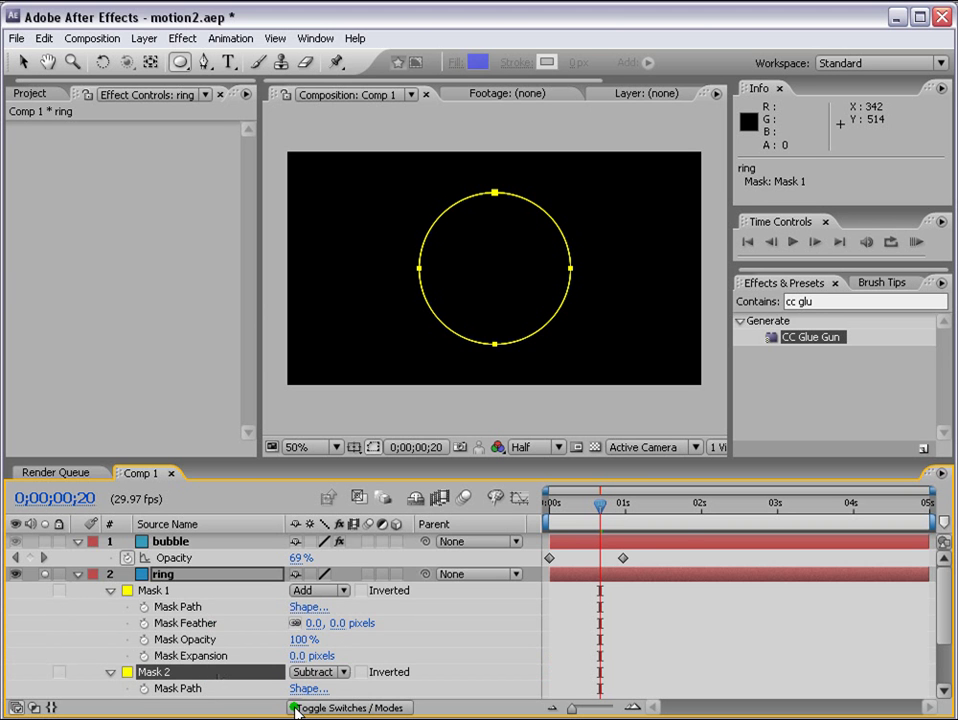
{"action": "scroll", "coordinate": [340, 690], "scroll_direction": "down", "scroll_amount": 3}
{"action": "left_click_drag", "start_coordinate": [298, 688], "coordinate": [298, 695]}
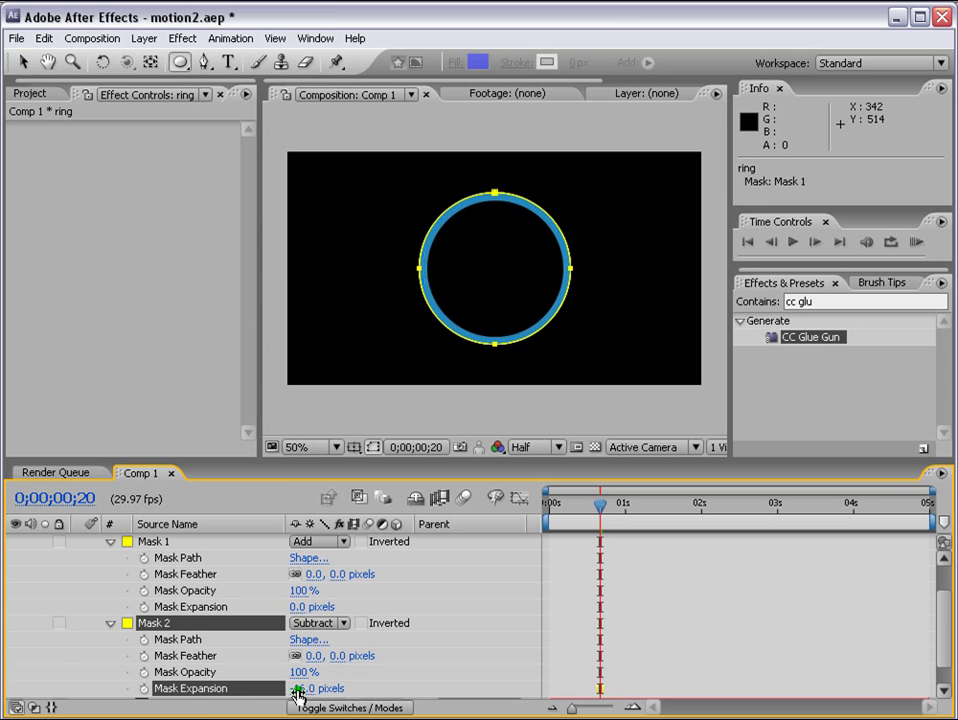
{"action": "left_click", "coordinate": [808, 592]}
{"action": "left_click_drag", "start_coordinate": [941, 620], "coordinate": [948, 572]}
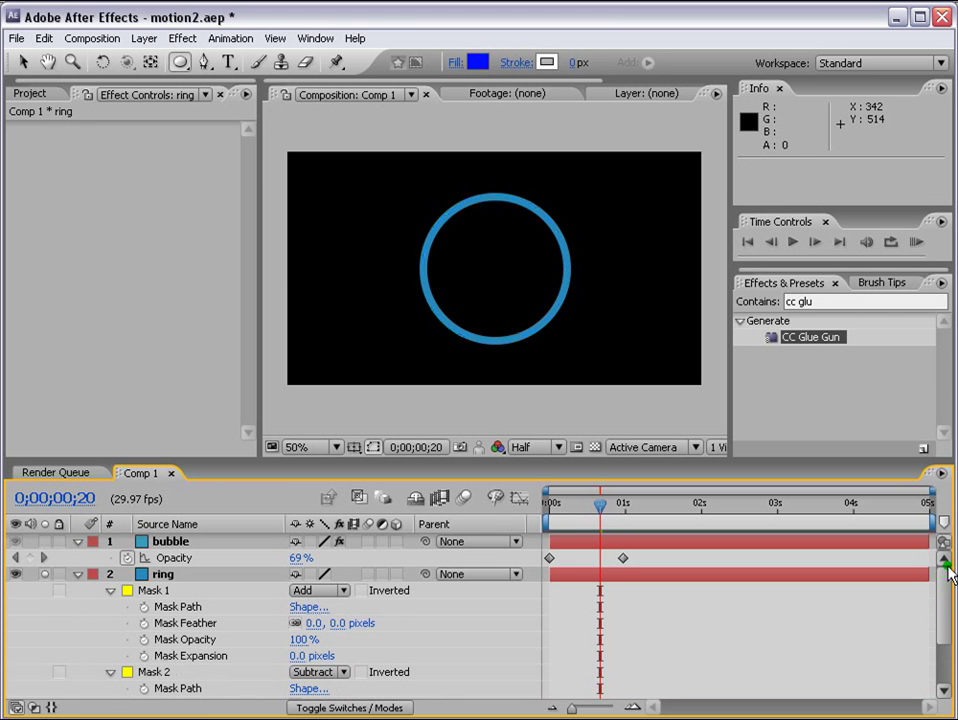
{"action": "left_click", "coordinate": [44, 574]}
{"action": "left_click", "coordinate": [77, 574]}
{"action": "left_click", "coordinate": [315, 500]}
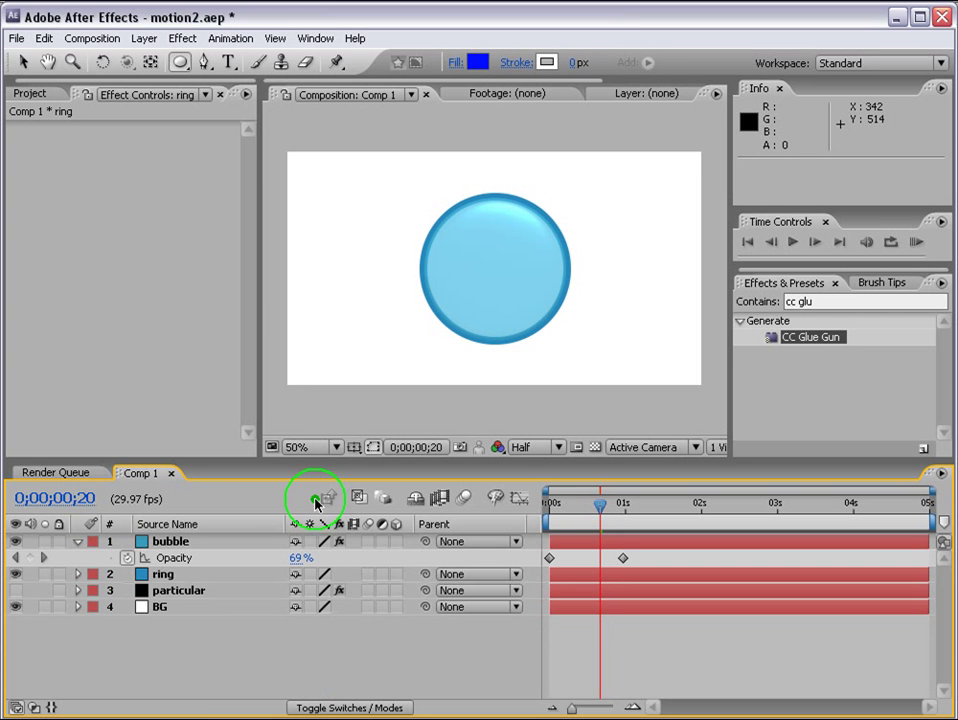
- Reduce the expansion of the ring layer's Mask 1 below zero to make the ring thinner around the bubble
{"action": "left_click", "coordinate": [217, 546]}
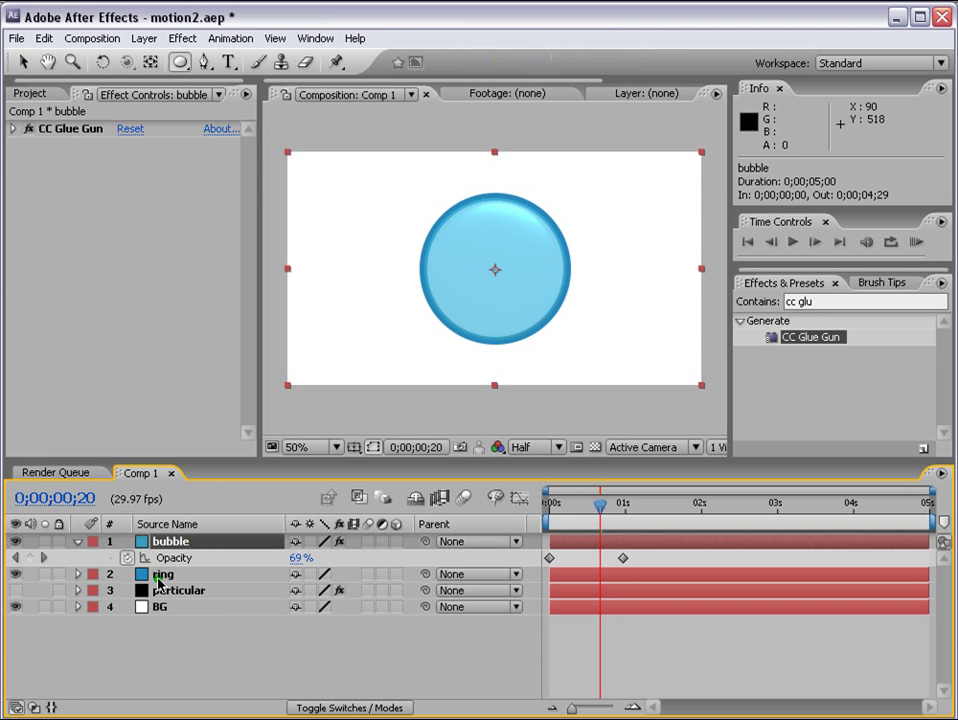
{"action": "left_click", "coordinate": [159, 576]}
{"action": "left_click", "coordinate": [75, 575]}
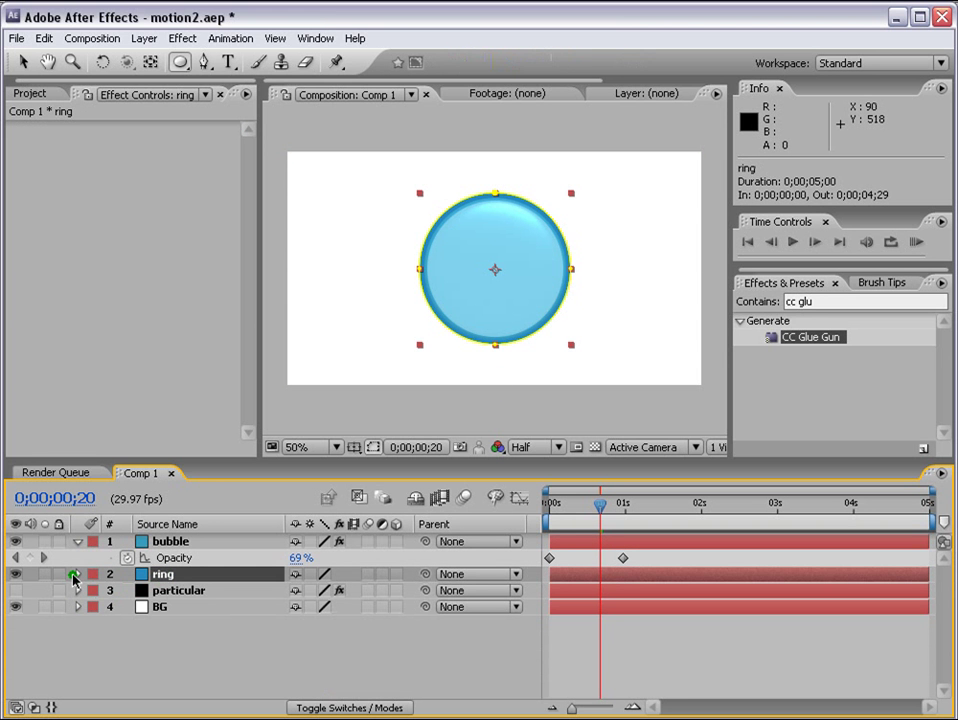
{"action": "left_click", "coordinate": [88, 578]}
{"action": "left_click", "coordinate": [77, 574]}
{"action": "left_click", "coordinate": [77, 574]}
{"action": "scroll", "coordinate": [257, 610], "scroll_direction": "down", "scroll_amount": 1}
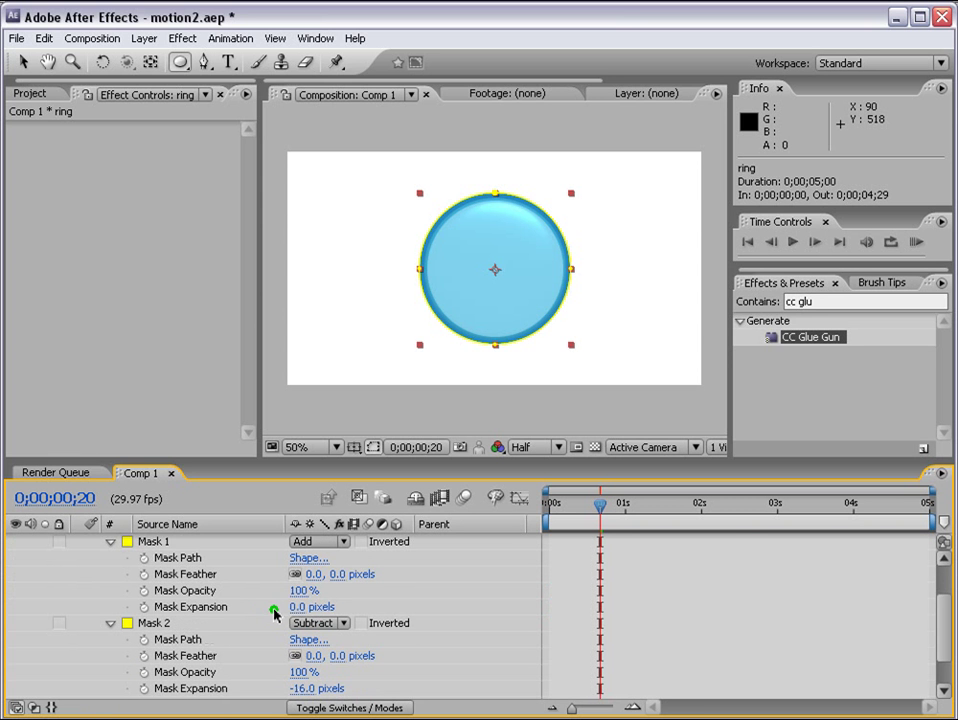
{"action": "left_click_drag", "start_coordinate": [297, 609], "coordinate": [290, 615]}
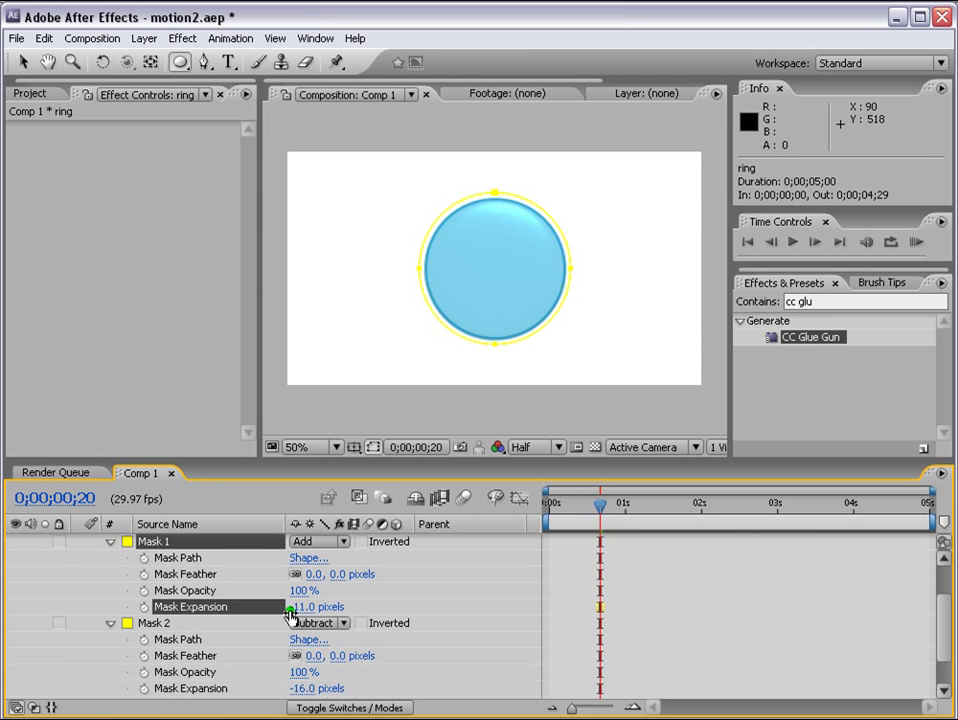
{"action": "left_click", "coordinate": [759, 576]}
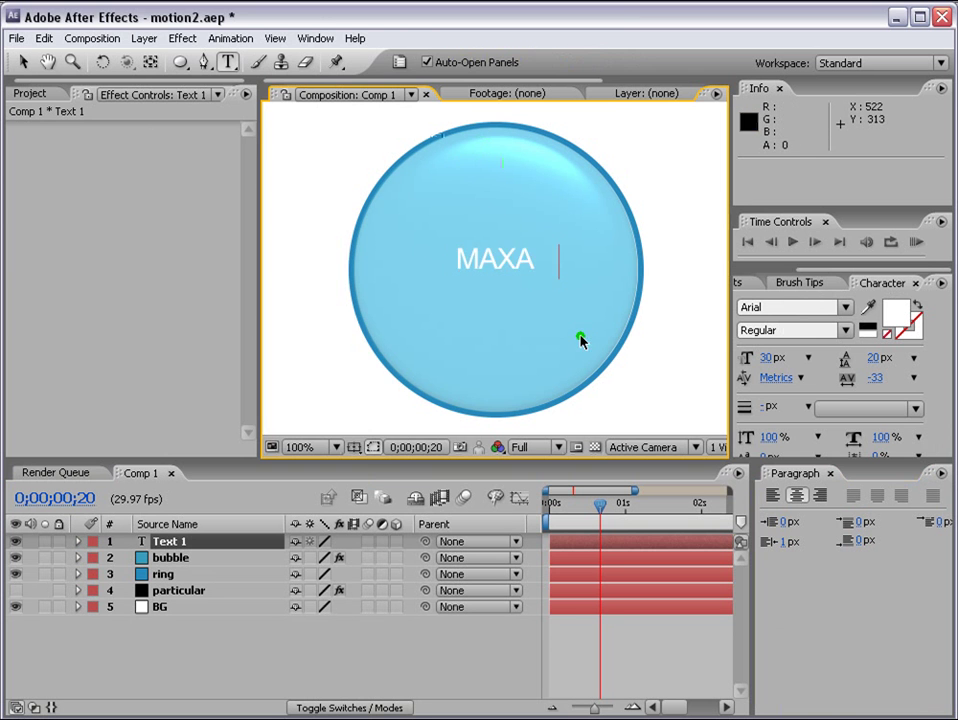
- Complete the text as MAXAFTER and scale it up to about 176% across the bubble
{"action": "type", "text": "FTER"}
{"action": "left_click", "coordinate": [22, 62]}
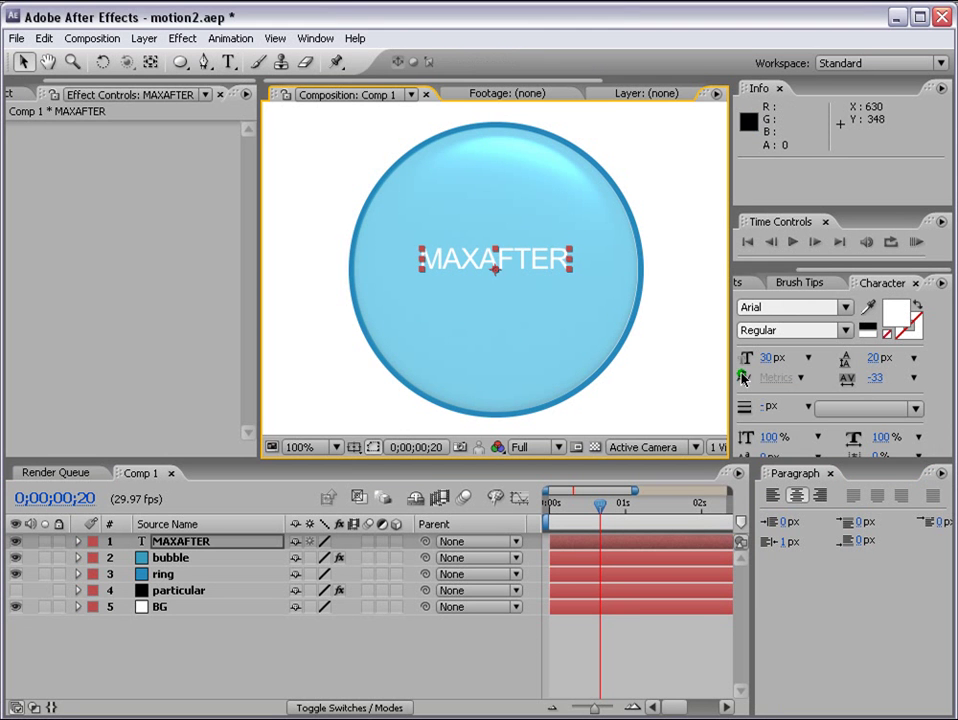
{"action": "left_click_drag", "start_coordinate": [569, 269], "coordinate": [626, 301]}
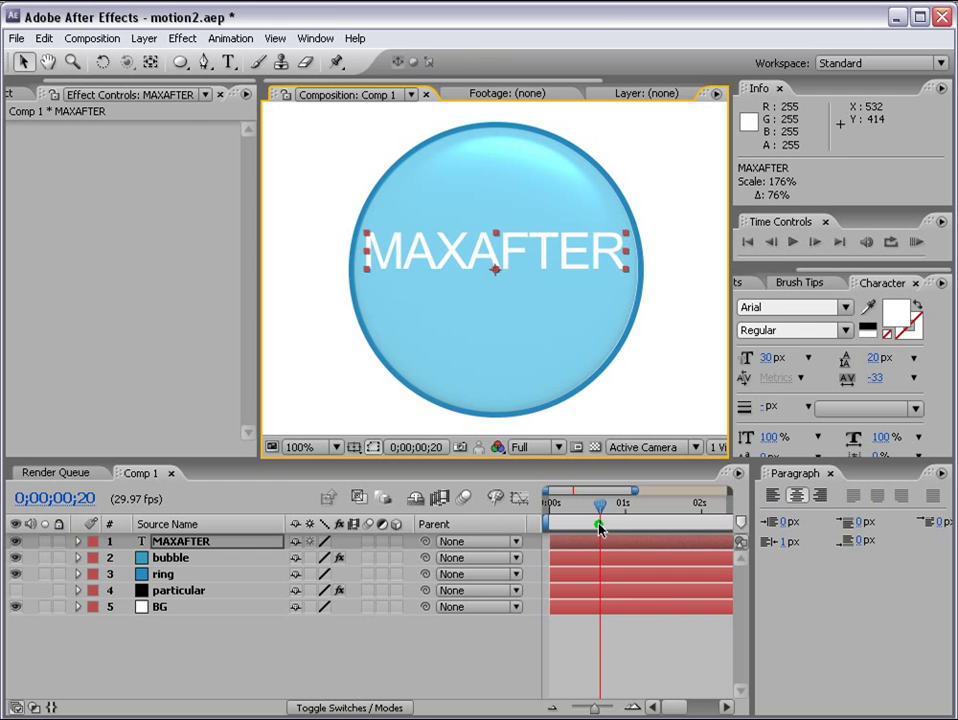
{"action": "left_click", "coordinate": [627, 648]}
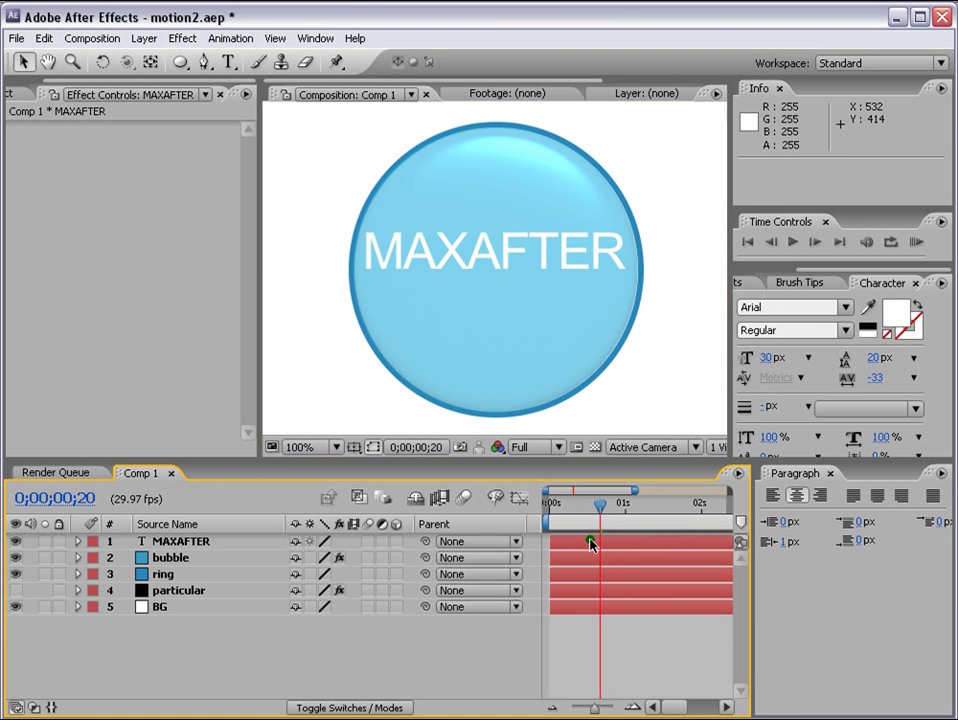
- Try out alternative fonts on the MAXAFTER text, going through the font list from Arial to Bickham Script Pro
{"action": "left_click", "coordinate": [590, 543]}
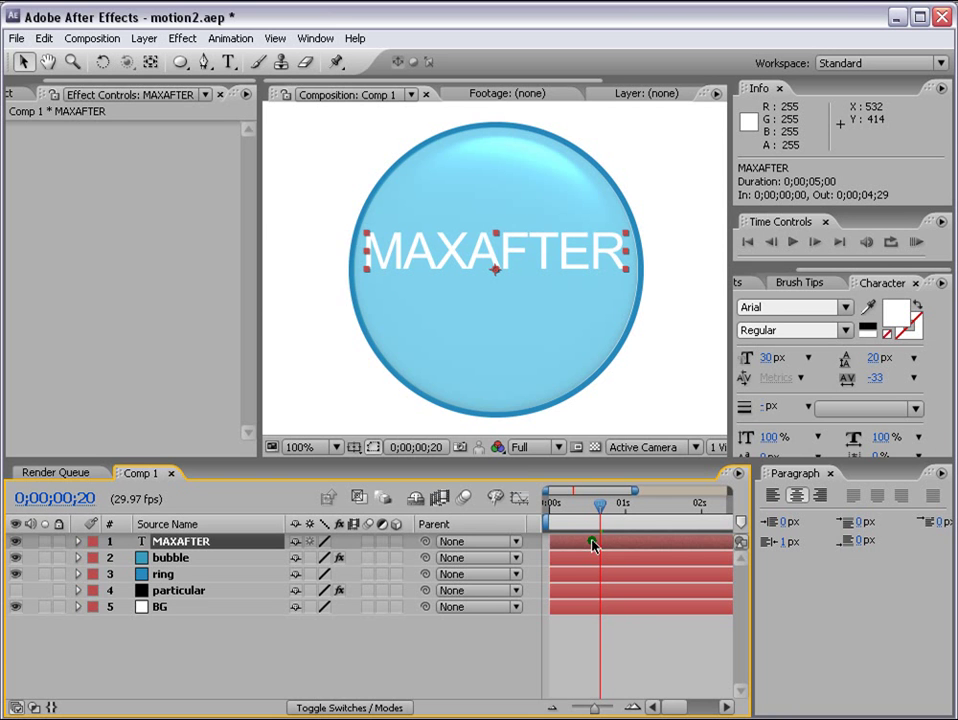
{"action": "left_click", "coordinate": [884, 283]}
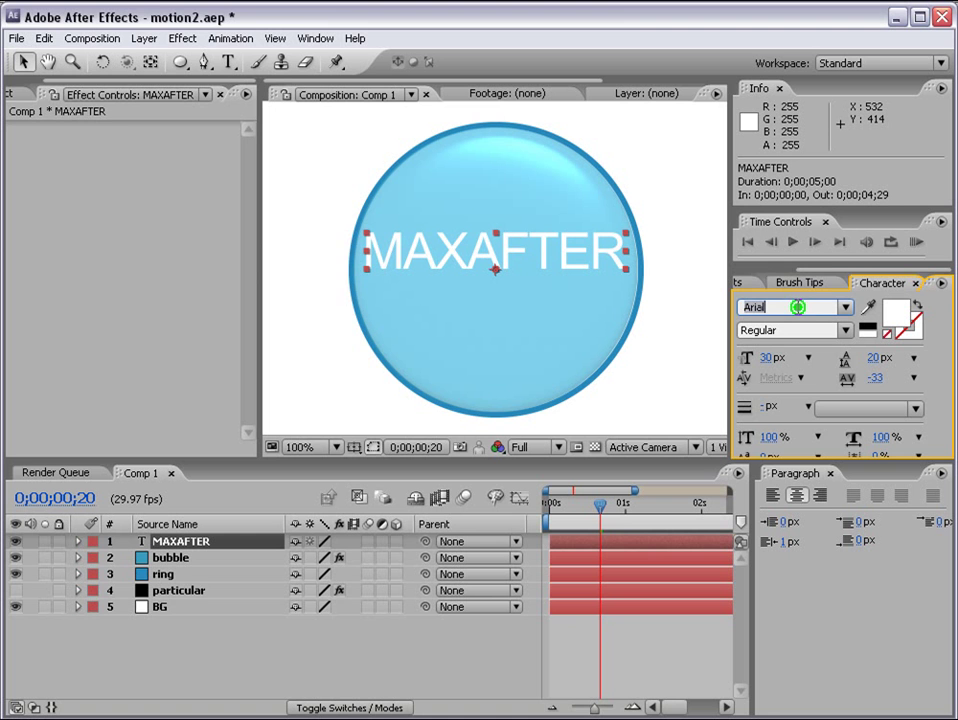
{"action": "left_click", "coordinate": [795, 305]}
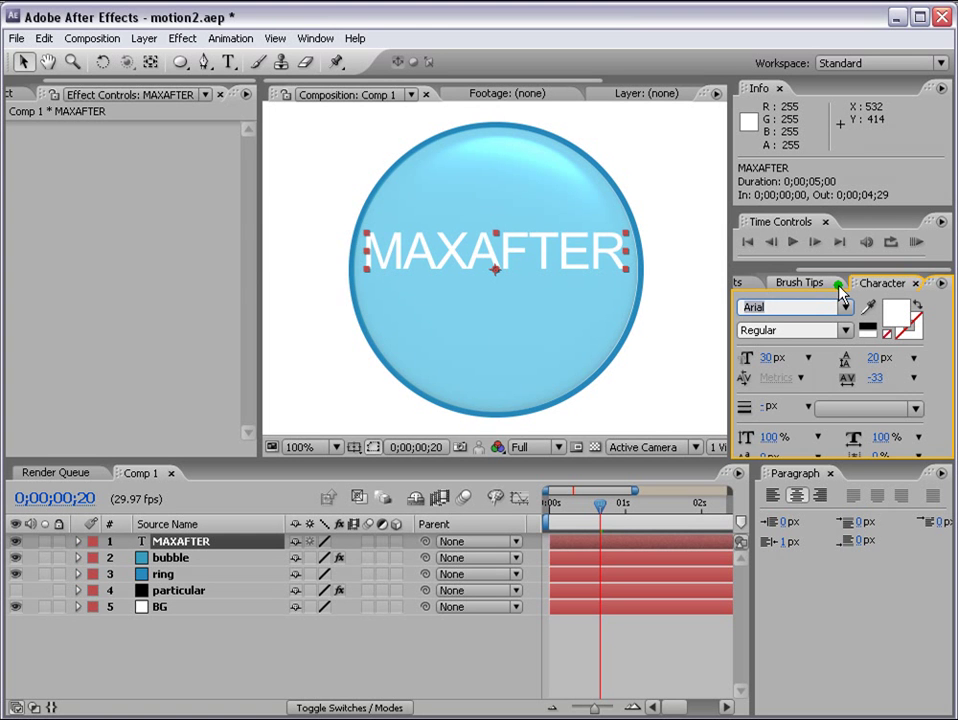
{"action": "key", "text": "Down"}
{"action": "key", "text": "Down"}
{"action": "key", "text": "Down"}
{"action": "key", "text": "Down"}
{"action": "key", "text": "Down"}
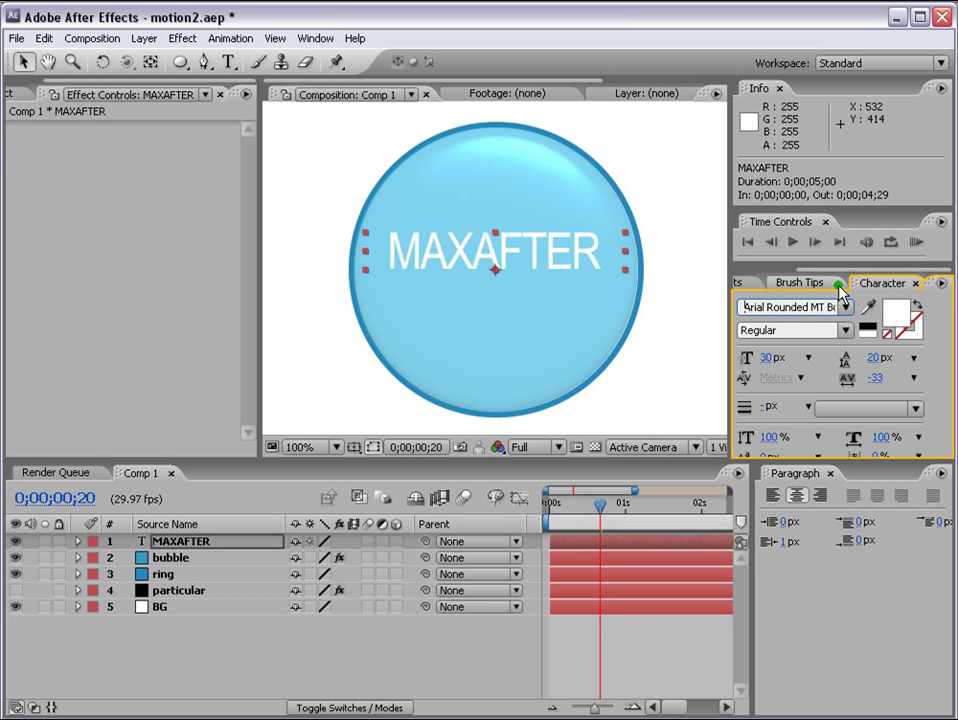
{"action": "key", "text": "Down"}
{"action": "key", "text": "Down"}
{"action": "key", "text": "Down"}
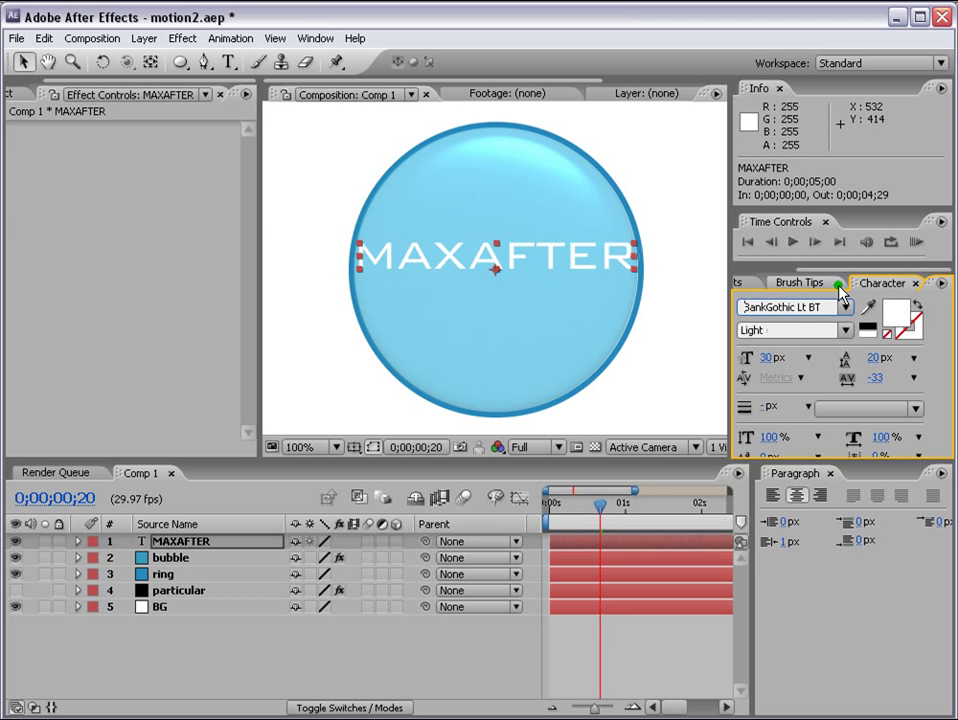
{"action": "key", "text": "Down"}
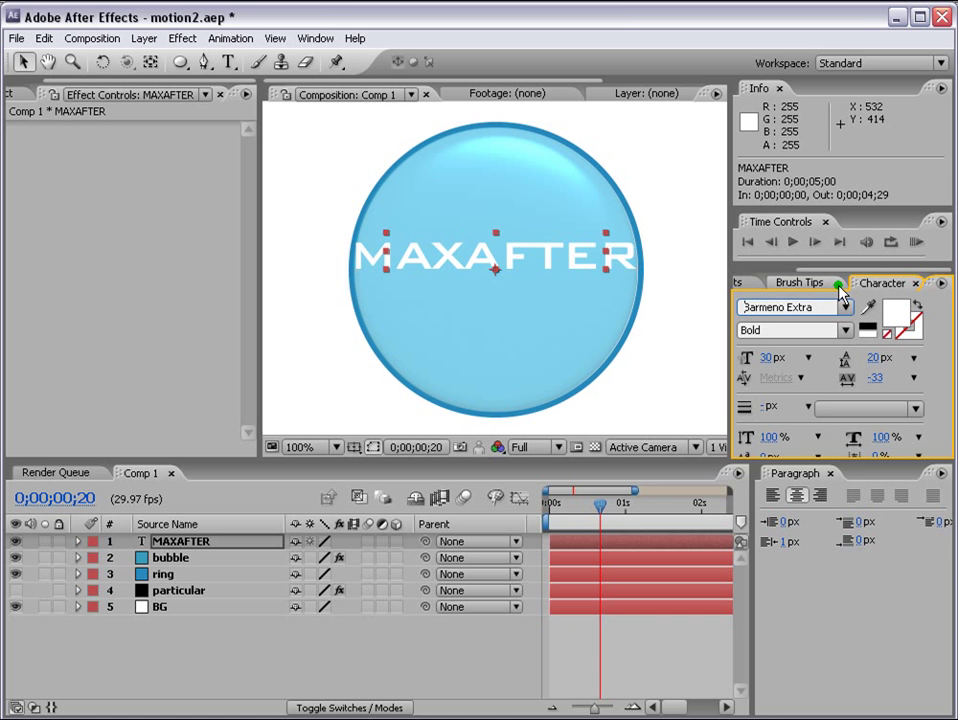
{"action": "key", "text": "Down"}
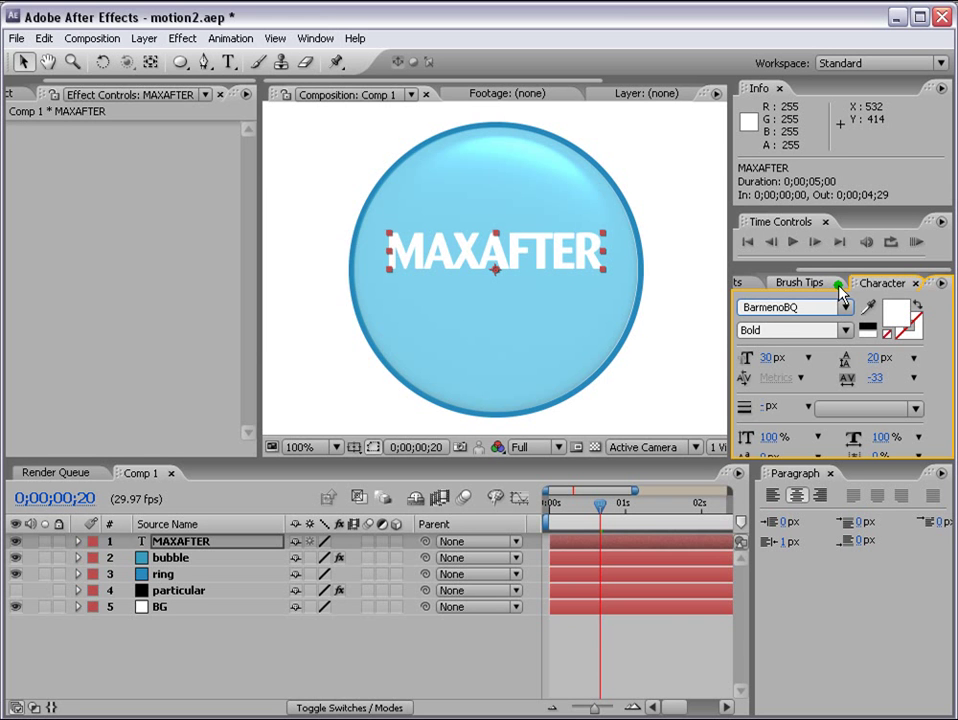
{"action": "key", "text": "Down"}
{"action": "key", "text": "Down"}
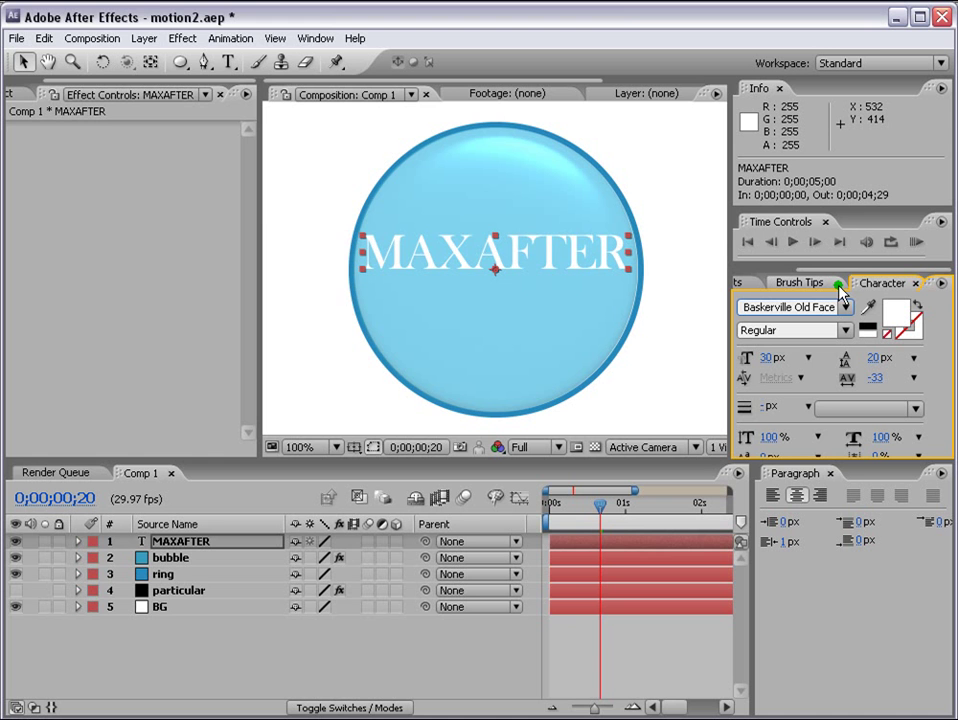
{"action": "key", "text": "Down"}
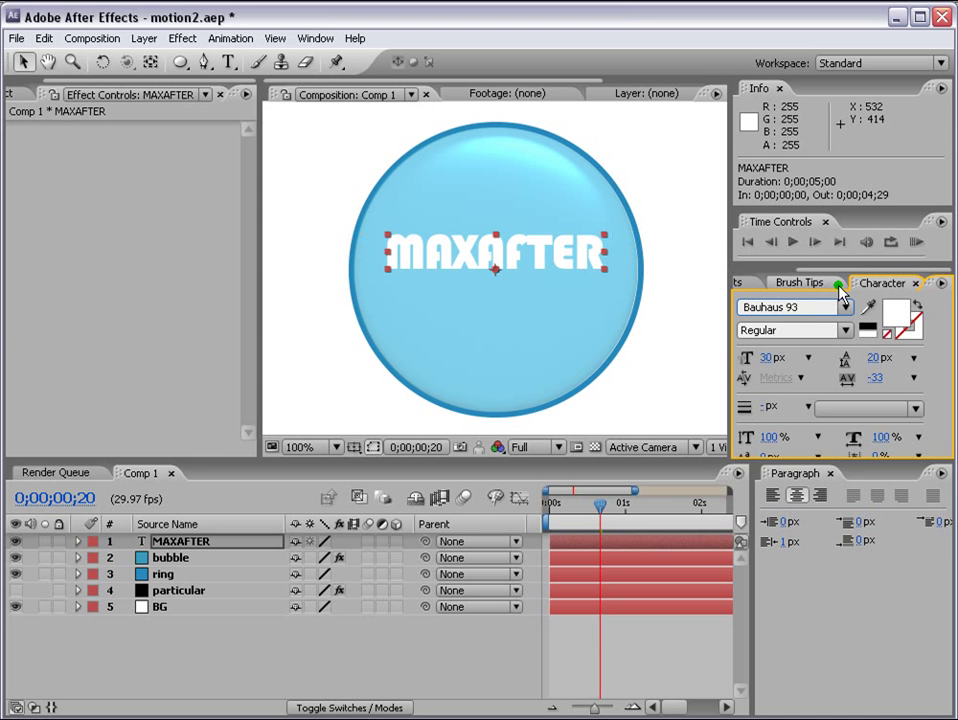
{"action": "key", "text": "Down"}
{"action": "key", "text": "Down"}
{"action": "key", "text": "Down"}
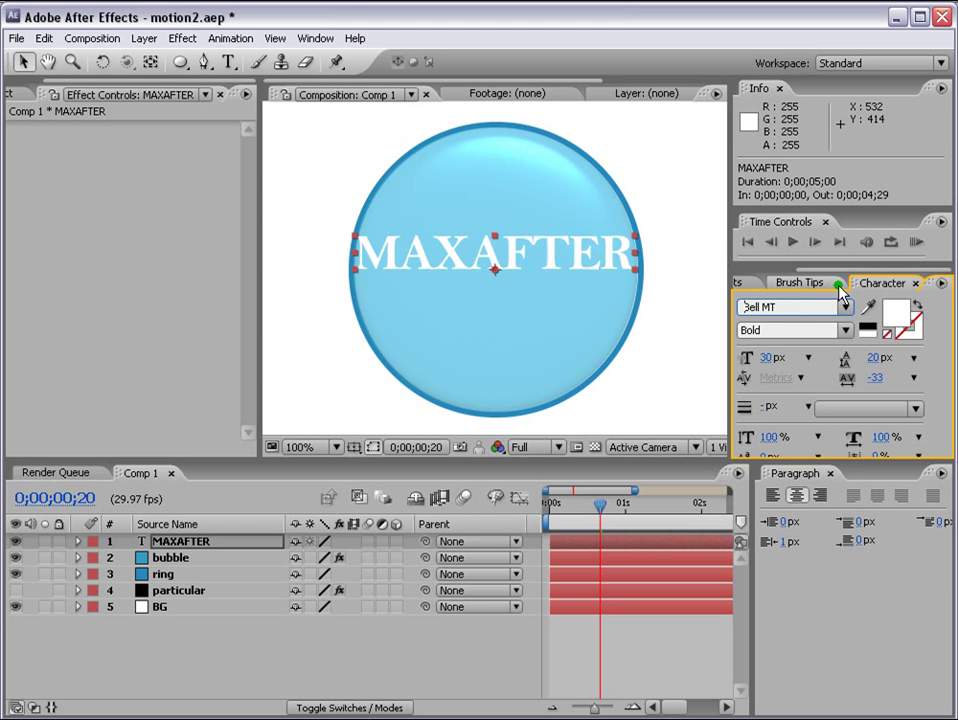
{"action": "key", "text": "Down"}
{"action": "key", "text": "Down"}
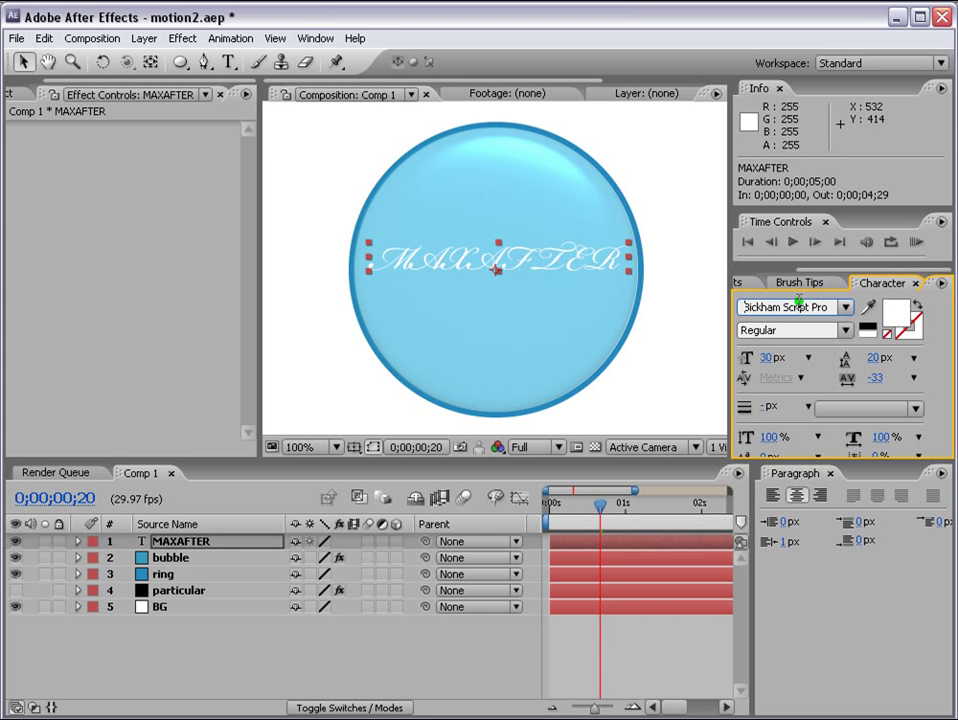
- Set the MAXAFTER text's font to Century Gothic in the Bold style
{"action": "type", "text": "c"}
{"action": "left_click", "coordinate": [848, 310]}
{"action": "left_click", "coordinate": [816, 303]}
{"action": "key", "text": "Down"}
{"action": "key", "text": "Down"}
{"action": "key", "text": "Down"}
{"action": "key", "text": "Down"}
{"action": "key", "text": "Down"}
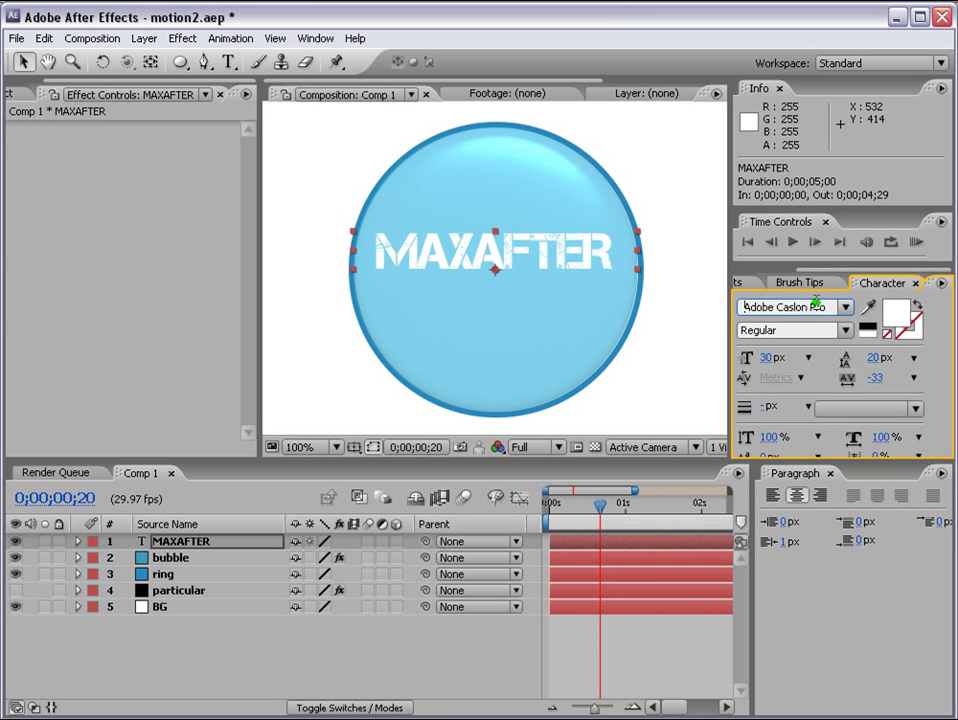
{"action": "key", "text": "Down"}
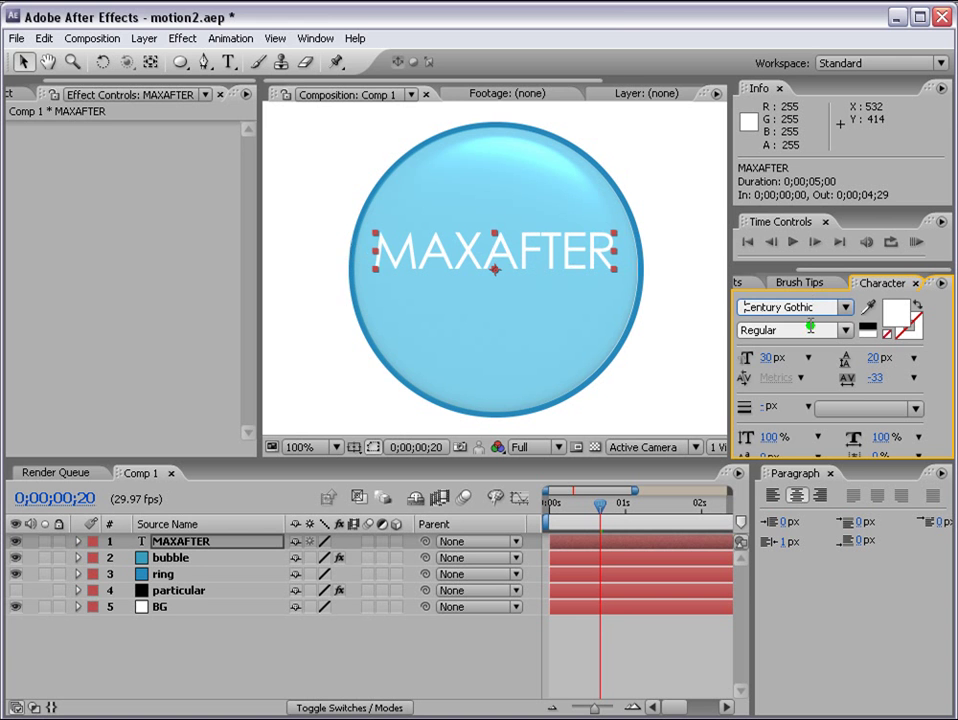
{"action": "left_click", "coordinate": [845, 332]}
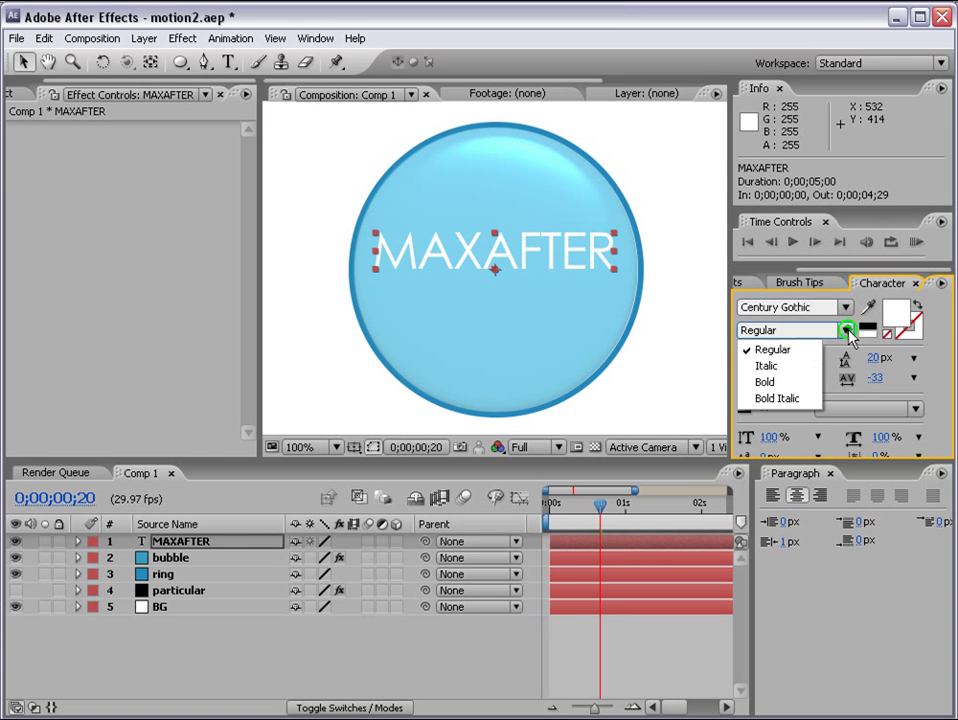
{"action": "left_click", "coordinate": [800, 380]}
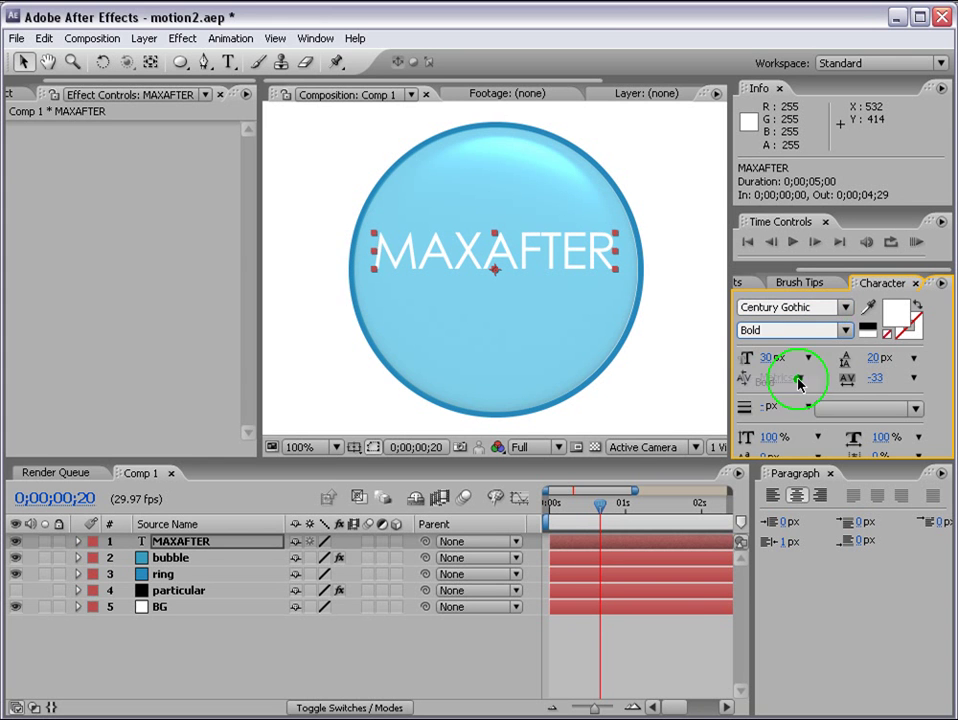
{"action": "left_click", "coordinate": [680, 652]}
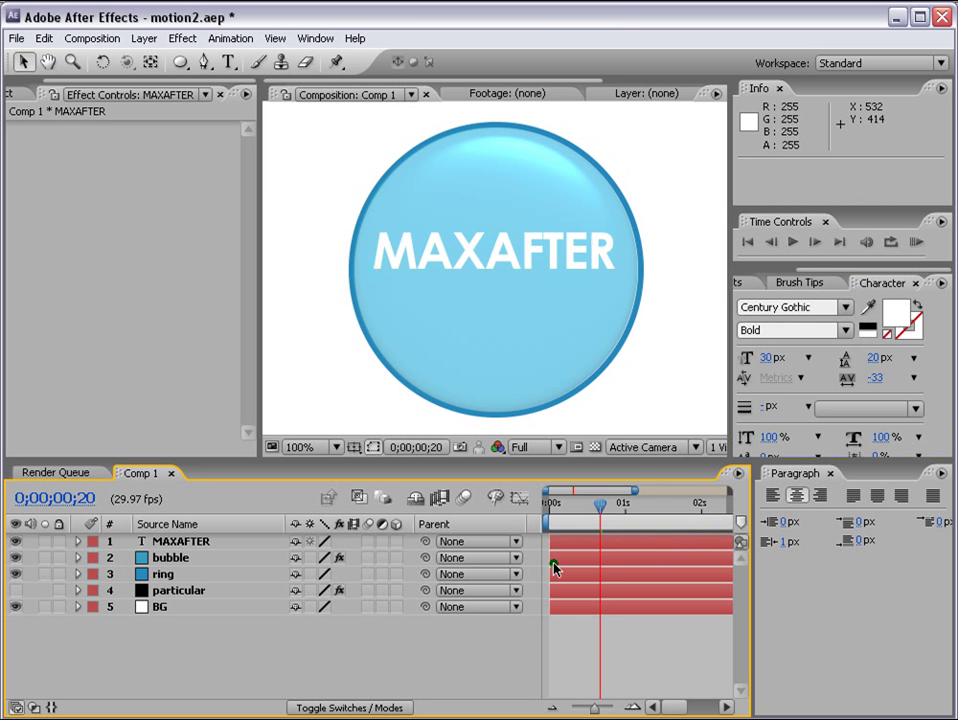
- Duplicate the MAXAFTER text layer and move the copy 40 pixels straight down
{"action": "left_click", "coordinate": [205, 543]}
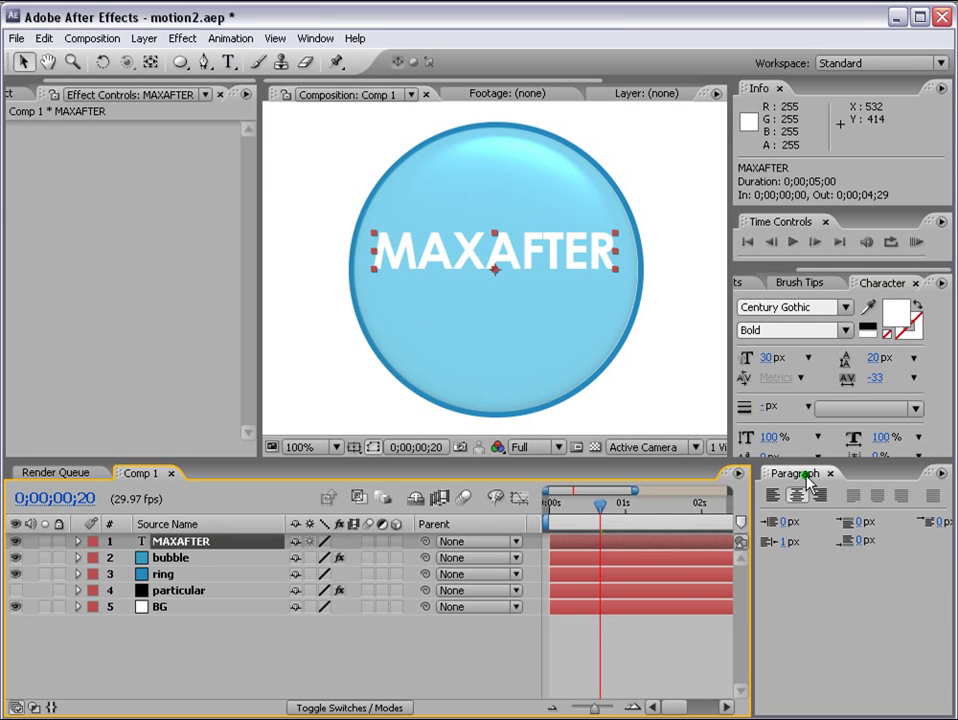
{"action": "key", "text": "ctrl+d"}
{"action": "left_click_drag", "start_coordinate": [510, 258], "coordinate": [510, 298]}
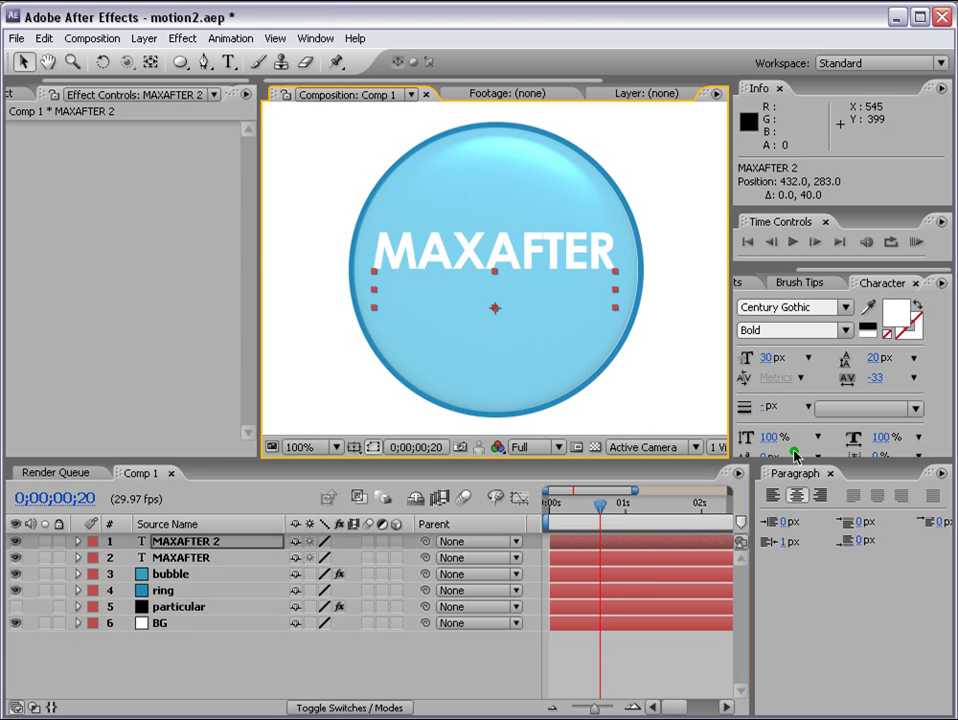
- Replace the duplicated text with MOTION GRAPHIC DESIGN and try giving it the Regular font style
{"action": "double_click", "coordinate": [597, 544]}
{"action": "type", "text": "M"}
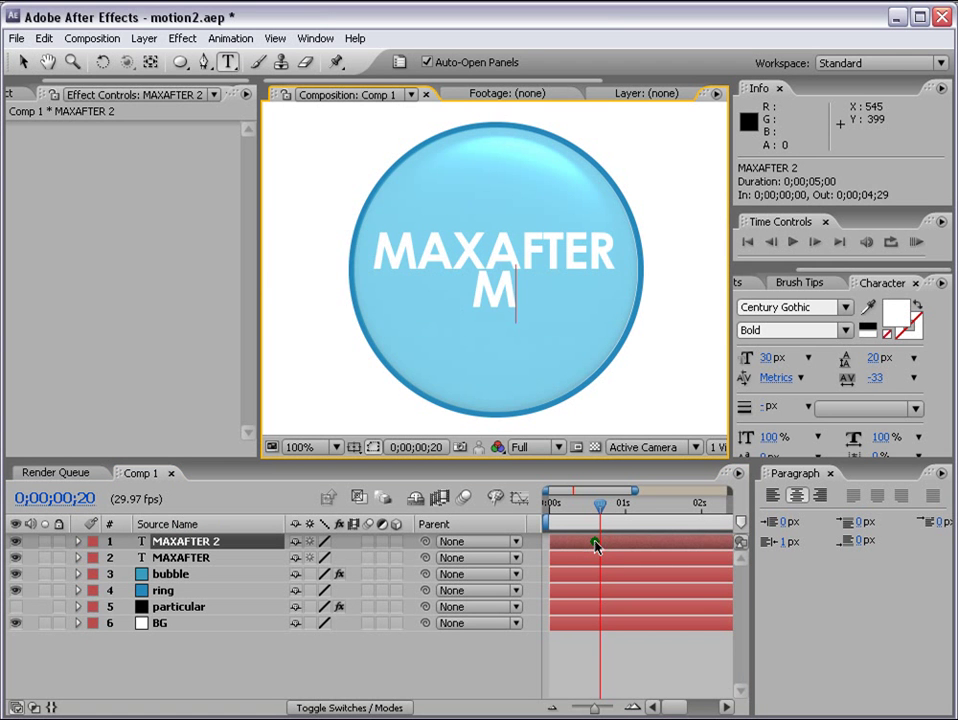
{"action": "type", "text": "OTION GRA"}
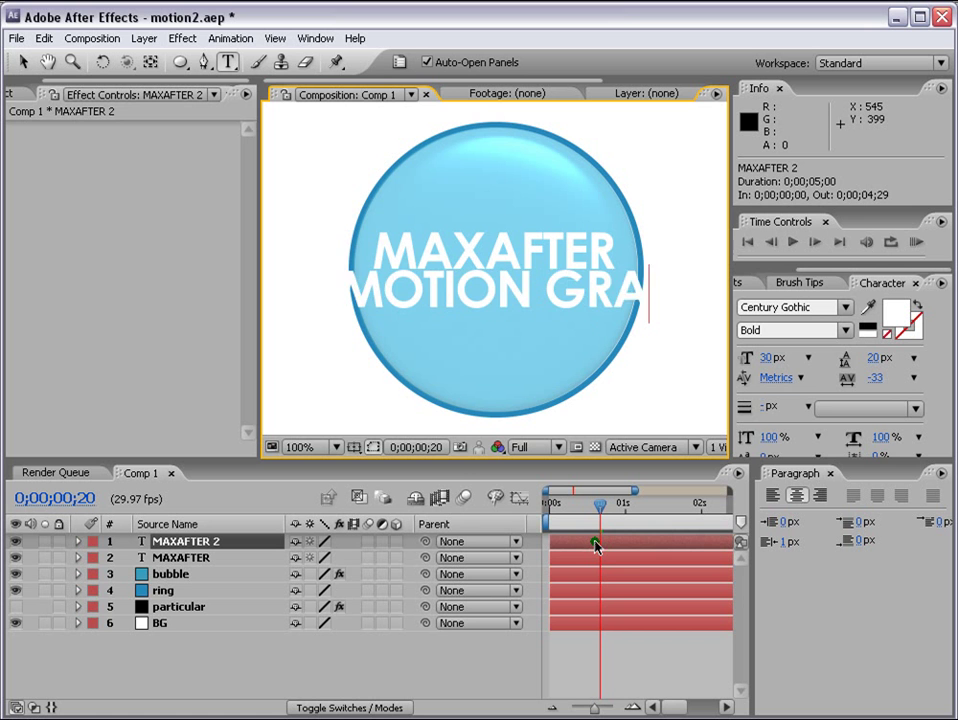
{"action": "type", "text": "PHIC"}
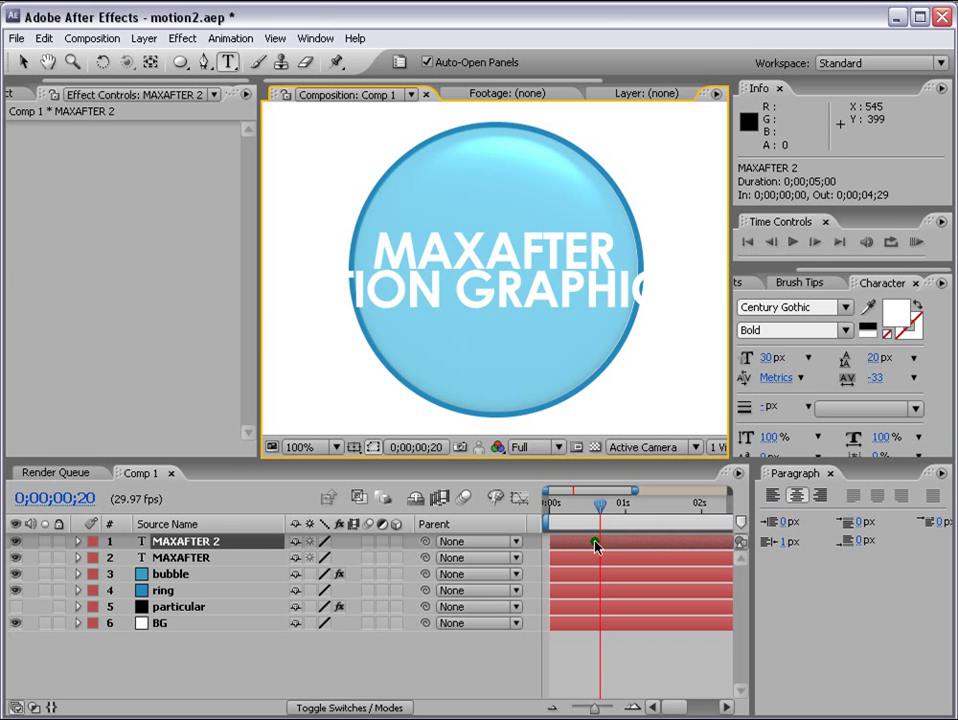
{"action": "type", "text": "SSIGN"}
{"action": "left_click", "coordinate": [845, 329]}
{"action": "left_click", "coordinate": [811, 348]}
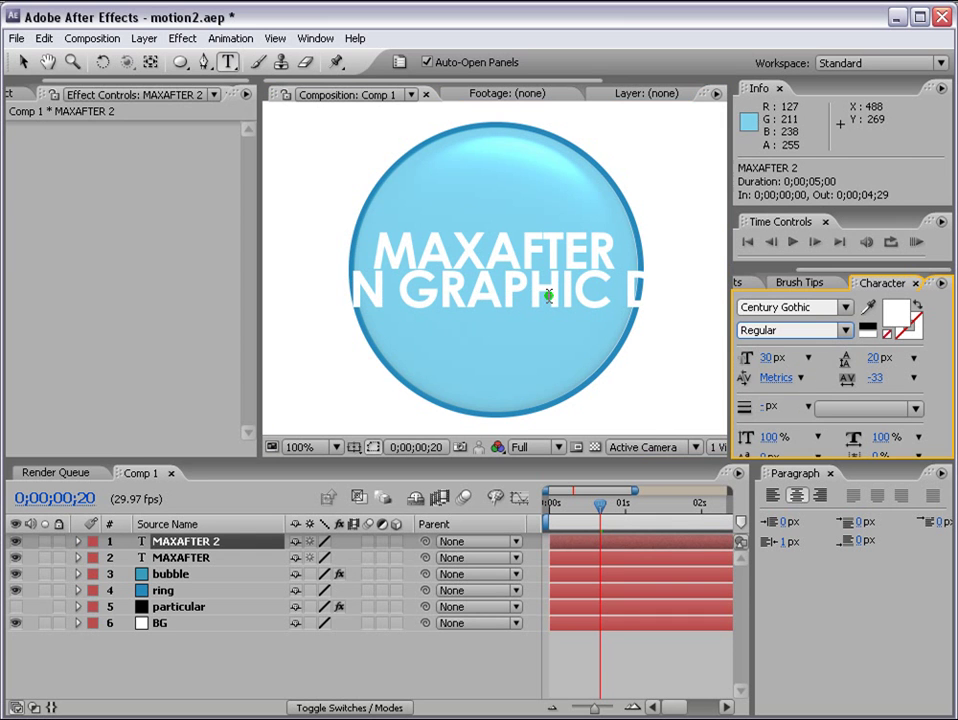
- Scale the MOTION GRAPHIC DESIGN text down to about 76% so it fits inside the bubble
{"action": "left_click", "coordinate": [22, 62]}
{"action": "left_click", "coordinate": [486, 293]}
{"action": "key", "text": "comma"}
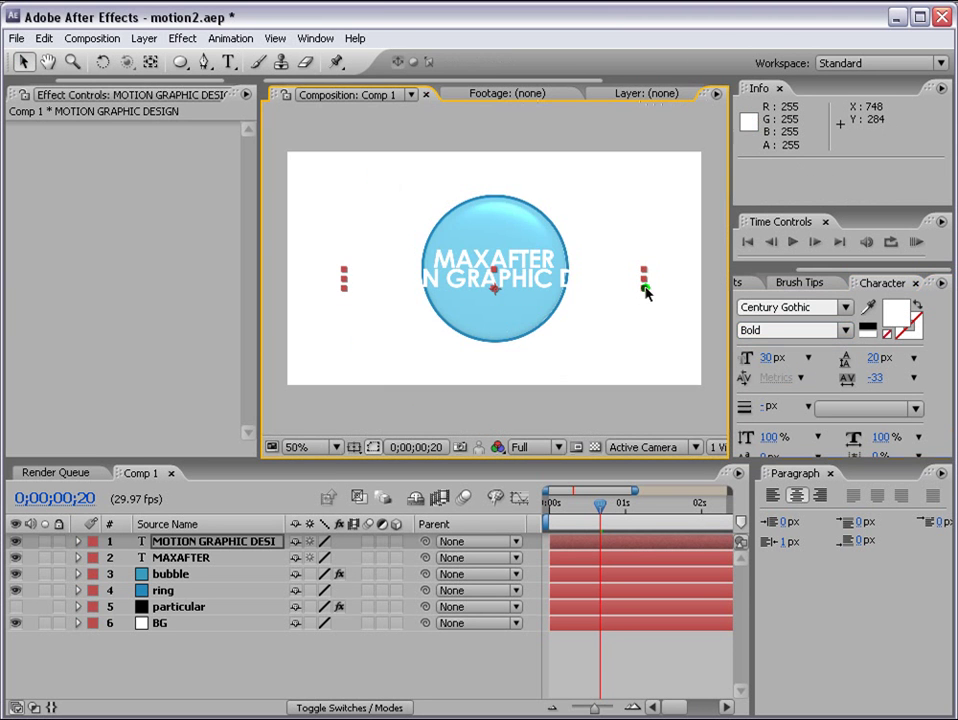
{"action": "left_click_drag", "start_coordinate": [645, 290], "coordinate": [560, 288]}
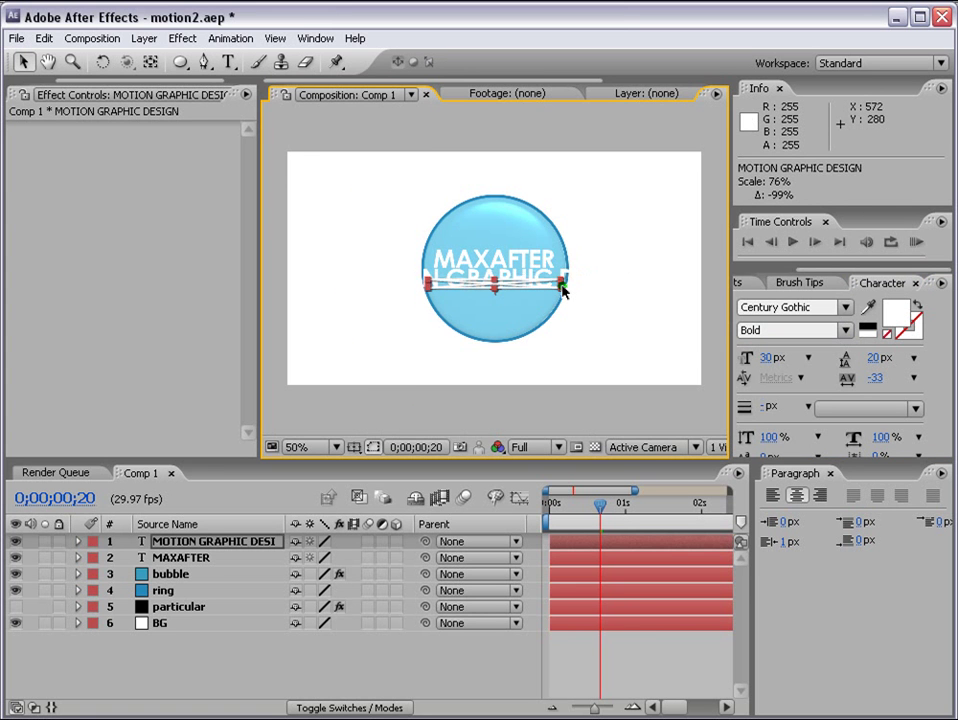
{"action": "key", "text": "period"}
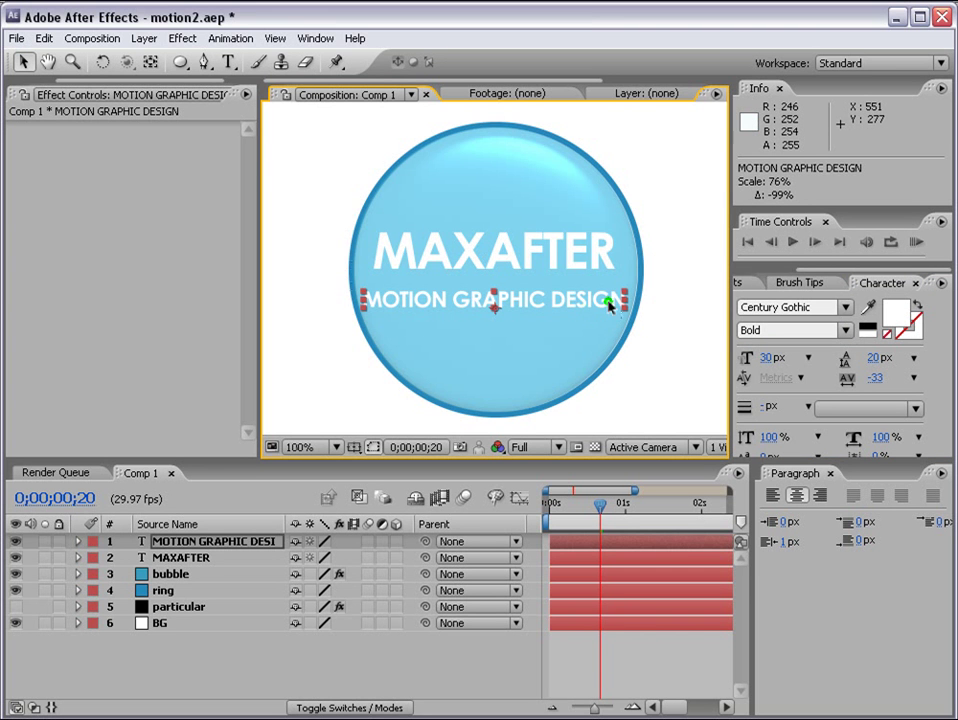
- Set the MOTION GRAPHIC DESIGN text to the Regular style and shrink it to about 73%
{"action": "left_click", "coordinate": [845, 330]}
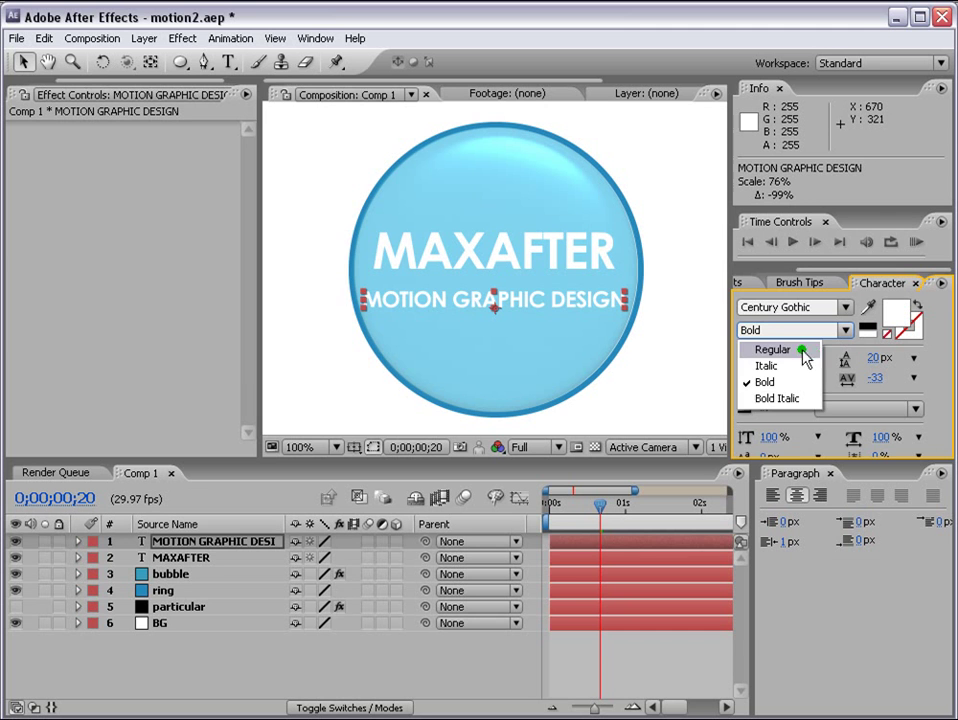
{"action": "left_click", "coordinate": [858, 349]}
{"action": "left_click_drag", "start_coordinate": [627, 307], "coordinate": [621, 307]}
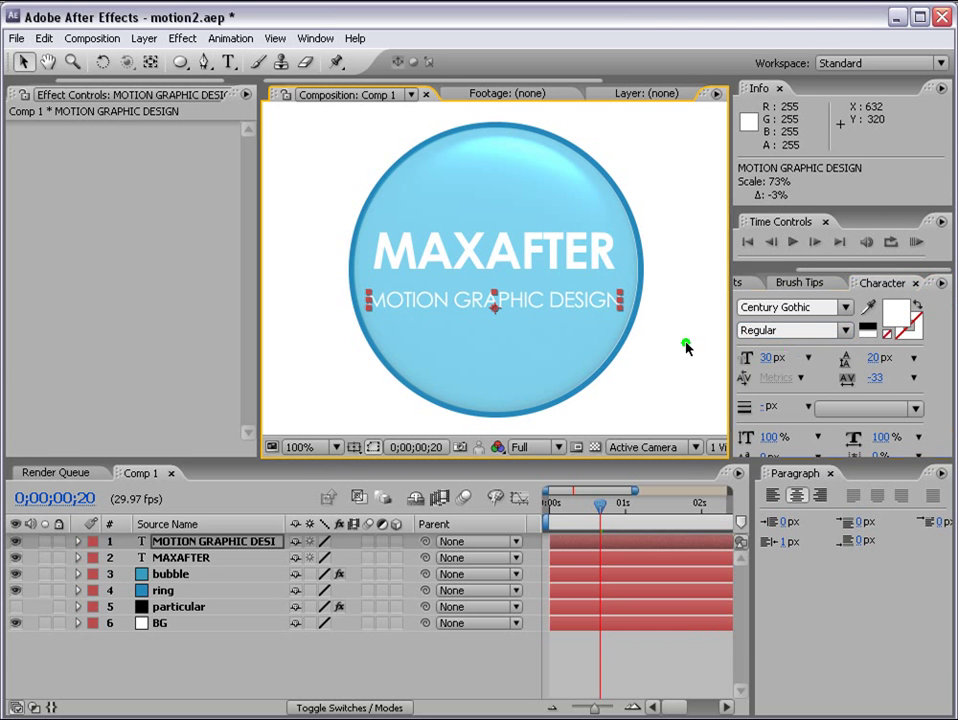
- Nudge the MOTION GRAPHIC DESIGN text up to position 432, 262, directly under MAXAFTER, and deselect it
{"action": "key", "text": "Up"}
{"action": "key", "text": "Up"}
{"action": "key", "text": "Up"}
{"action": "key", "text": "Up"}
{"action": "key", "text": "Up"}
{"action": "key", "text": "Up"}
{"action": "key", "text": "Up"}
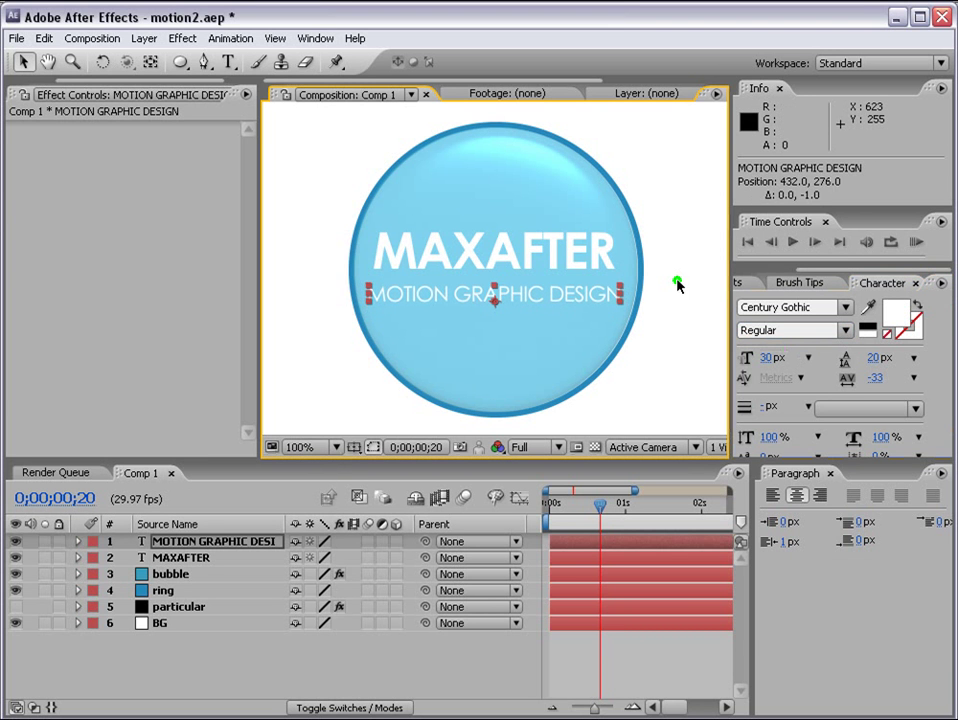
{"action": "key", "text": "Up"}
{"action": "key", "text": "Up"}
{"action": "key", "text": "shift+Up"}
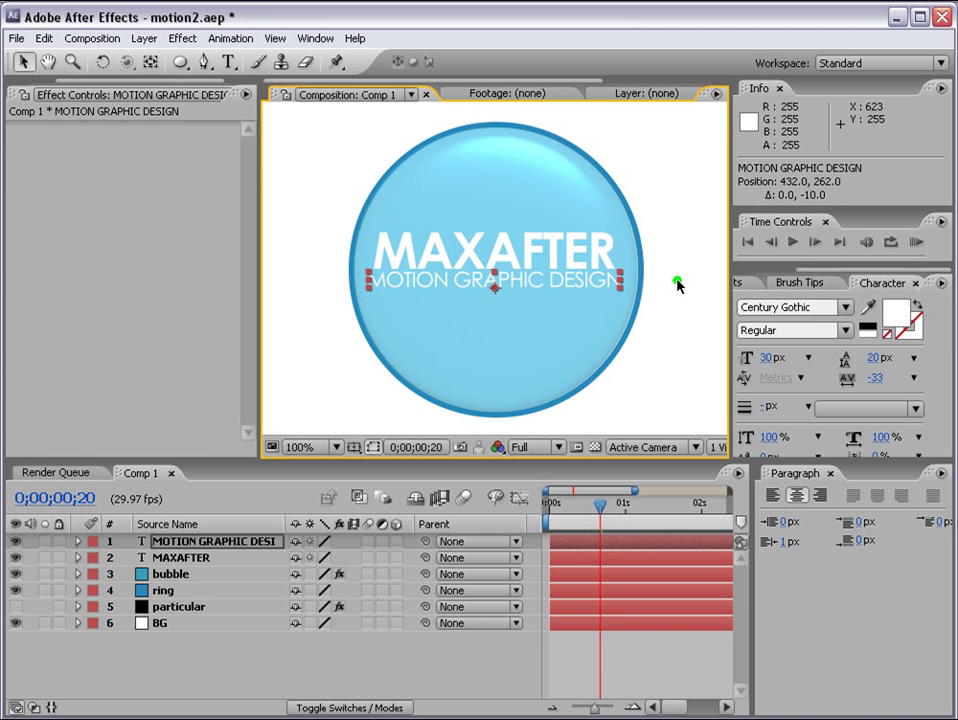
{"action": "left_click", "coordinate": [622, 655]}
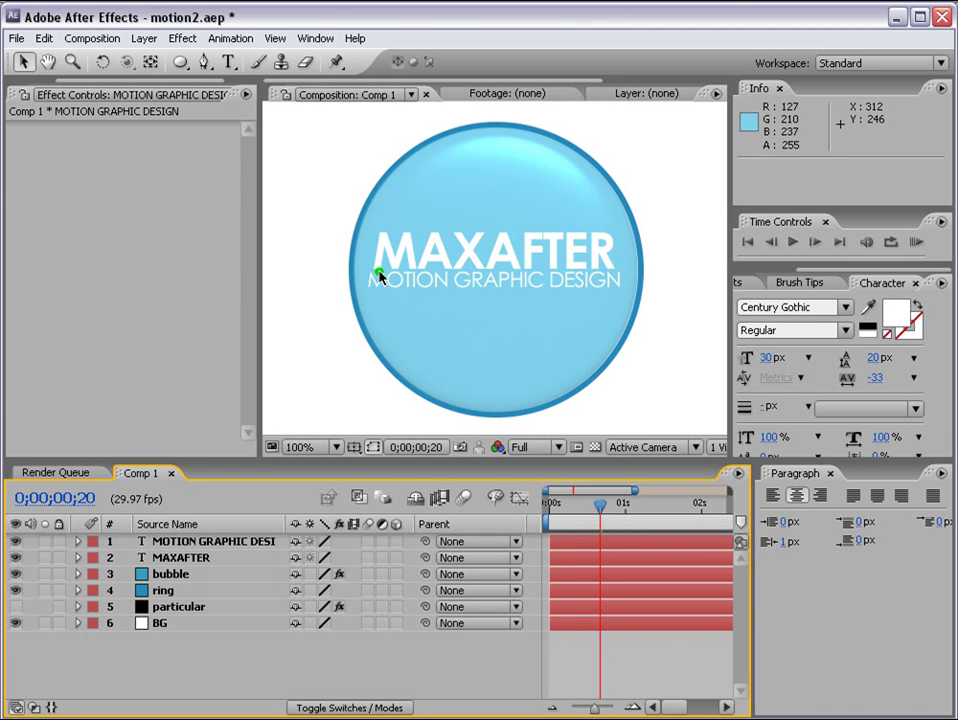
- Widen the composition view, show the rulers and place a vertical guide at 305 along the left edge of MAXAFTER
{"action": "left_click_drag", "start_coordinate": [257, 248], "coordinate": [207, 248]}
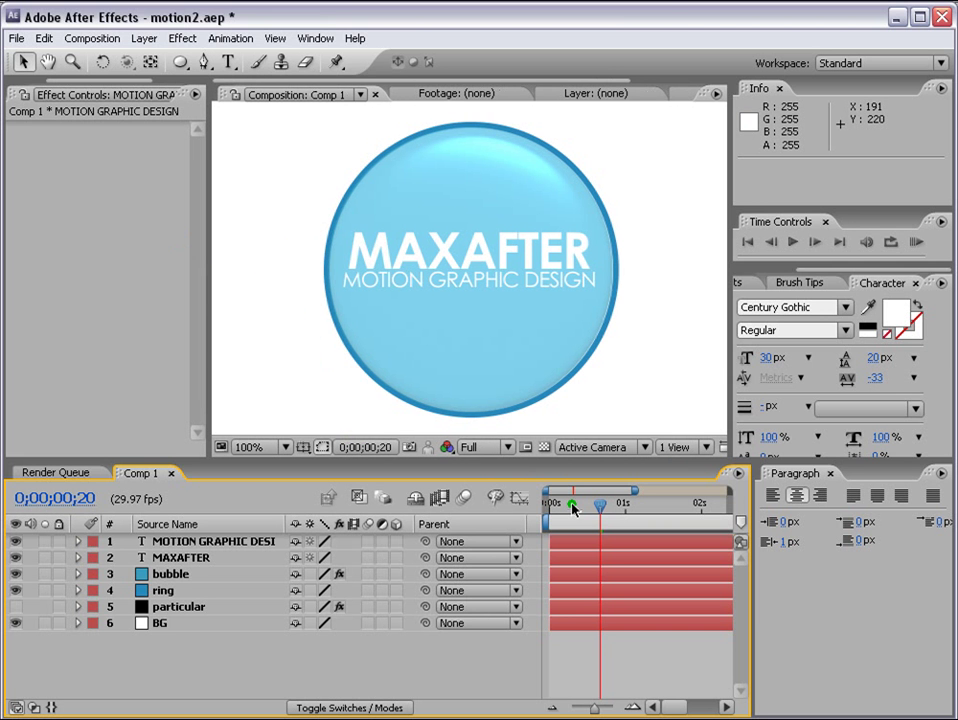
{"action": "key", "text": "ctrl+r"}
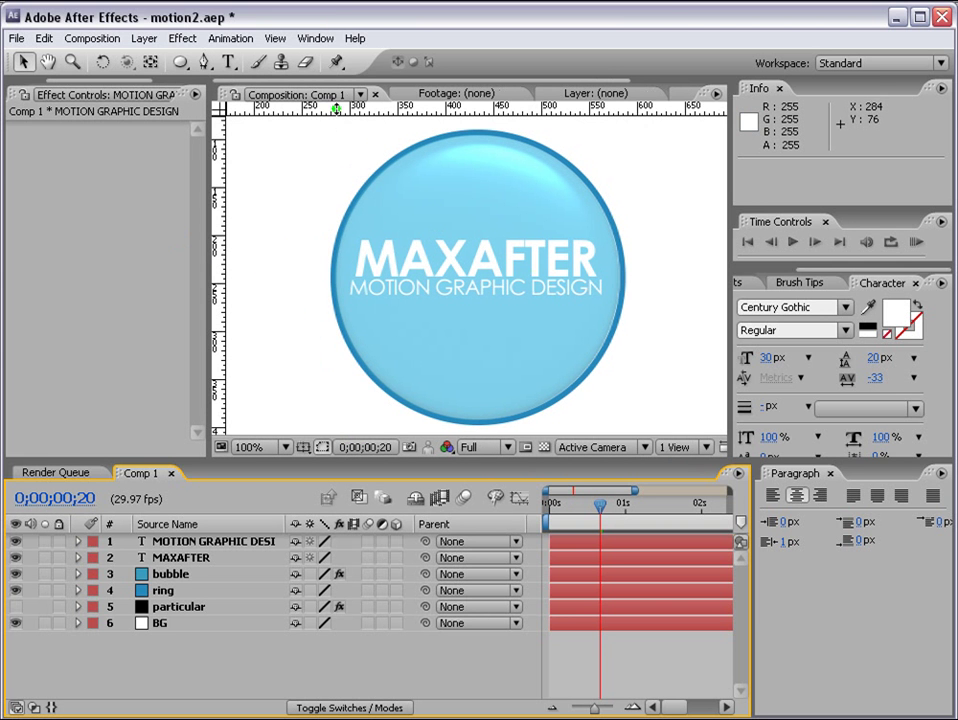
{"action": "left_click_drag", "start_coordinate": [219, 250], "coordinate": [355, 282]}
{"action": "scroll", "coordinate": [406, 312], "scroll_direction": "up", "scroll_amount": 1}
{"action": "key", "text": "space"}
{"action": "left_click_drag", "start_coordinate": [296, 281], "coordinate": [359, 306]}
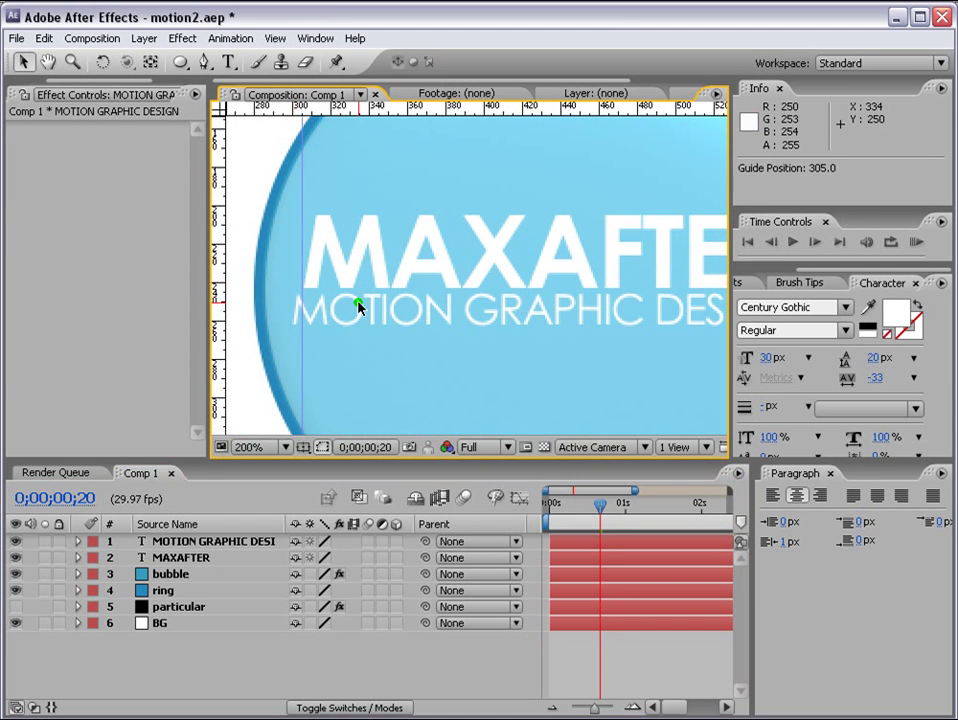
- Scale the MOTION GRAPHIC DESIGN text to about 71% so its left edge lines up with the guide
{"action": "left_click", "coordinate": [359, 306]}
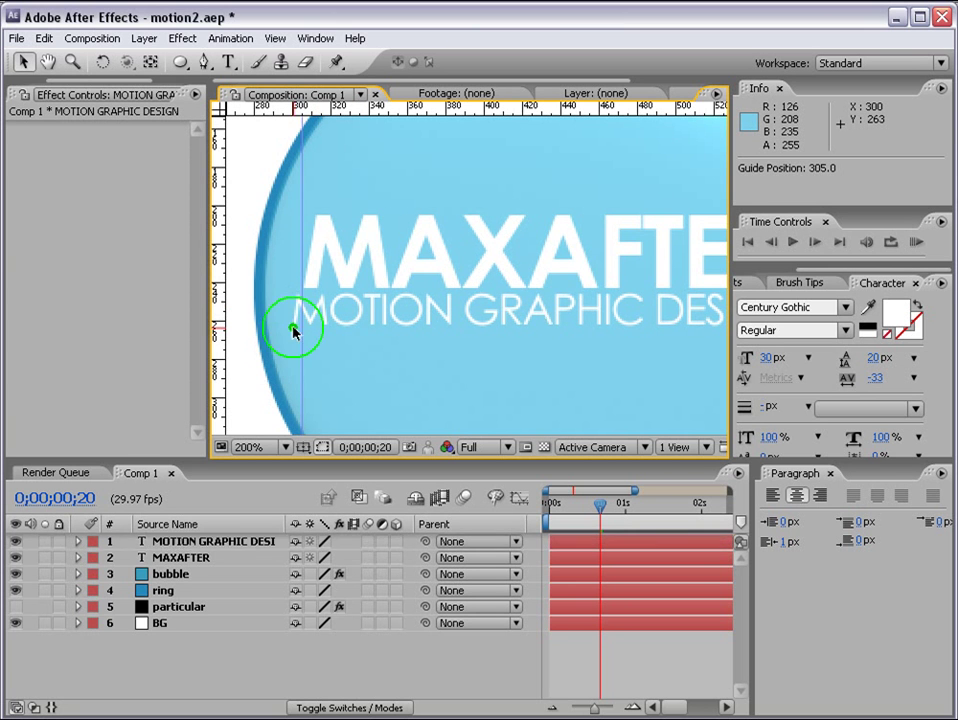
{"action": "left_click_drag", "start_coordinate": [295, 328], "coordinate": [302, 327]}
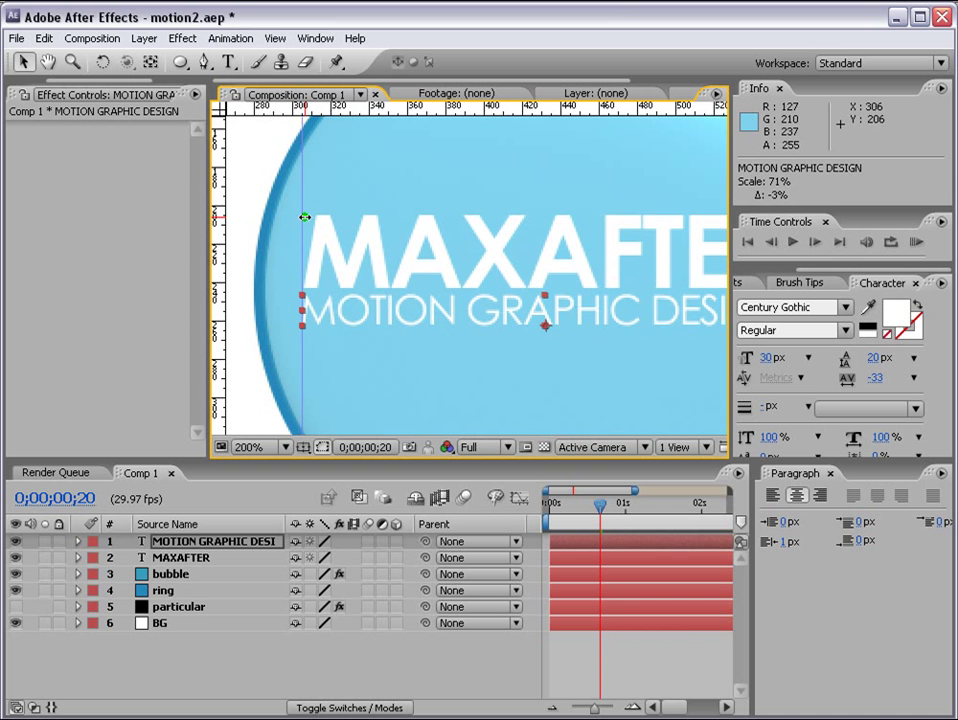
{"action": "scroll", "coordinate": [382, 247], "scroll_direction": "down", "scroll_amount": 1}
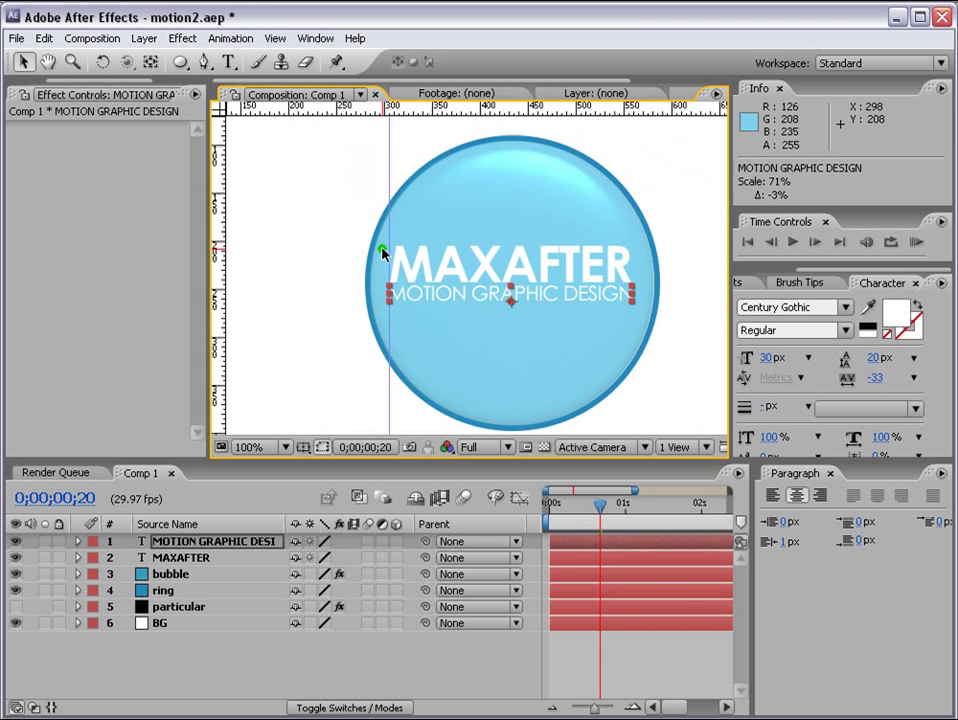
{"action": "left_click", "coordinate": [676, 659]}
- Hide the rulers, remove the vertical guide and save the project
{"action": "key", "text": "ctrl+r"}
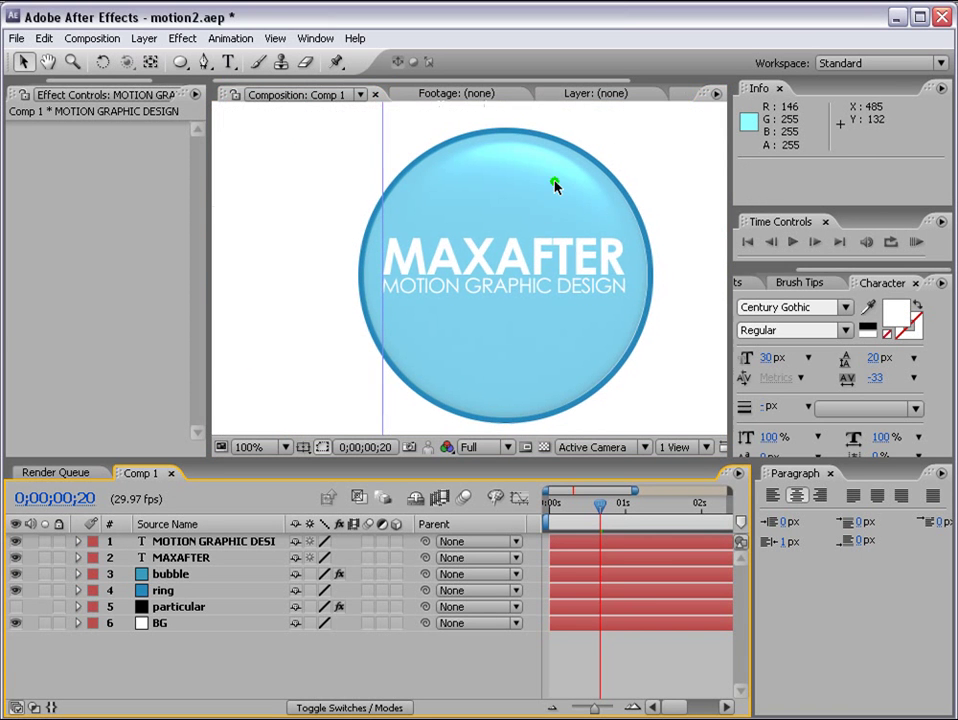
{"action": "left_click_drag", "start_coordinate": [381, 136], "coordinate": [849, 703]}
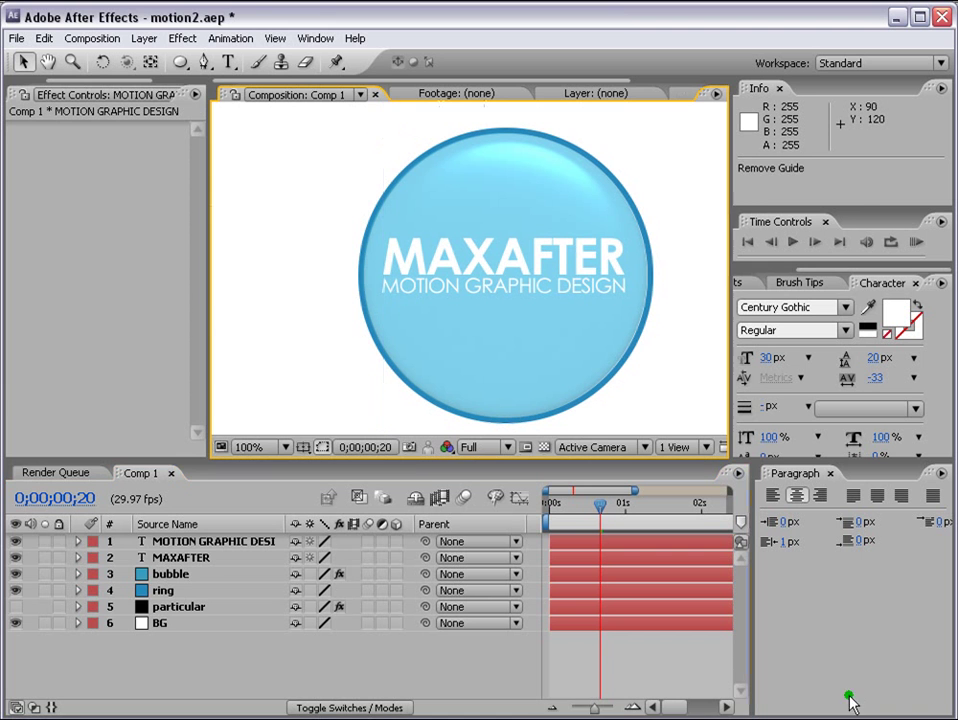
{"action": "key", "text": "ctrl+s"}
- Nudge both text layers together about 8 pixels down to center them vertically in the bubble
{"action": "left_click", "coordinate": [592, 558]}
{"action": "left_click", "coordinate": [608, 542], "text": "shift"}
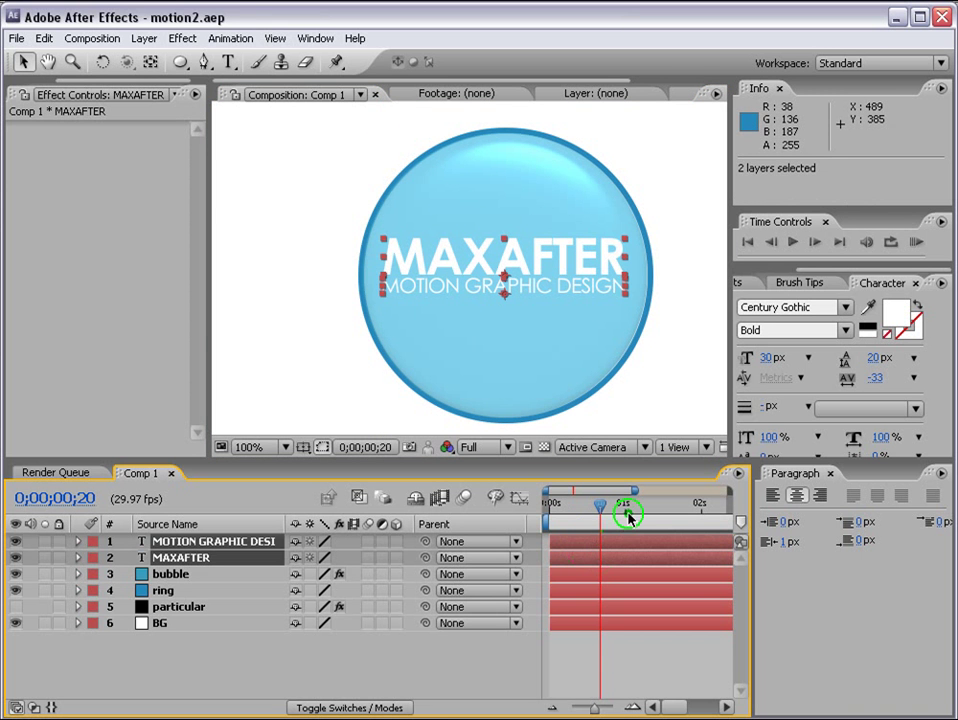
{"action": "key", "text": "shift+Down"}
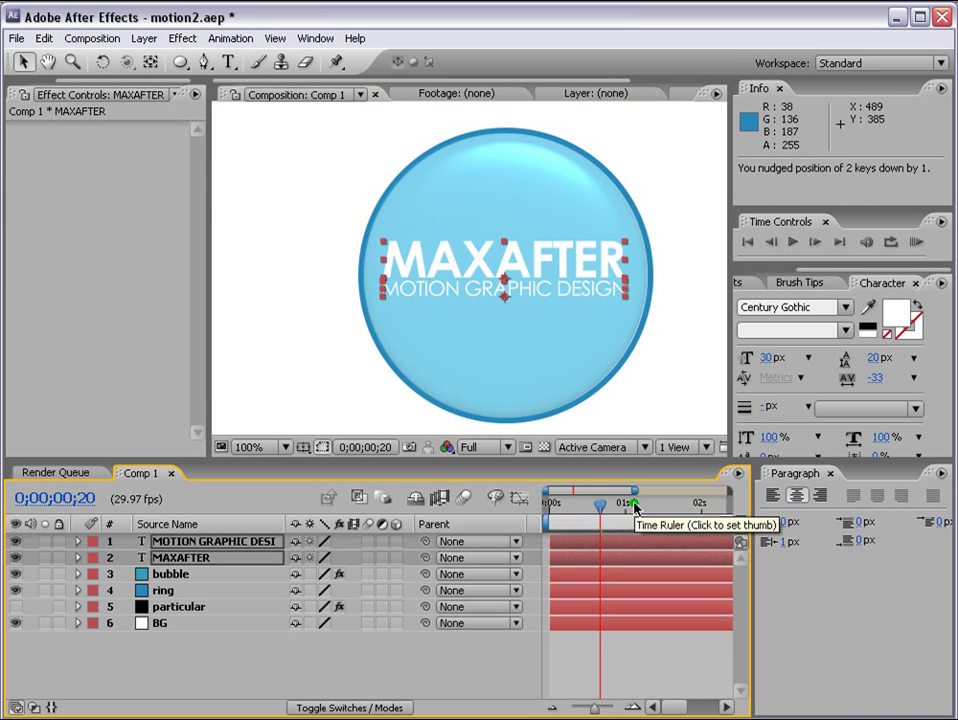
{"action": "key", "text": "Up"}
{"action": "key", "text": "Up"}
{"action": "key", "text": "shift+Up"}
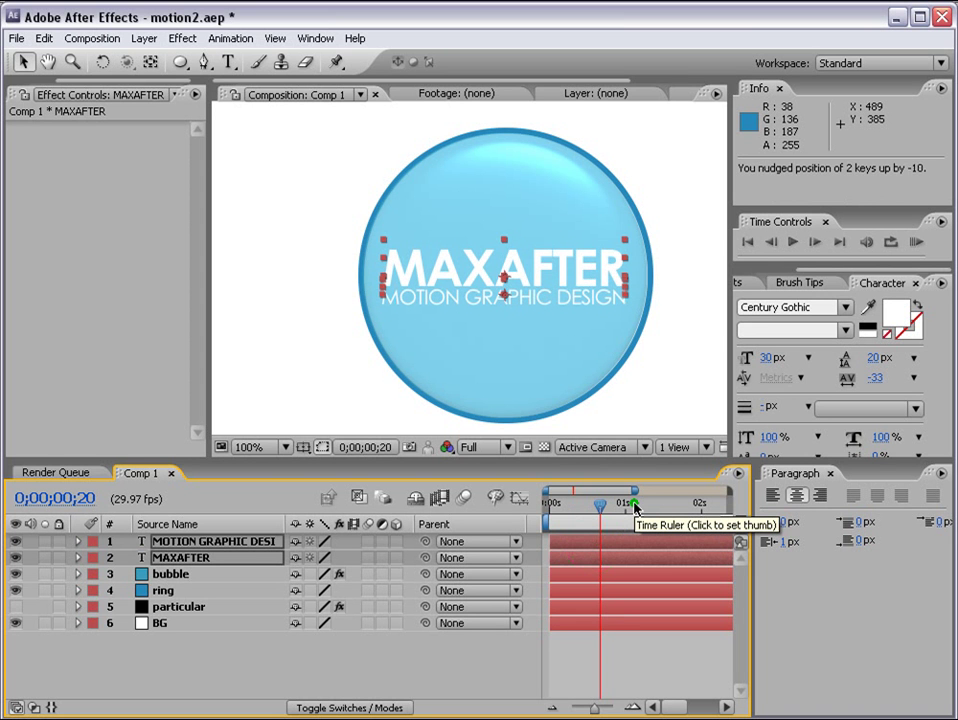
{"action": "key", "text": "Down"}
{"action": "key", "text": "Down"}
{"action": "key", "text": "Down"}
{"action": "key", "text": "Down"}
{"action": "key", "text": "Down"}
{"action": "key", "text": "Down"}
{"action": "key", "text": "Down"}
{"action": "key", "text": "Down"}
{"action": "key", "text": "Down"}
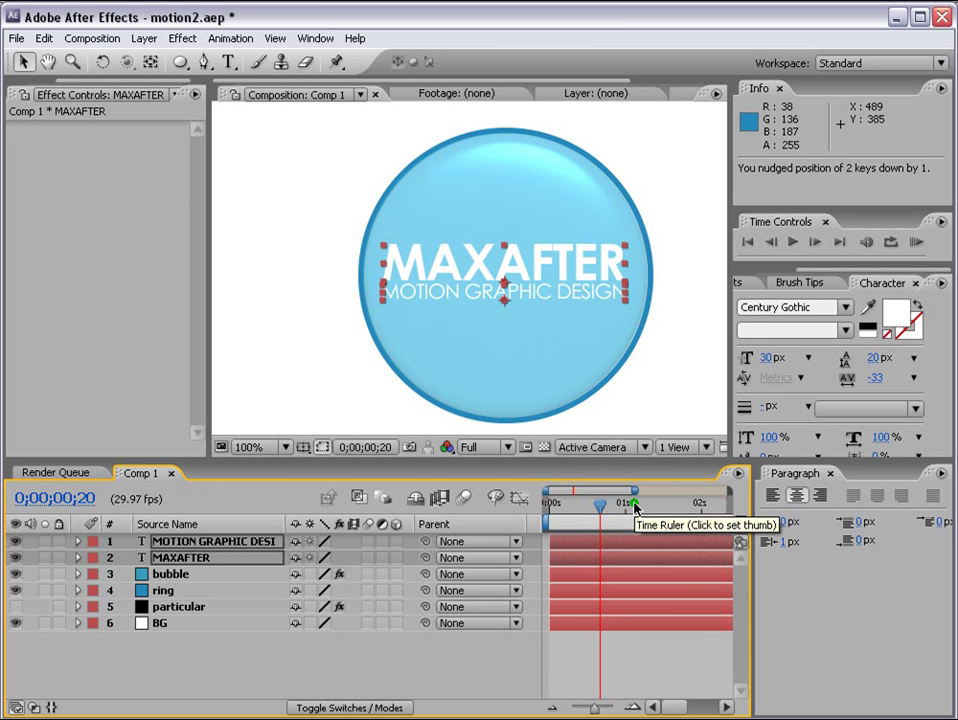
{"action": "key", "text": "Down"}
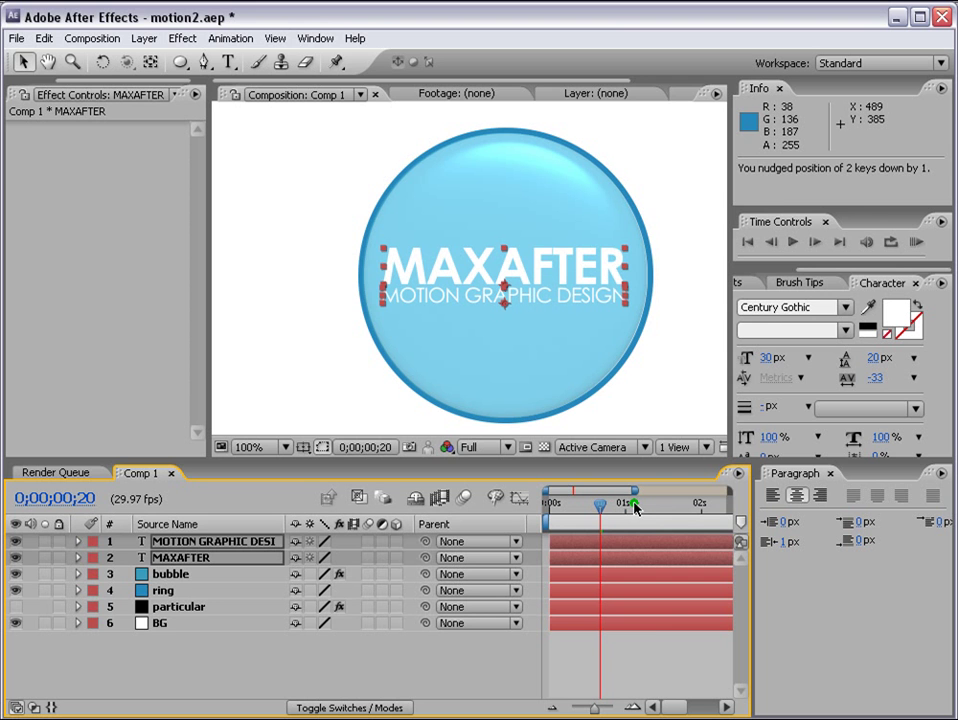
{"action": "key", "text": "Up"}
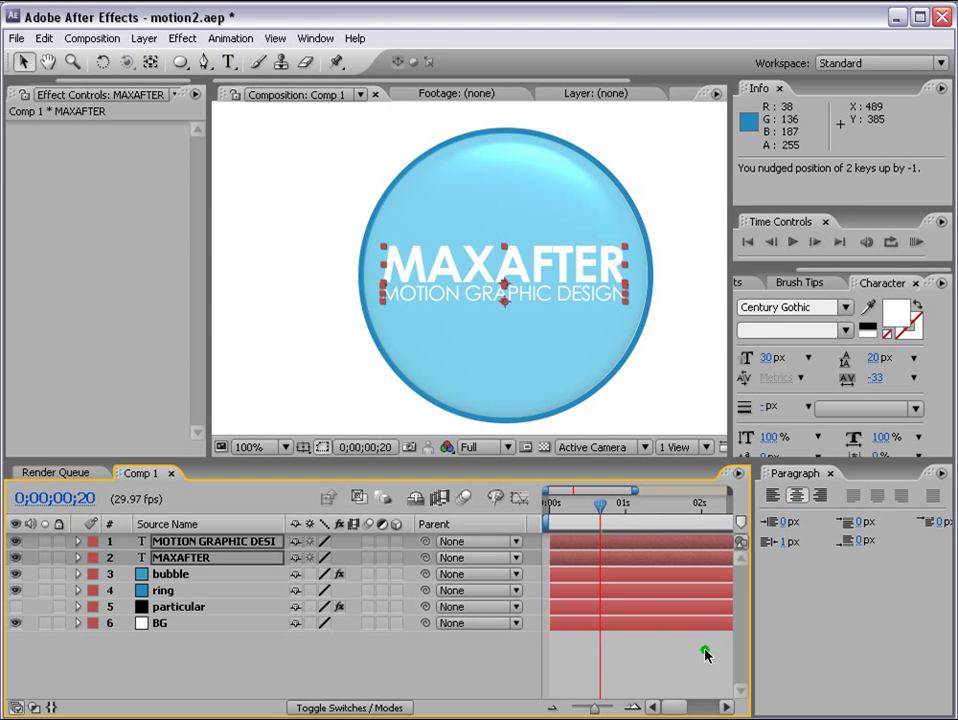
{"action": "left_click", "coordinate": [676, 662]}
- Select the MAXAFTER text layer and search the effects and presets for "eva"
{"action": "left_click", "coordinate": [187, 561]}
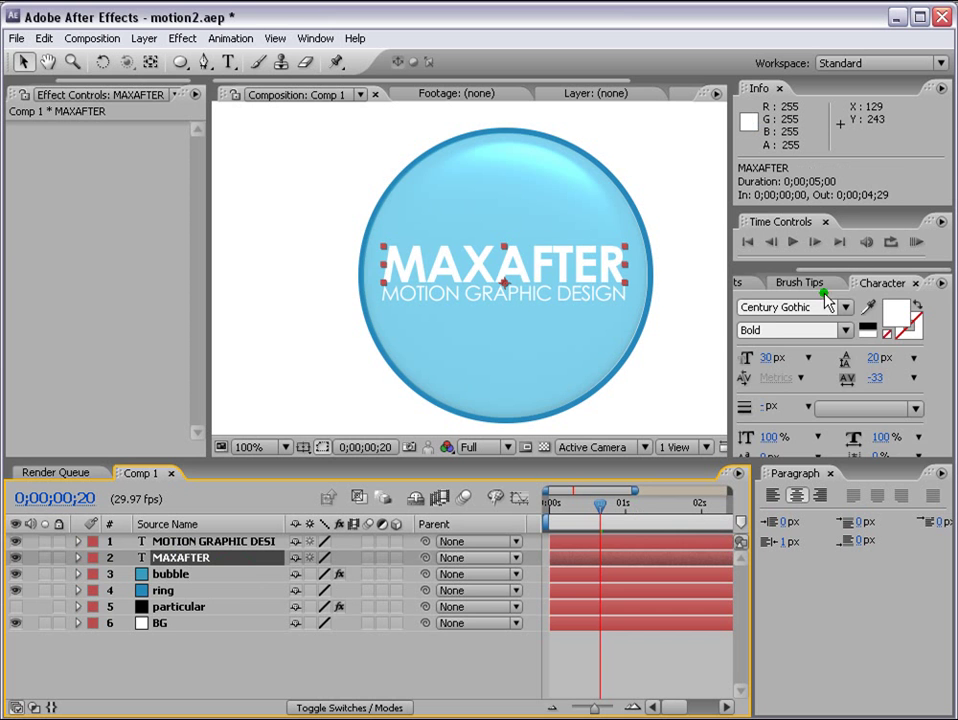
{"action": "left_click", "coordinate": [752, 290]}
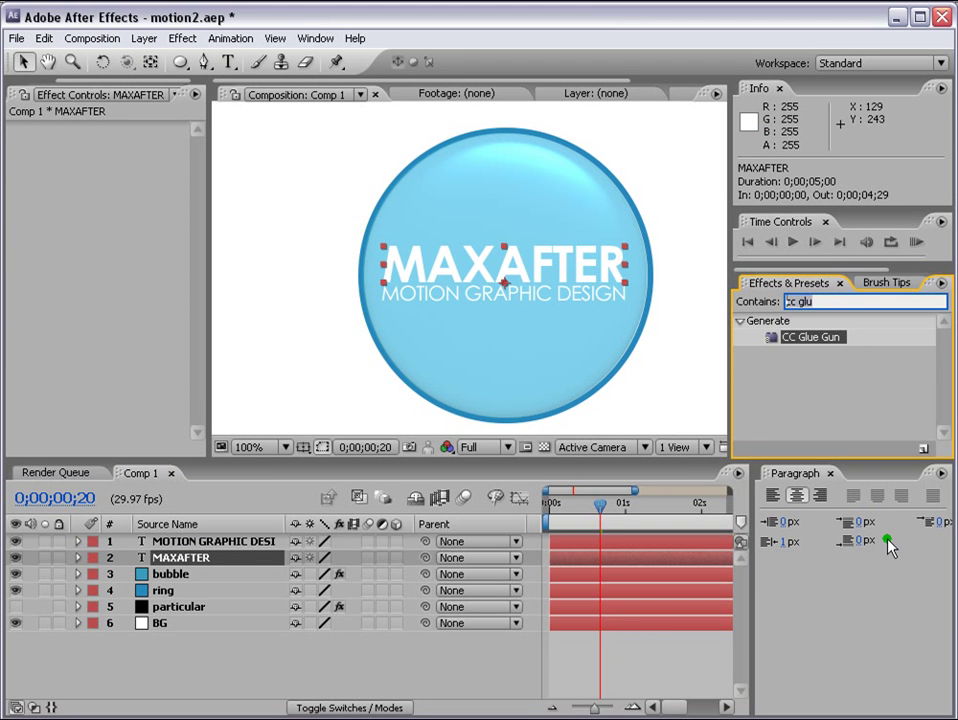
{"action": "type", "text": "eva"}
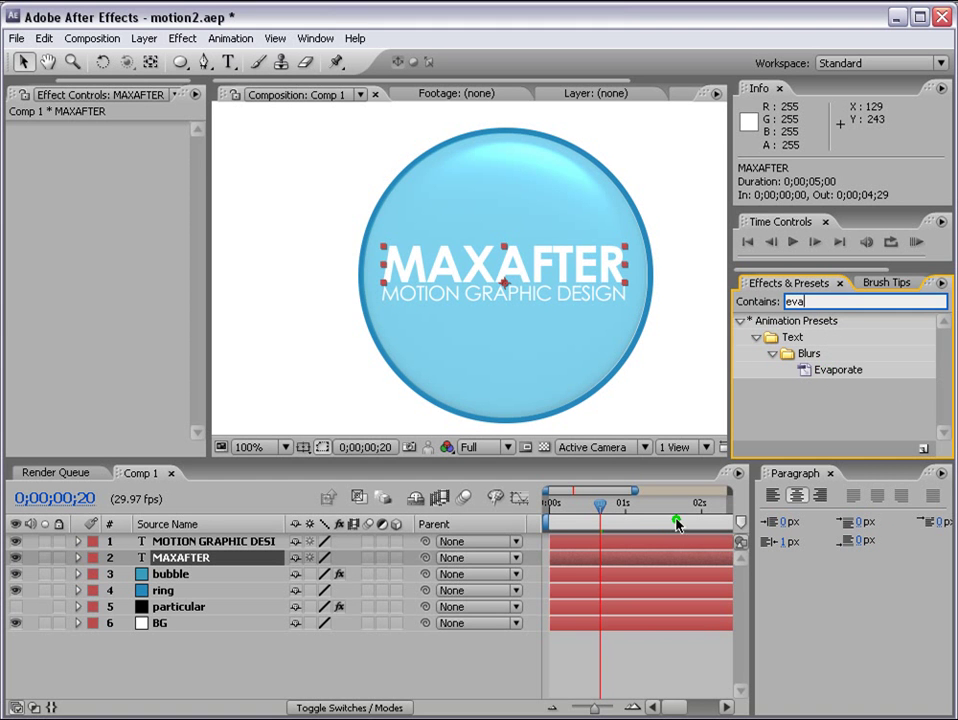
- Close the Paragraph panel and shift both text layers in time so they start at 0;00;01;18
{"action": "left_click", "coordinate": [625, 507]}
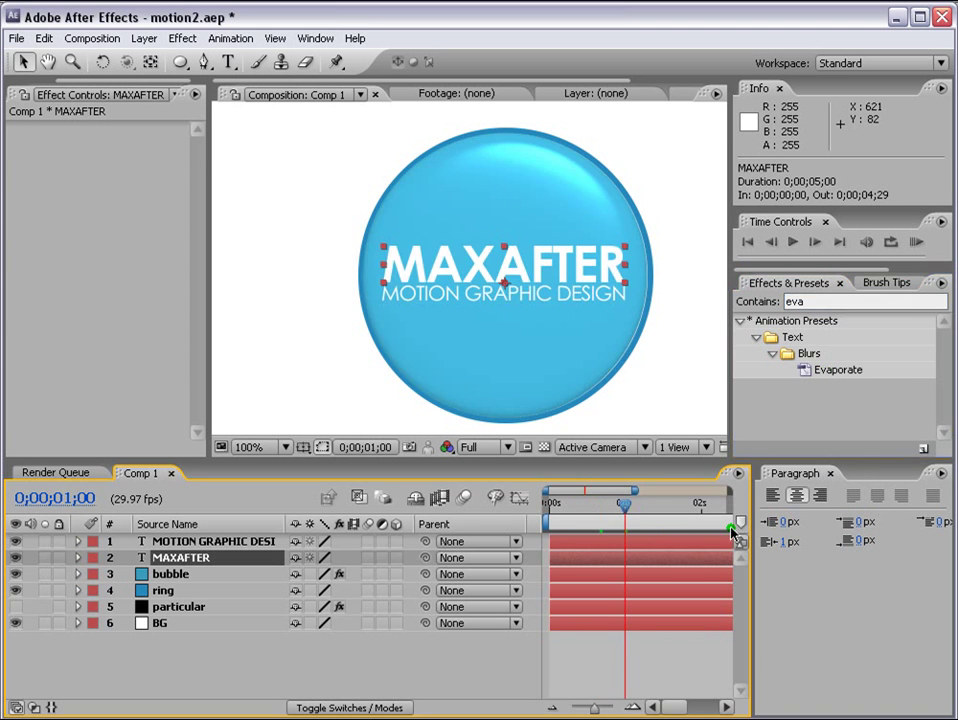
{"action": "left_click", "coordinate": [829, 473]}
{"action": "left_click", "coordinate": [656, 509]}
{"action": "left_click_drag", "start_coordinate": [656, 509], "coordinate": [672, 512]}
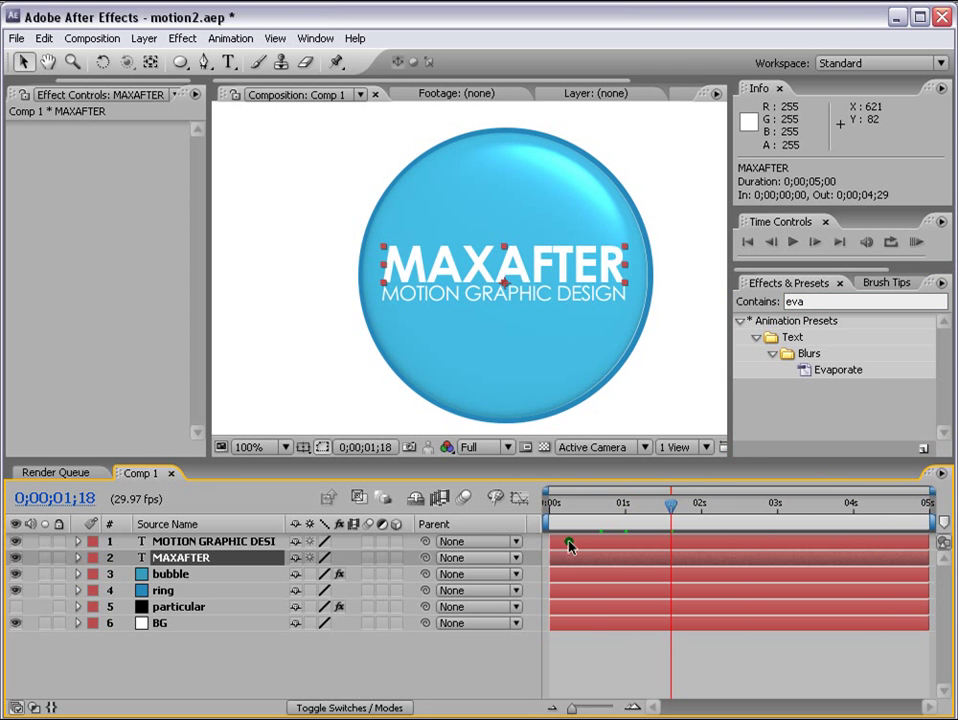
{"action": "left_click", "coordinate": [567, 542], "text": "shift"}
{"action": "left_click_drag", "start_coordinate": [560, 557], "coordinate": [678, 558]}
{"action": "left_click", "coordinate": [692, 652]}
- Apply the Evaporate text preset to the MAXAFTER layer at 0;00;01;18 and reveal its keyframes
{"action": "left_click", "coordinate": [683, 561]}
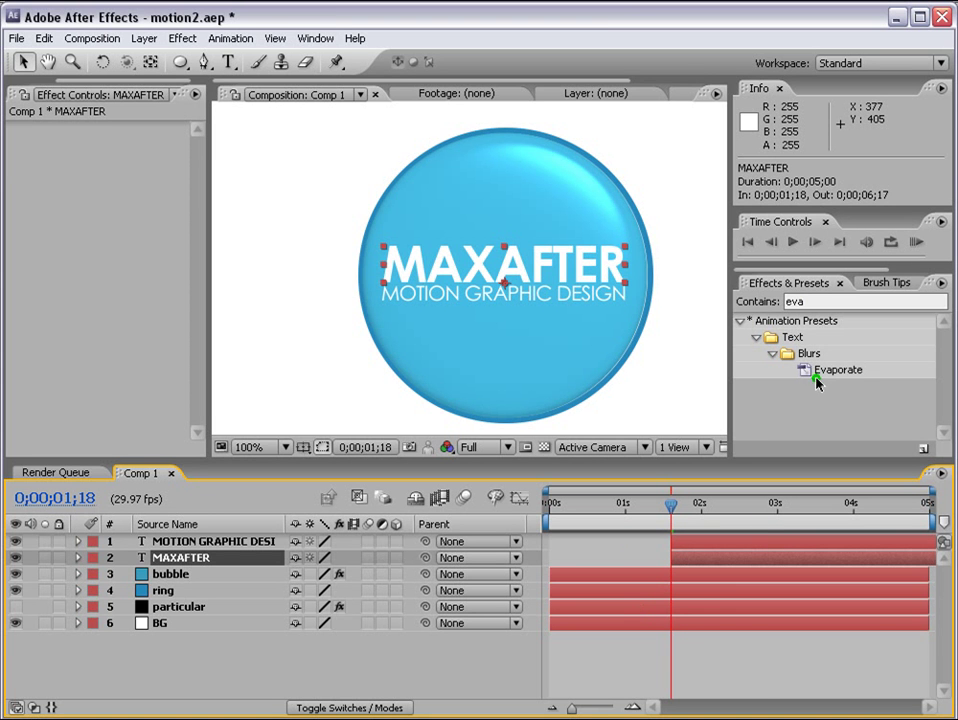
{"action": "left_click_drag", "start_coordinate": [821, 369], "coordinate": [714, 559]}
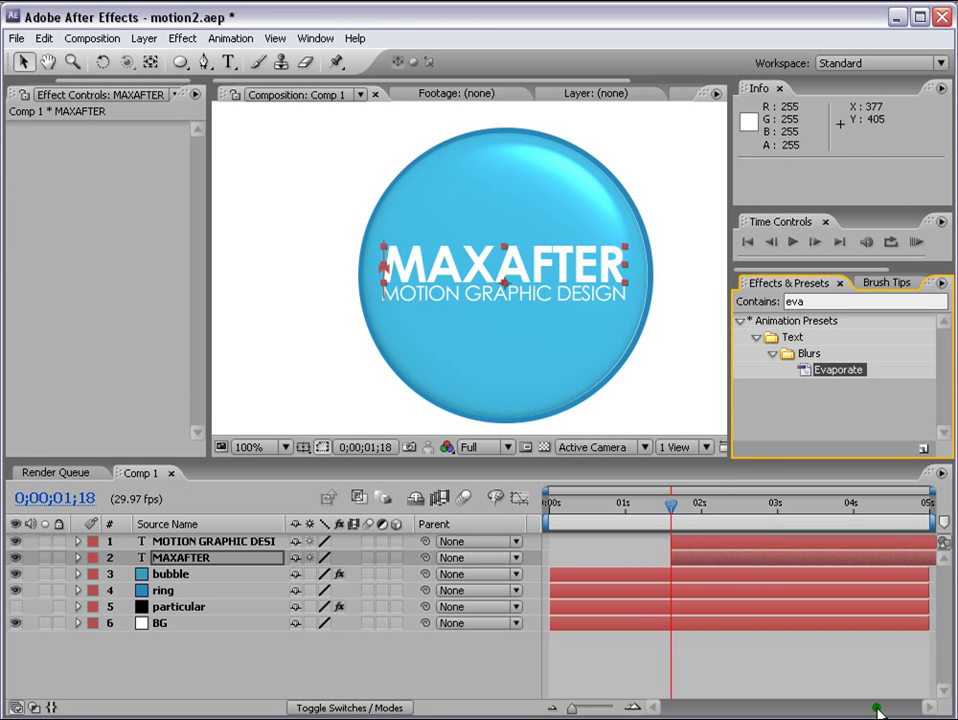
{"action": "left_click", "coordinate": [716, 561]}
{"action": "key", "text": "u"}
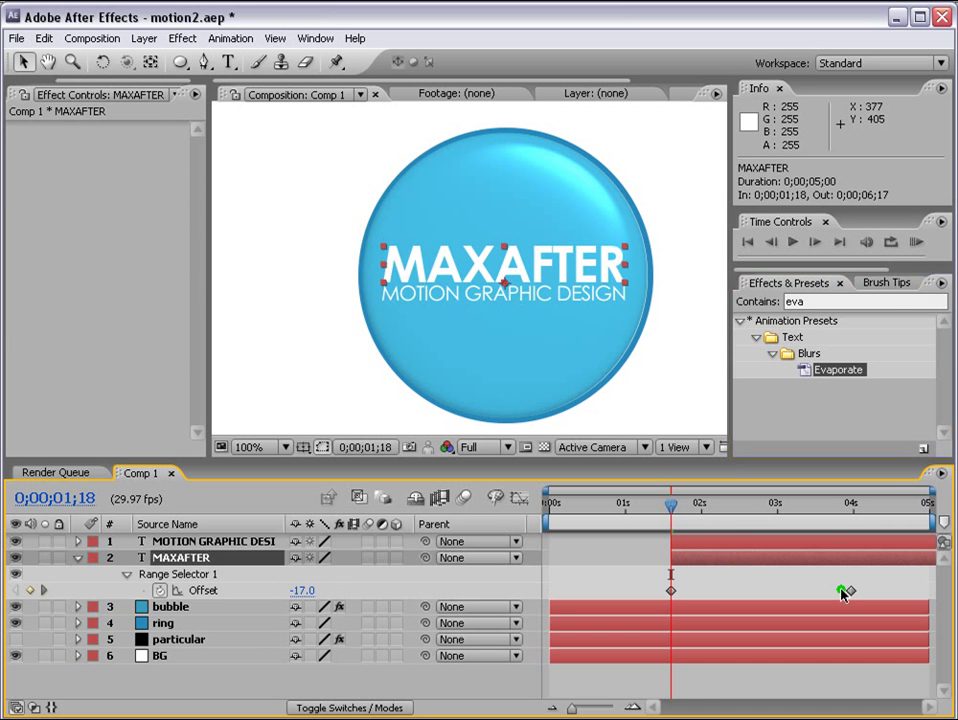
- Solo the MAXAFTER layer and preview its Evaporate animation
{"action": "left_click", "coordinate": [45, 557]}
{"action": "left_click", "coordinate": [916, 242]}
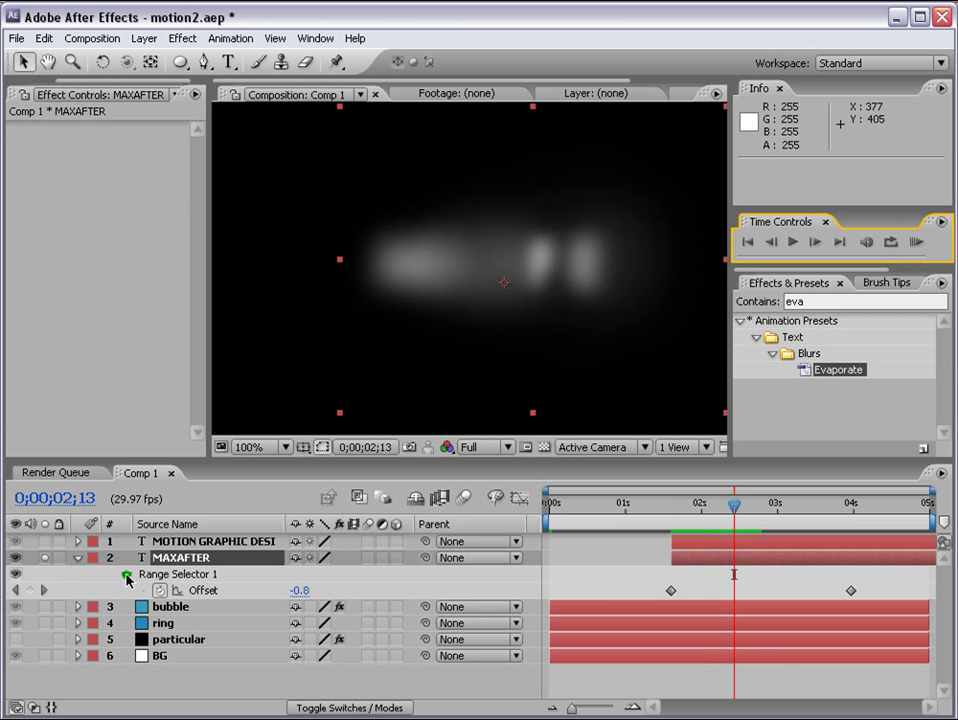
- Reveal the MAXAFTER layer's modified properties and set the Evaporate range selector's shape to Ramp Up
{"action": "left_click", "coordinate": [186, 562]}
{"action": "key", "text": "u"}
{"action": "key", "text": "u"}
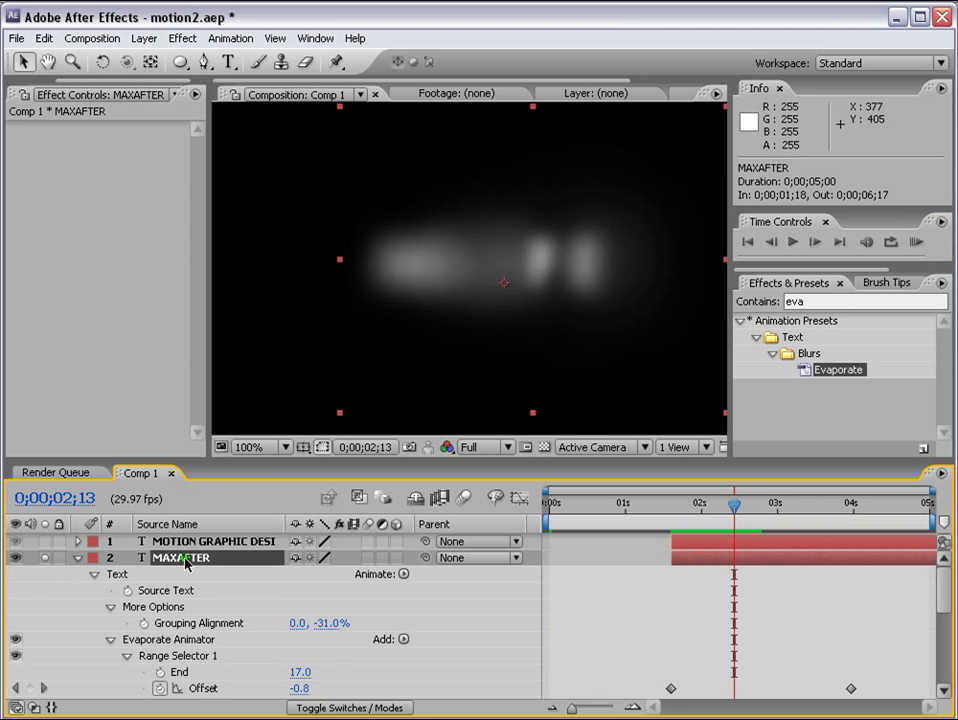
{"action": "scroll", "coordinate": [252, 627], "scroll_direction": "down", "scroll_amount": 3}
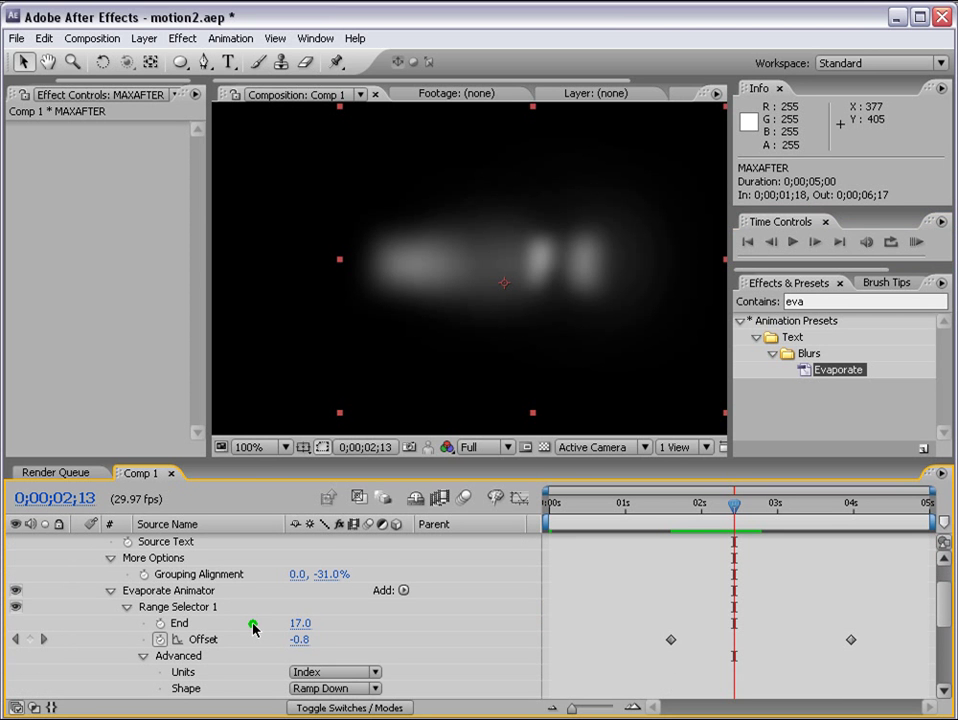
{"action": "scroll", "coordinate": [252, 627], "scroll_direction": "down", "scroll_amount": 2}
{"action": "left_click", "coordinate": [330, 657]}
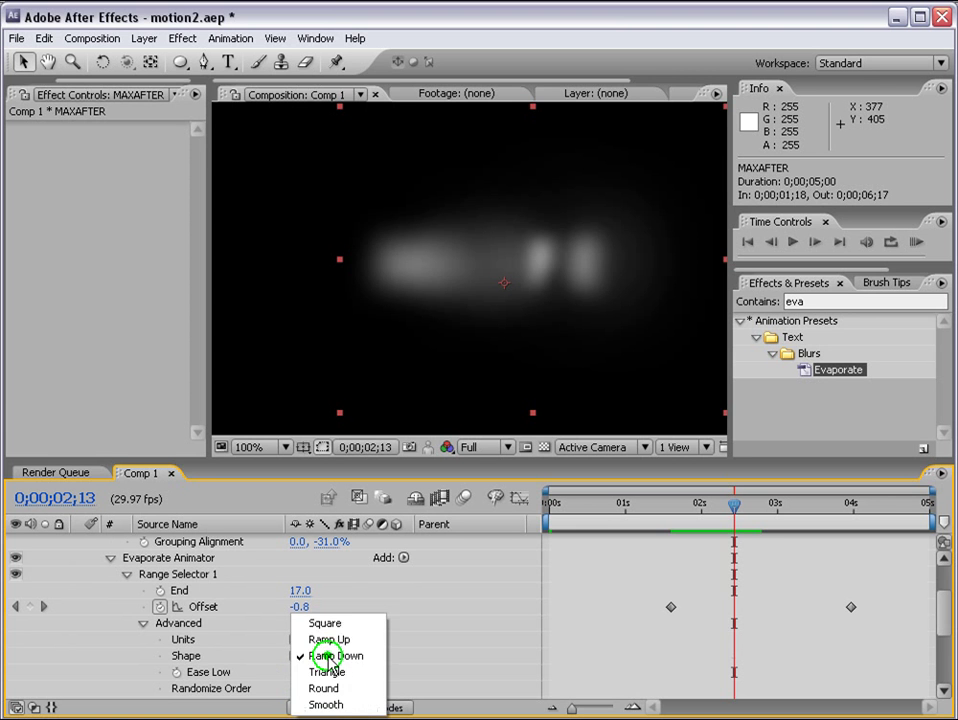
{"action": "left_click", "coordinate": [332, 639]}
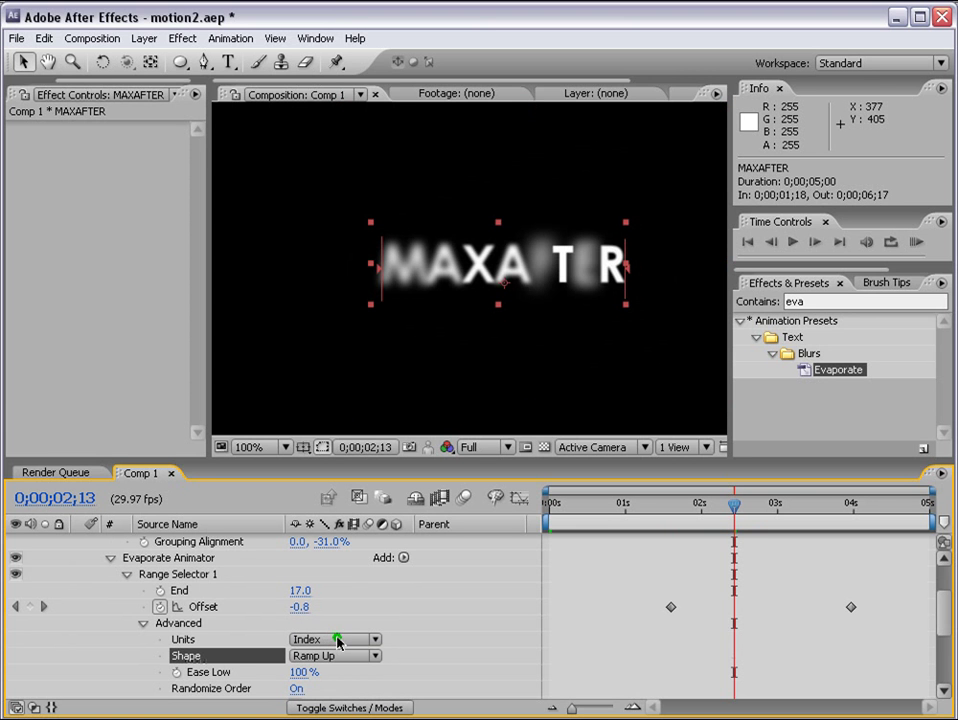
{"action": "left_click", "coordinate": [376, 607]}
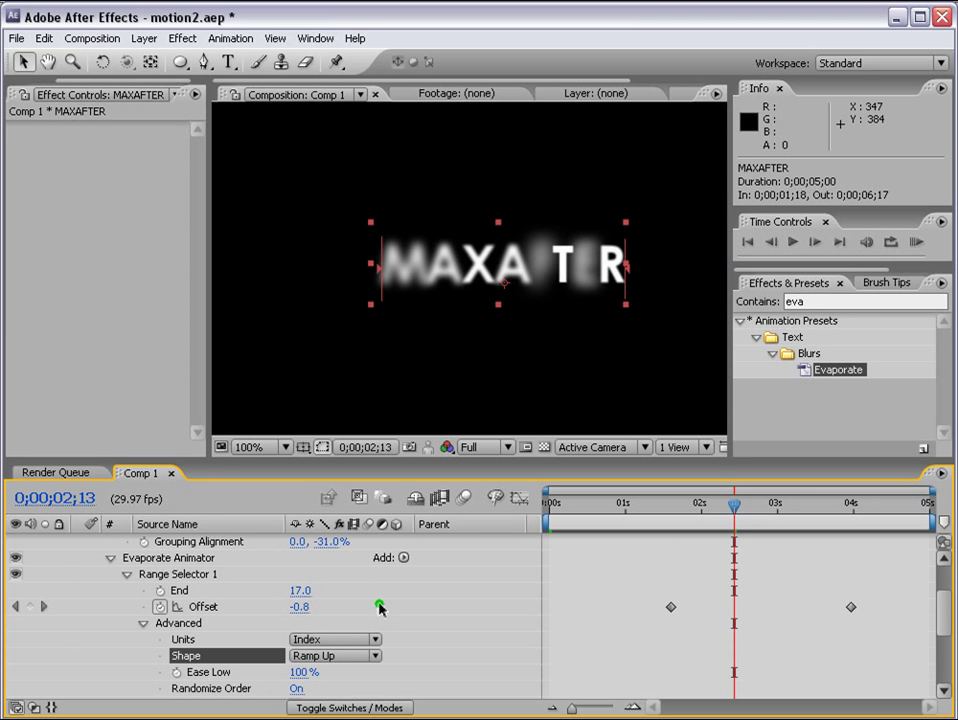
- Change the MAXAFTER range selector's units to Percentage and preview the animation
{"action": "scroll", "coordinate": [379, 607], "scroll_direction": "down", "scroll_amount": 2}
{"action": "left_click", "coordinate": [316, 609]}
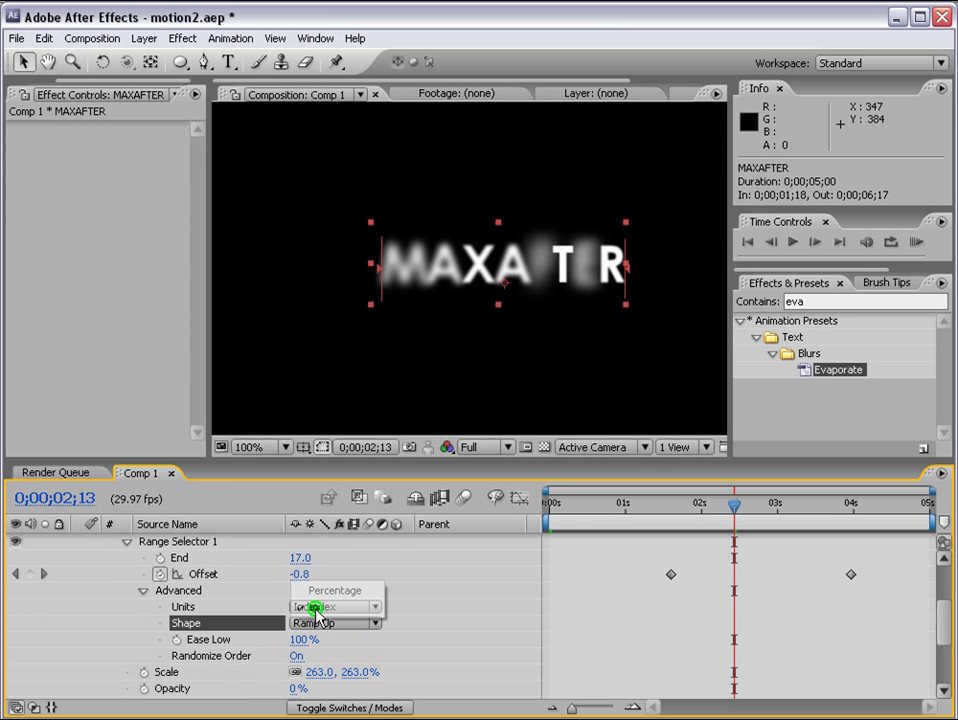
{"action": "left_click", "coordinate": [322, 592]}
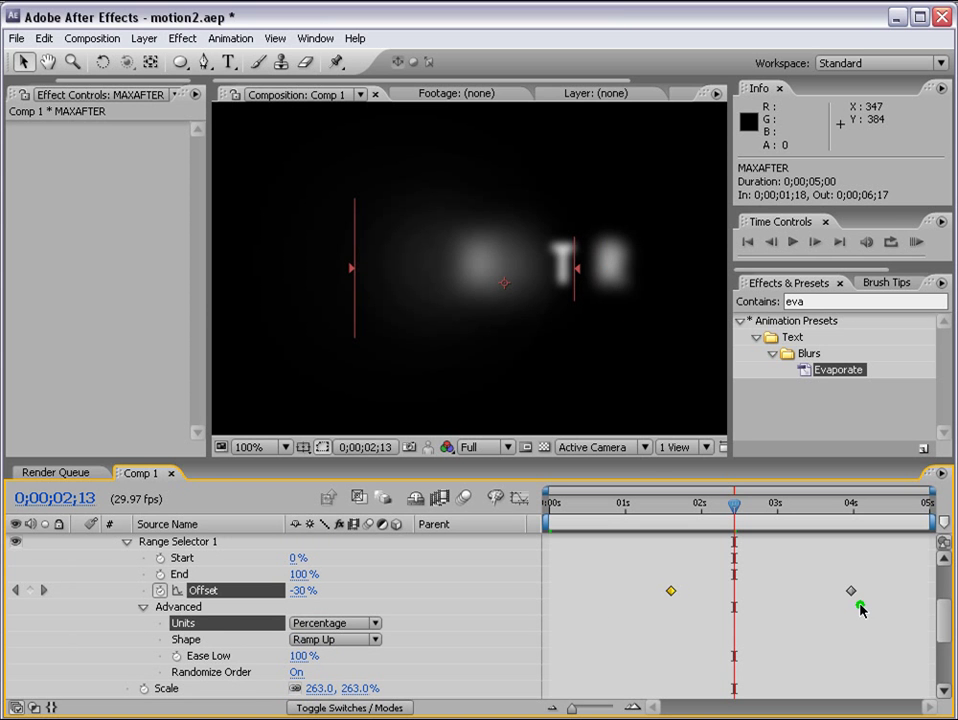
{"action": "left_click", "coordinate": [916, 241]}
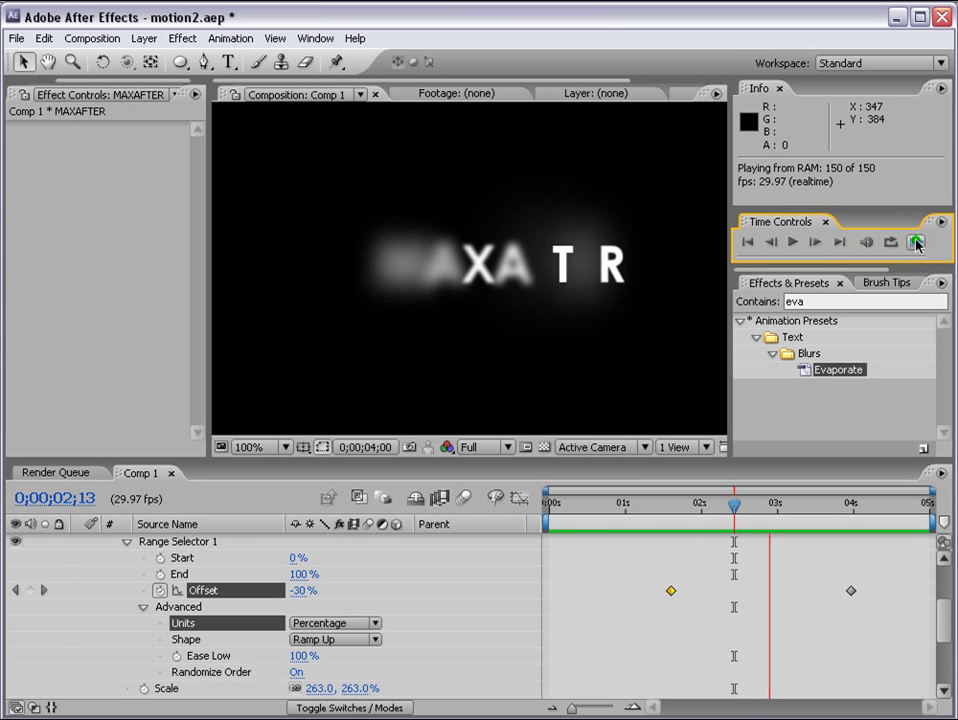
- Apply easing to the final Offset keyframe at 0;00;03;28 and preview the text animation
{"action": "left_click", "coordinate": [800, 585]}
{"action": "left_click", "coordinate": [851, 590]}
{"action": "right_click", "coordinate": [852, 591]}
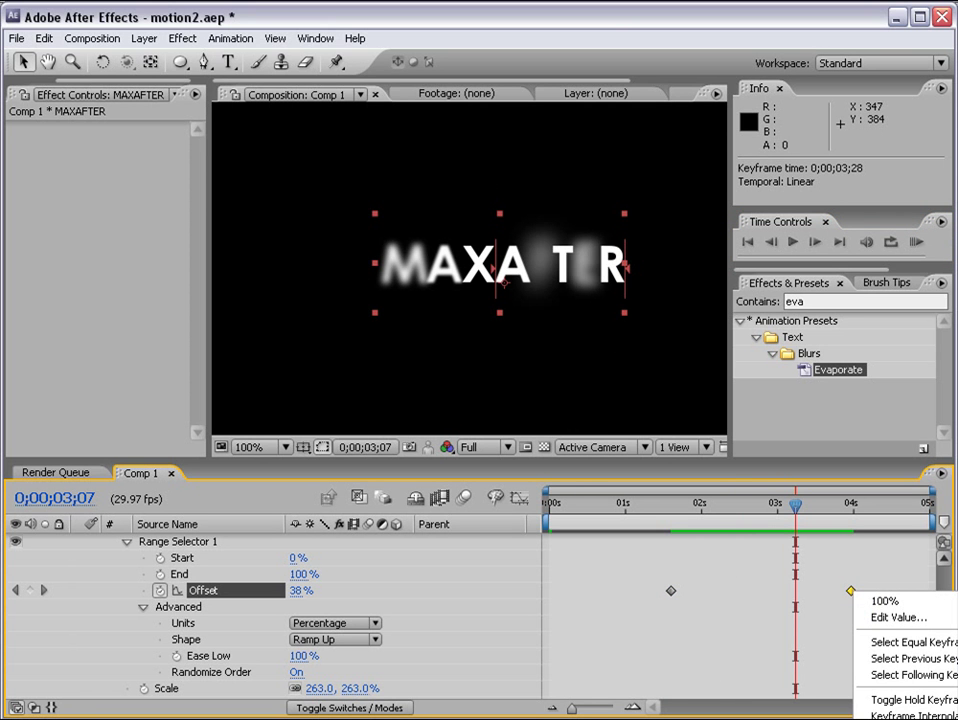
{"action": "left_click", "coordinate": [796, 691]}
{"action": "left_click", "coordinate": [916, 242]}
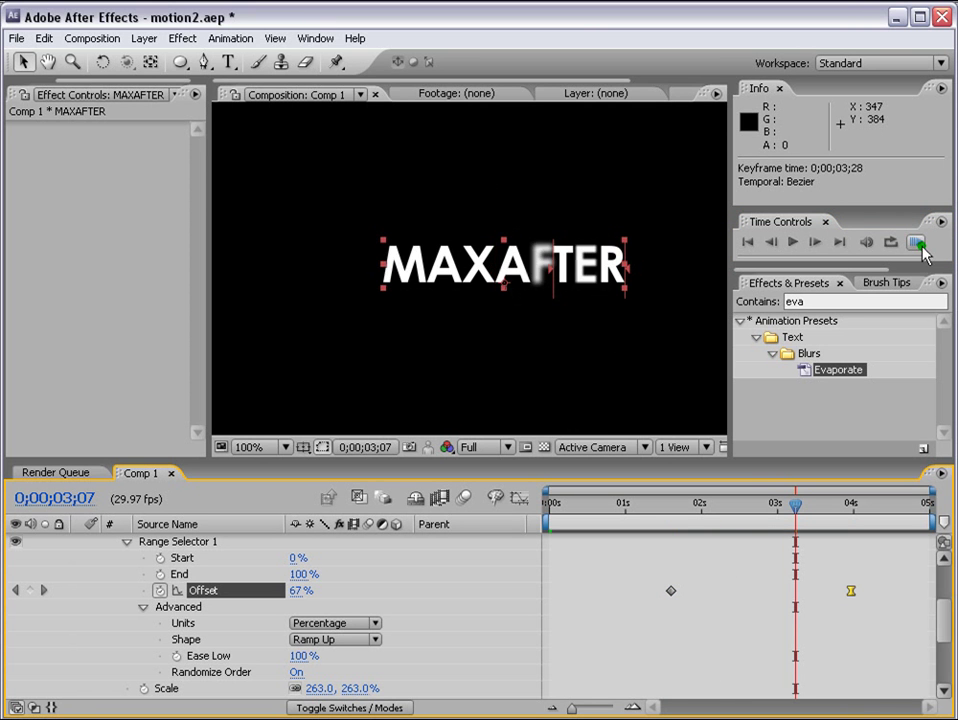
- Collapse the Evaporate animator and set the MAXAFTER text's vertical grouping alignment to -13% at 0;00;02;10
{"action": "scroll", "coordinate": [124, 560], "scroll_direction": "up", "scroll_amount": 2}
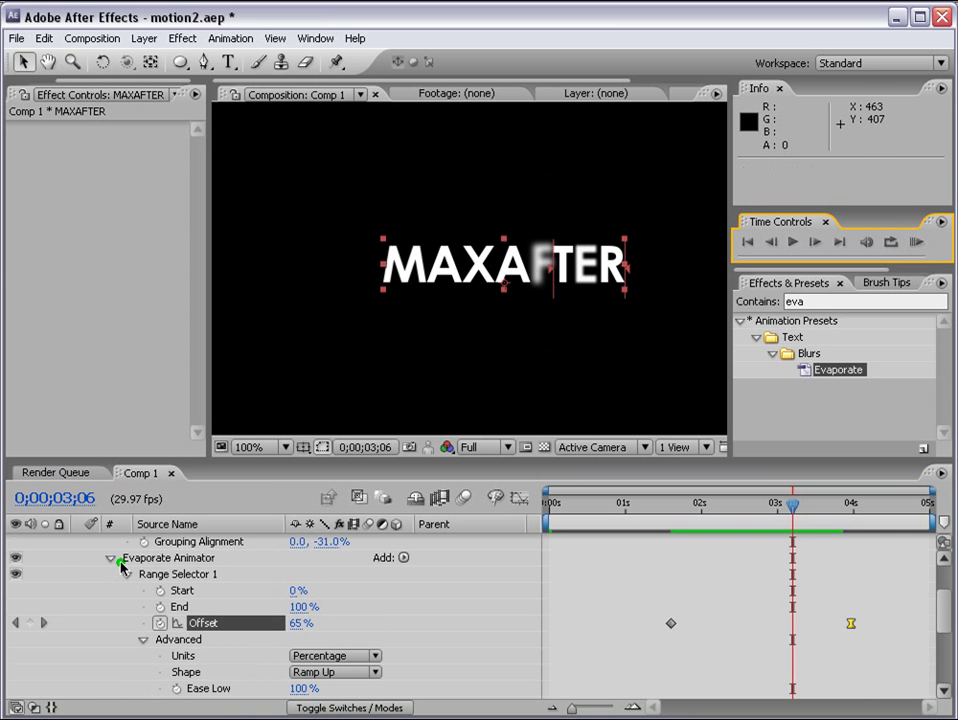
{"action": "left_click", "coordinate": [111, 560]}
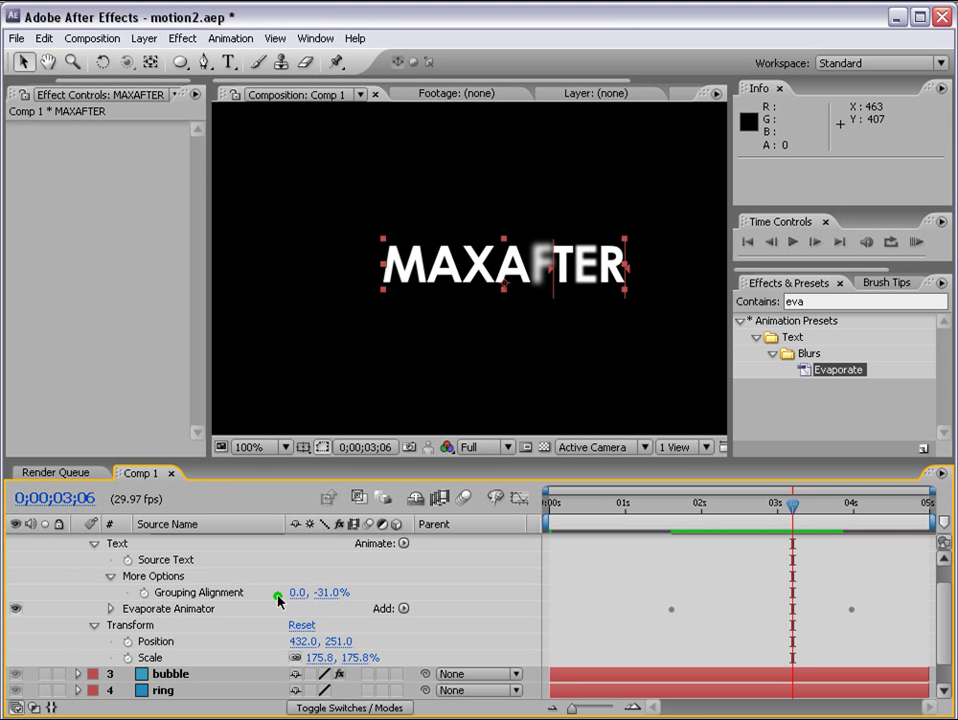
{"action": "left_click_drag", "start_coordinate": [792, 505], "coordinate": [727, 523]}
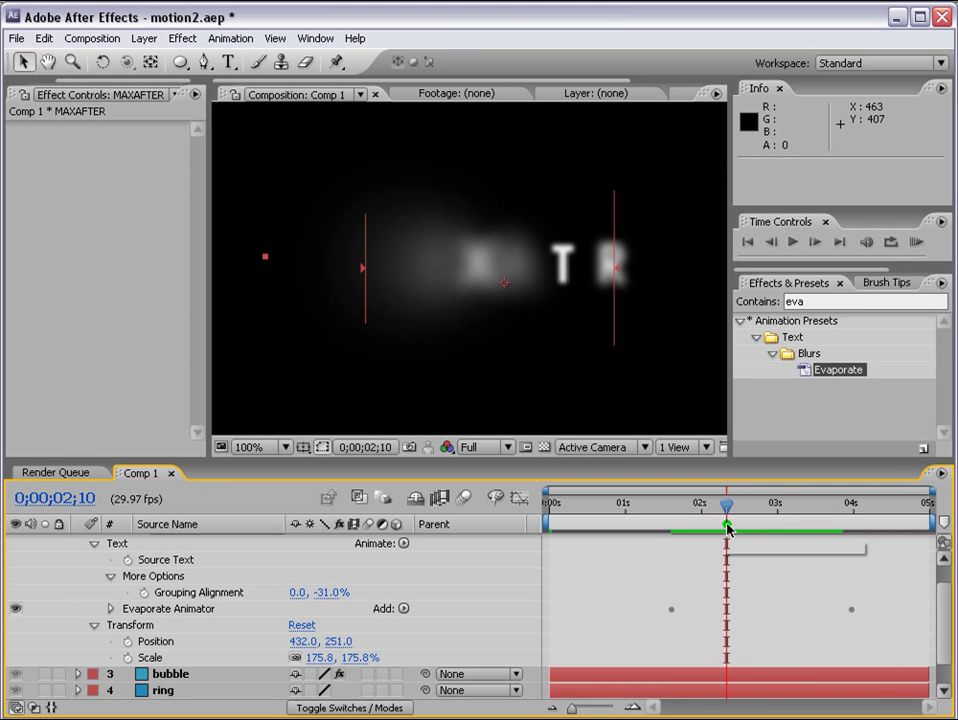
{"action": "left_click", "coordinate": [328, 592]}
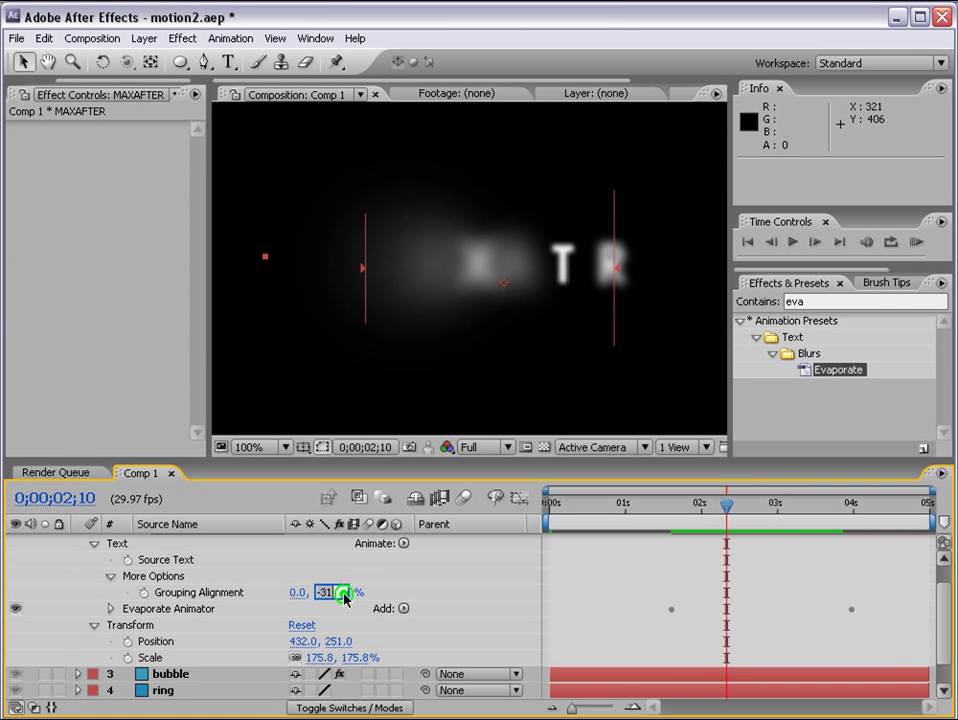
{"action": "type", "text": "-5"}
{"action": "key", "text": "Return"}
{"action": "mouse_move", "coordinate": [326, 592]}
{"action": "left_mouse_down"}
{"action": "mouse_move", "coordinate": [340, 597]}
{"action": "mouse_move", "coordinate": [325, 603]}
{"action": "left_mouse_up"}
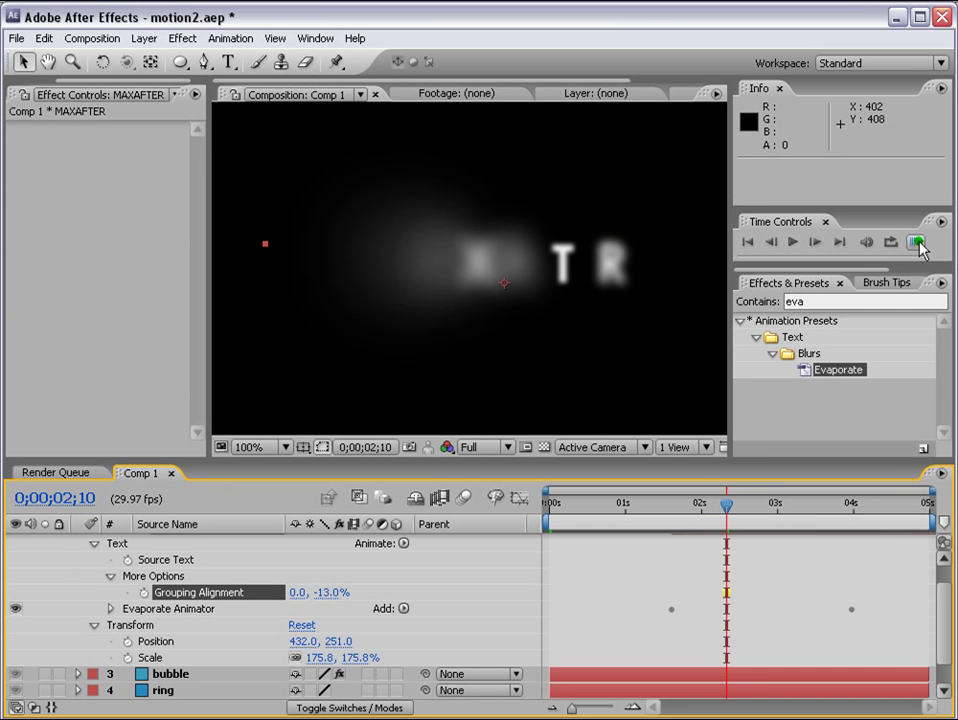
- Collapse the MAXAFTER layer's properties and turn off its solo
{"action": "scroll", "coordinate": [340, 605], "scroll_direction": "up", "scroll_amount": 2}
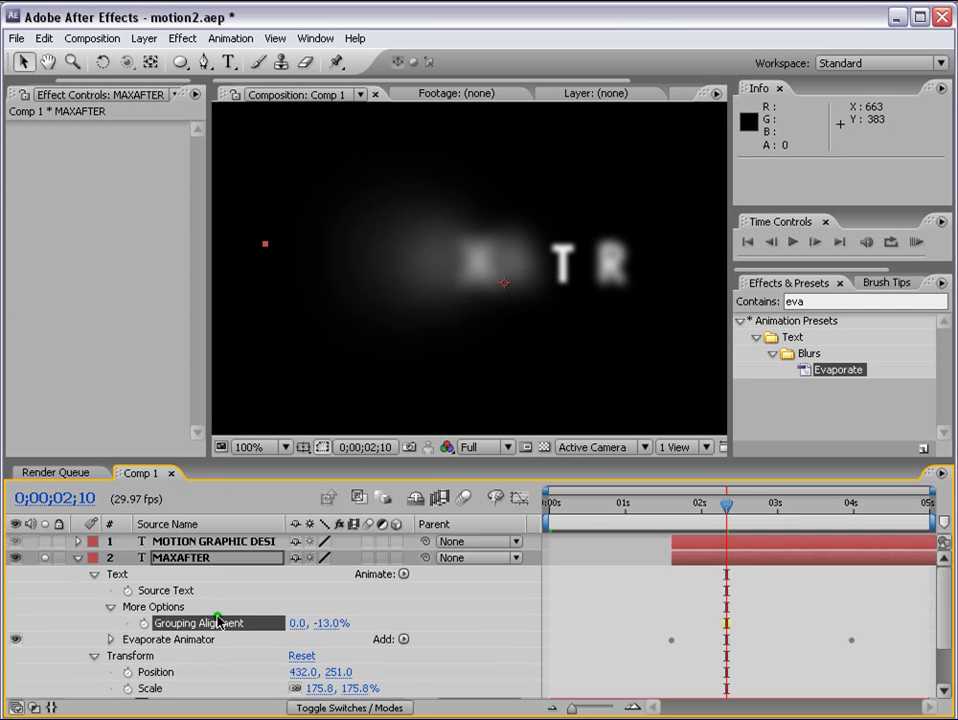
{"action": "left_click", "coordinate": [77, 558]}
{"action": "left_click", "coordinate": [47, 558]}
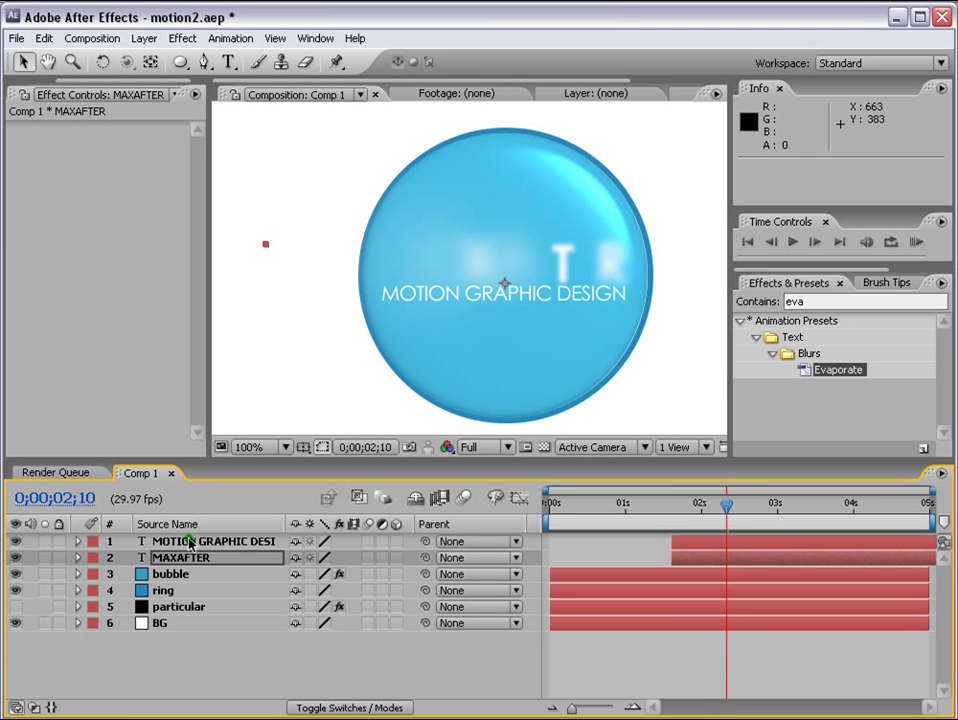
- Keyframe the MOTION GRAPHIC DESIGN layer's opacity from 0% at 0;00;01;18 to 100% at 0;00;03;00
{"action": "left_click", "coordinate": [188, 541]}
{"action": "key", "text": "i"}
{"action": "key", "text": "t"}
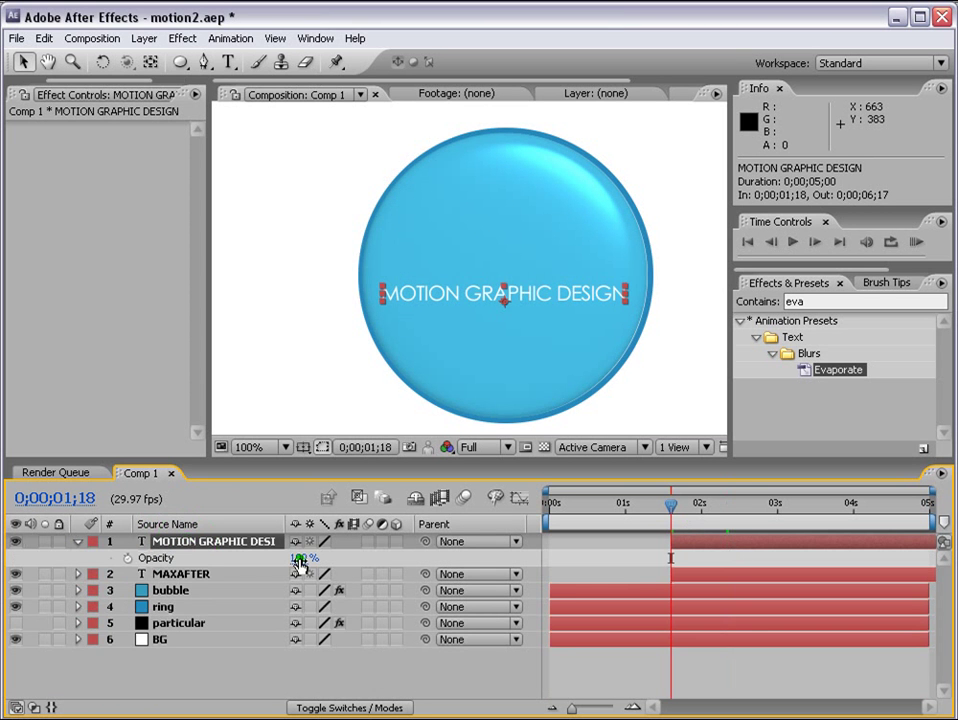
{"action": "left_click_drag", "start_coordinate": [299, 559], "coordinate": [152, 574]}
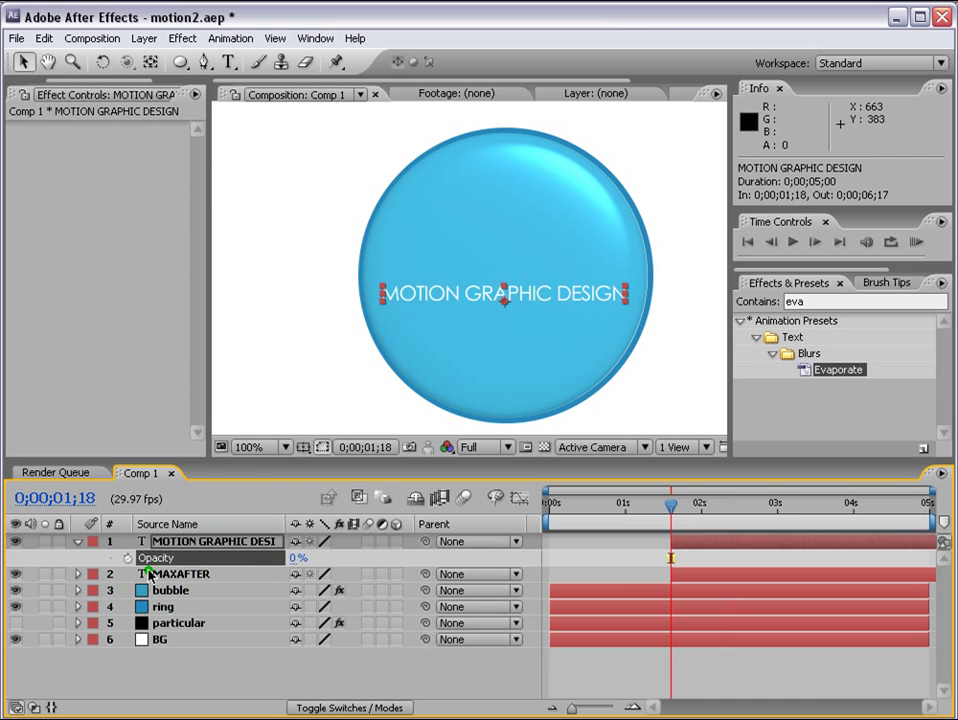
{"action": "left_click", "coordinate": [127, 558]}
{"action": "left_click", "coordinate": [776, 506]}
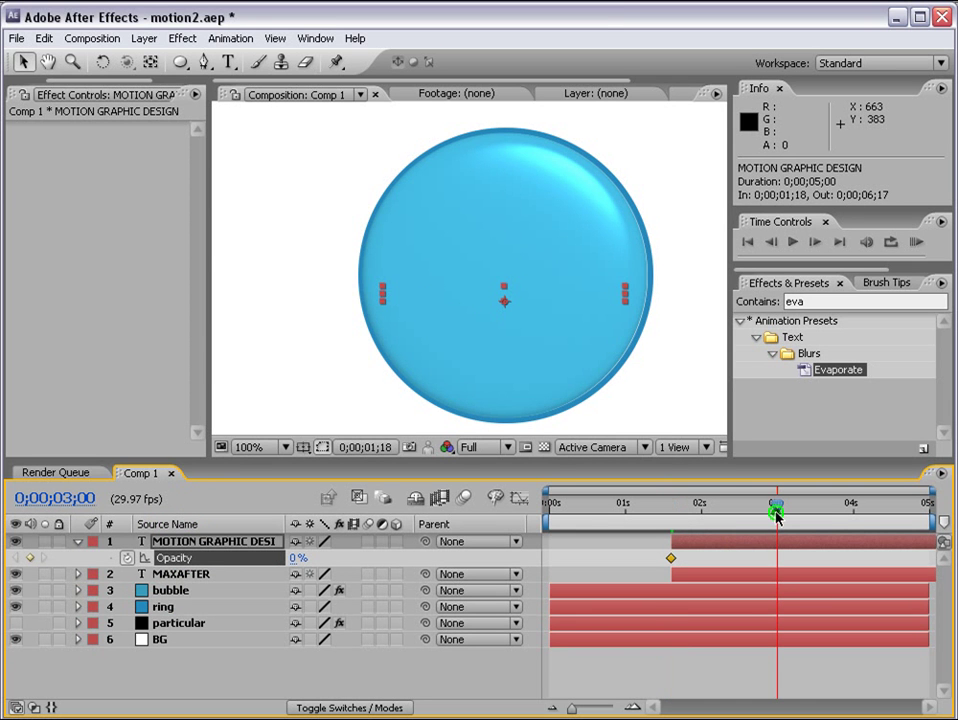
{"action": "left_click_drag", "start_coordinate": [298, 563], "coordinate": [870, 562]}
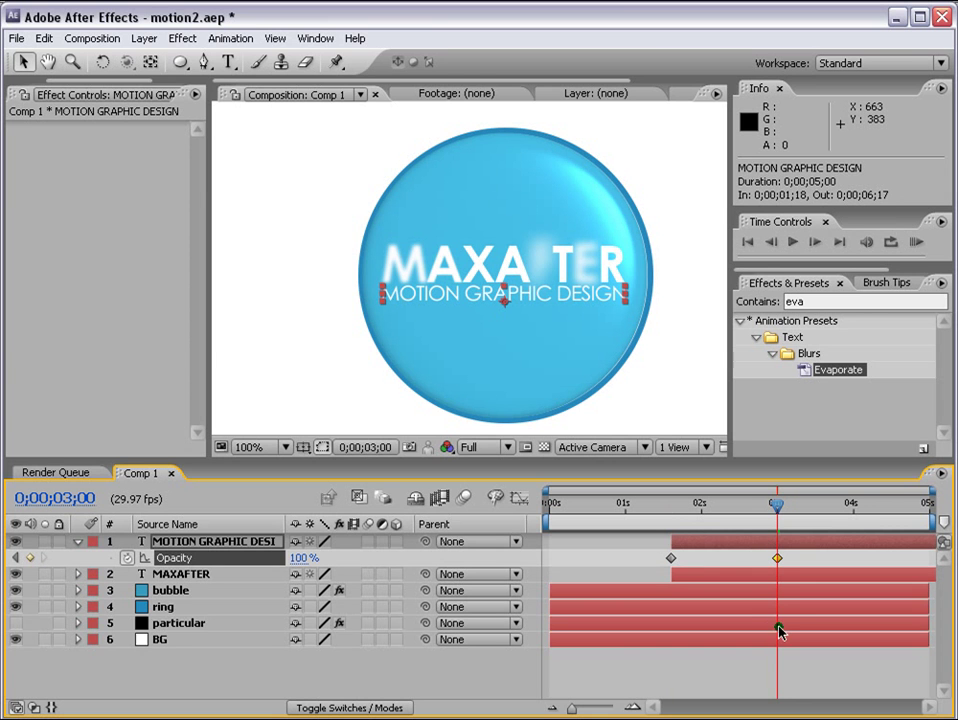
- Move the particular layer directly above the ring layer and leave it hidden
{"action": "left_click", "coordinate": [181, 625]}
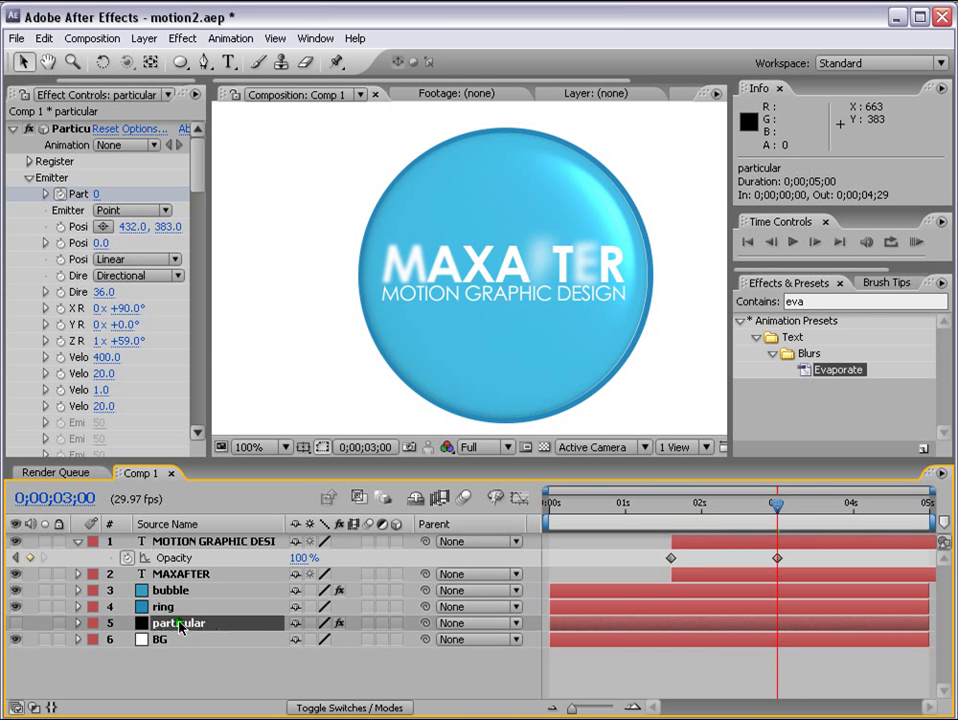
{"action": "left_click", "coordinate": [16, 622]}
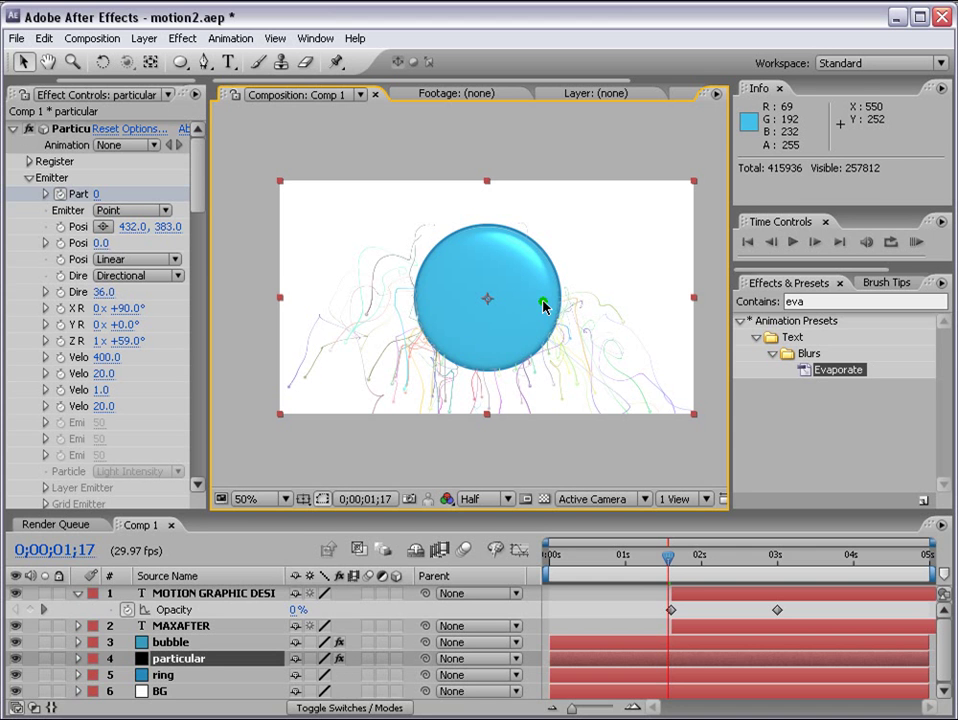
{"action": "left_click", "coordinate": [184, 659]}
{"action": "left_click", "coordinate": [15, 659]}
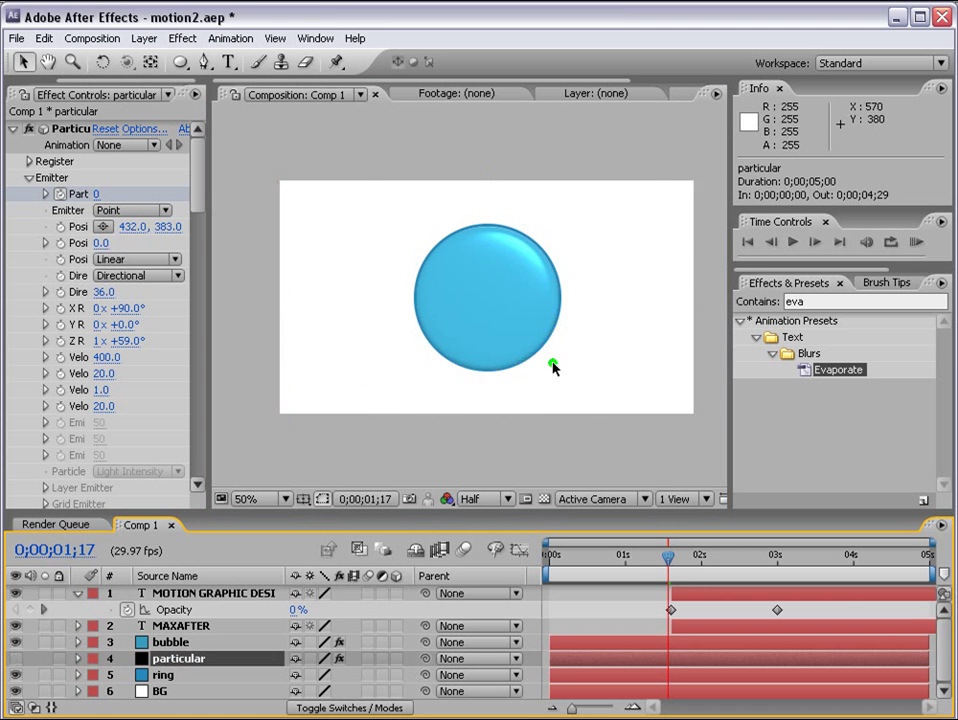
- Create a new blue 864 × 486 pixel solid named "text"
{"action": "scroll", "coordinate": [550, 366], "scroll_direction": "up", "scroll_amount": 1}
{"action": "scroll", "coordinate": [555, 380], "scroll_direction": "down", "scroll_amount": 1}
{"action": "left_click", "coordinate": [146, 40]}
{"action": "mouse_move", "coordinate": [246, 58]}
{"action": "left_click", "coordinate": [396, 76]}
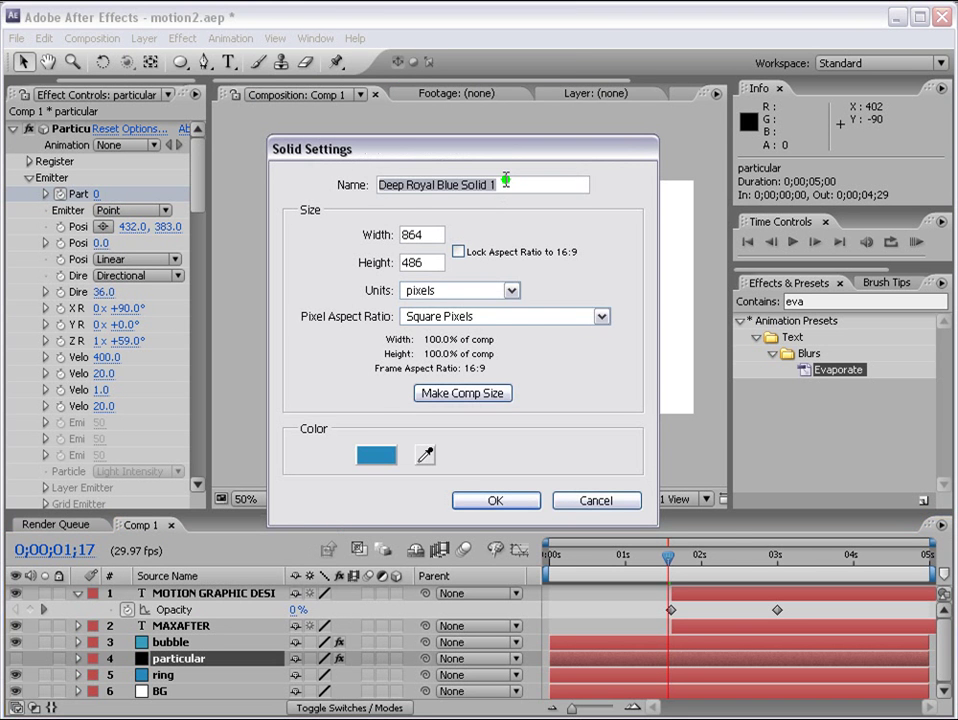
{"action": "type", "text": "text"}
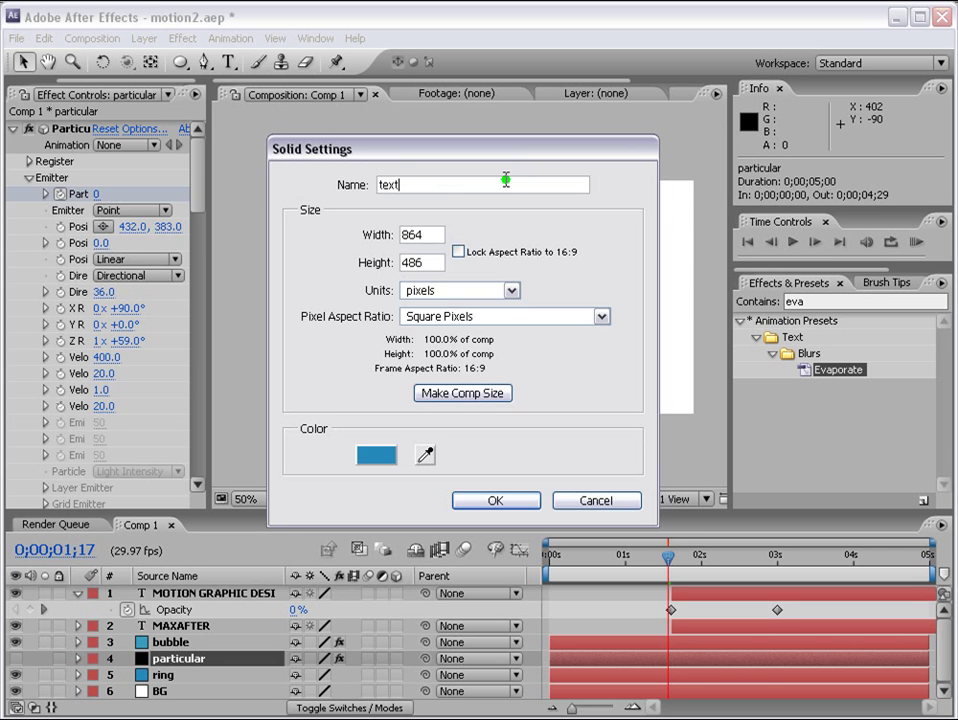
{"action": "key", "text": "Return"}
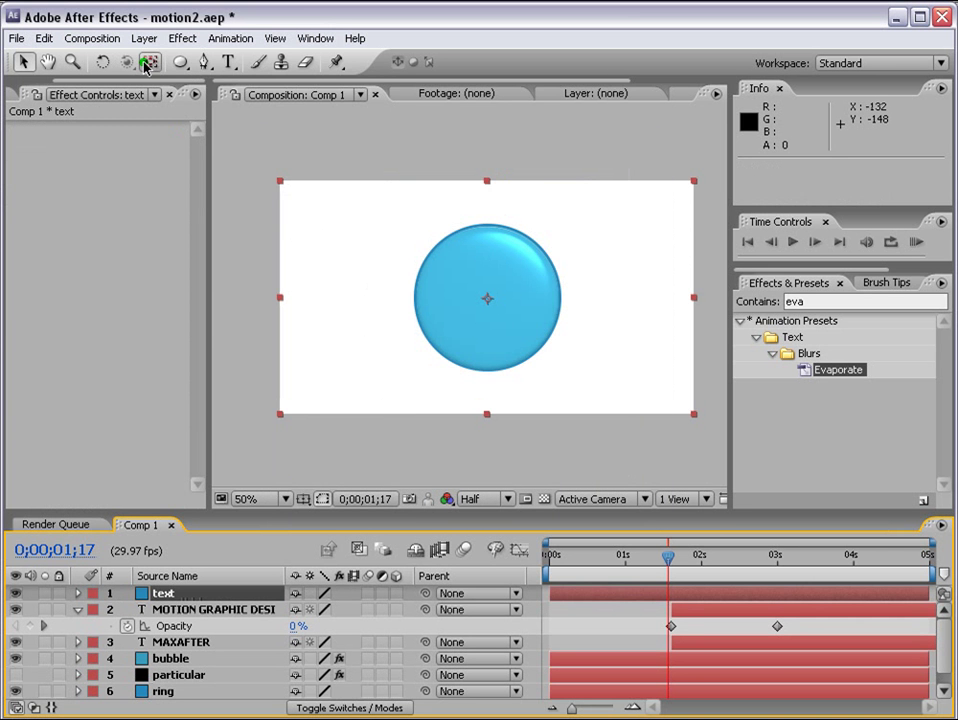
- Apply the Path Text effect to the text solid and enter "MAXAFTER - MOTION GRAPHIC DESIGN" in Arial Regular
{"action": "left_click", "coordinate": [183, 38]}
{"action": "mouse_move", "coordinate": [231, 167]}
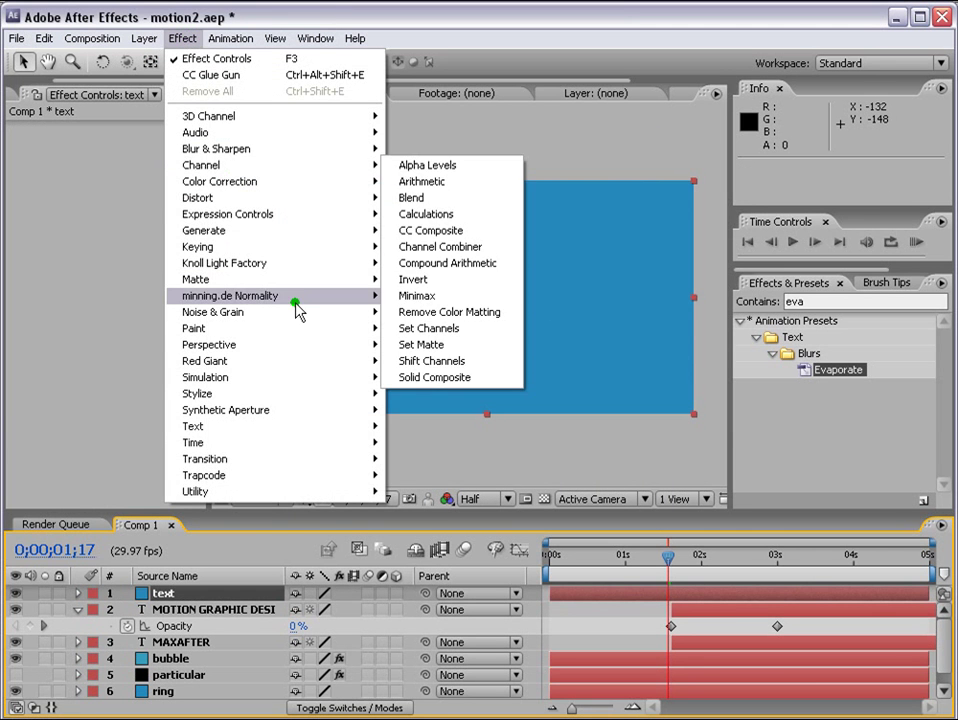
{"action": "mouse_move", "coordinate": [248, 430]}
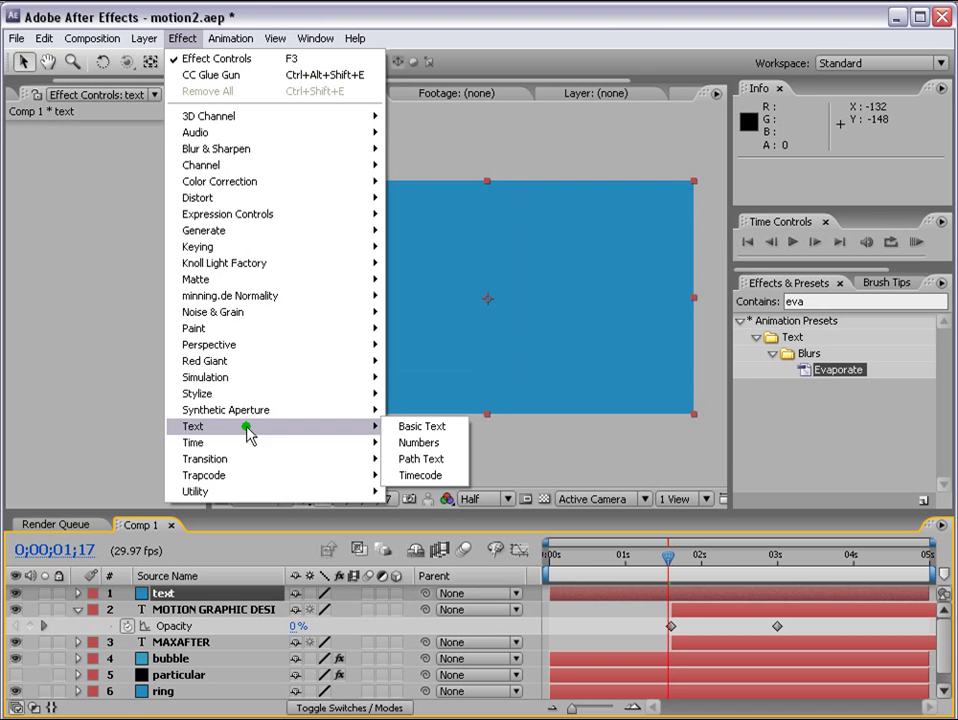
{"action": "left_click", "coordinate": [439, 460]}
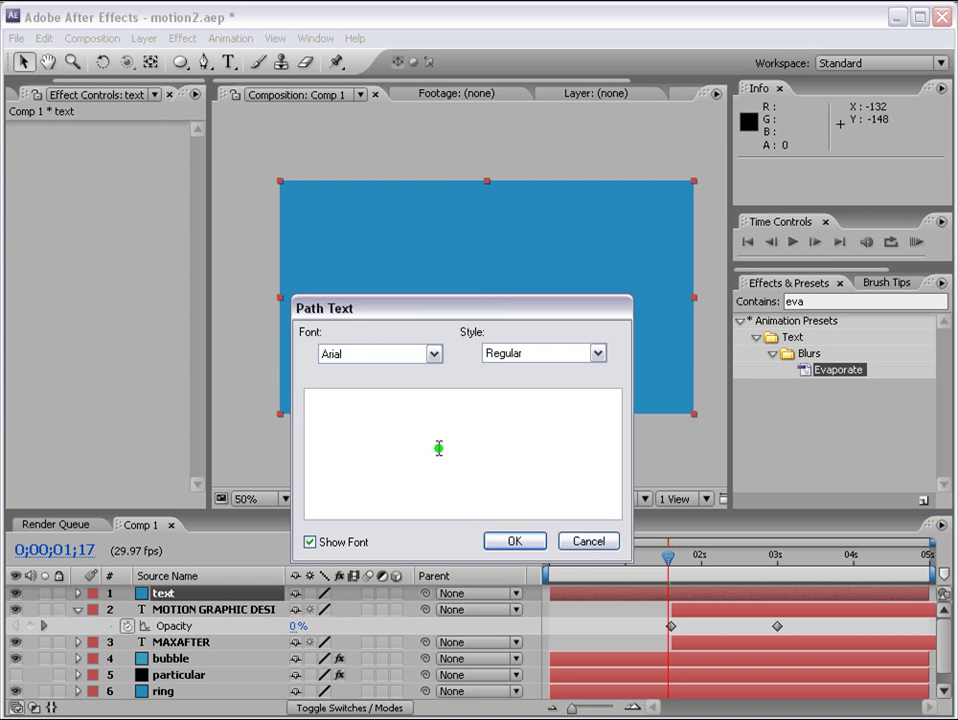
{"action": "type", "text": "MAXAFTER"}
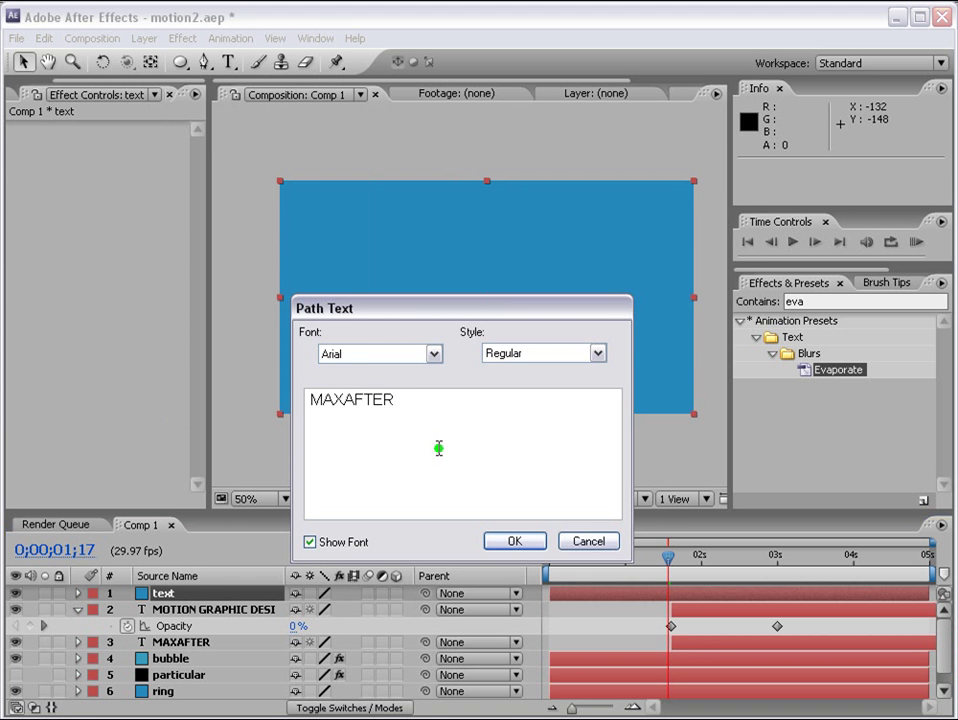
{"action": "type", "text": " -"}
{"action": "type", "text": "MOTION GRAPHIC DESIGN"}
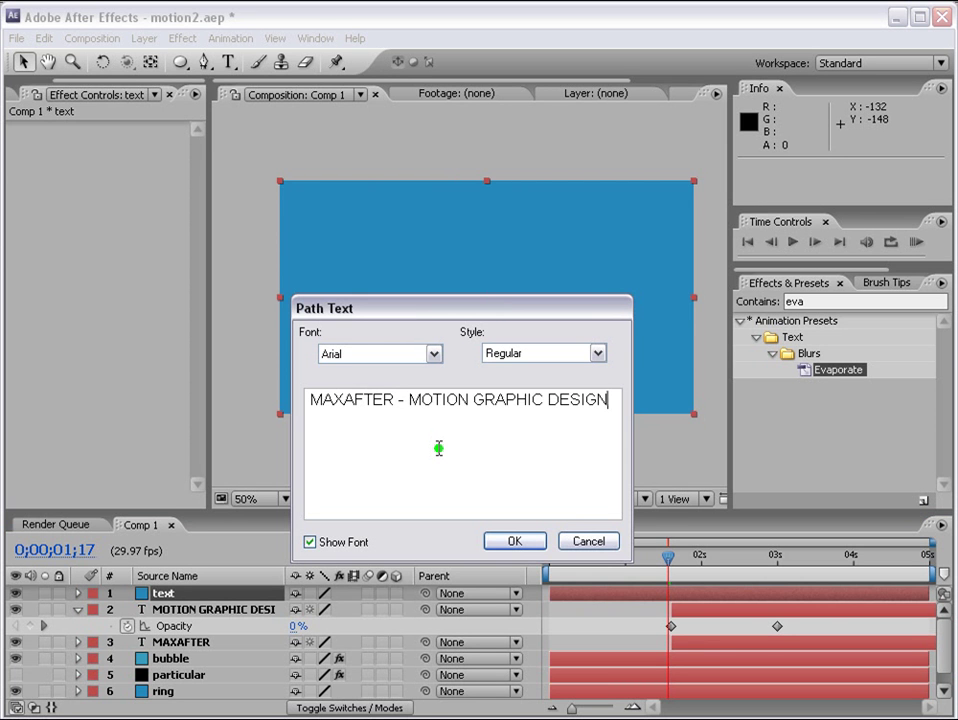
- Repeat the "MAXAFTER - MOTION GRAPHIC DESIGN" phrase with hyphen separators and accept the path text
{"action": "left_click_drag", "start_coordinate": [613, 400], "coordinate": [298, 399]}
{"action": "key", "text": "ctrl+c"}
{"action": "left_click", "coordinate": [341, 421]}
{"action": "key", "text": "ctrl+v"}
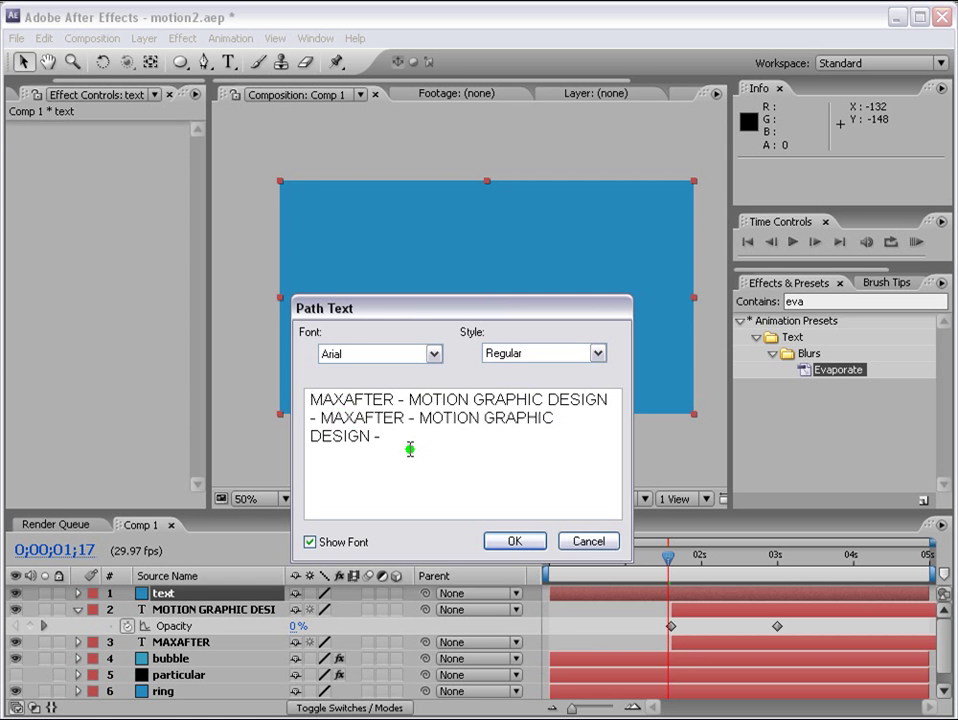
{"action": "key", "text": "ctrl+v"}
{"action": "left_click", "coordinate": [515, 542]}
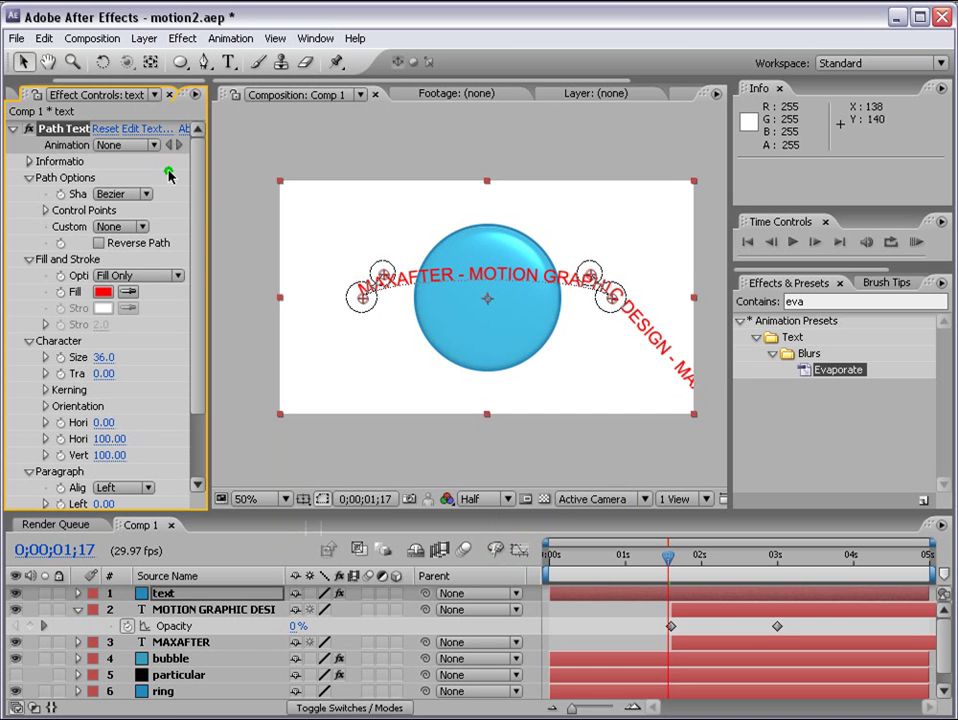
- Set the path text's shape type to Circle, centred on the blue bubble with its radius just outside the bubble's edge
{"action": "left_click_drag", "start_coordinate": [207, 197], "coordinate": [267, 192]}
{"action": "left_click", "coordinate": [179, 190]}
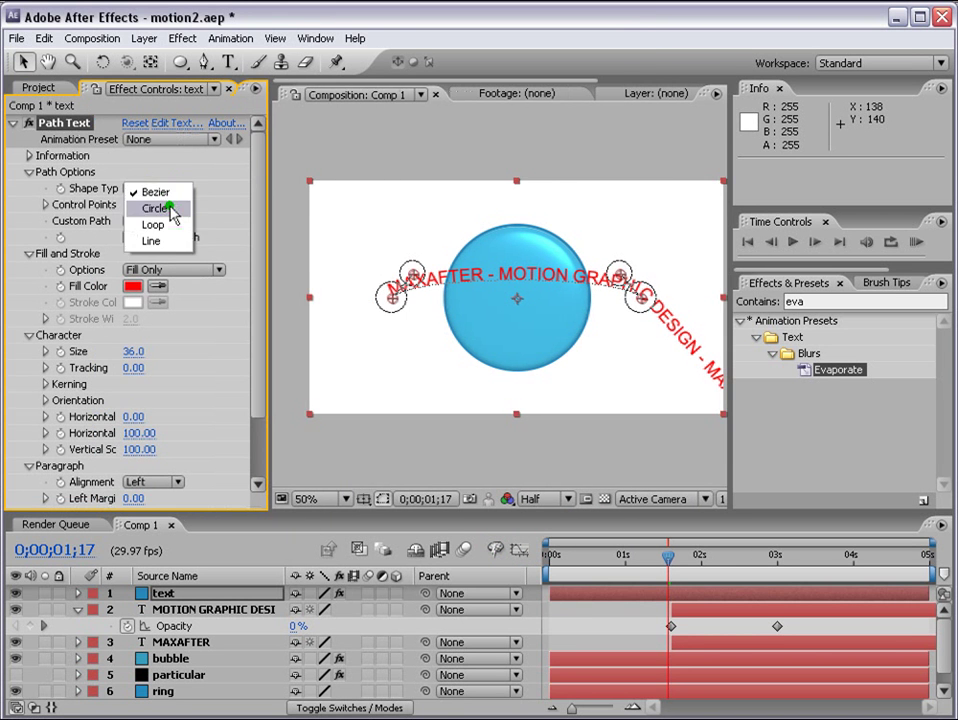
{"action": "left_click", "coordinate": [165, 206]}
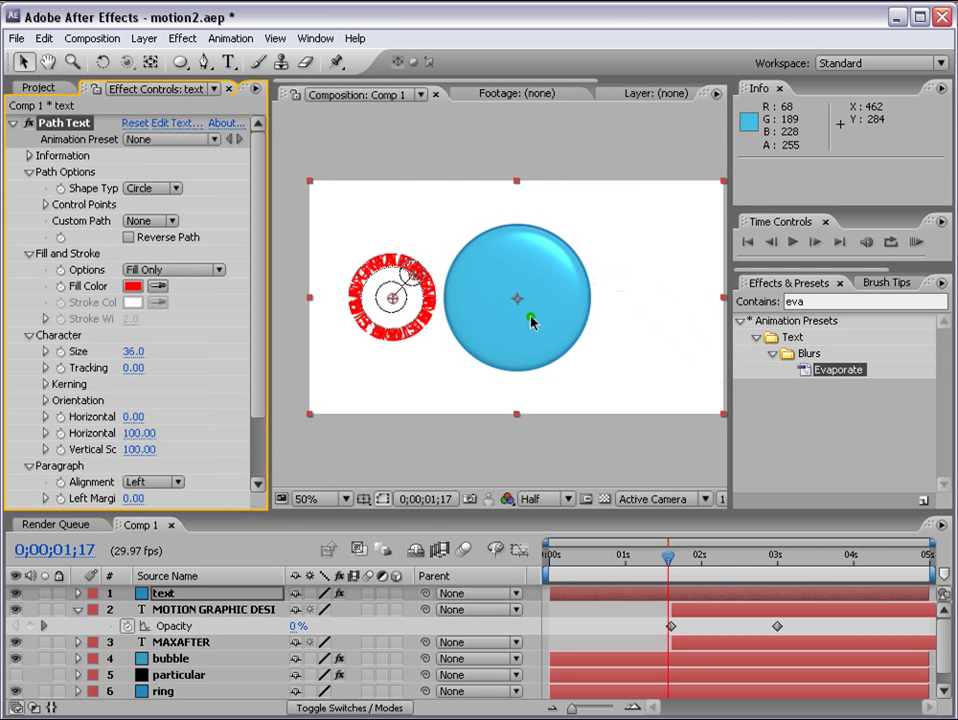
{"action": "left_click_drag", "start_coordinate": [387, 303], "coordinate": [516, 300]}
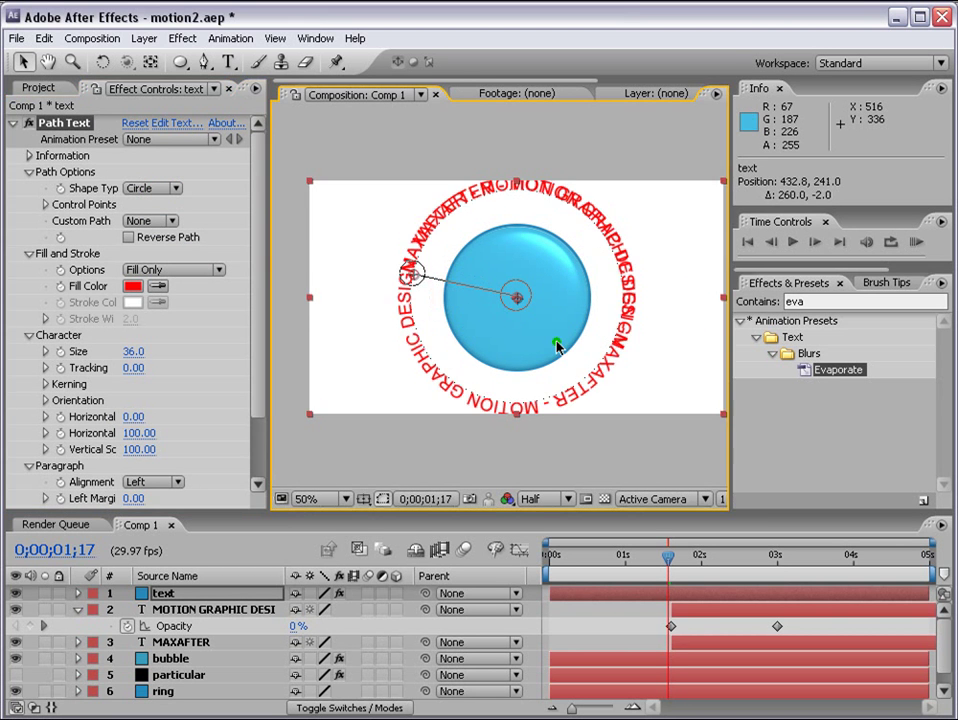
{"action": "left_click_drag", "start_coordinate": [418, 272], "coordinate": [438, 284]}
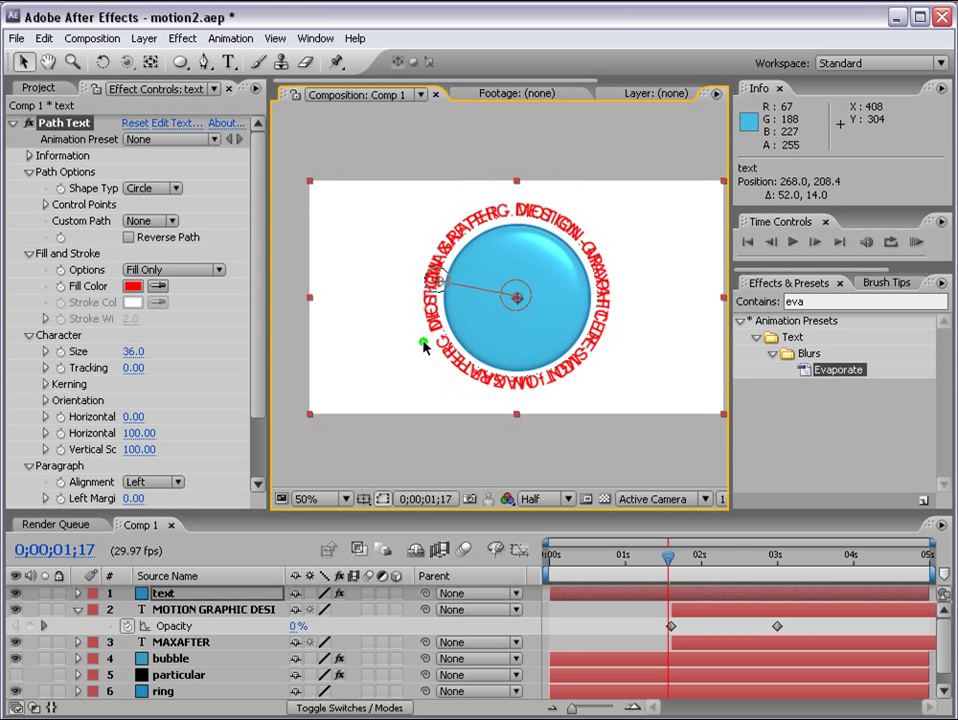
- Set the character size of the circular path text to 10
{"action": "left_click", "coordinate": [132, 354]}
{"action": "type", "text": "10"}
{"action": "key", "text": "Return"}
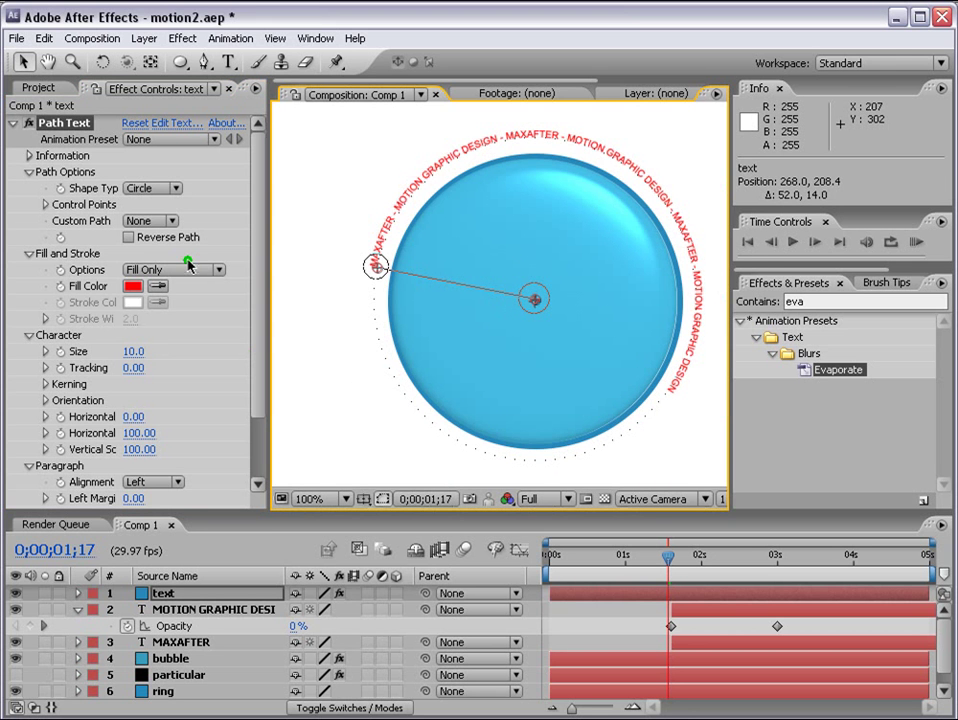
- Add two more hyphen-separated "MAXAFTER - MOTION GRAPHIC DESIGN" phrases to the path text to fill out the circle
{"action": "left_click", "coordinate": [180, 122]}
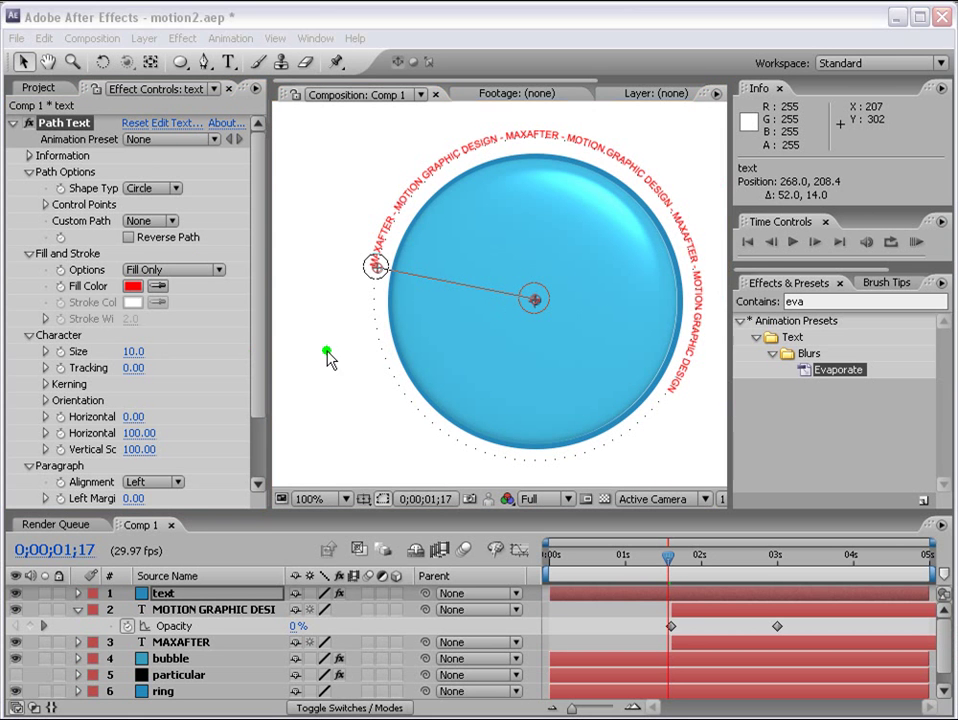
{"action": "left_click", "coordinate": [505, 453]}
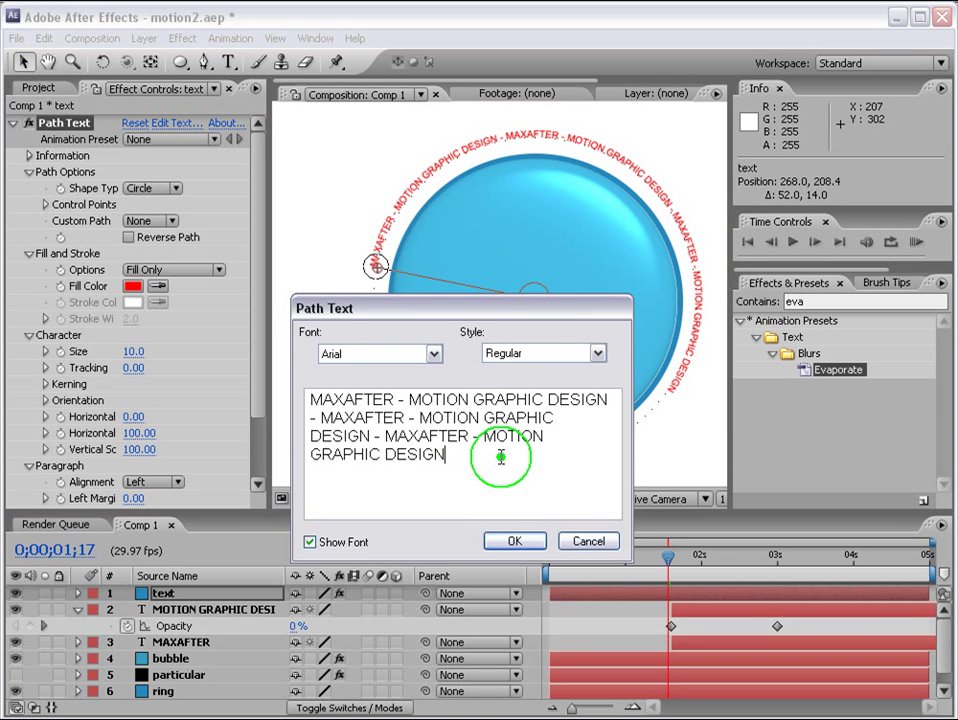
{"action": "key", "text": "ctrl+v"}
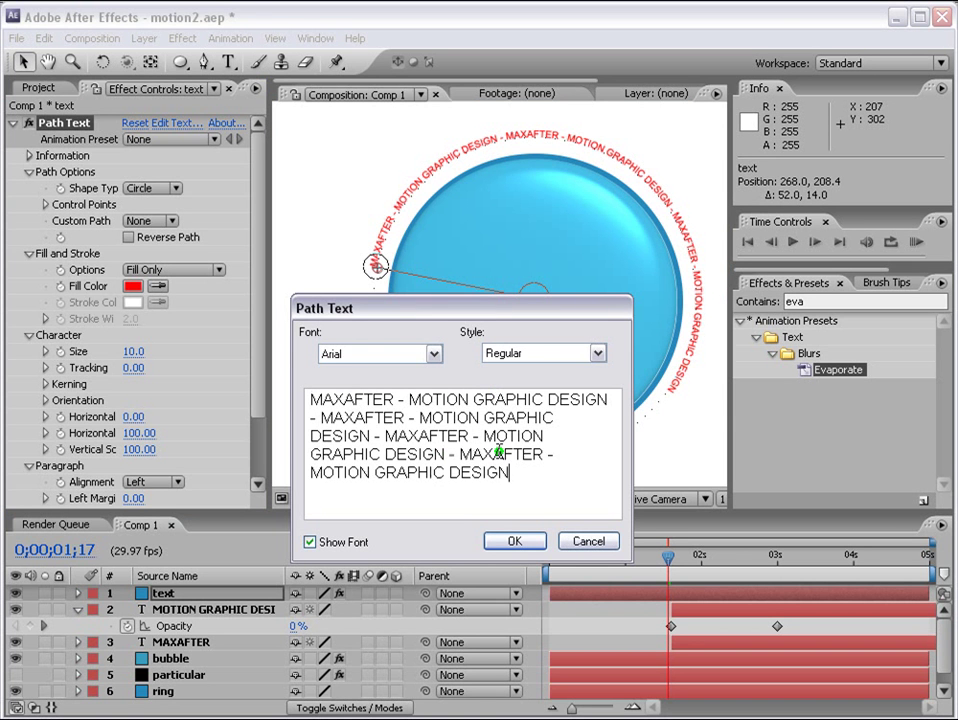
{"action": "left_click", "coordinate": [513, 541]}
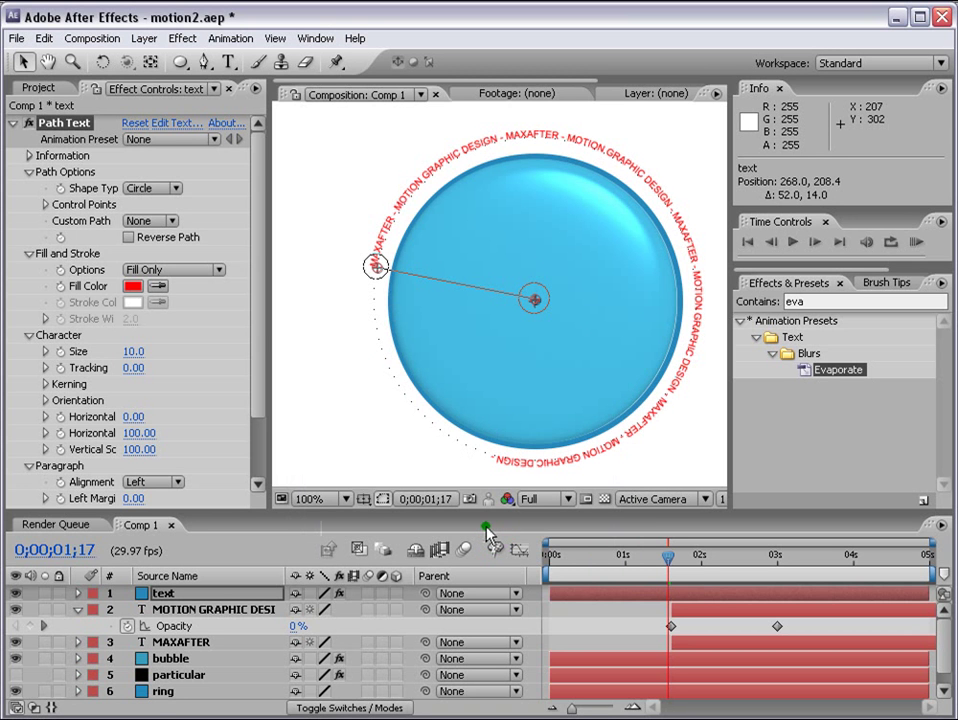
{"action": "left_click", "coordinate": [180, 122]}
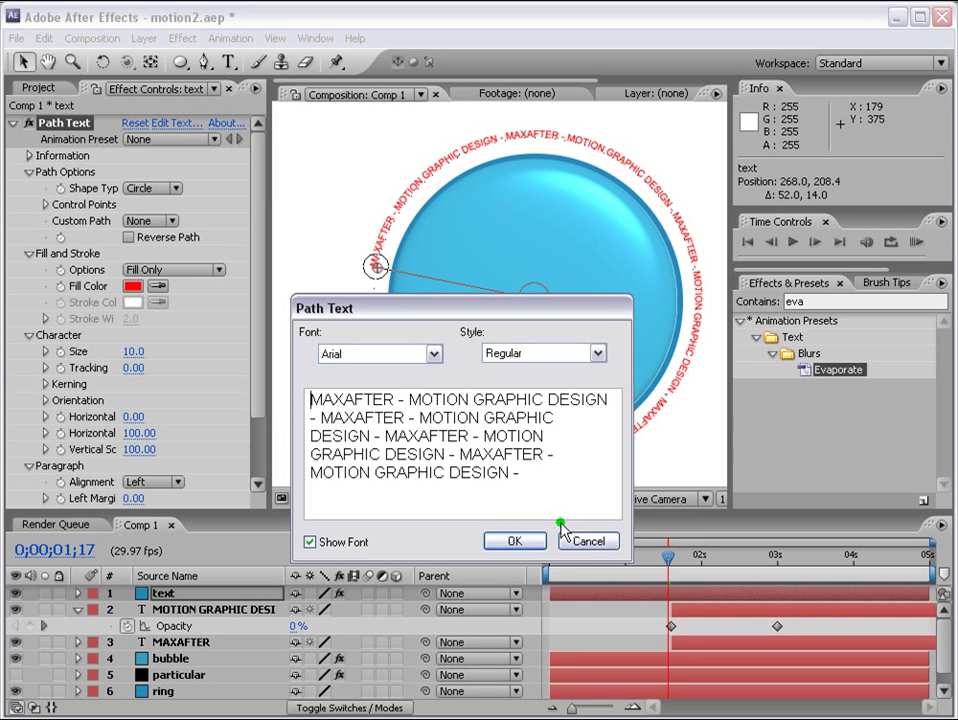
{"action": "key", "text": "ctrl+v"}
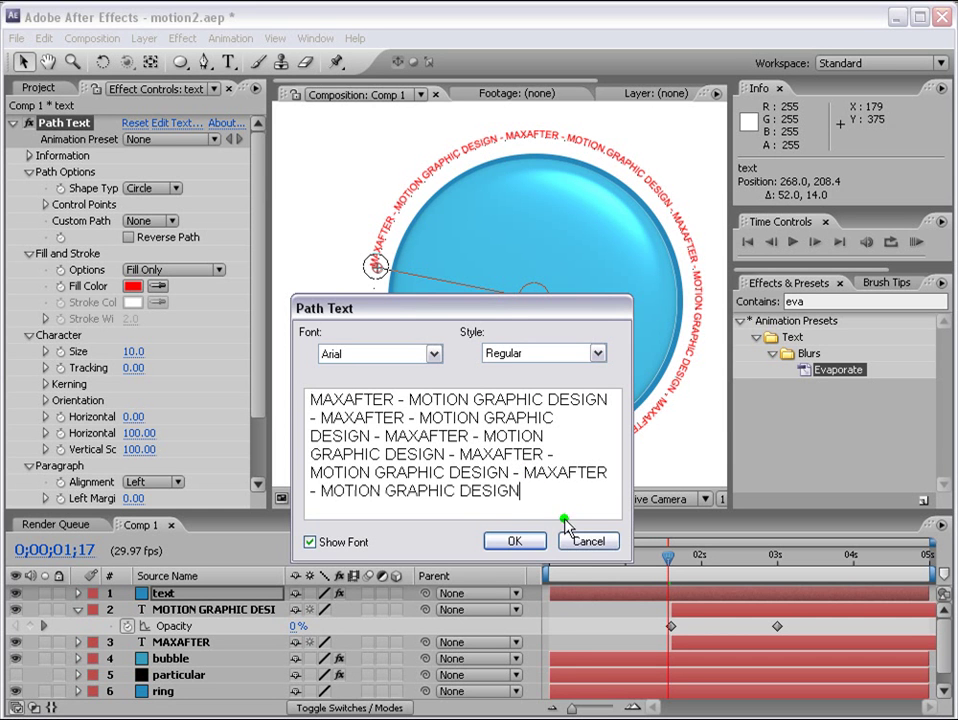
{"action": "left_click", "coordinate": [514, 541]}
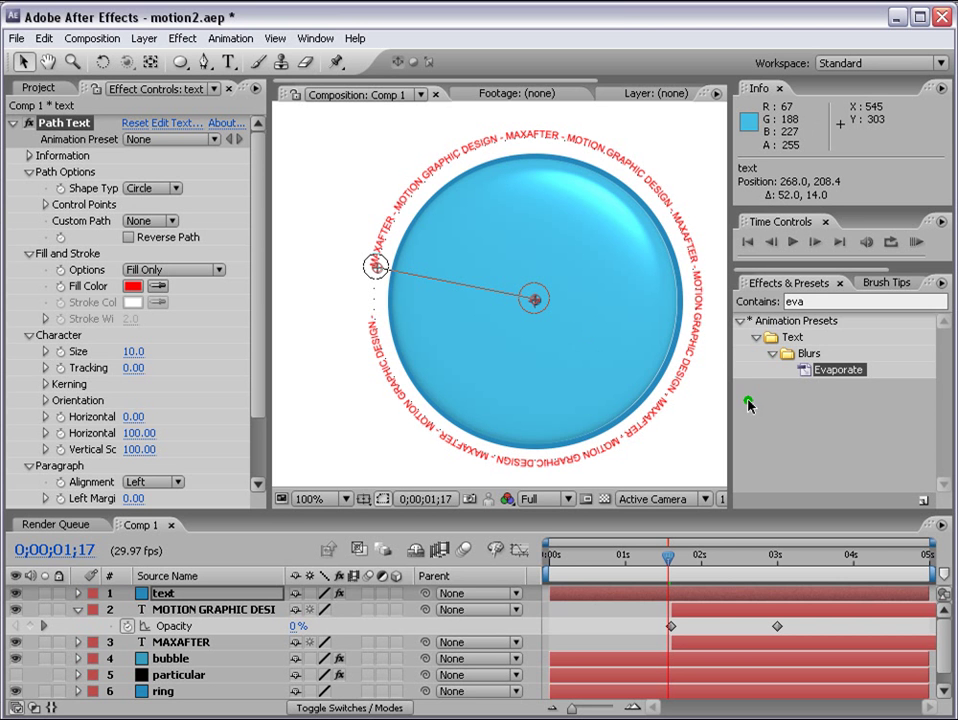
- Sample the bubble's light blue as the path text's fill color and tighten the circle closer to the ring
{"action": "left_click", "coordinate": [159, 286]}
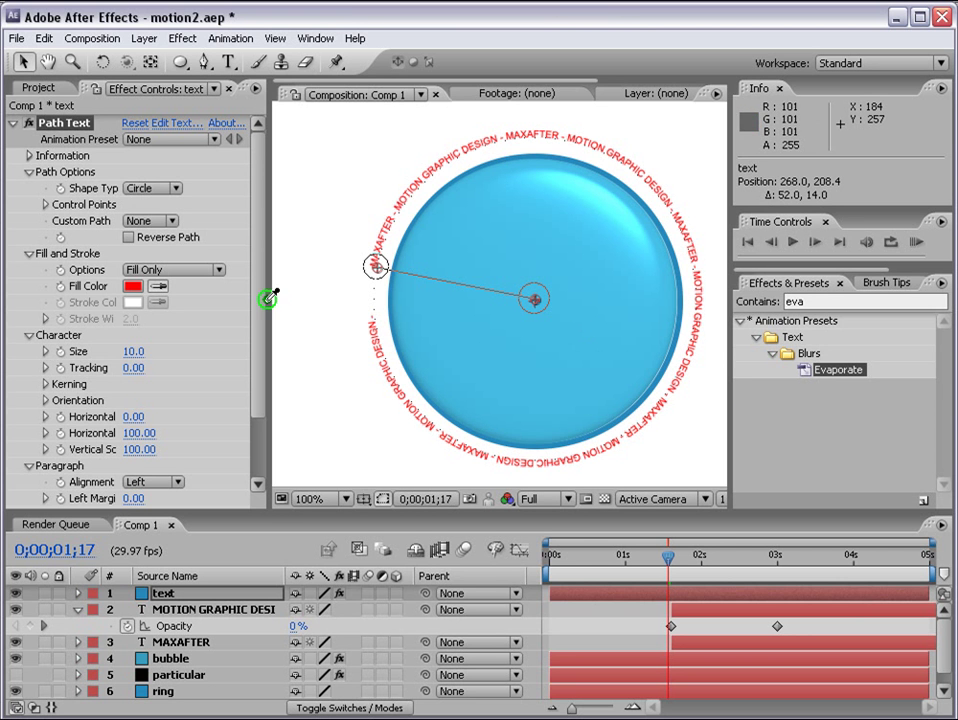
{"action": "left_click", "coordinate": [415, 247]}
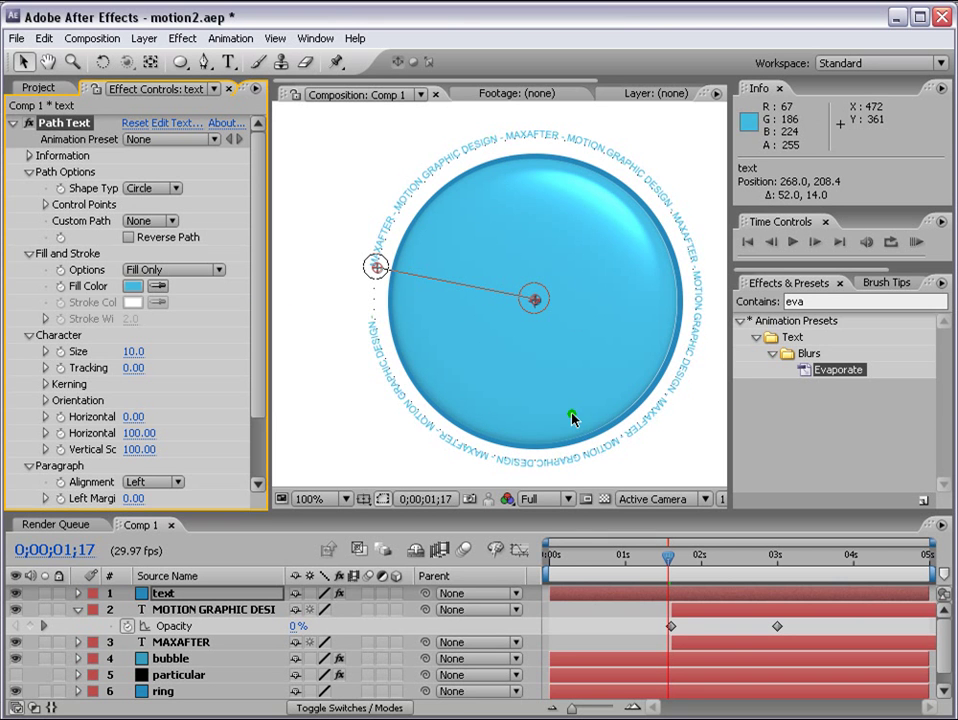
{"action": "left_click_drag", "start_coordinate": [375, 266], "coordinate": [383, 274]}
- Start the text layer at 0;00;01;18, and try shifting the path text's Left Margin before undoing that shift
{"action": "left_click_drag", "start_coordinate": [553, 597], "coordinate": [671, 562]}
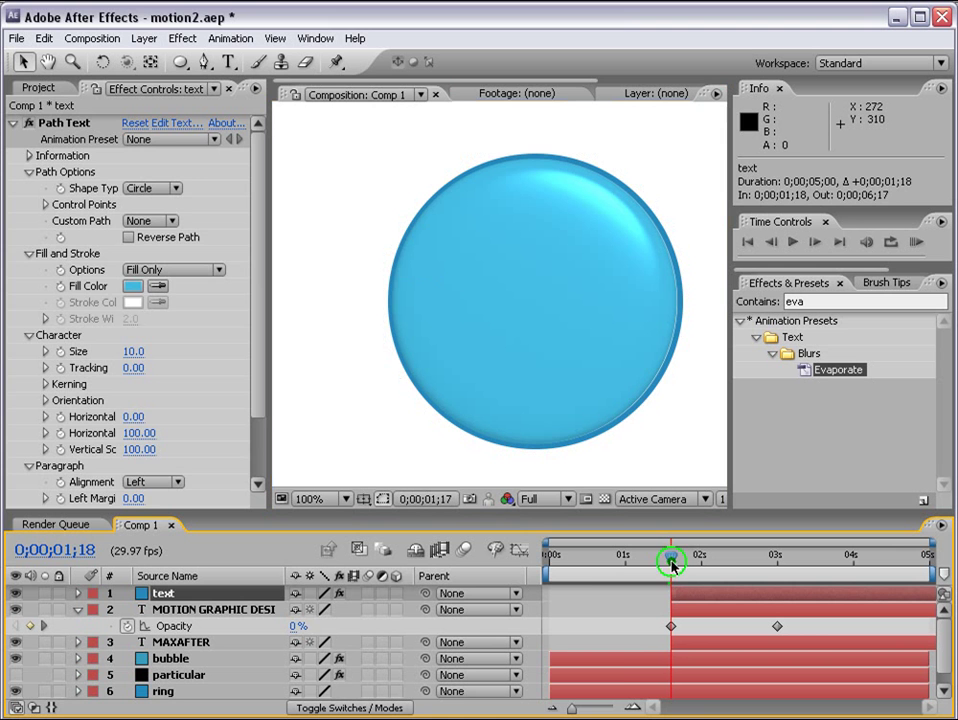
{"action": "left_click_drag", "start_coordinate": [258, 389], "coordinate": [258, 449]}
{"action": "left_click_drag", "start_coordinate": [134, 420], "coordinate": [146, 426]}
{"action": "key", "text": "ctrl+z"}
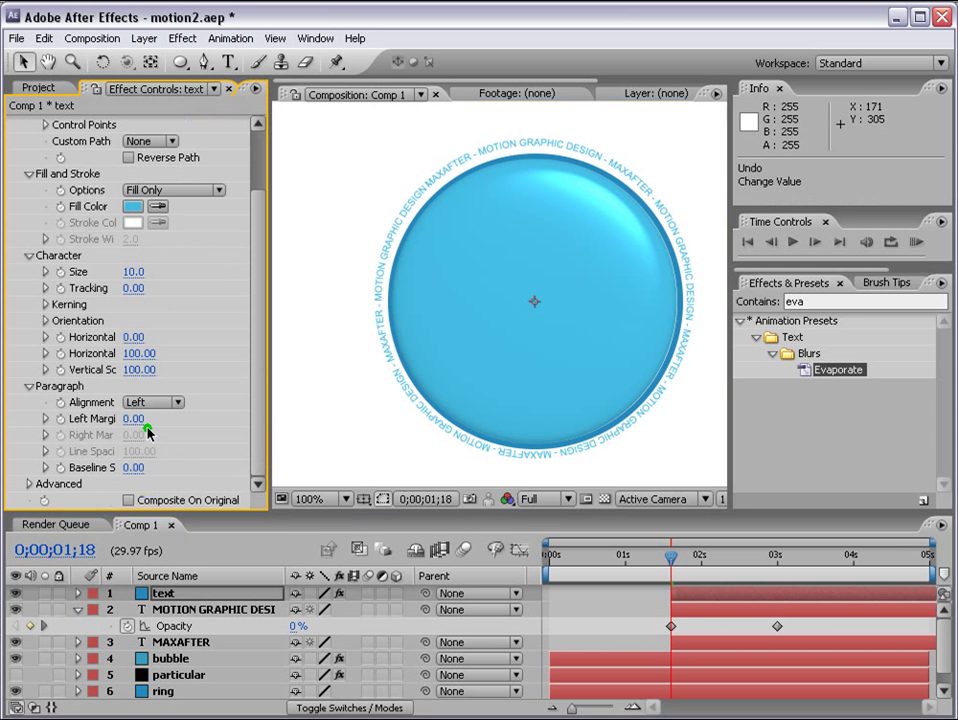
- Keyframe the path text's Left Margin at 0.00 on 0;00;03;29 and at -160.00 on 0;00;01;18
{"action": "left_click_drag", "start_coordinate": [755, 565], "coordinate": [851, 560]}
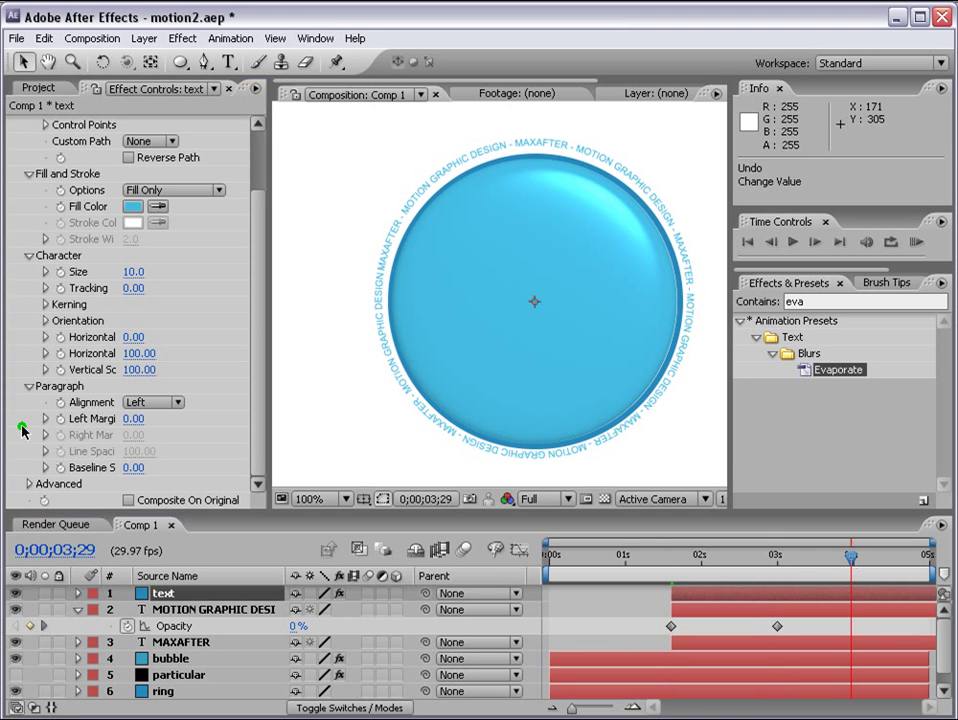
{"action": "left_click", "coordinate": [62, 421]}
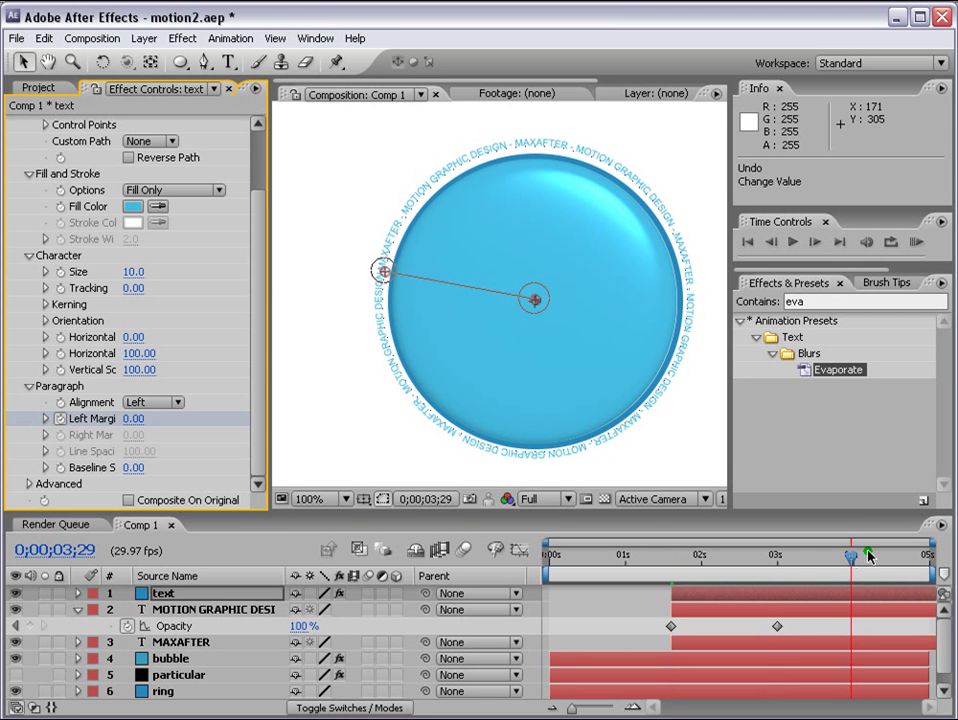
{"action": "left_click_drag", "start_coordinate": [852, 558], "coordinate": [673, 560]}
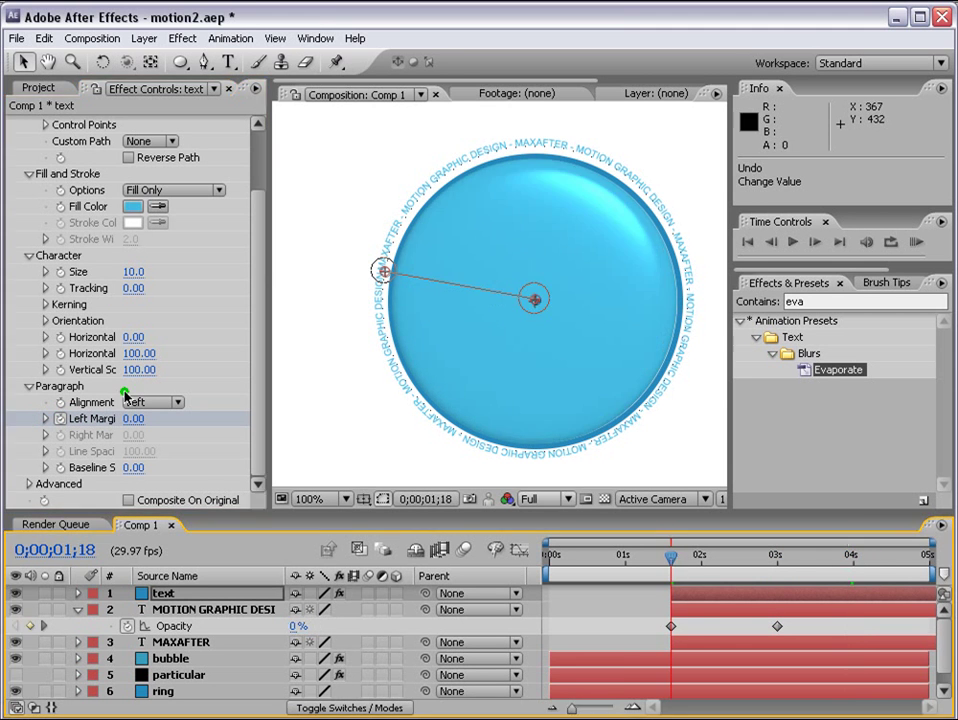
{"action": "left_click_drag", "start_coordinate": [132, 420], "coordinate": [111, 422]}
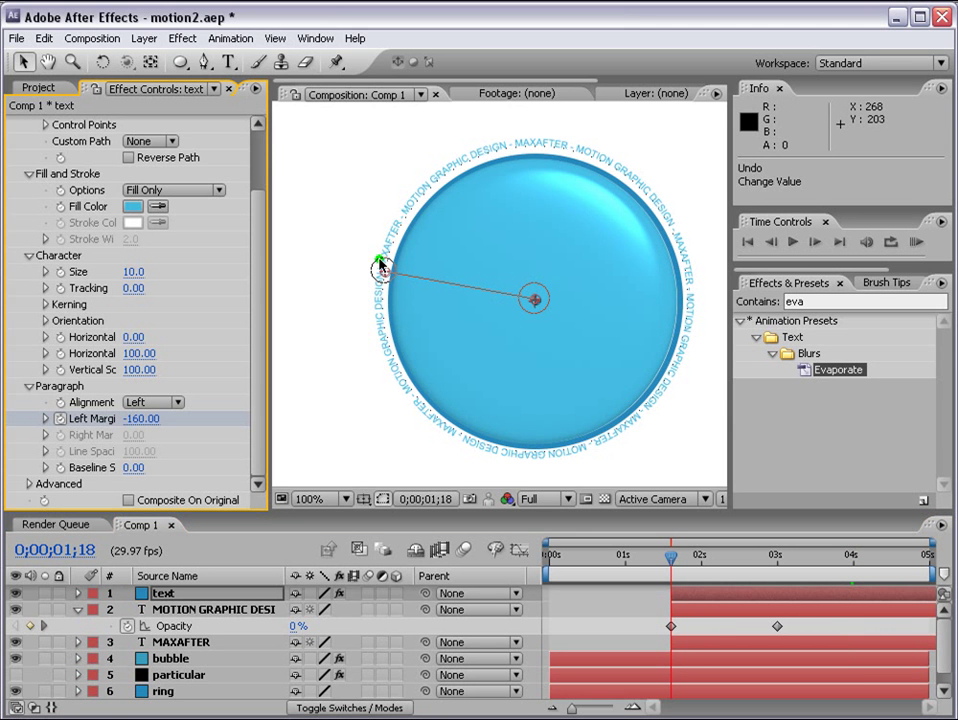
- Reveal the text layer's keyframes and ease the Left Margin keyframe at 0;00;03;29 with Bezier interpolation
{"action": "left_click", "coordinate": [691, 558]}
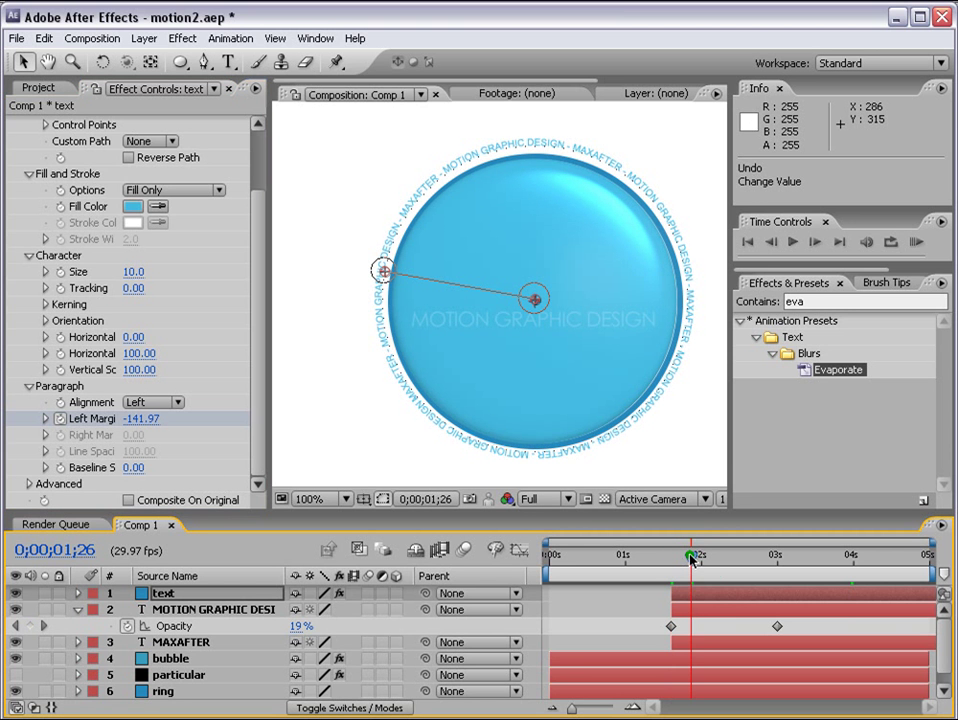
{"action": "left_click_drag", "start_coordinate": [691, 558], "coordinate": [698, 558]}
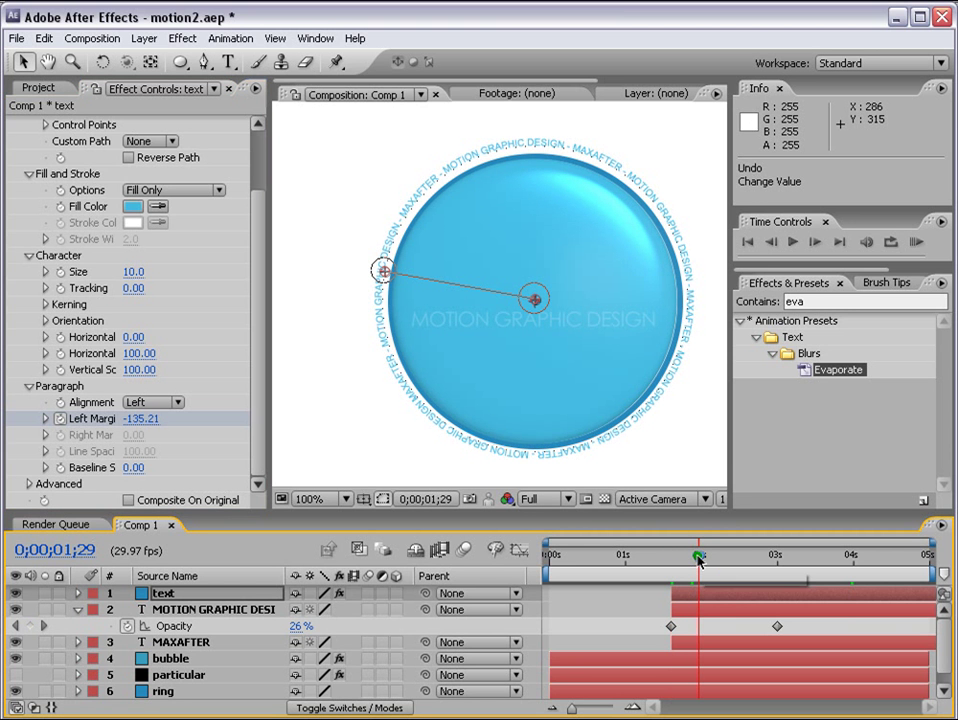
{"action": "key", "text": "u"}
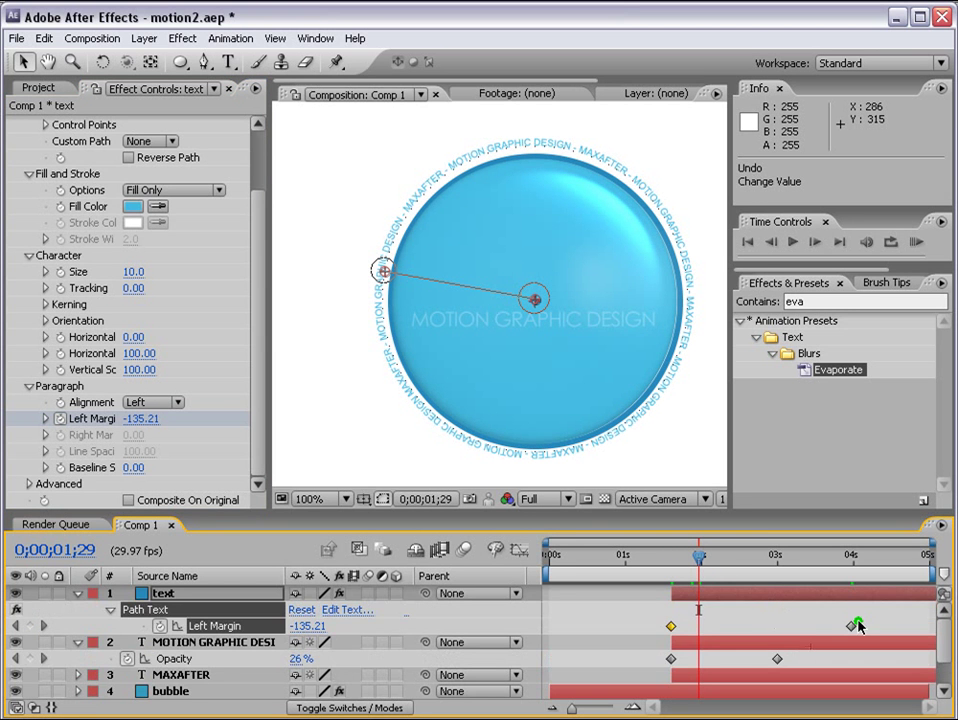
{"action": "left_click", "coordinate": [851, 626]}
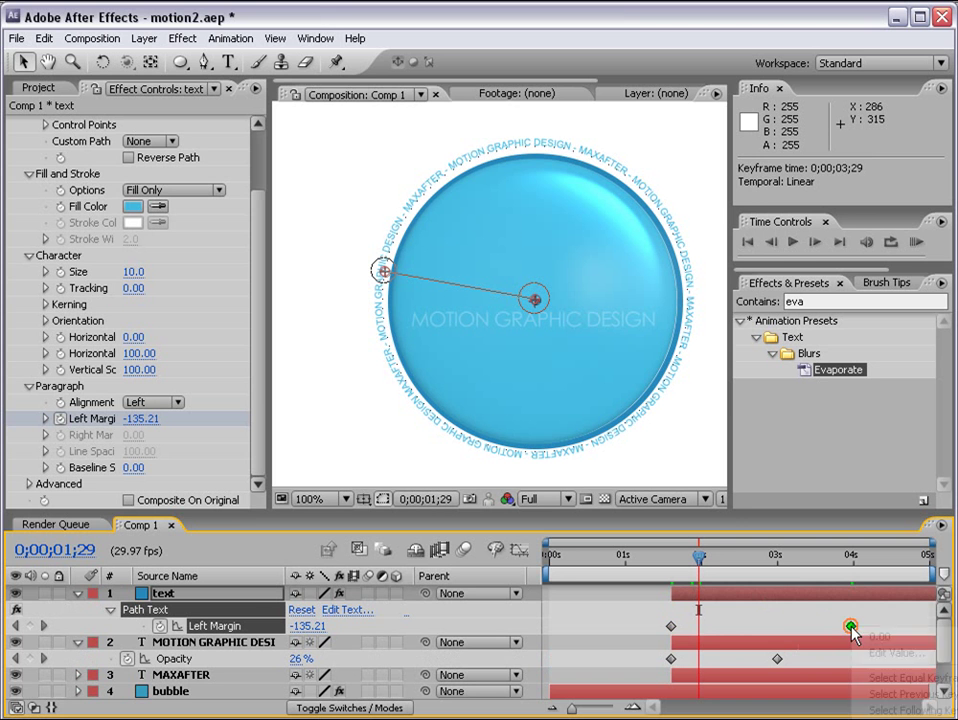
{"action": "right_click", "coordinate": [851, 626]}
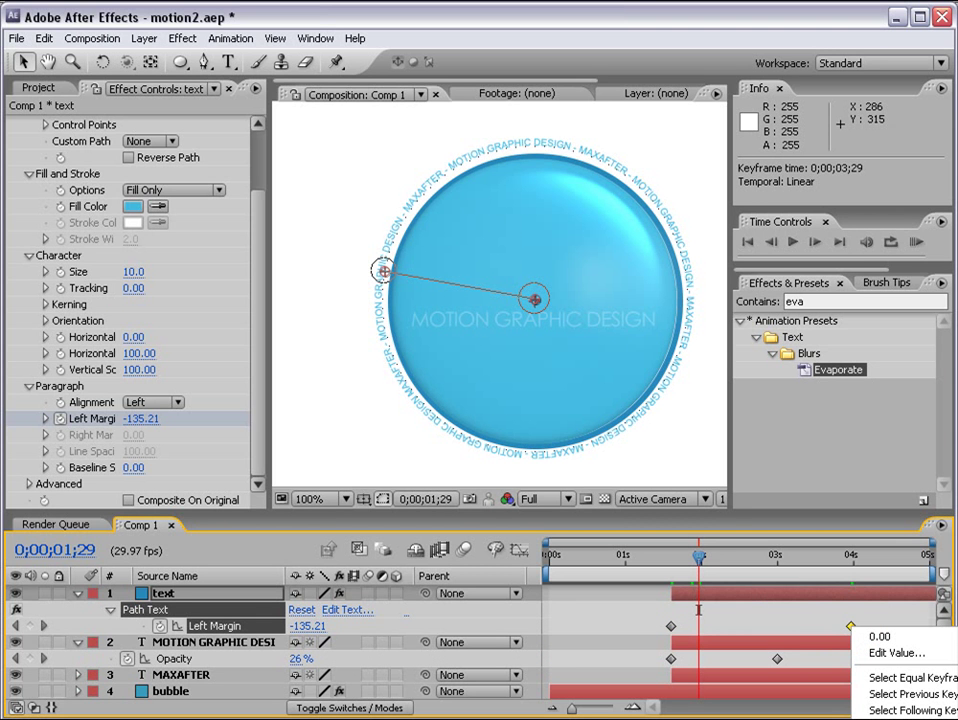
{"action": "left_click", "coordinate": [957, 719]}
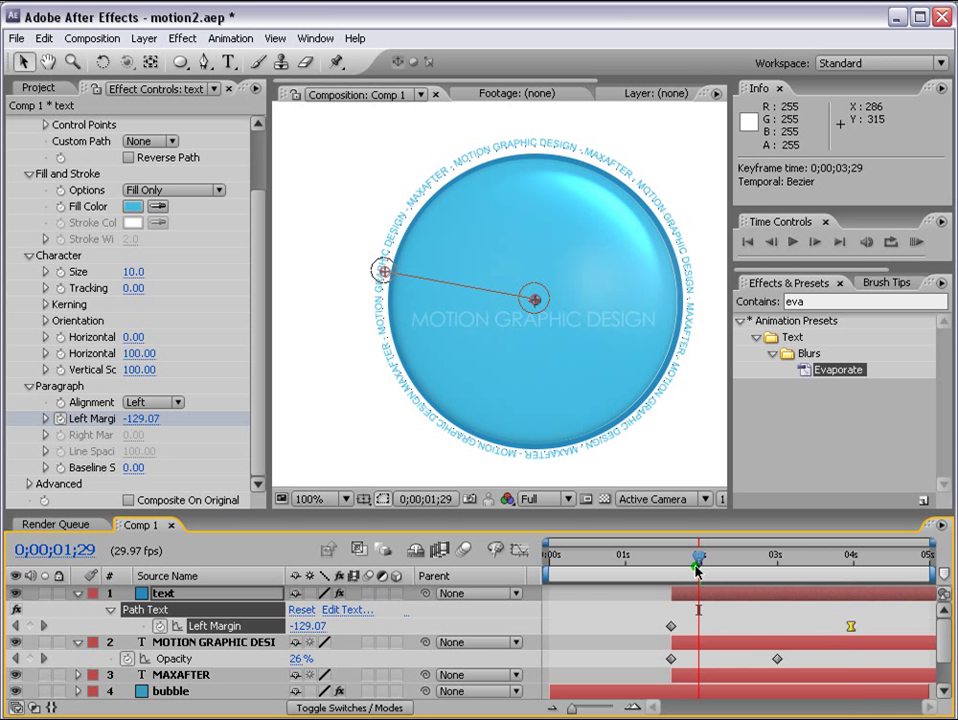
- Keyframe the text layer's opacity from 0% at 0;00;01;18 to 100% at 0;00;03;29
{"action": "left_click_drag", "start_coordinate": [700, 558], "coordinate": [851, 558]}
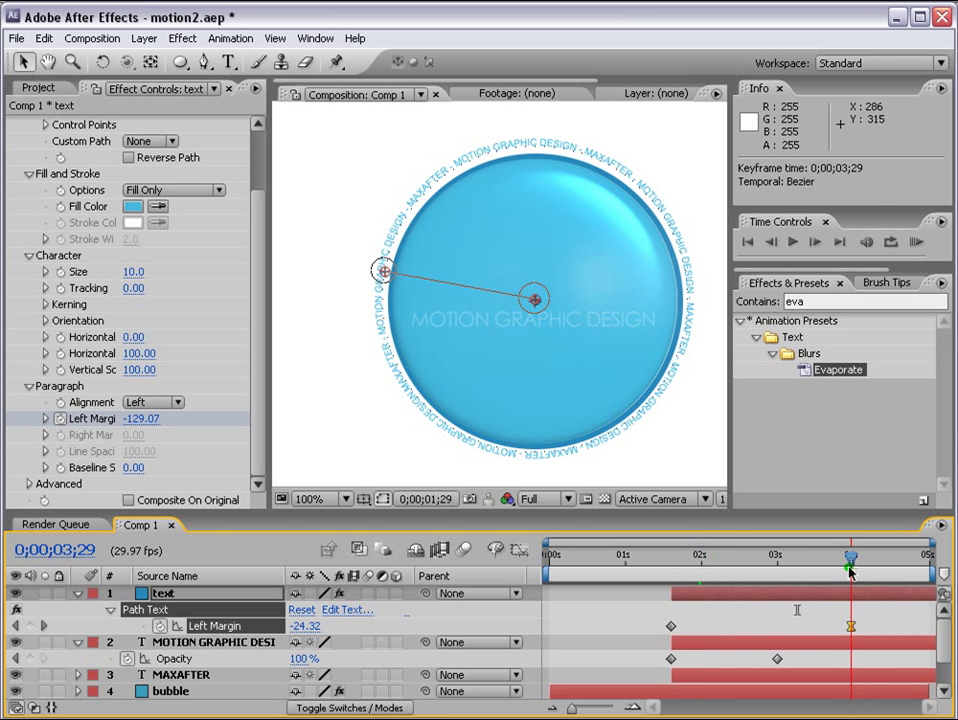
{"action": "left_click", "coordinate": [836, 594]}
{"action": "key", "text": "t"}
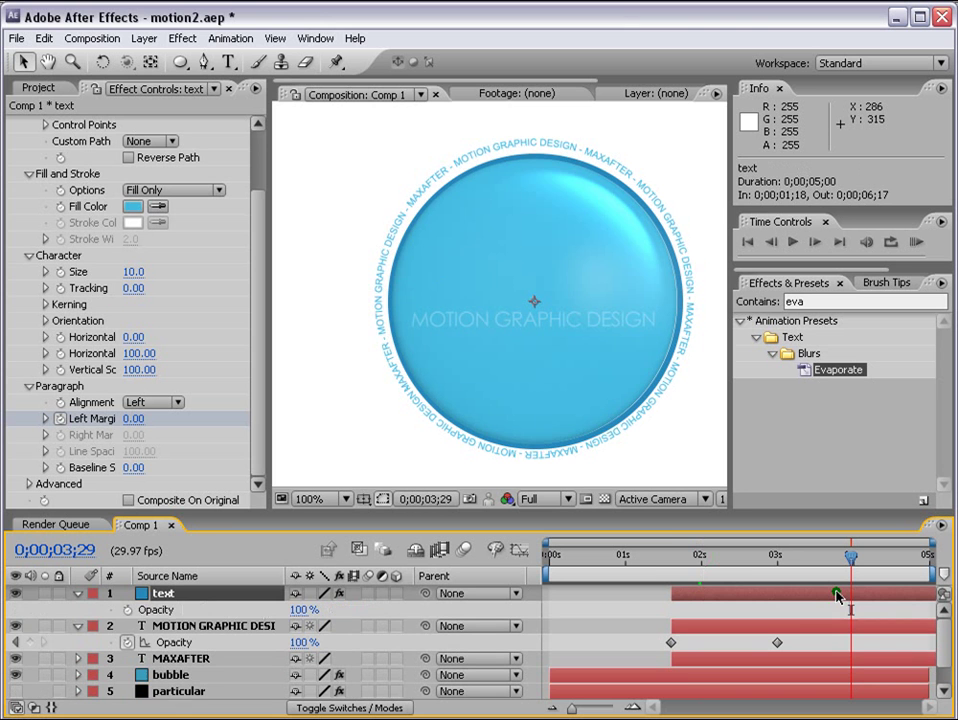
{"action": "left_click", "coordinate": [128, 609]}
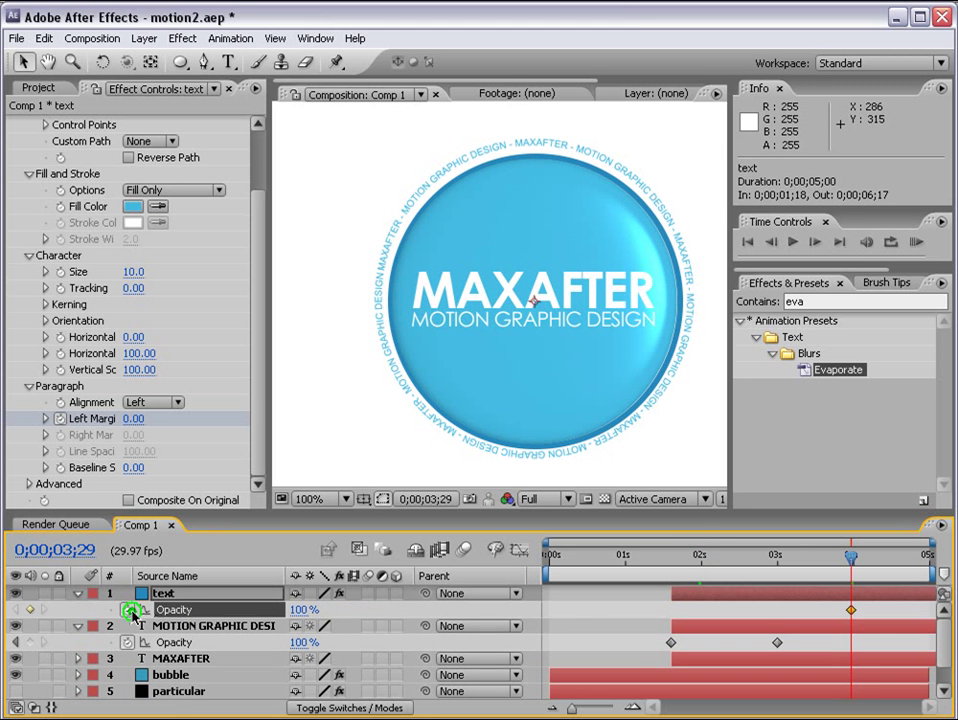
{"action": "key", "text": "u"}
{"action": "left_click_drag", "start_coordinate": [851, 558], "coordinate": [670, 558]}
{"action": "left_click", "coordinate": [305, 642]}
{"action": "type", "text": "0"}
{"action": "key", "text": "Return"}
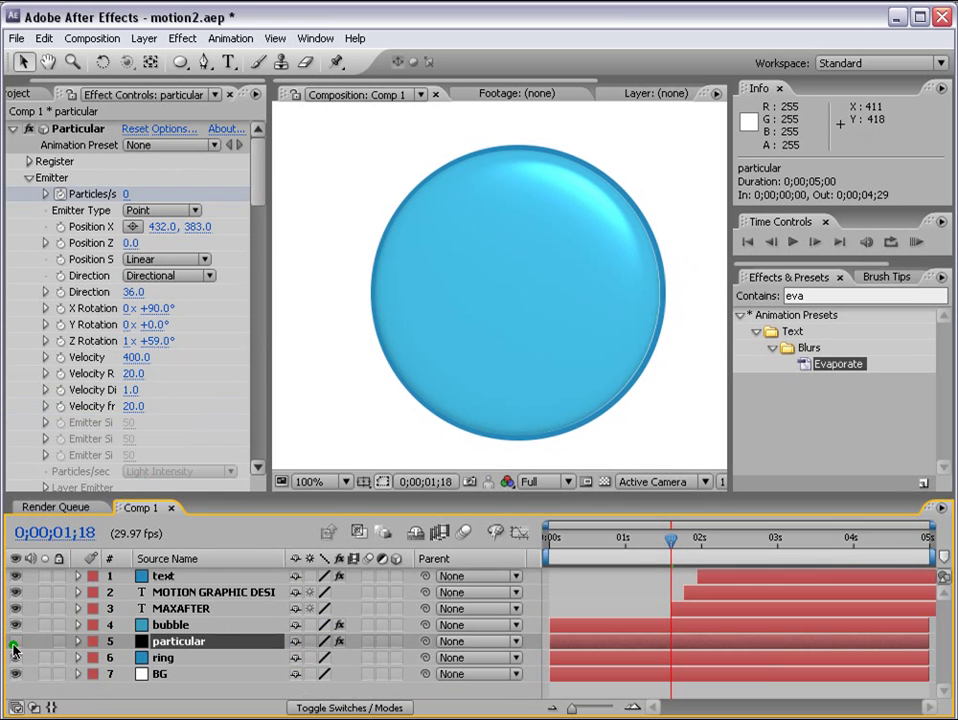
- Unhide the particular layer and place a duplicate of it at the top of the layer stack
{"action": "left_click", "coordinate": [14, 644]}
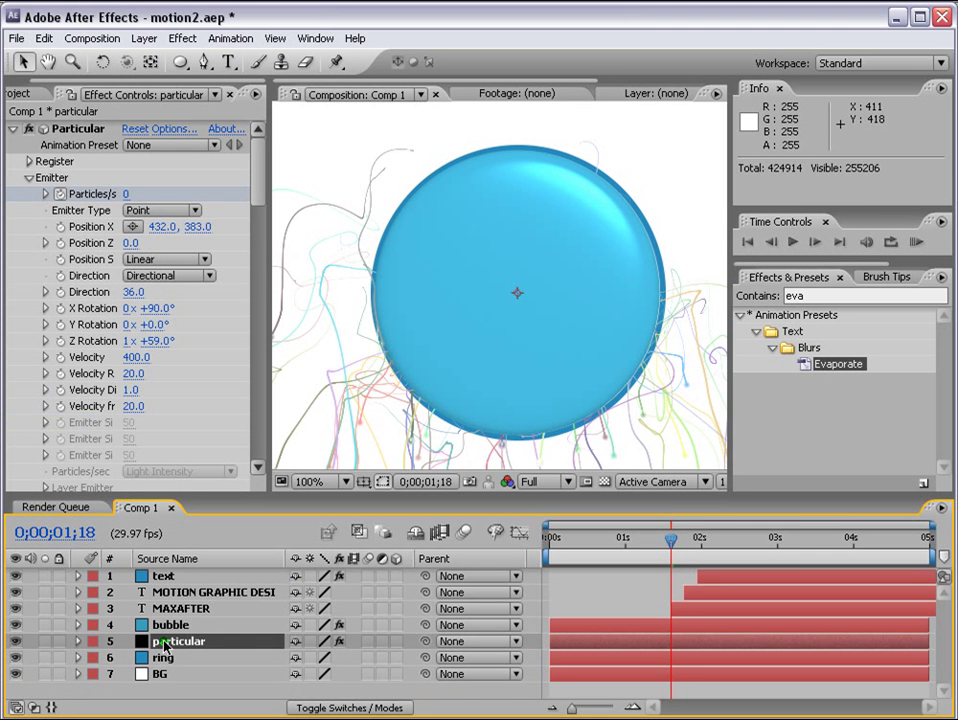
{"action": "left_click", "coordinate": [164, 645]}
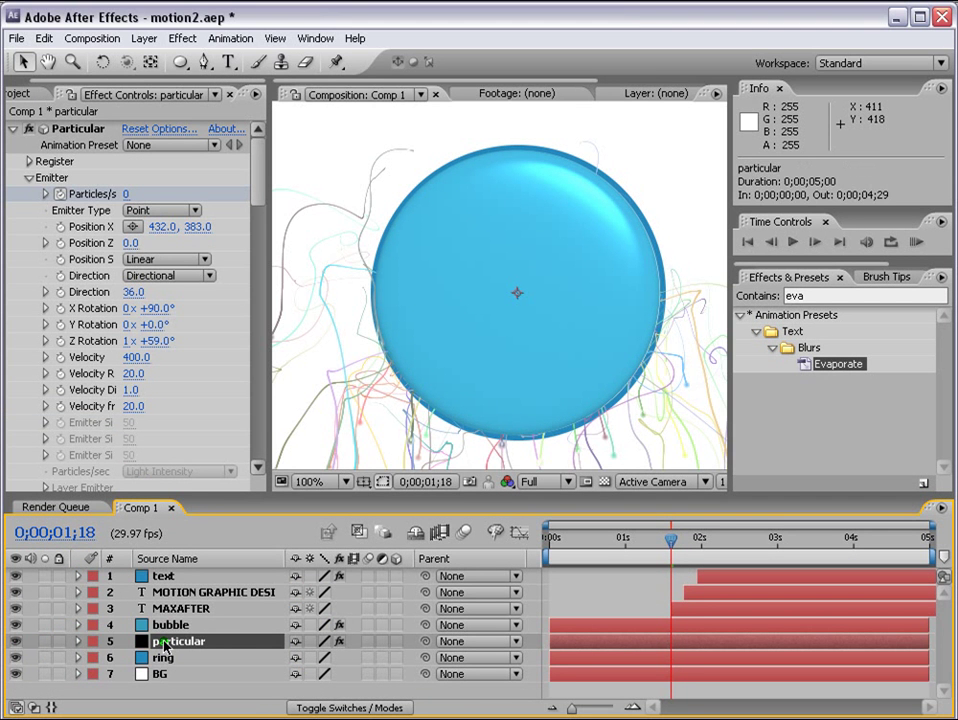
{"action": "key", "text": "ctrl+d"}
{"action": "left_click_drag", "start_coordinate": [164, 645], "coordinate": [184, 574]}
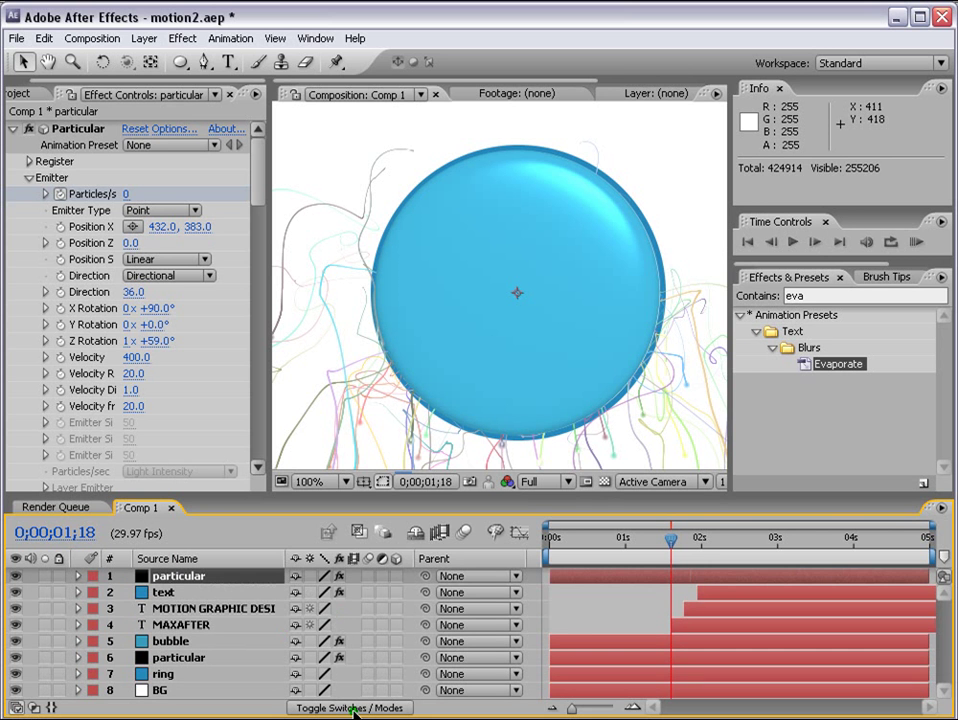
- Try the Add and Overlay blending modes on the top particular layer and settle on Soft Light
{"action": "left_click", "coordinate": [351, 710]}
{"action": "left_click", "coordinate": [331, 575]}
{"action": "left_click", "coordinate": [346, 465]}
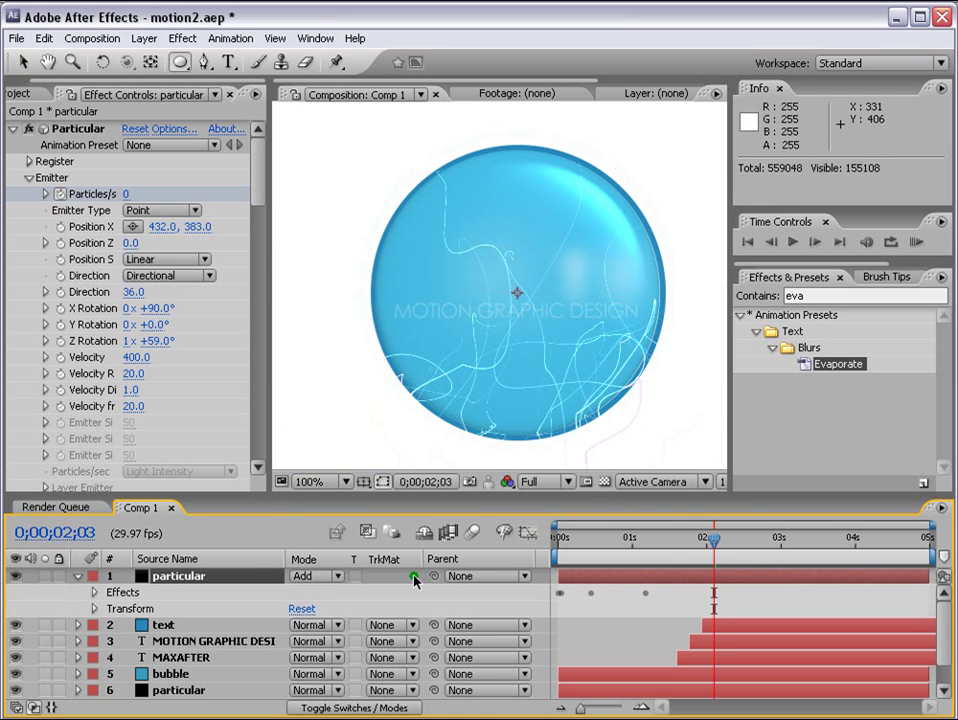
{"action": "left_click", "coordinate": [333, 580]}
{"action": "left_click", "coordinate": [321, 527]}
{"action": "left_click", "coordinate": [331, 575]}
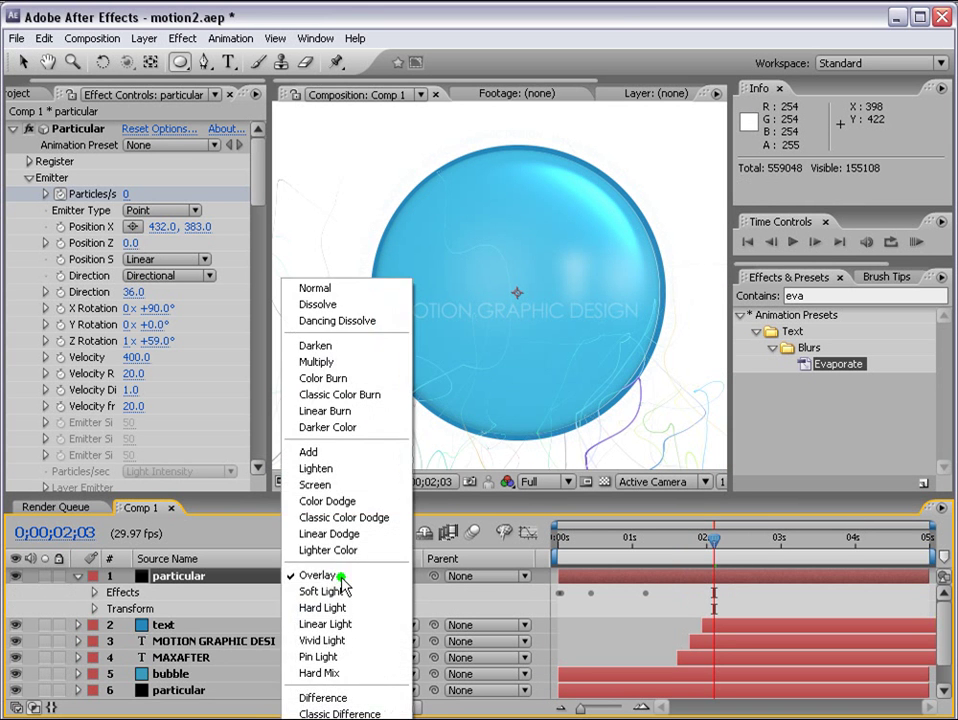
{"action": "left_click", "coordinate": [339, 591]}
- Lower the preview resolution to Half, collapse the top particular layer and run a RAM preview of the composition
{"action": "scroll", "coordinate": [676, 342], "scroll_direction": "down", "scroll_amount": 2}
{"action": "left_click", "coordinate": [540, 481]}
{"action": "left_click", "coordinate": [545, 513]}
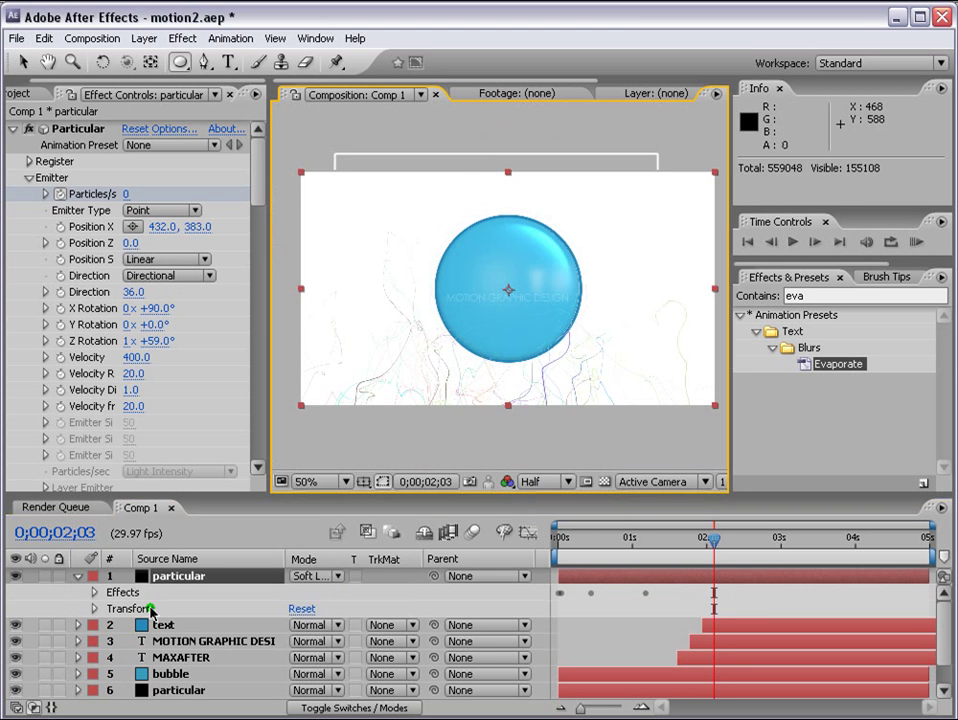
{"action": "left_click", "coordinate": [78, 577]}
{"action": "left_click", "coordinate": [916, 242]}
{"action": "left_click", "coordinate": [916, 242]}
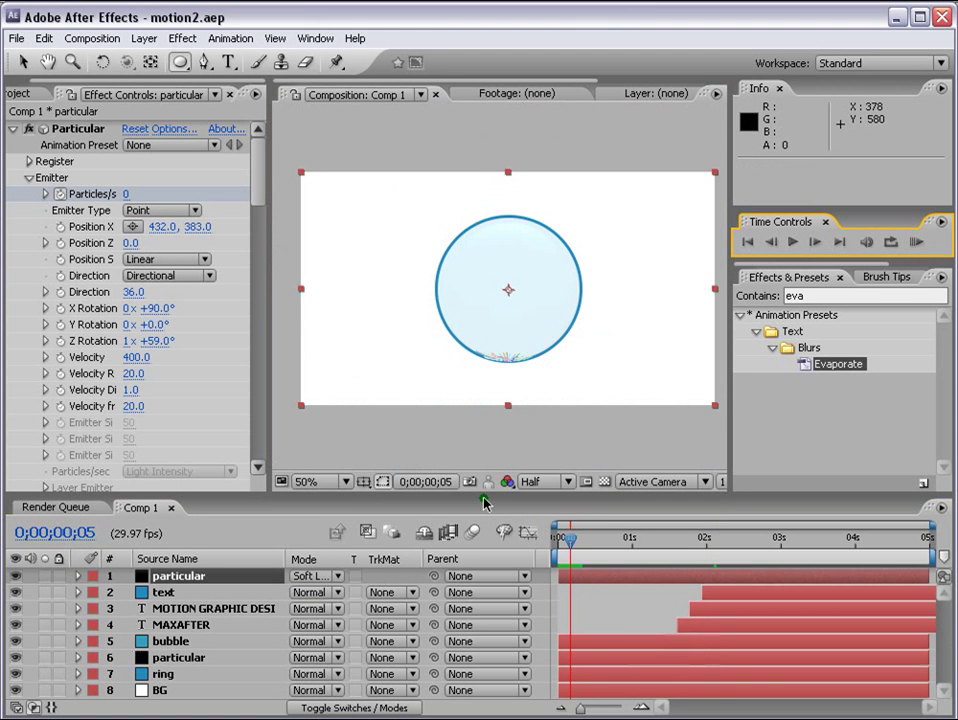
- Keyframe the ring's opacity from 0% at 0;00;00;00 to 100% at 0;00;00;29, matching the bubble's opacity keyframes
{"action": "left_click", "coordinate": [168, 675]}
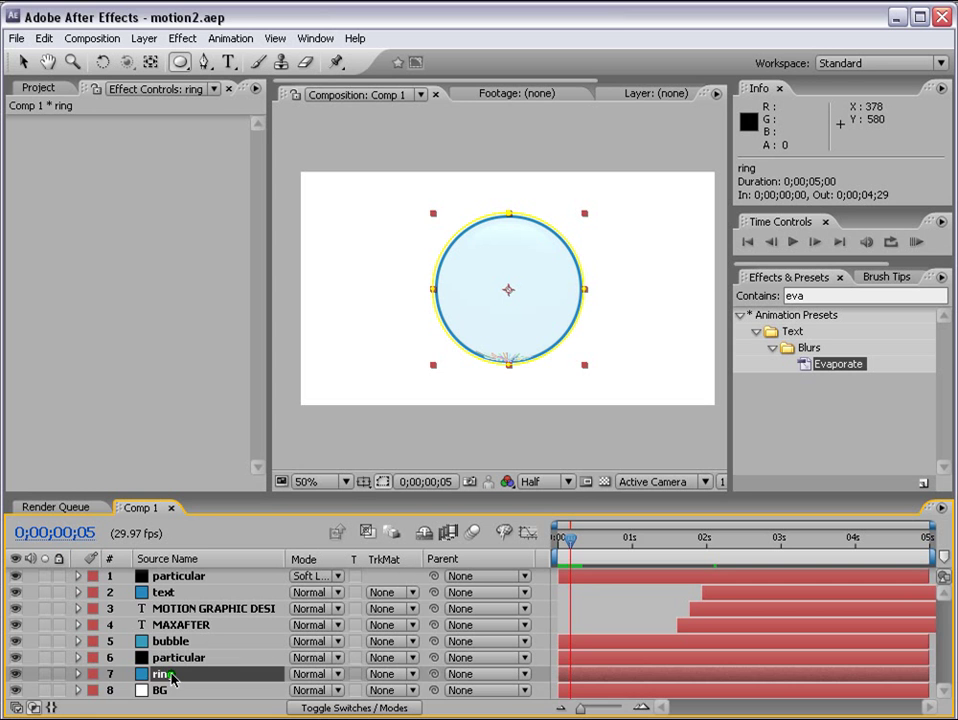
{"action": "key", "text": "t"}
{"action": "left_click", "coordinate": [182, 641]}
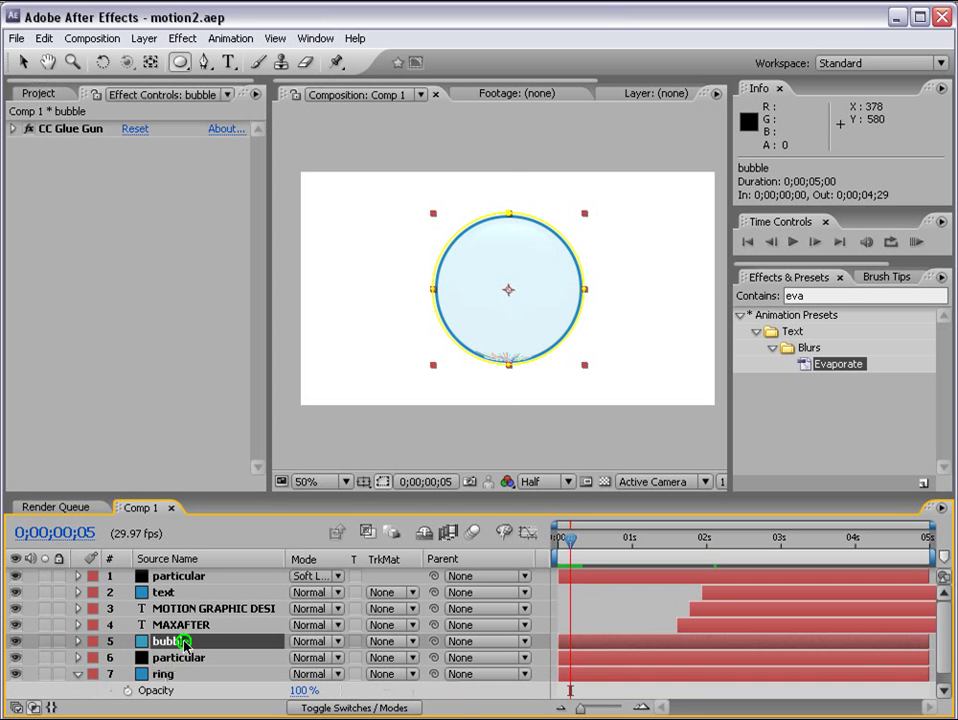
{"action": "key", "text": "t"}
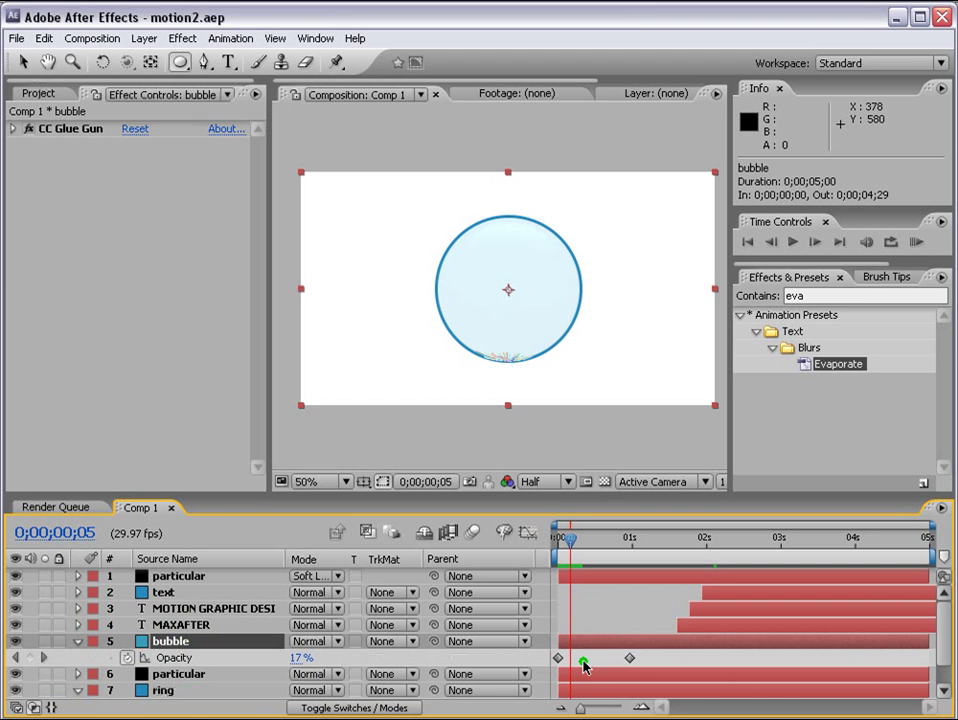
{"action": "scroll", "coordinate": [936, 628], "scroll_direction": "down", "scroll_amount": 2}
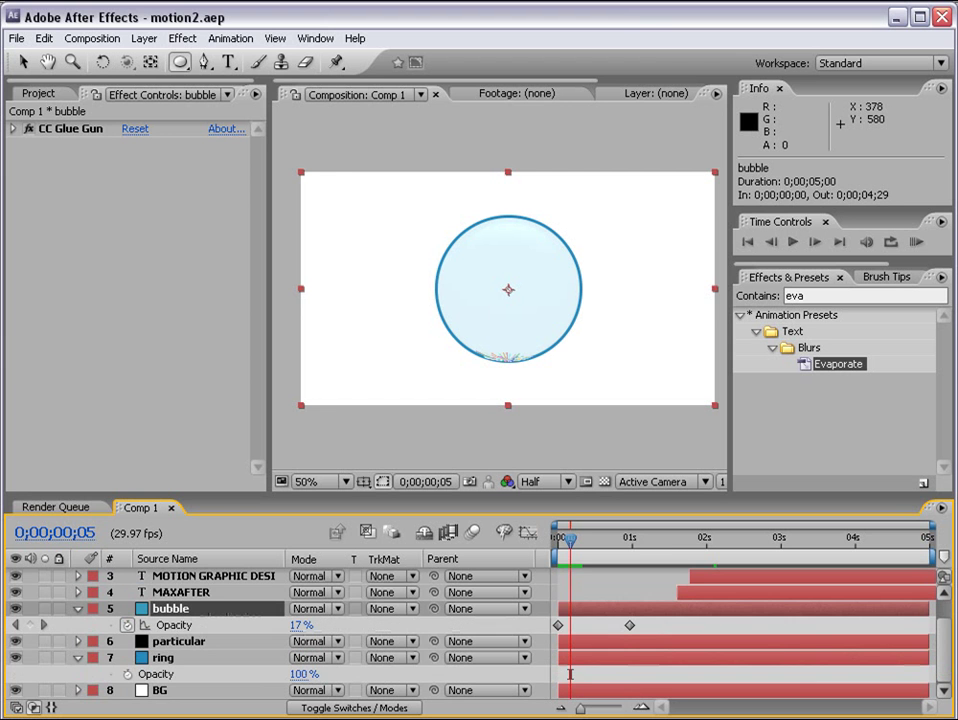
{"action": "left_click_drag", "start_coordinate": [572, 552], "coordinate": [629, 553]}
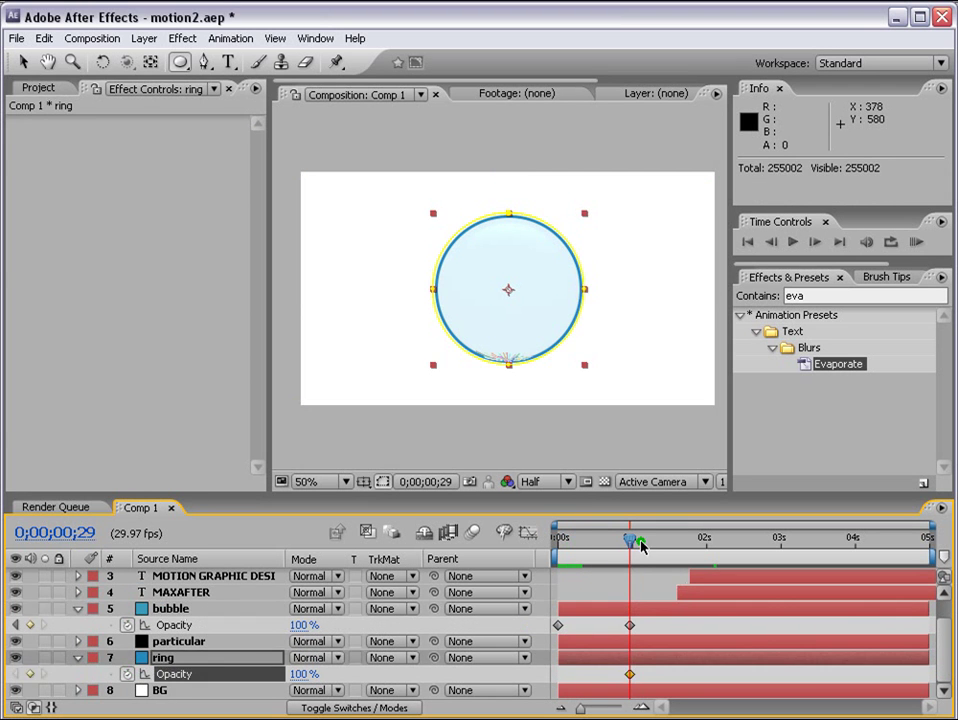
{"action": "key", "text": "Home"}
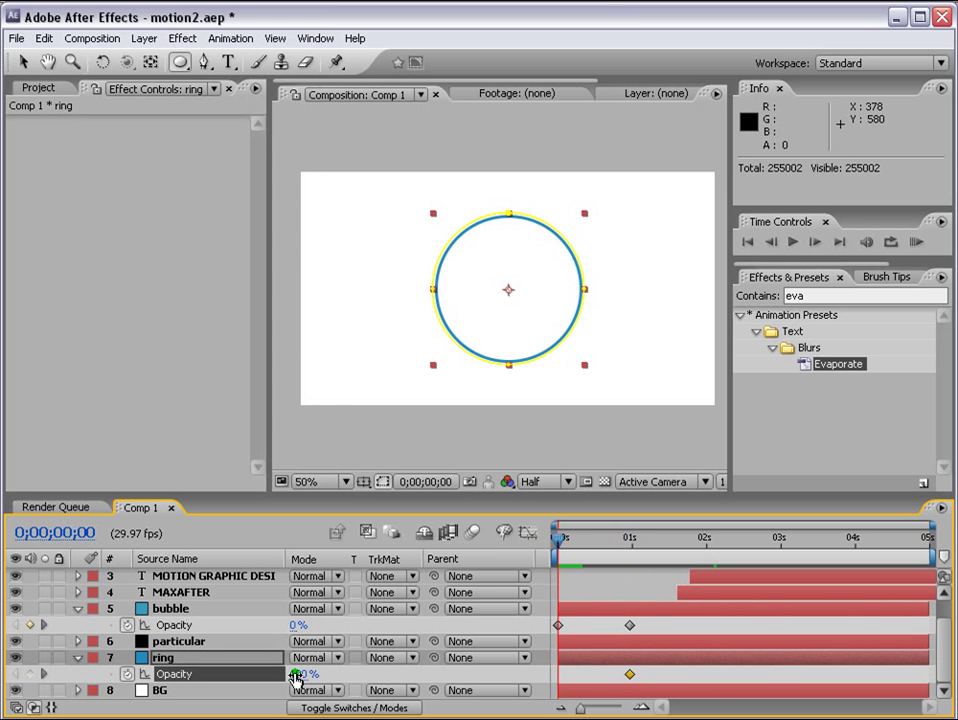
{"action": "left_click", "coordinate": [299, 674]}
{"action": "type", "text": "0"}
{"action": "key", "text": "Return"}
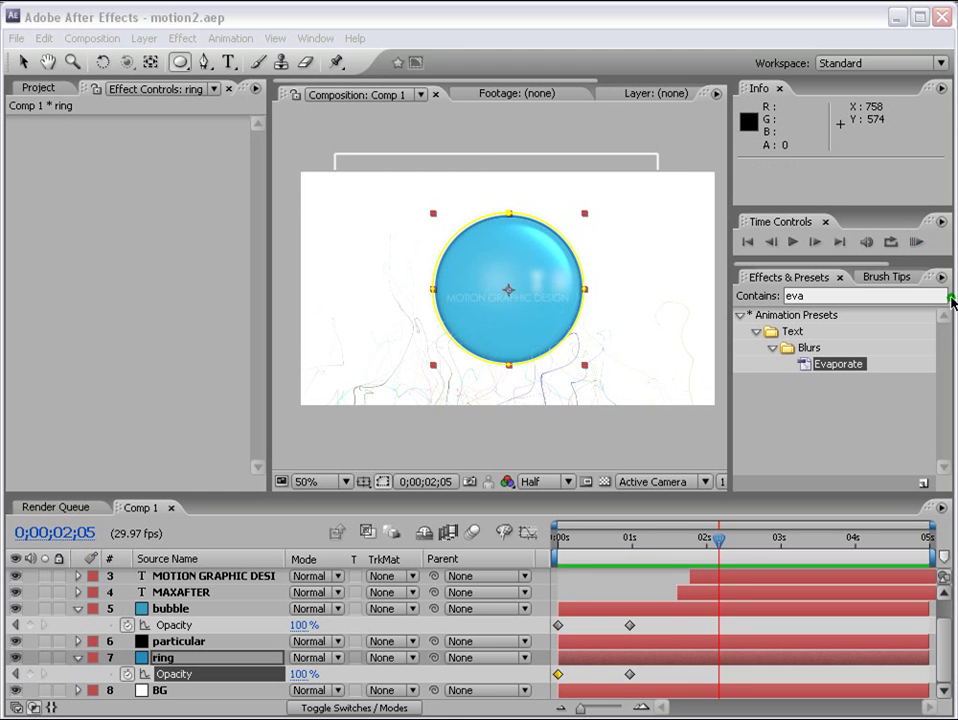
- Play the RAM preview and inspect the composition at 0;00;01;00
{"action": "left_click", "coordinate": [917, 243]}
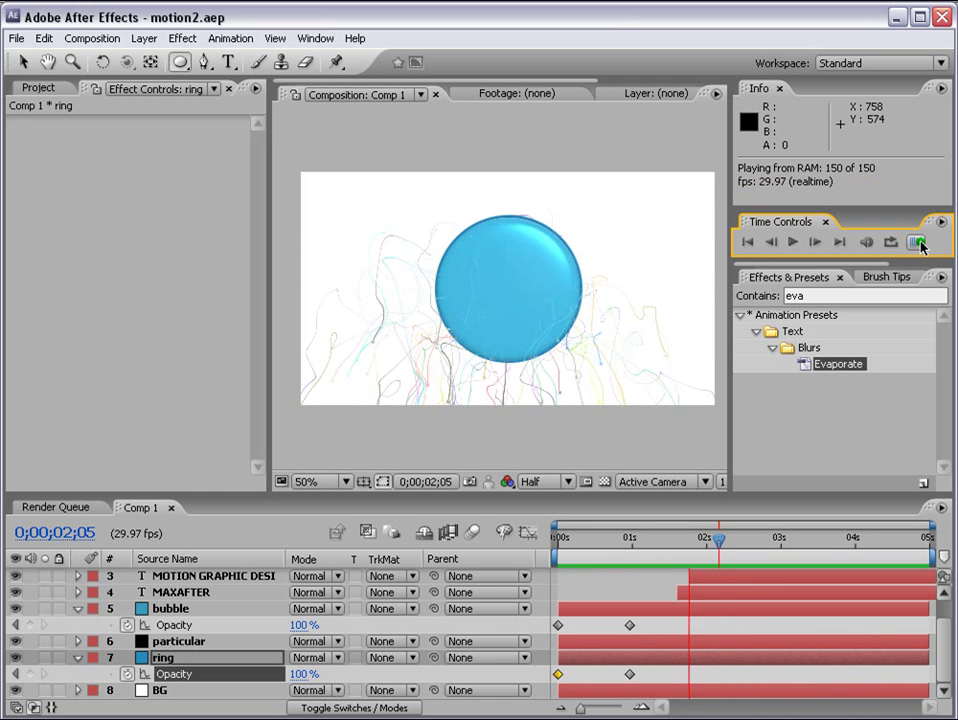
{"action": "left_click", "coordinate": [917, 243]}
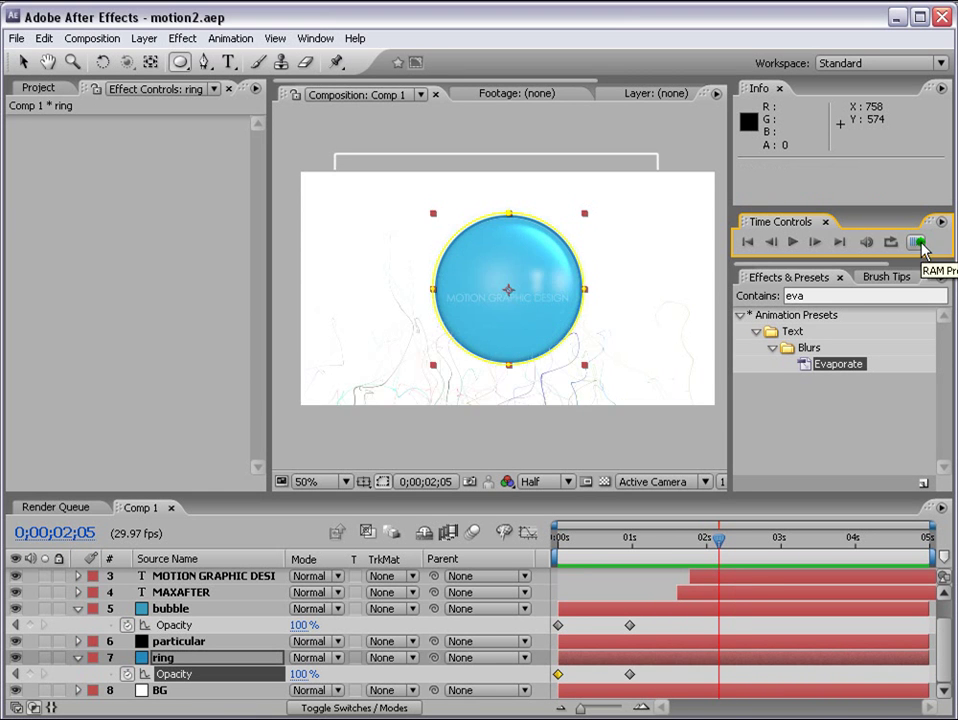
{"action": "left_click", "coordinate": [617, 548]}
{"action": "left_click", "coordinate": [632, 545]}
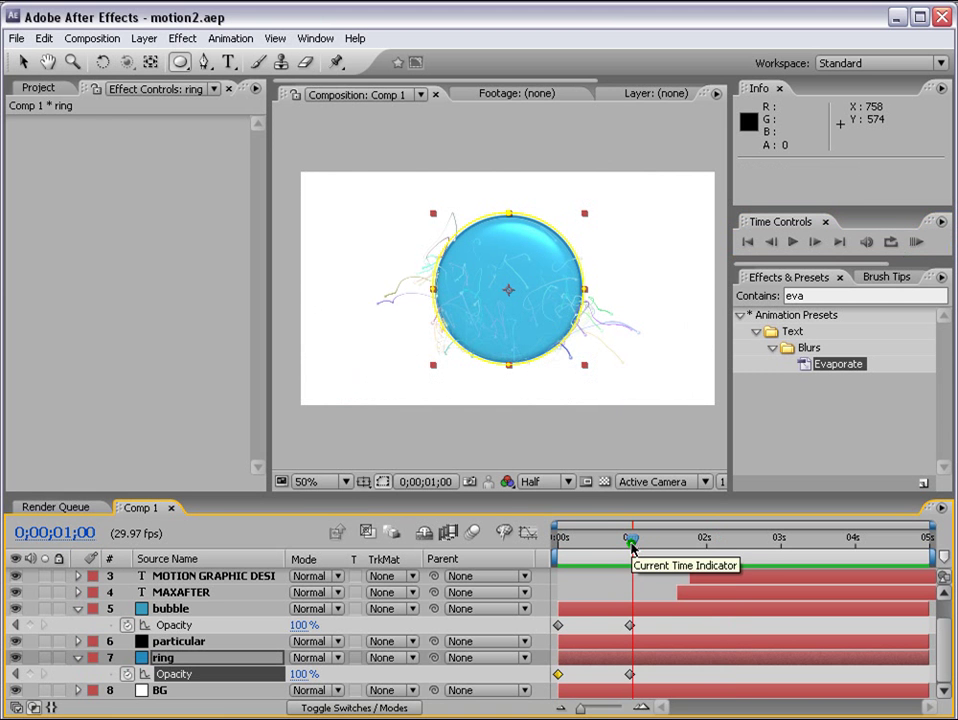
- Set the Particle Size of the lower particular layer to 10
{"action": "left_click", "coordinate": [204, 643]}
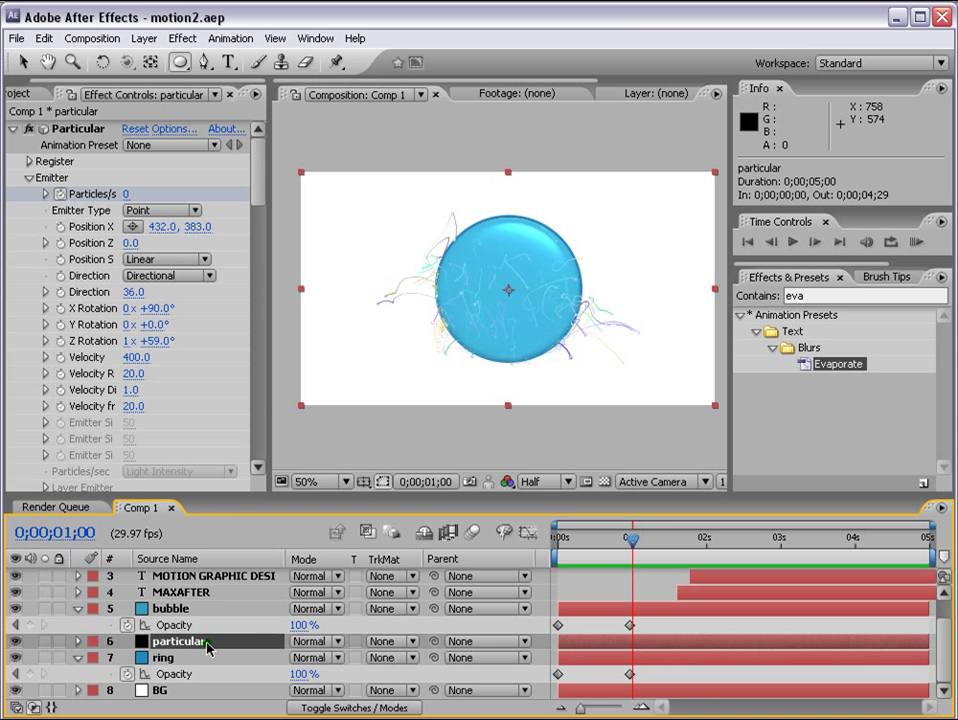
{"action": "left_click_drag", "start_coordinate": [258, 180], "coordinate": [243, 297]}
{"action": "left_click", "coordinate": [135, 299]}
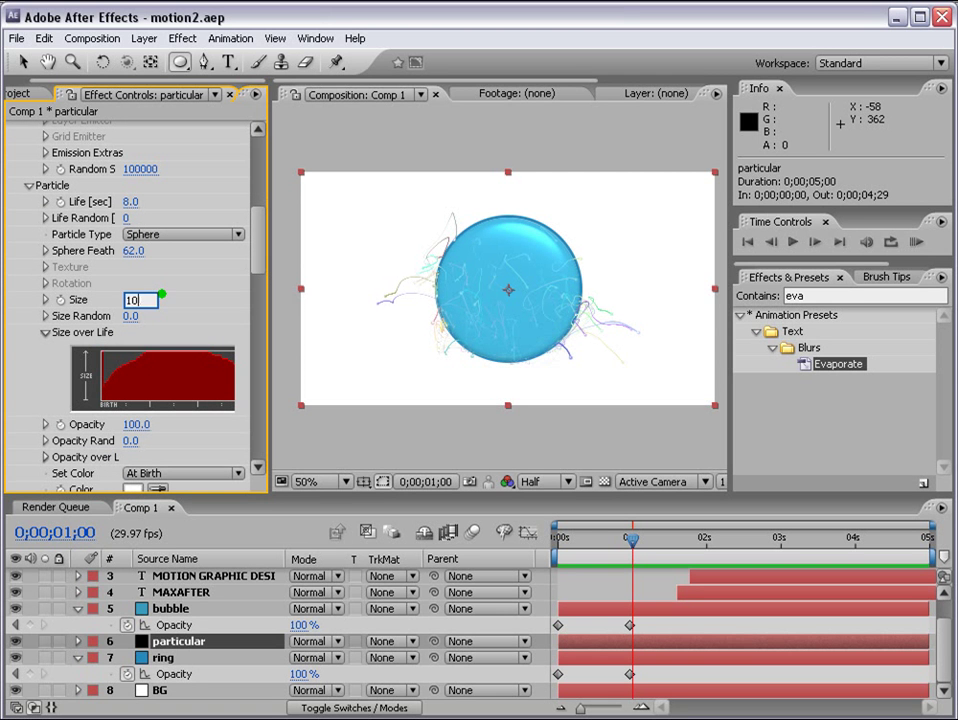
{"action": "key", "text": "Return"}
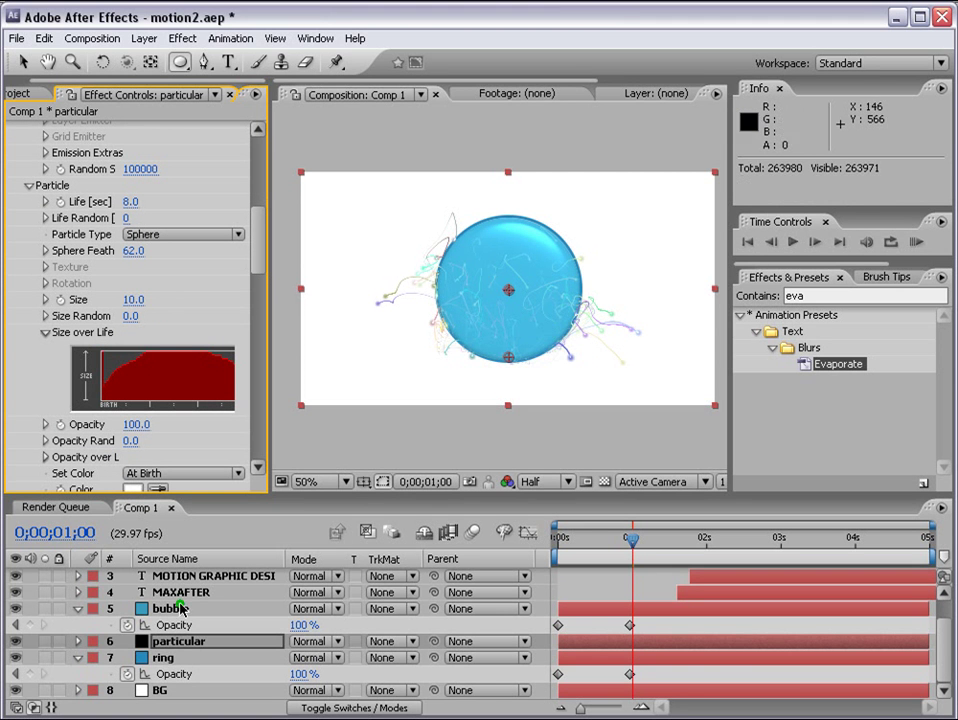
- Solo the lower particular layer and display the composition at Full resolution to inspect its particles and trails
{"action": "left_click", "coordinate": [44, 641]}
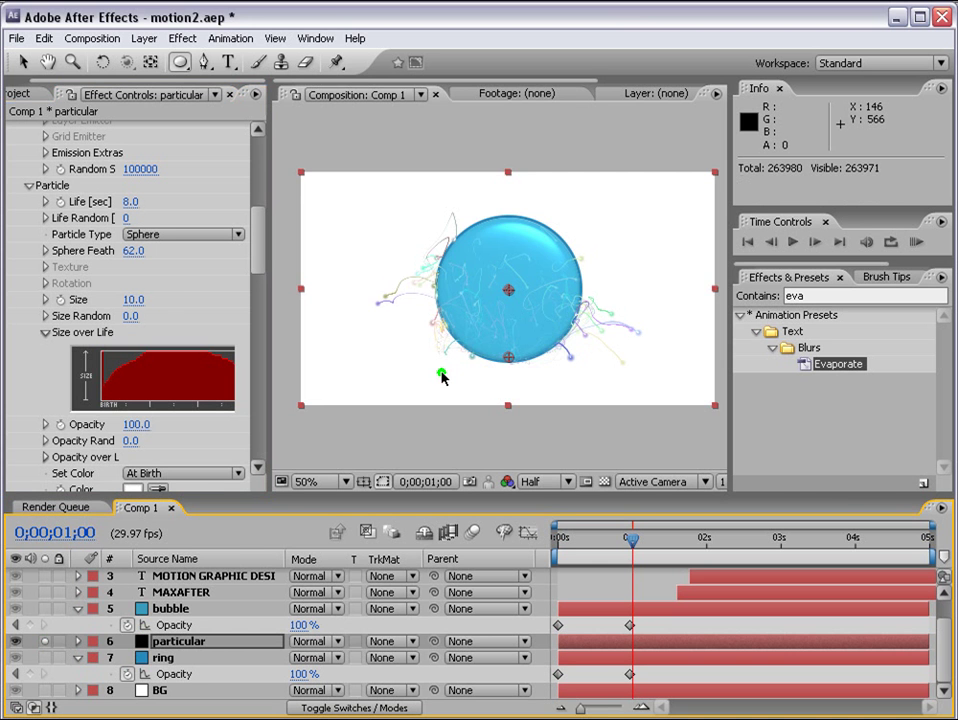
{"action": "scroll", "coordinate": [384, 320], "scroll_direction": "up", "scroll_amount": 1}
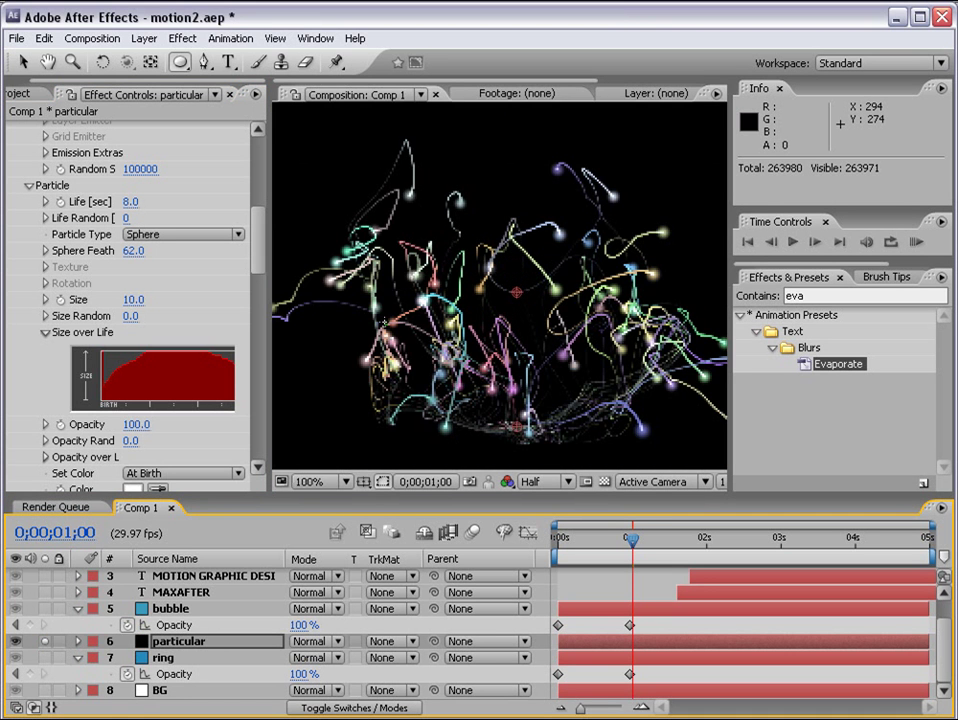
{"action": "scroll", "coordinate": [420, 275], "scroll_direction": "down", "scroll_amount": 1}
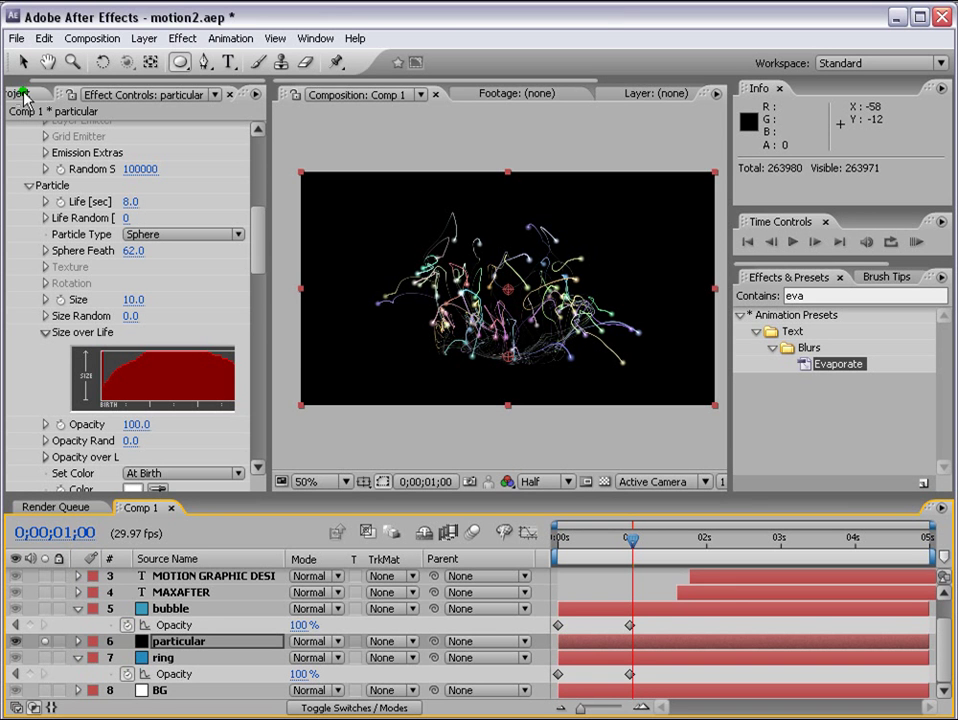
{"action": "scroll", "coordinate": [371, 308], "scroll_direction": "up", "scroll_amount": 1}
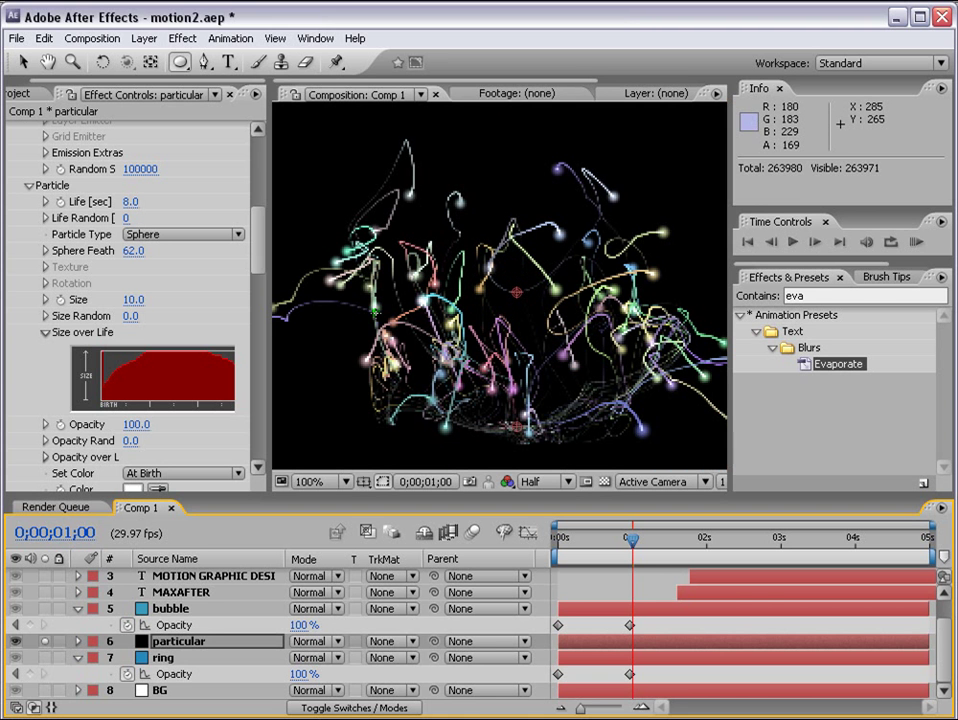
{"action": "left_click", "coordinate": [545, 482]}
{"action": "left_click", "coordinate": [540, 466]}
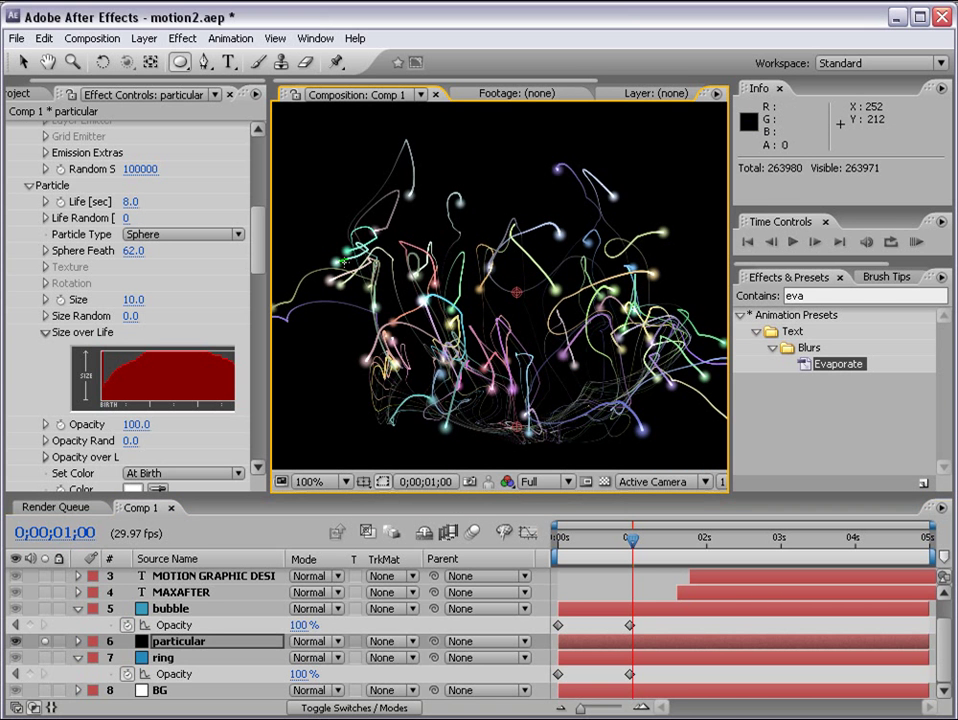
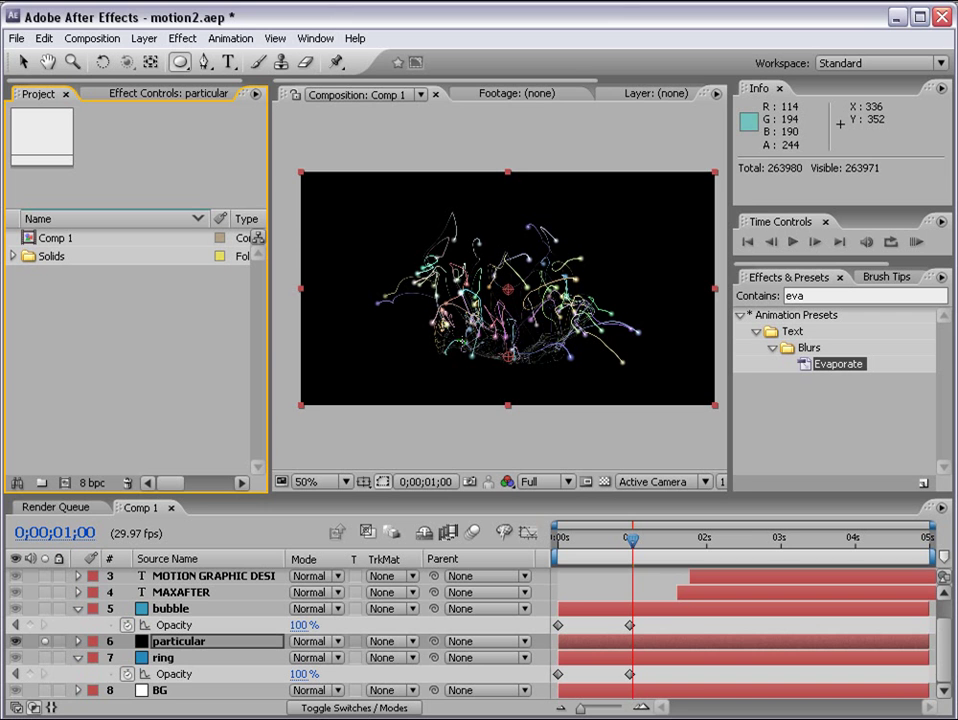
- Import growing 3d boxes.aep, add its butterfly comp between the bubble and lower particular layers, and leave it unsoloed
{"action": "right_click", "coordinate": [78, 337]}
{"action": "double_click", "coordinate": [78, 337]}
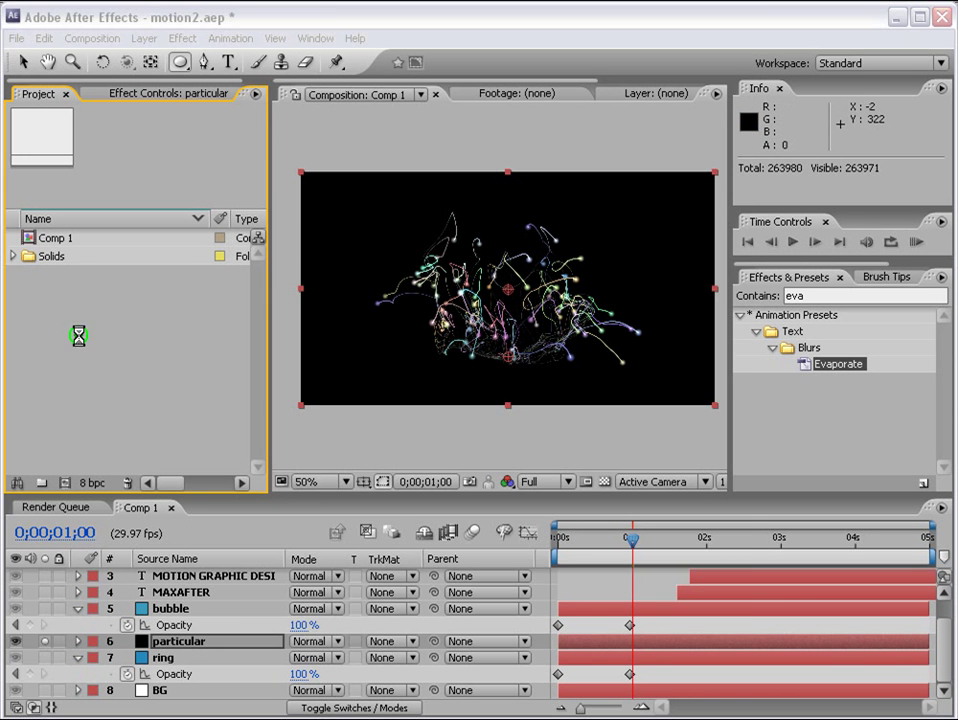
{"action": "left_click", "coordinate": [556, 123]}
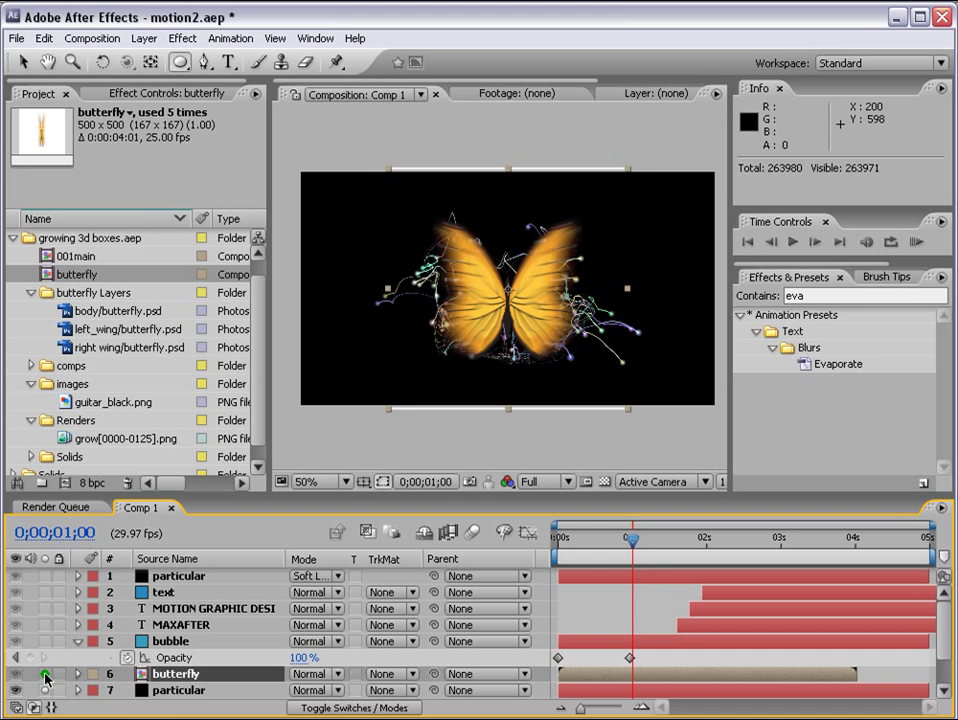
{"action": "left_click", "coordinate": [44, 676]}
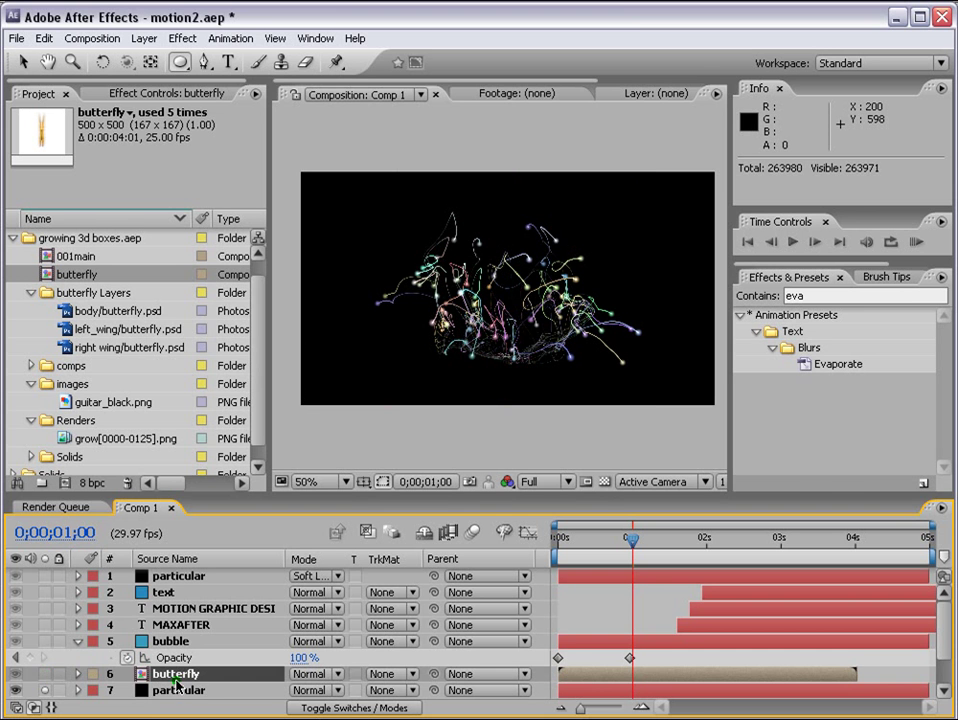
- Open the lower particular layer's effect settings and change the Particle Type to Sprite
{"action": "double_click", "coordinate": [176, 690]}
{"action": "key", "text": "e"}
{"action": "scroll", "coordinate": [178, 692], "scroll_direction": "down", "scroll_amount": 1}
{"action": "double_click", "coordinate": [144, 658]}
{"action": "left_click", "coordinate": [373, 97]}
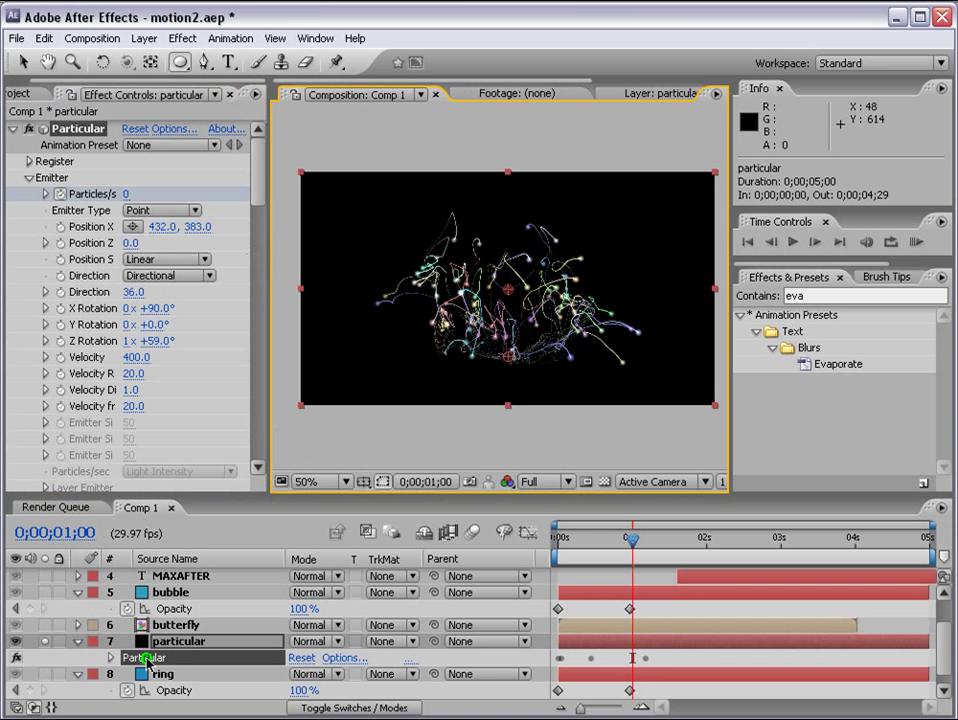
{"action": "left_click", "coordinate": [258, 182]}
{"action": "scroll", "coordinate": [177, 265], "scroll_direction": "down", "scroll_amount": 7}
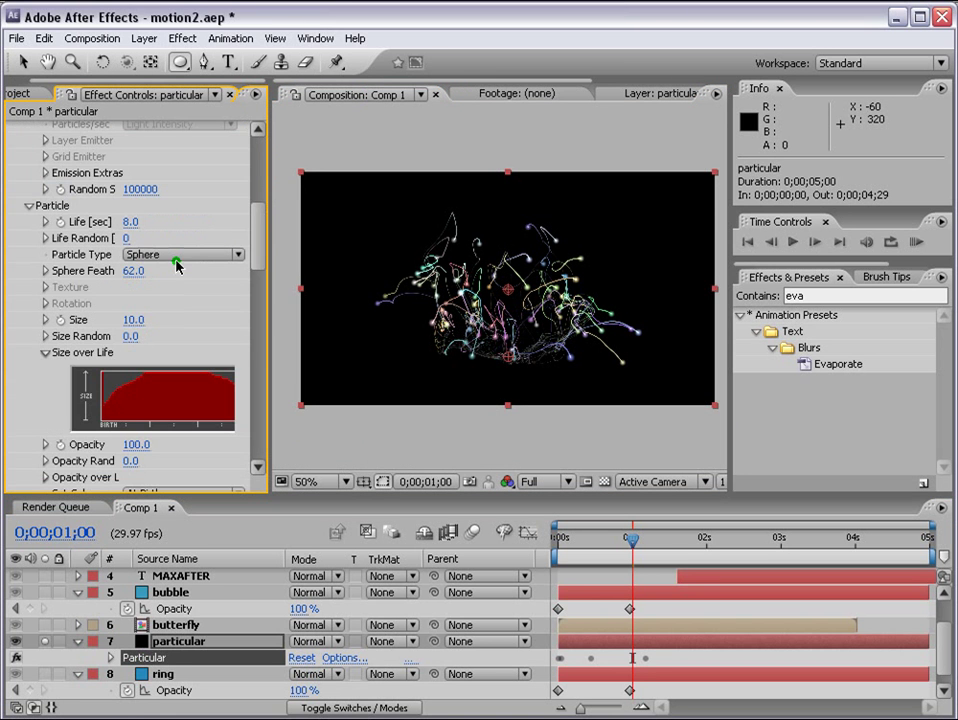
{"action": "left_click", "coordinate": [177, 258]}
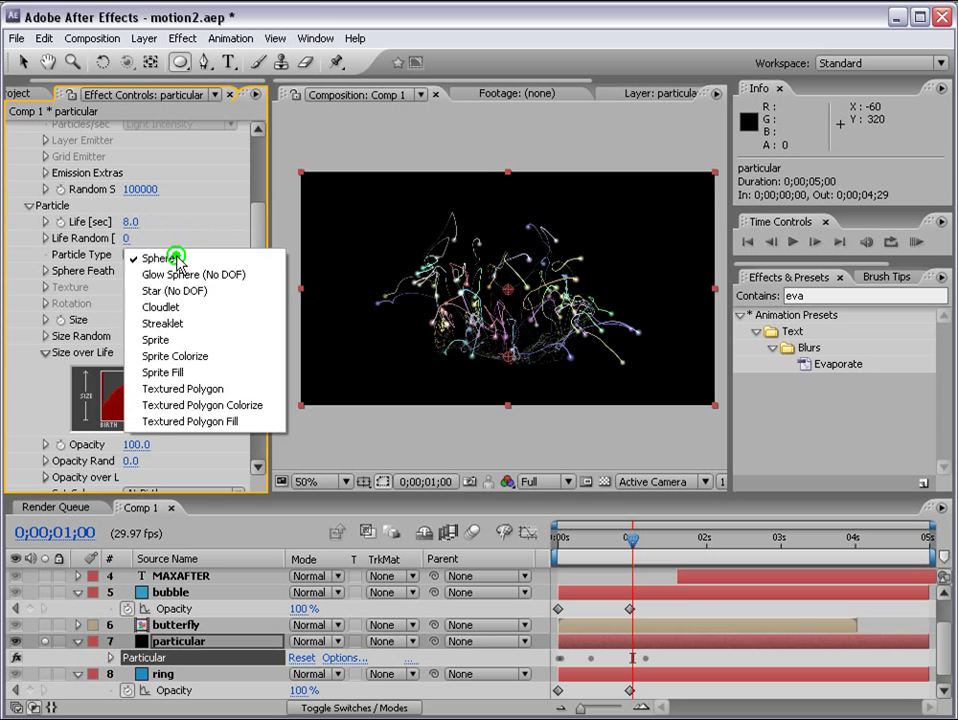
{"action": "left_click", "coordinate": [173, 342]}
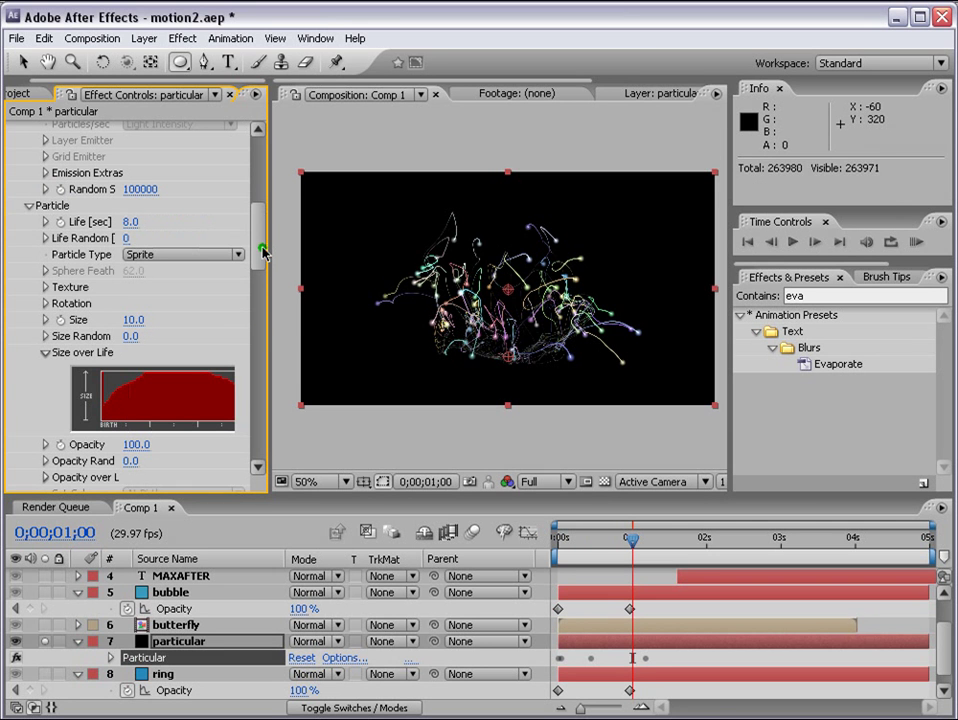
- Use the butterfly layer as the sprite texture with Random - Loop time sampling
{"action": "left_click", "coordinate": [45, 287]}
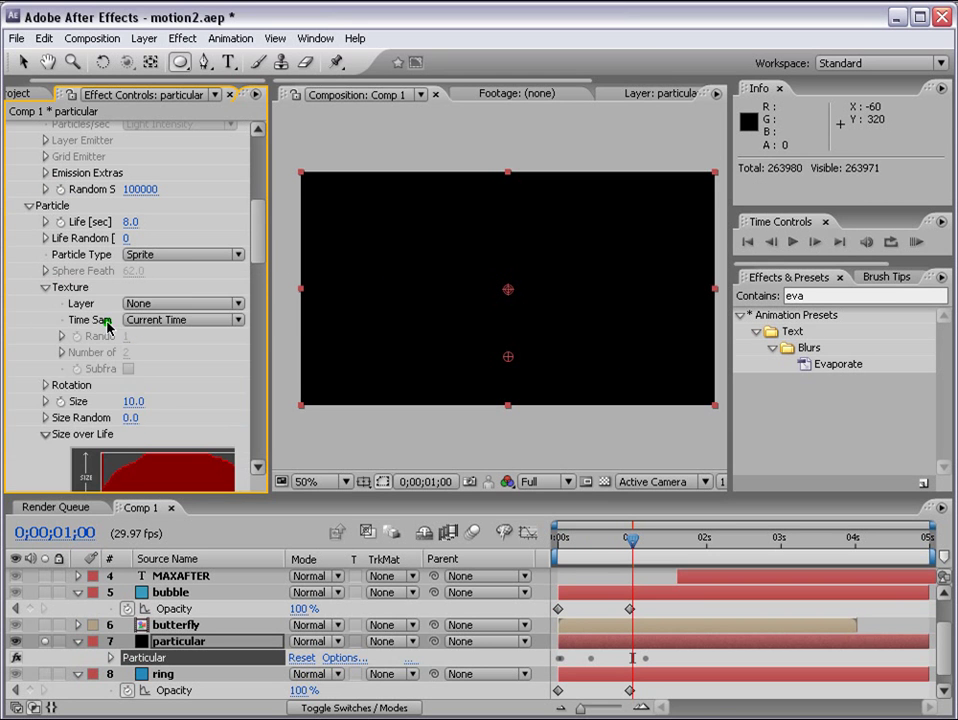
{"action": "left_click", "coordinate": [168, 306]}
{"action": "left_click", "coordinate": [177, 410]}
{"action": "scroll", "coordinate": [200, 330], "scroll_direction": "down", "scroll_amount": 3}
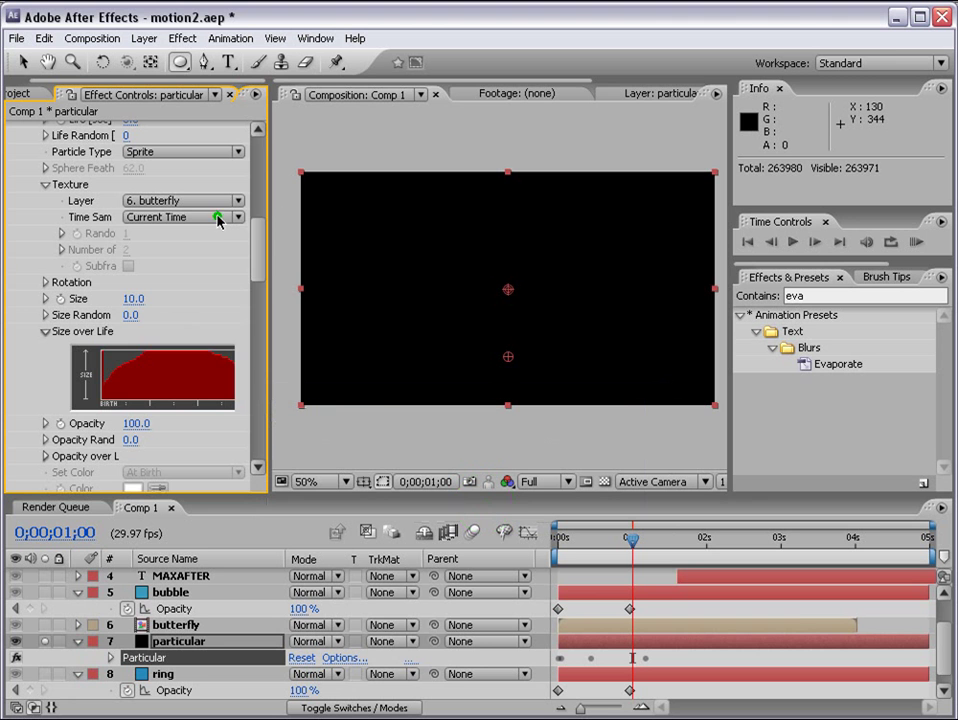
{"action": "left_click", "coordinate": [219, 217]}
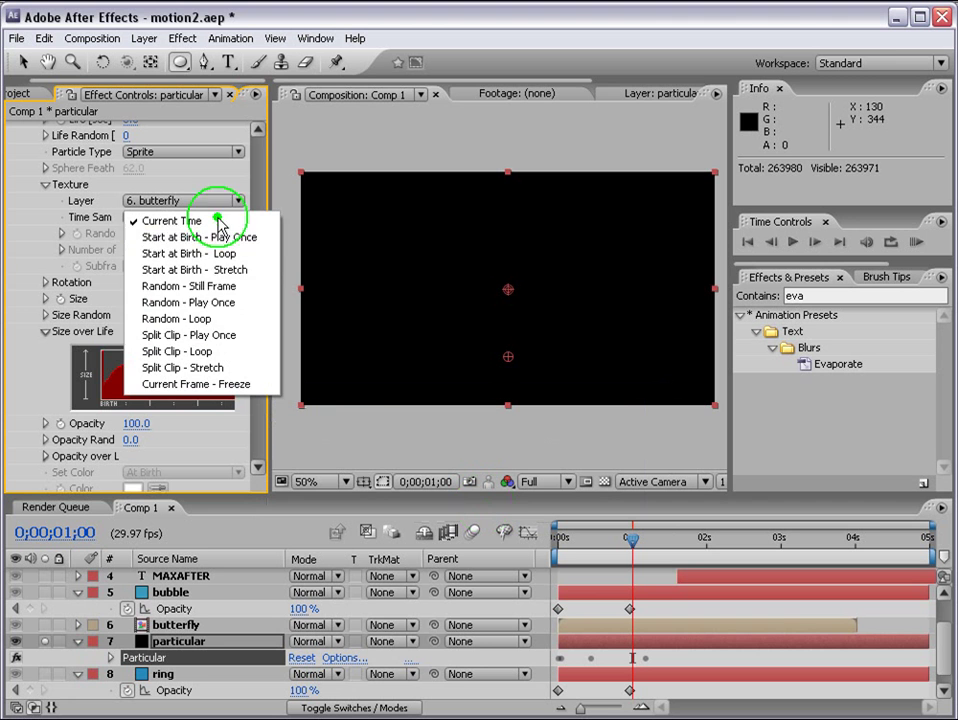
{"action": "left_click", "coordinate": [205, 320]}
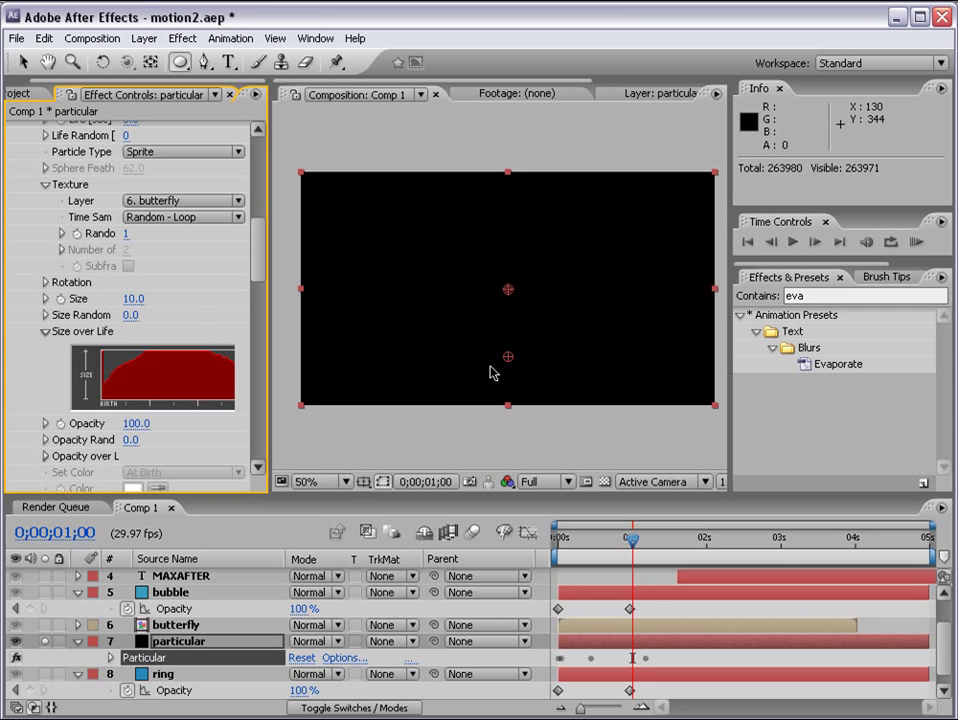
{"action": "scroll", "coordinate": [150, 300], "scroll_direction": "down", "scroll_amount": 10}
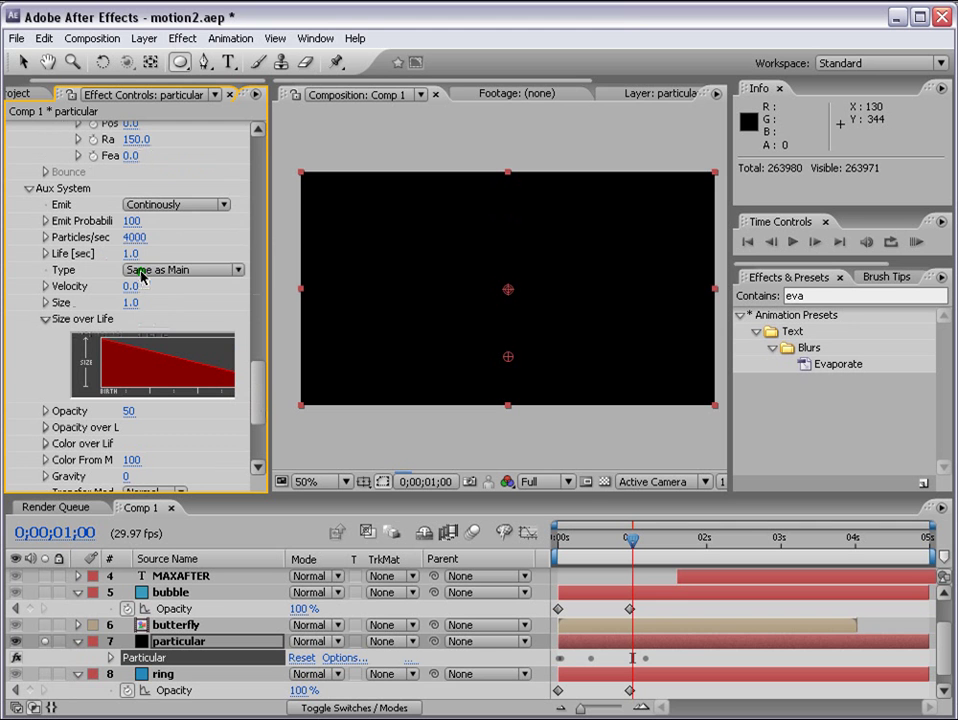
- Set the lower particular layer's Aux System type to Sphere and turn on motion orientation in the butterfly sprites' Rotation settings
{"action": "left_click", "coordinate": [170, 270]}
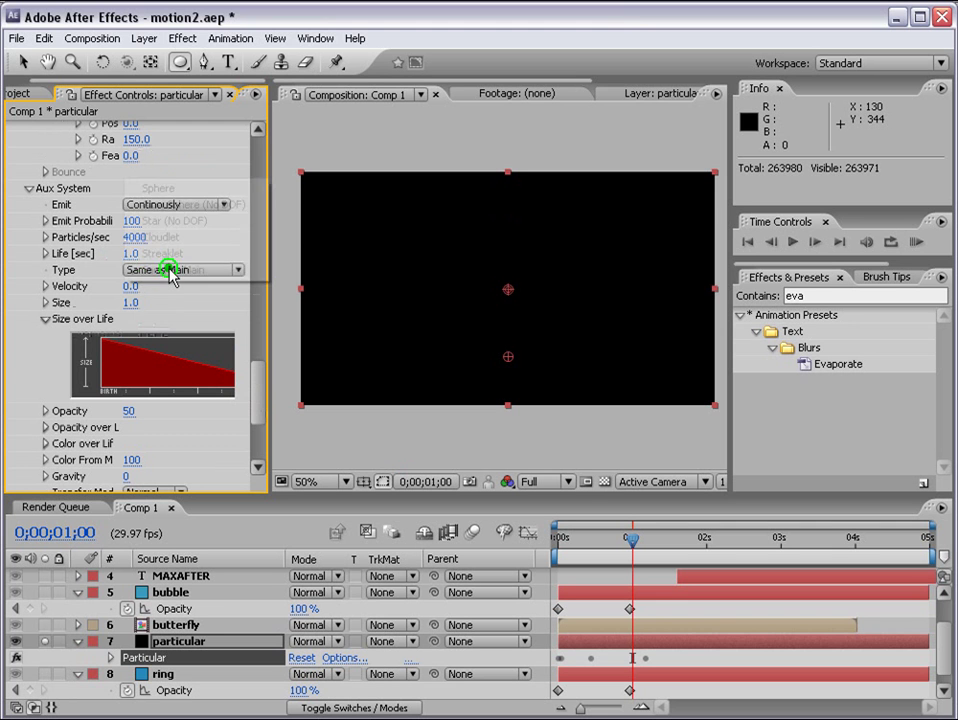
{"action": "left_click", "coordinate": [182, 190]}
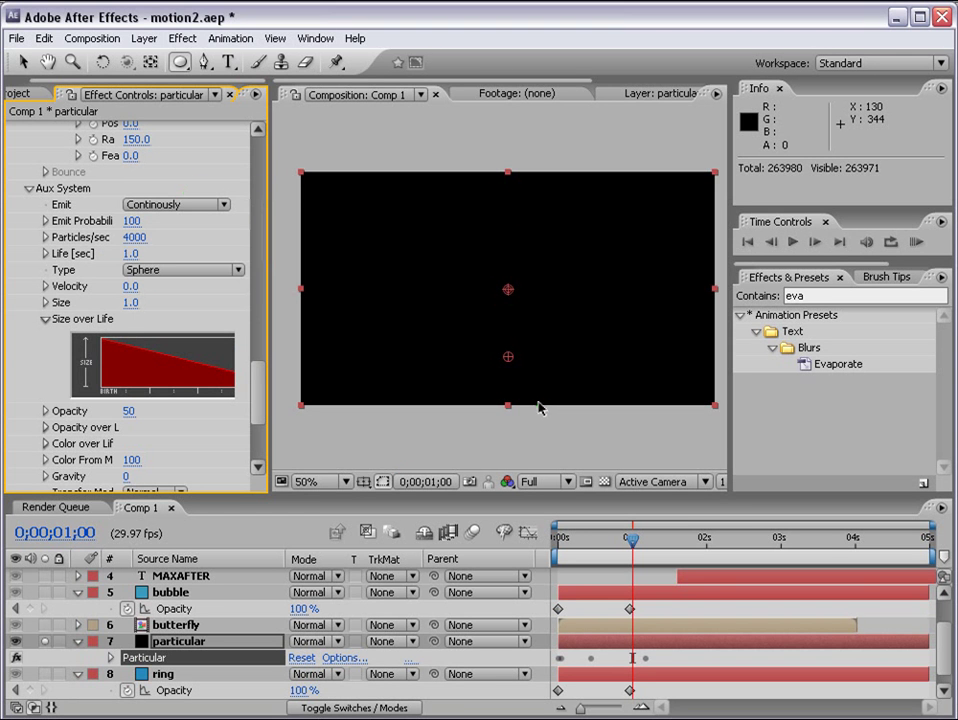
{"action": "scroll", "coordinate": [430, 240], "scroll_direction": "up", "scroll_amount": 1}
{"action": "left_click_drag", "start_coordinate": [257, 366], "coordinate": [256, 377]}
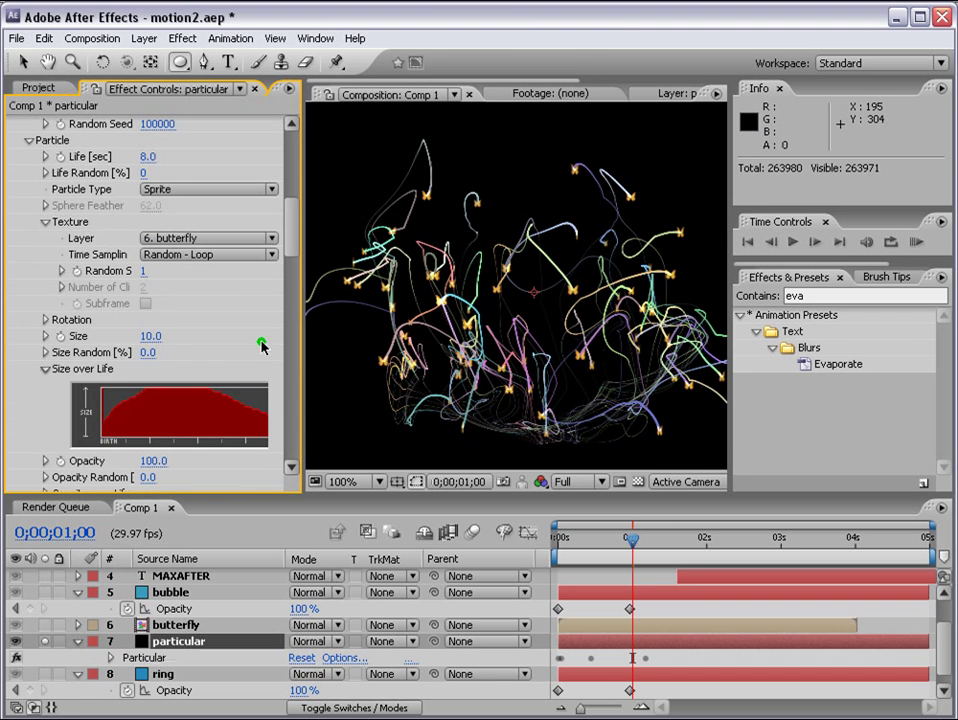
{"action": "left_click", "coordinate": [43, 320]}
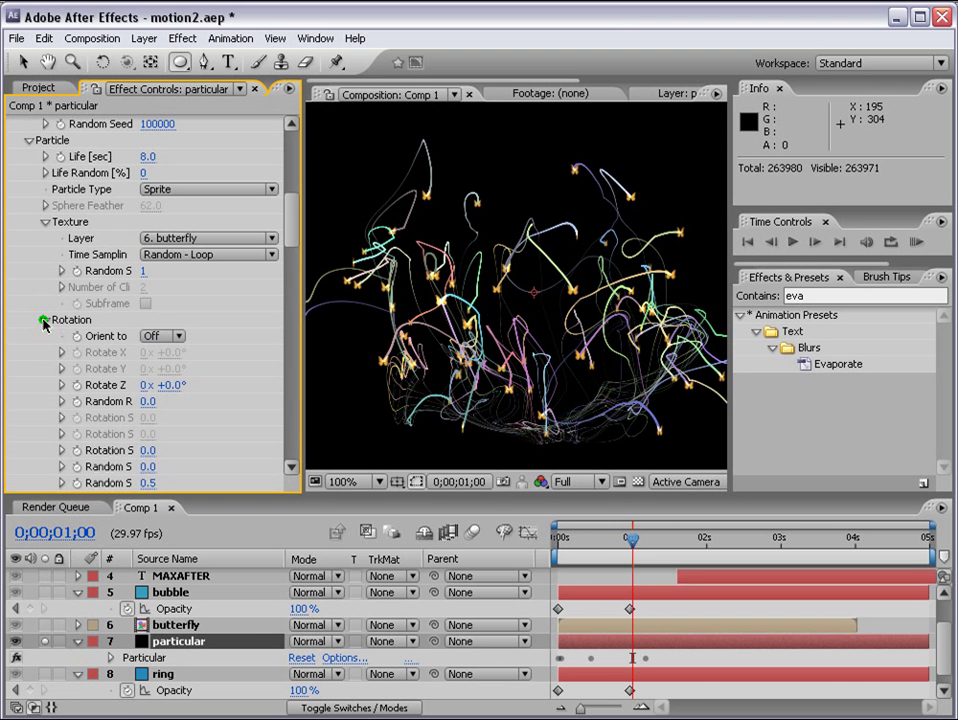
{"action": "left_click", "coordinate": [162, 336]}
{"action": "left_click", "coordinate": [160, 357]}
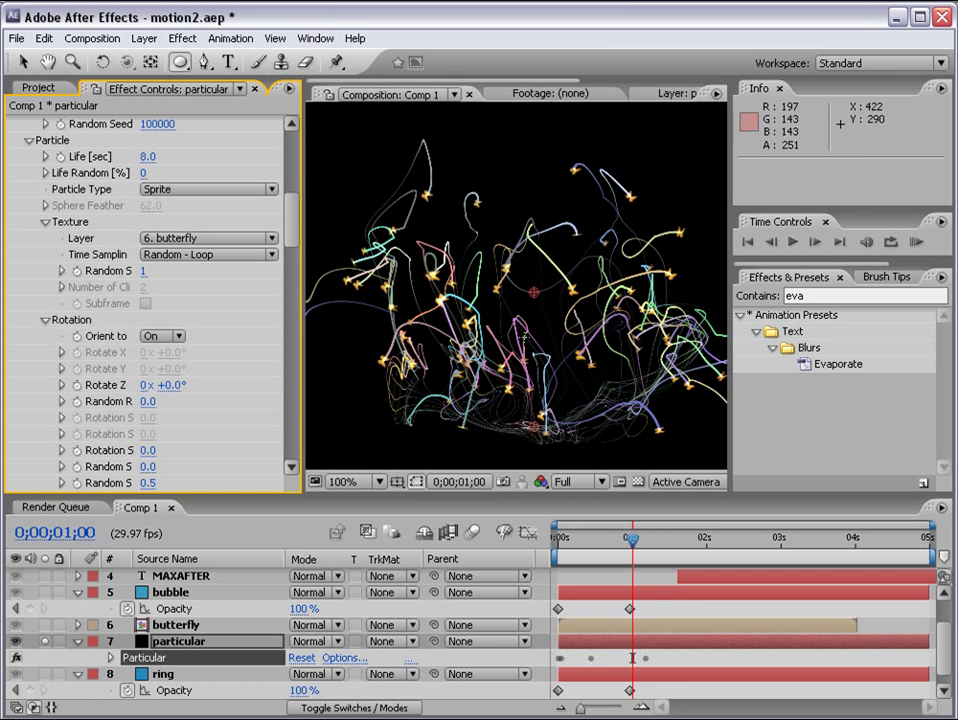
- Enlarge the butterfly sprites by setting the Particle Size to 15
{"action": "left_click_drag", "start_coordinate": [293, 231], "coordinate": [293, 251]}
{"action": "left_click_drag", "start_coordinate": [300, 307], "coordinate": [325, 306]}
{"action": "mouse_move", "coordinate": [316, 247]}
{"action": "left_mouse_down"}
{"action": "mouse_move", "coordinate": [323, 171]}
{"action": "mouse_move", "coordinate": [322, 268]}
{"action": "left_mouse_up"}
{"action": "left_click", "coordinate": [161, 215]}
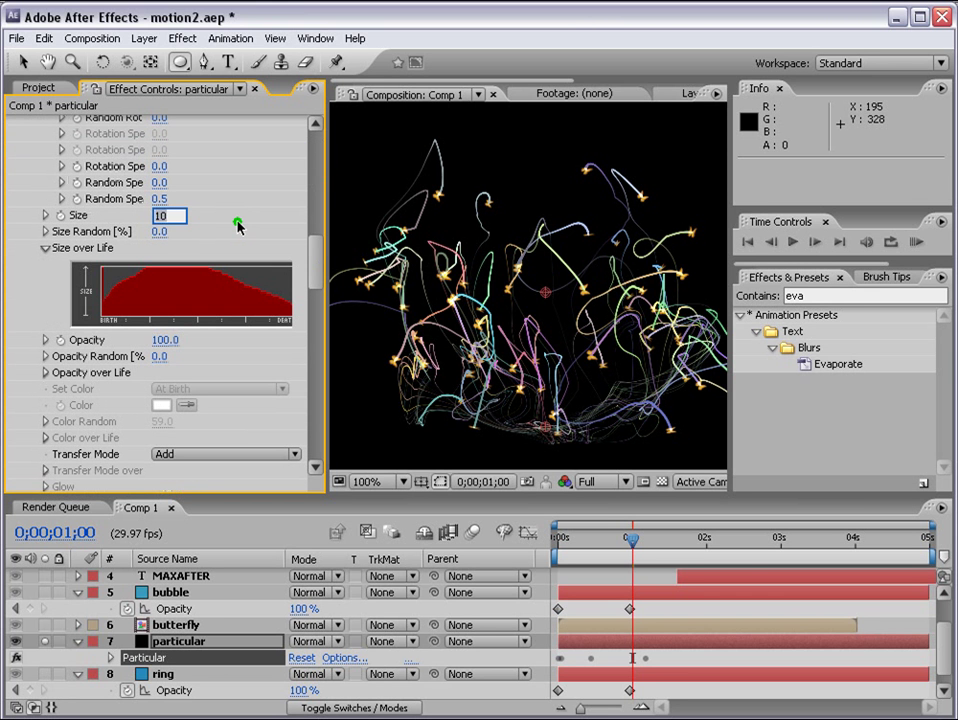
{"action": "key", "text": "Return"}
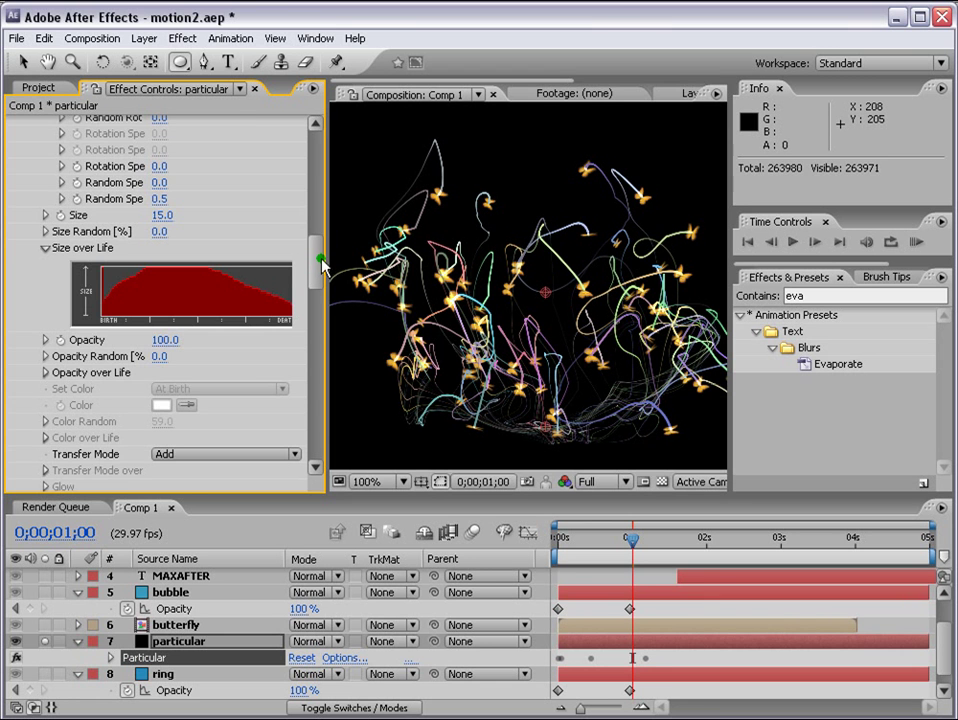
{"action": "left_click_drag", "start_coordinate": [318, 255], "coordinate": [318, 236]}
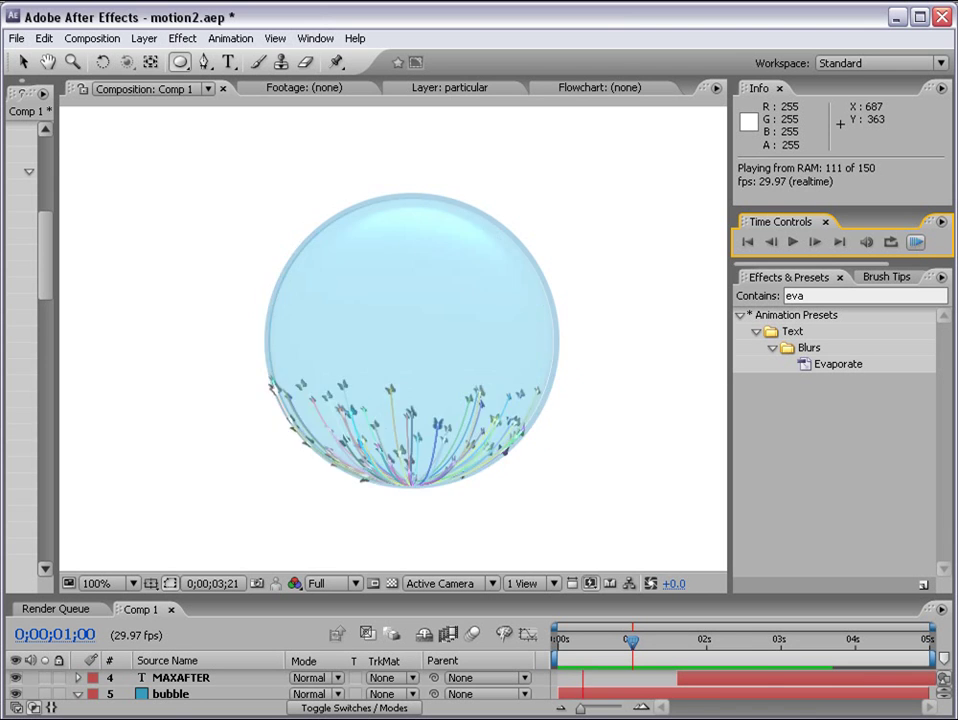
- Stop the preview and scrub through the composition after the two-second mark to check the title and the particle trails
{"action": "key", "text": "space"}
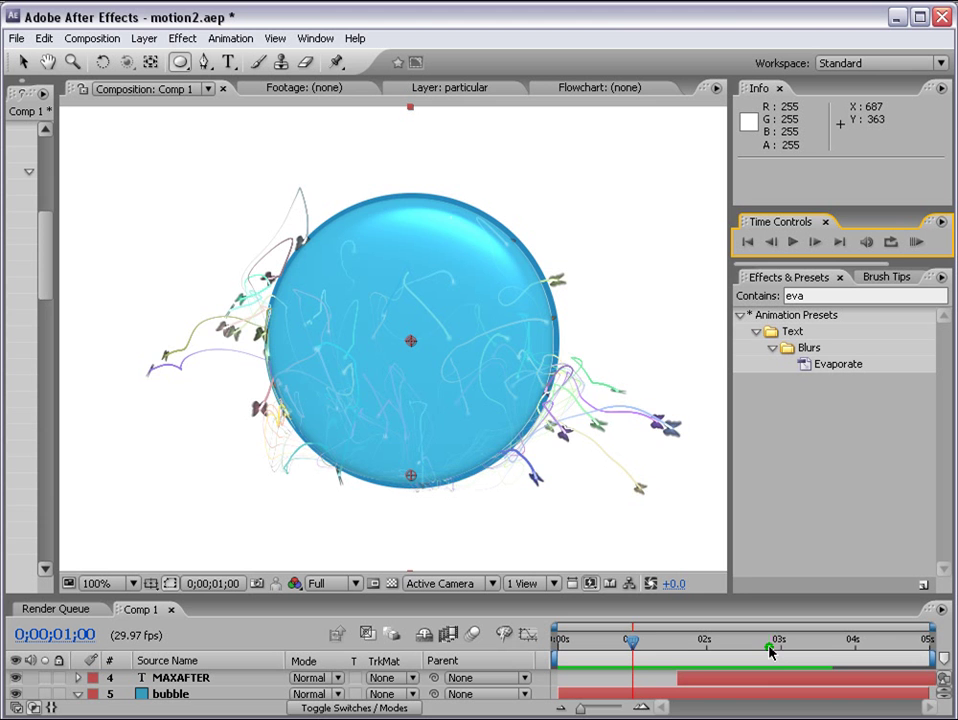
{"action": "left_click", "coordinate": [774, 645]}
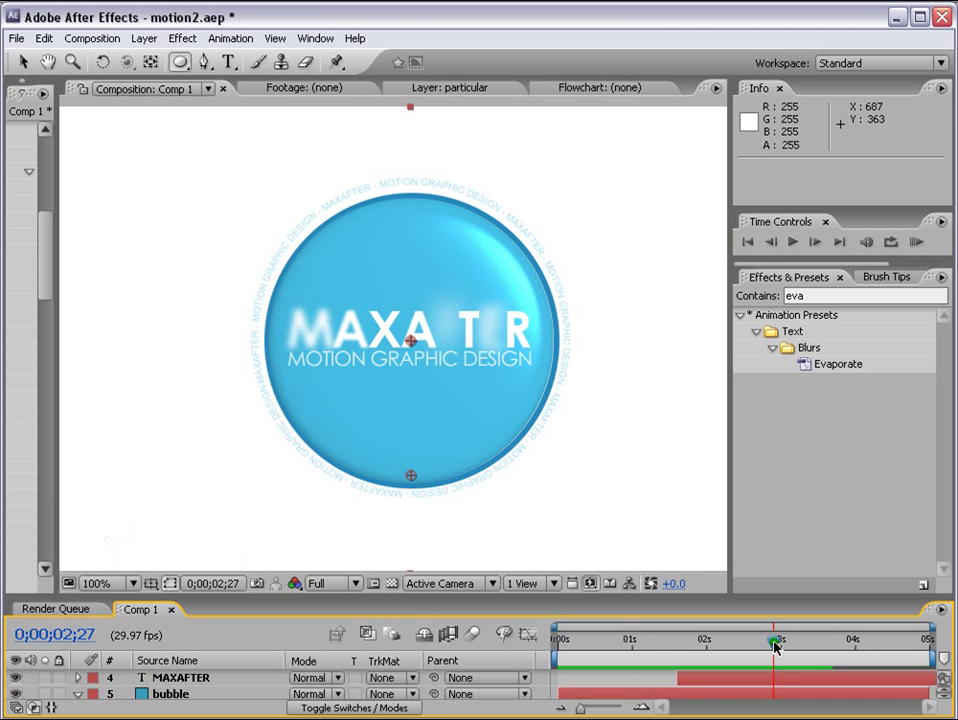
{"action": "left_click", "coordinate": [811, 645]}
{"action": "left_click_drag", "start_coordinate": [809, 650], "coordinate": [713, 648]}
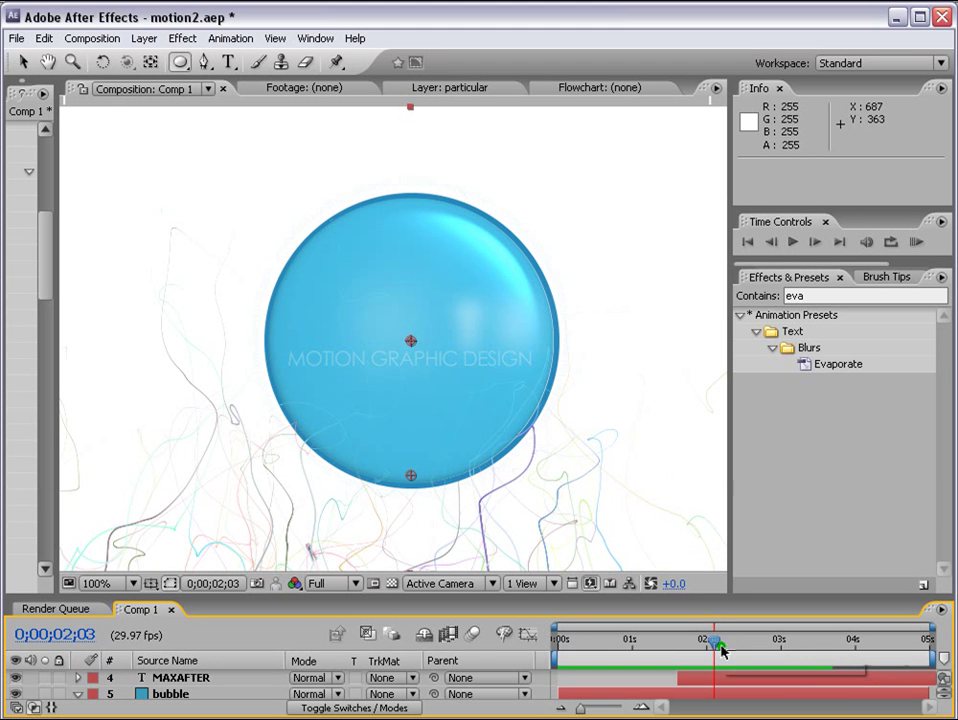